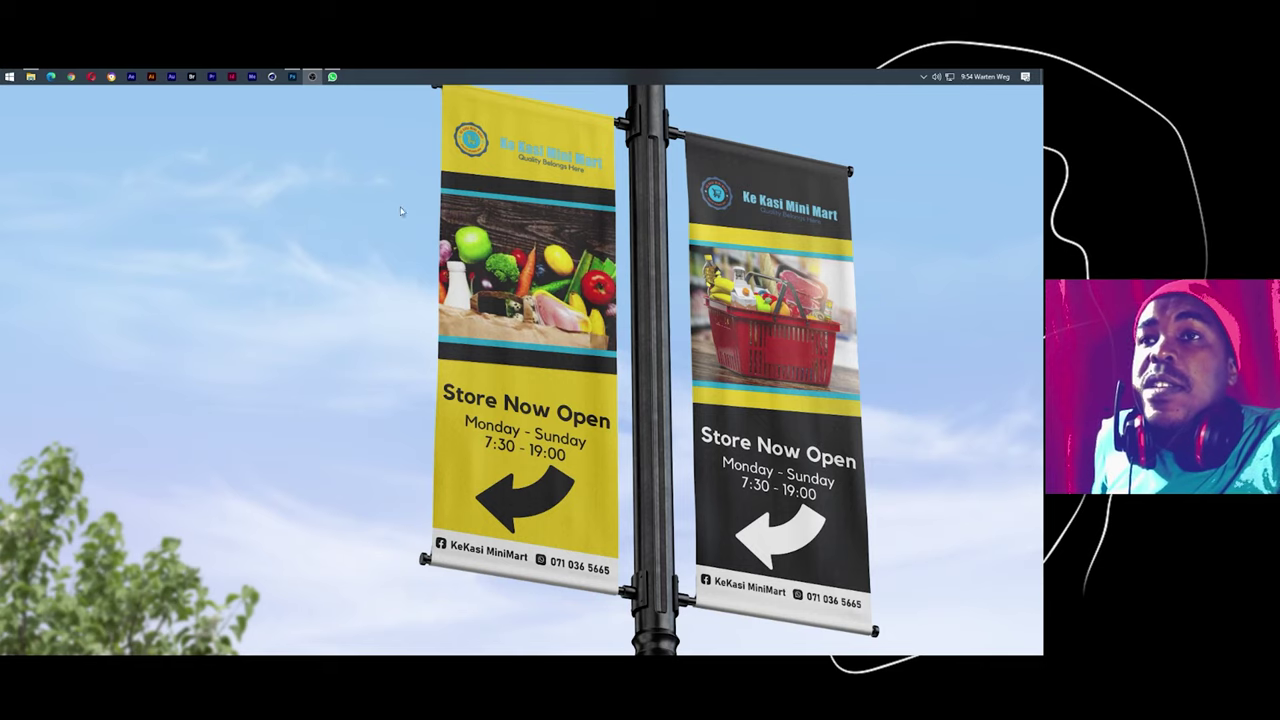
Bring Photoshop's Home screen with its recent files list to the front
click(292, 77)
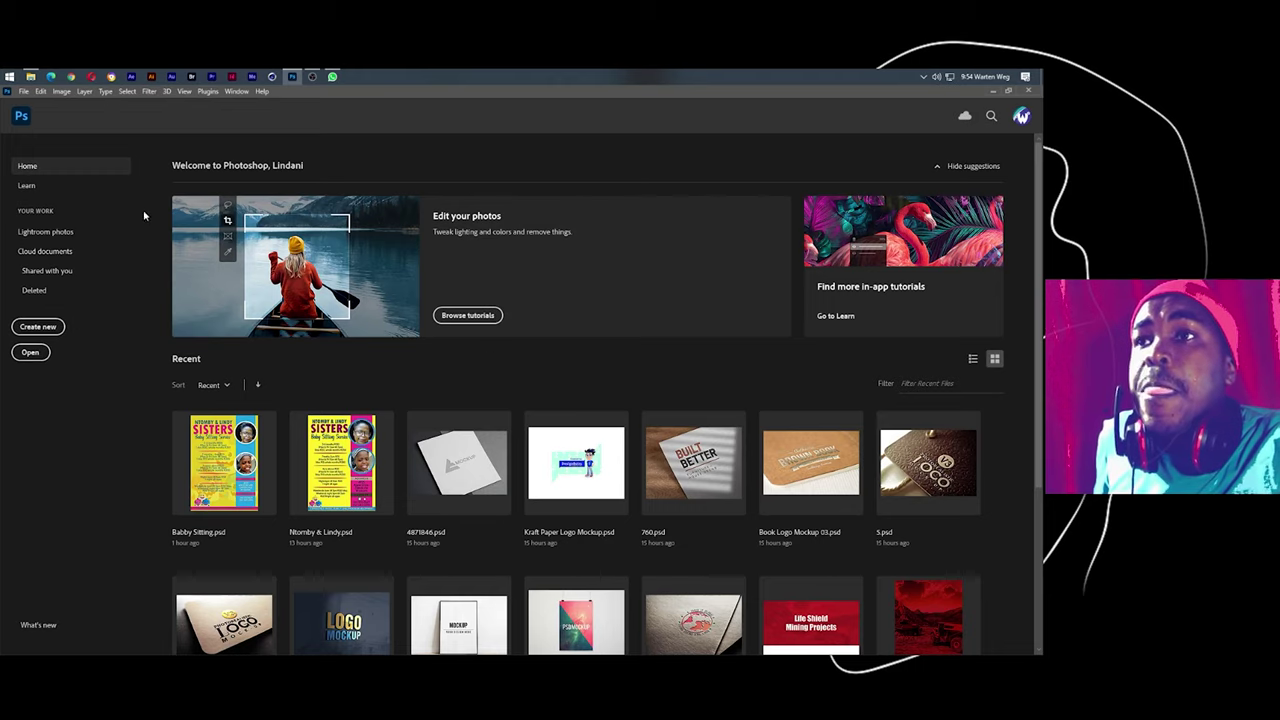
Create an 850 × 2000 mm, 75 ppi document from the saved PullUp Banner preset named 'Ke KAsi Mini Mart'
click(45, 331)
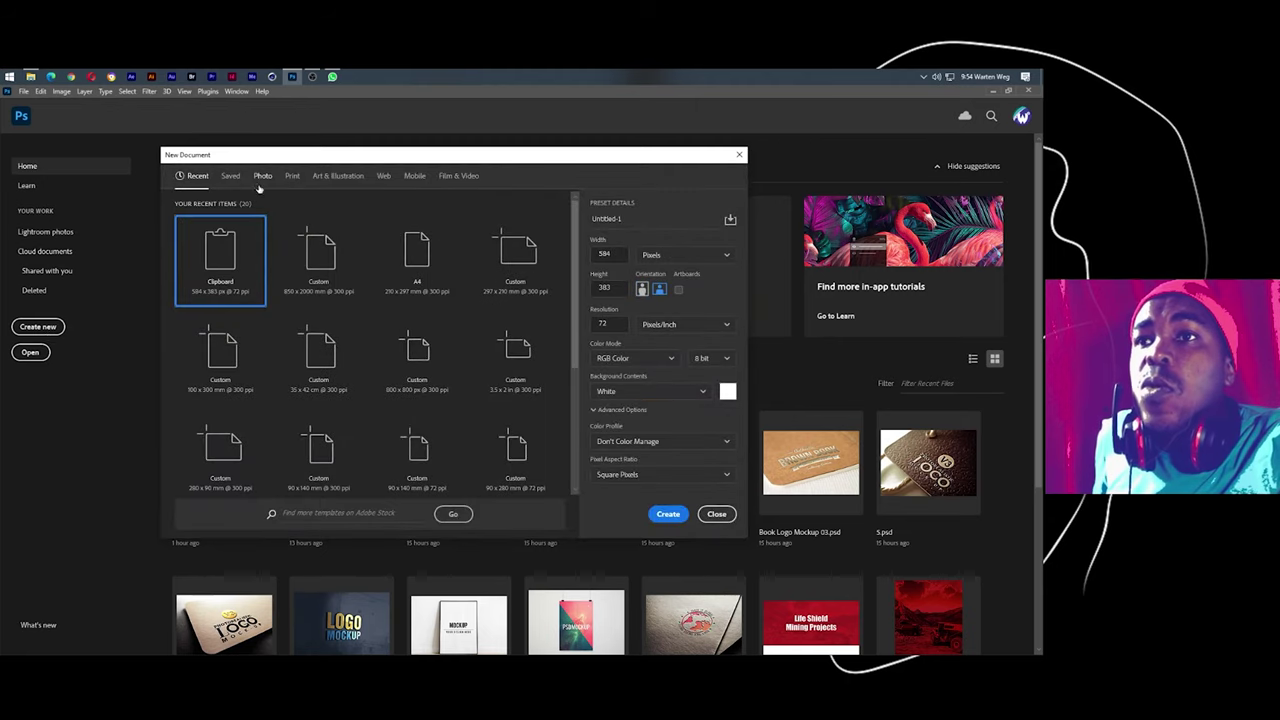
click(230, 176)
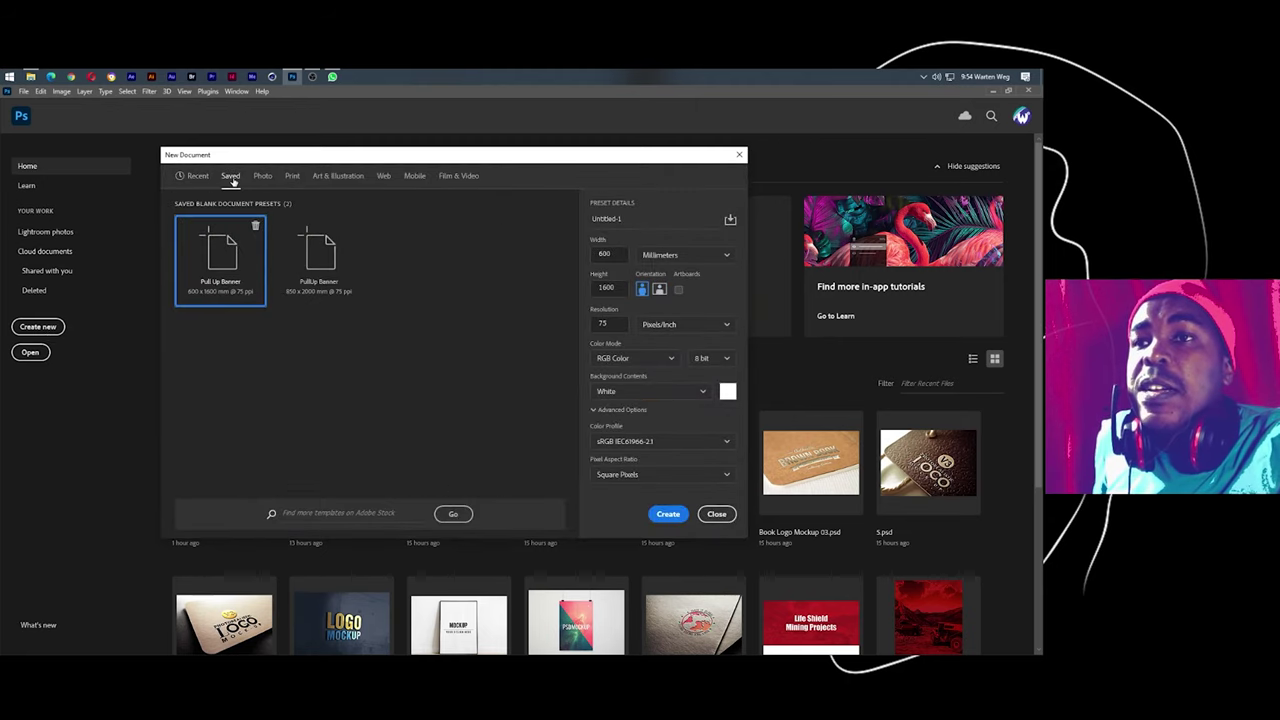
click(319, 262)
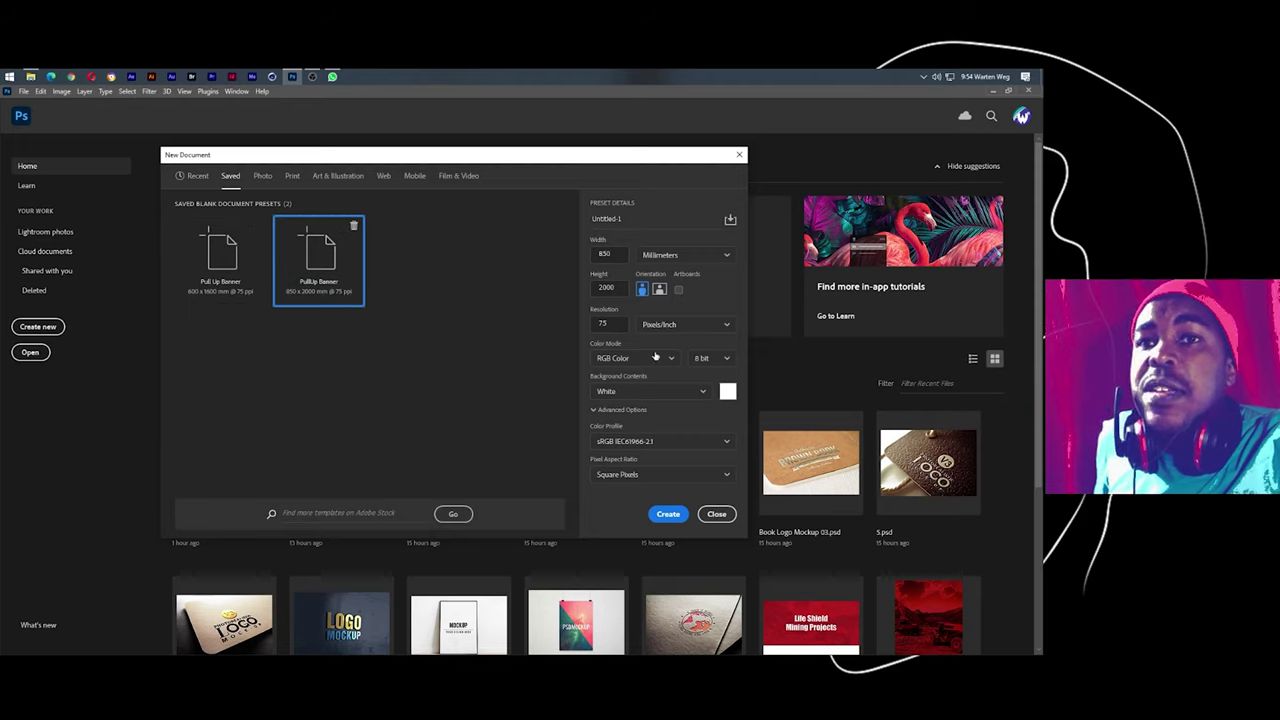
key(Tab)
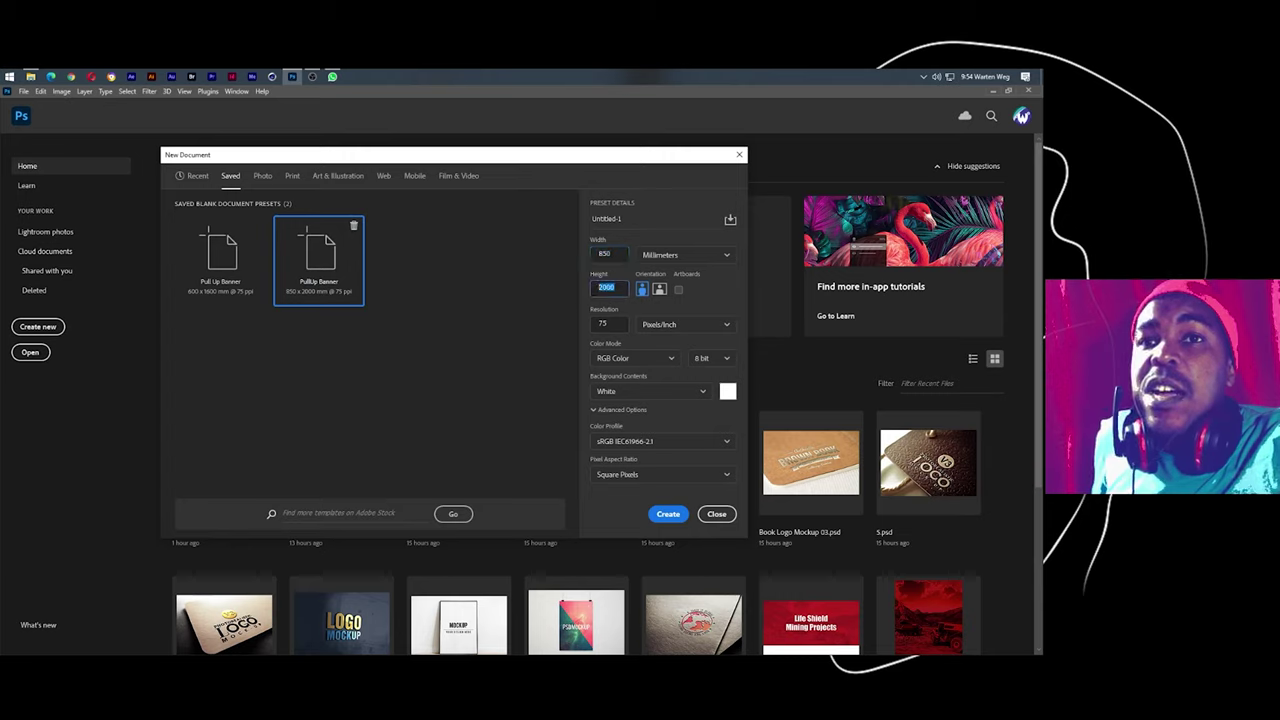
click(574, 327)
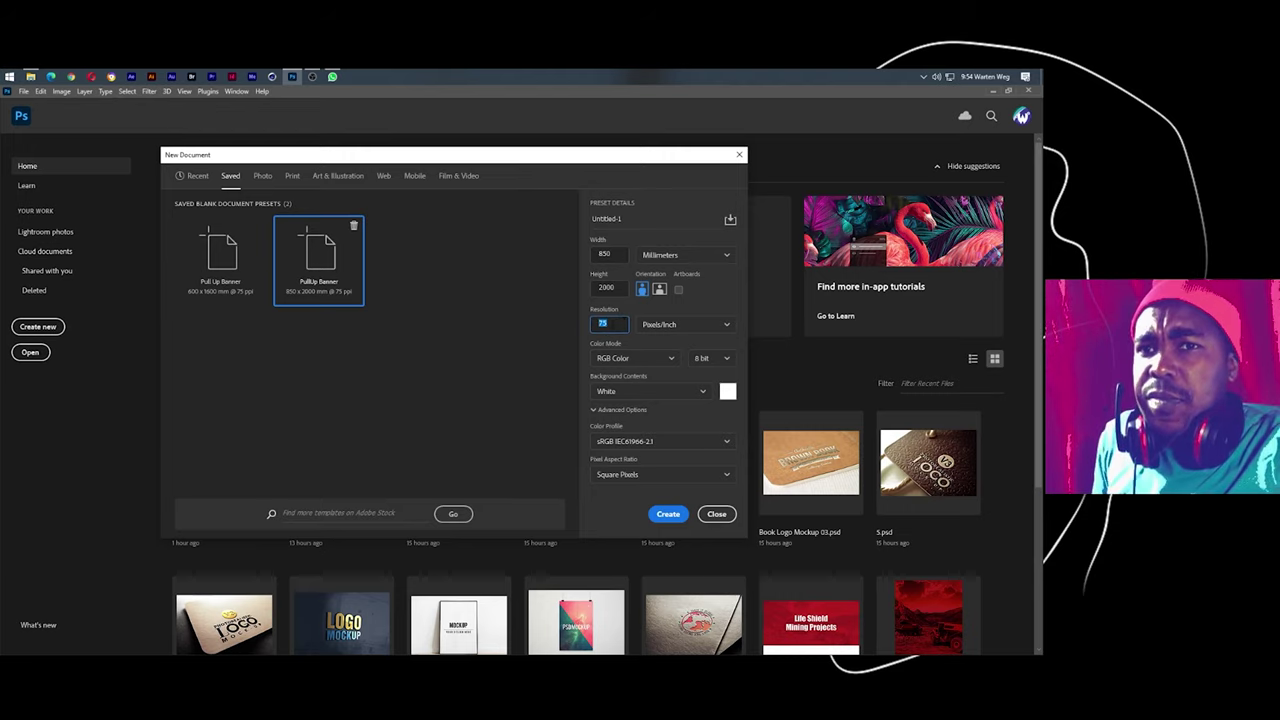
click(623, 222)
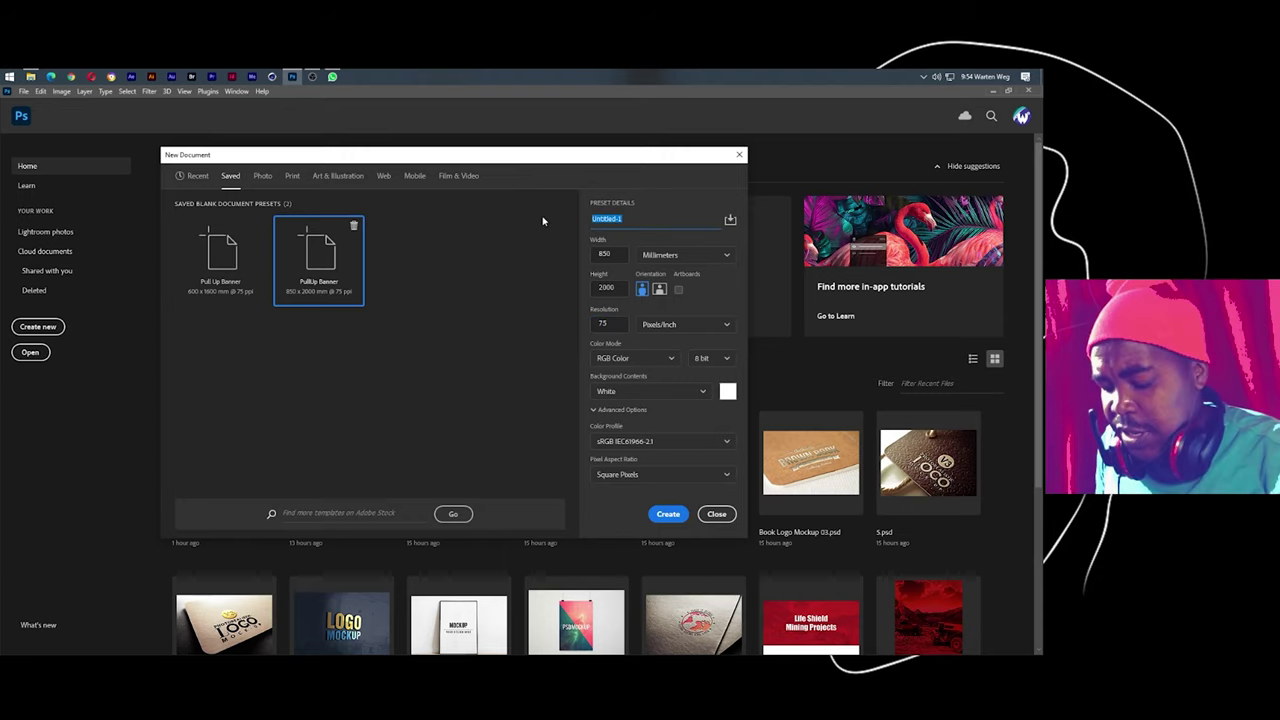
text(xe KAsi M)
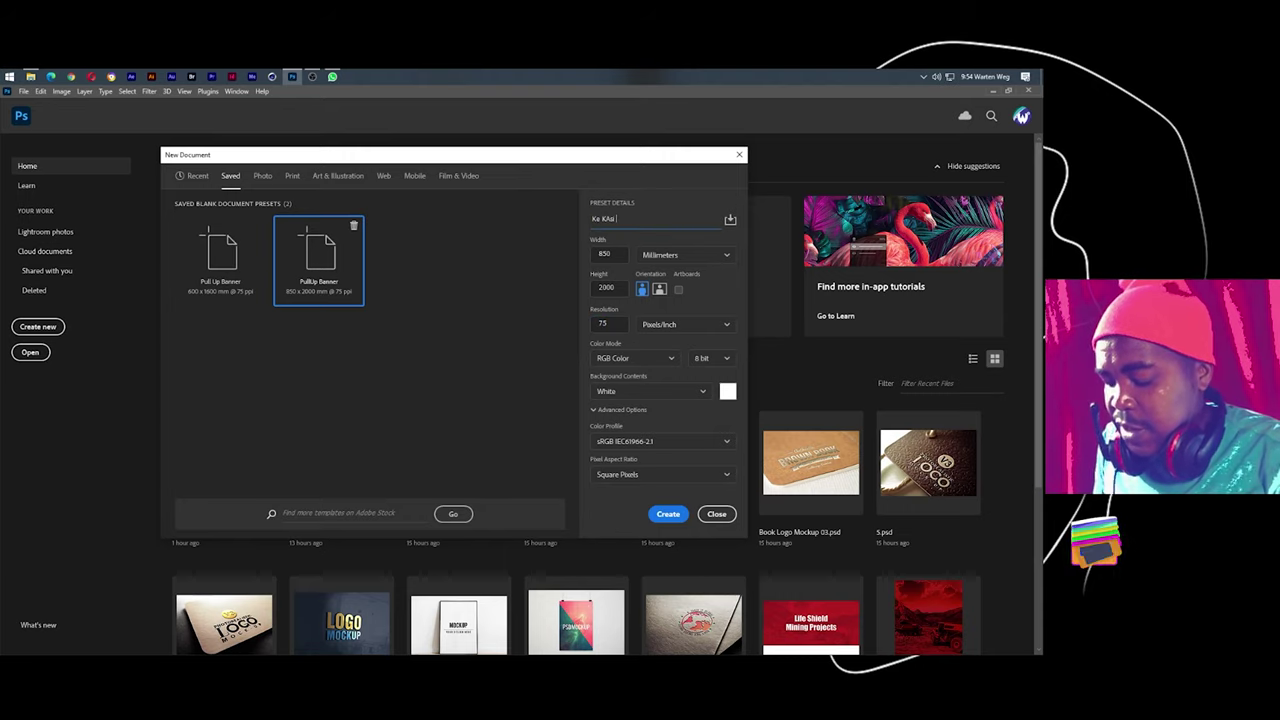
text(ini Ma)
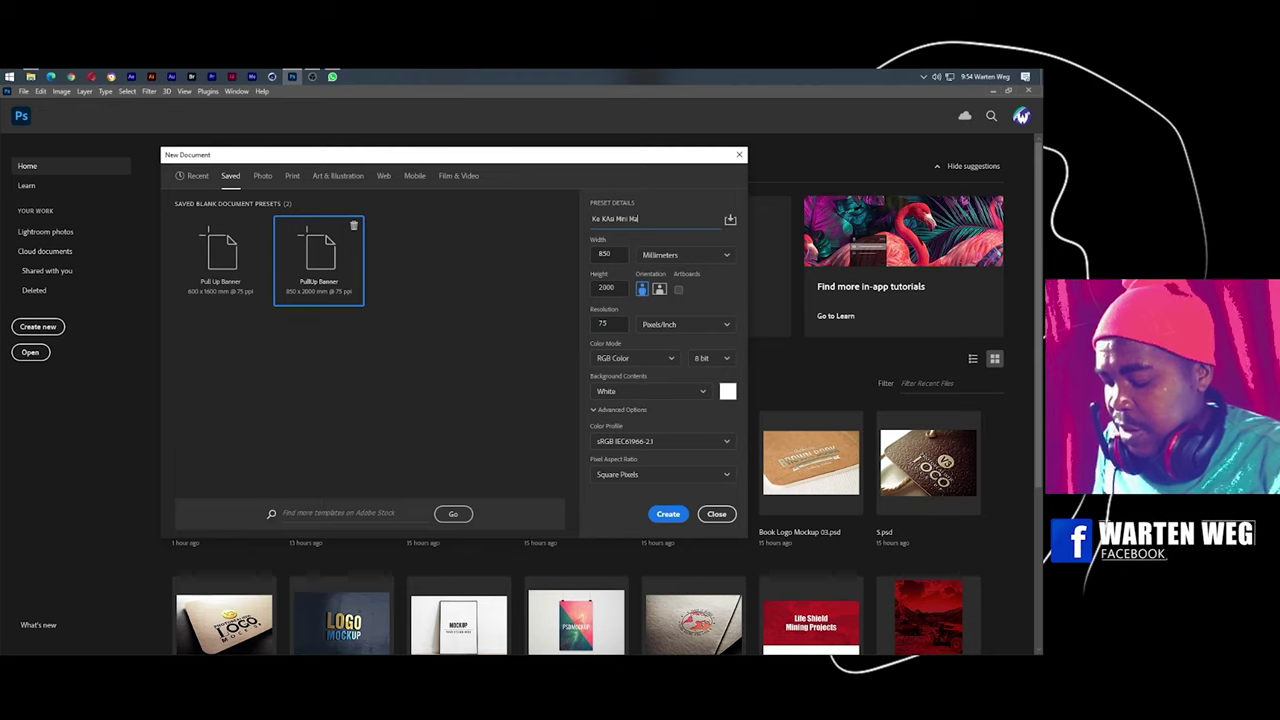
text(rt)
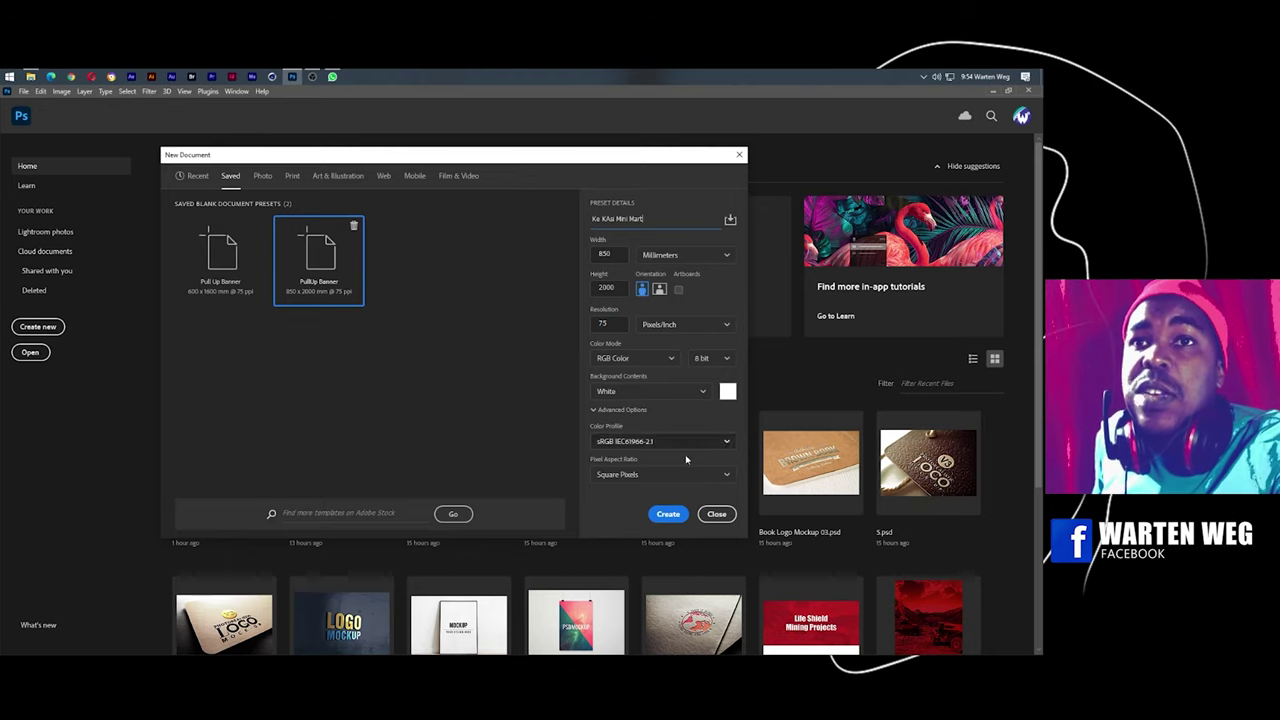
click(668, 514)
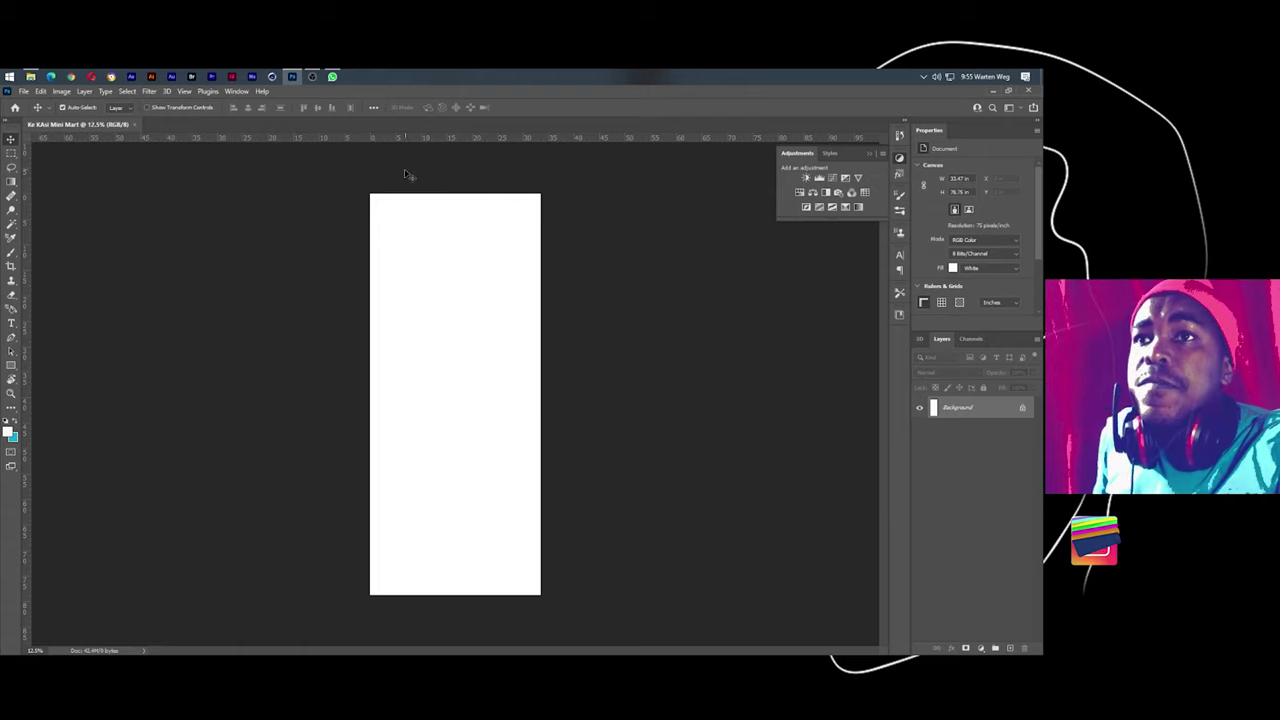
Add a bright yellow Solid Color fill layer over the whole canvas
click(981, 649)
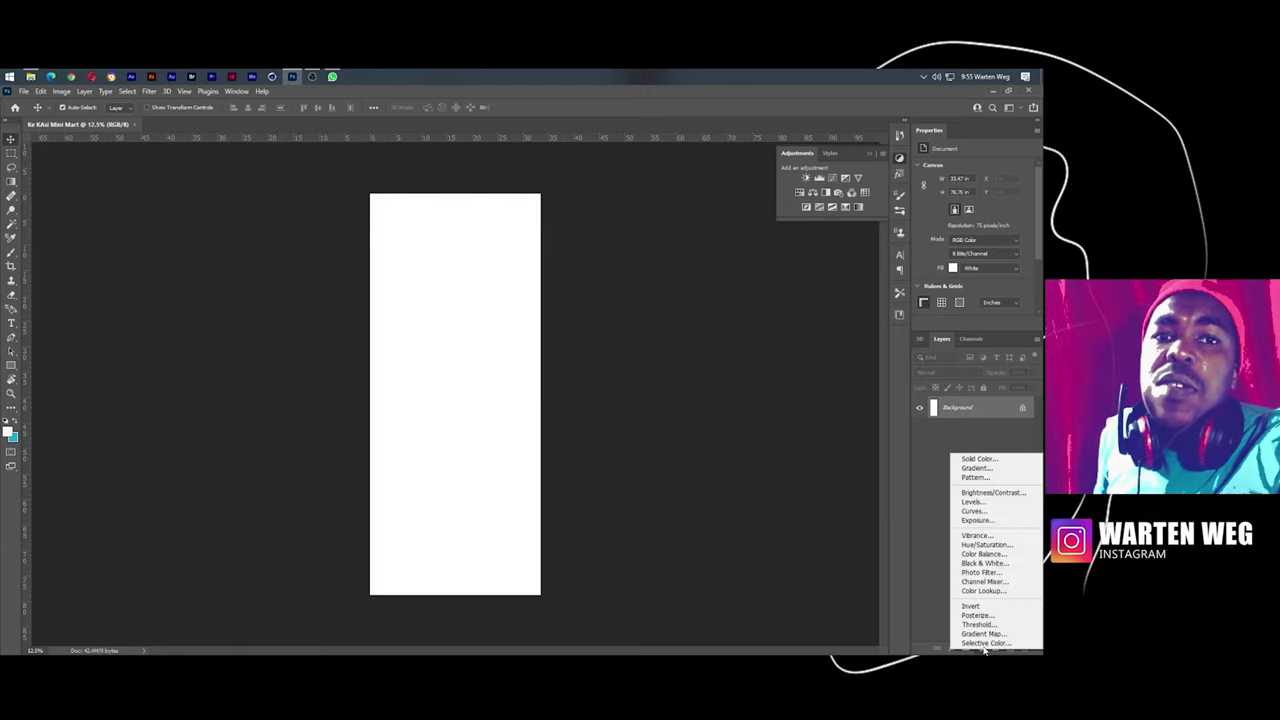
click(990, 461)
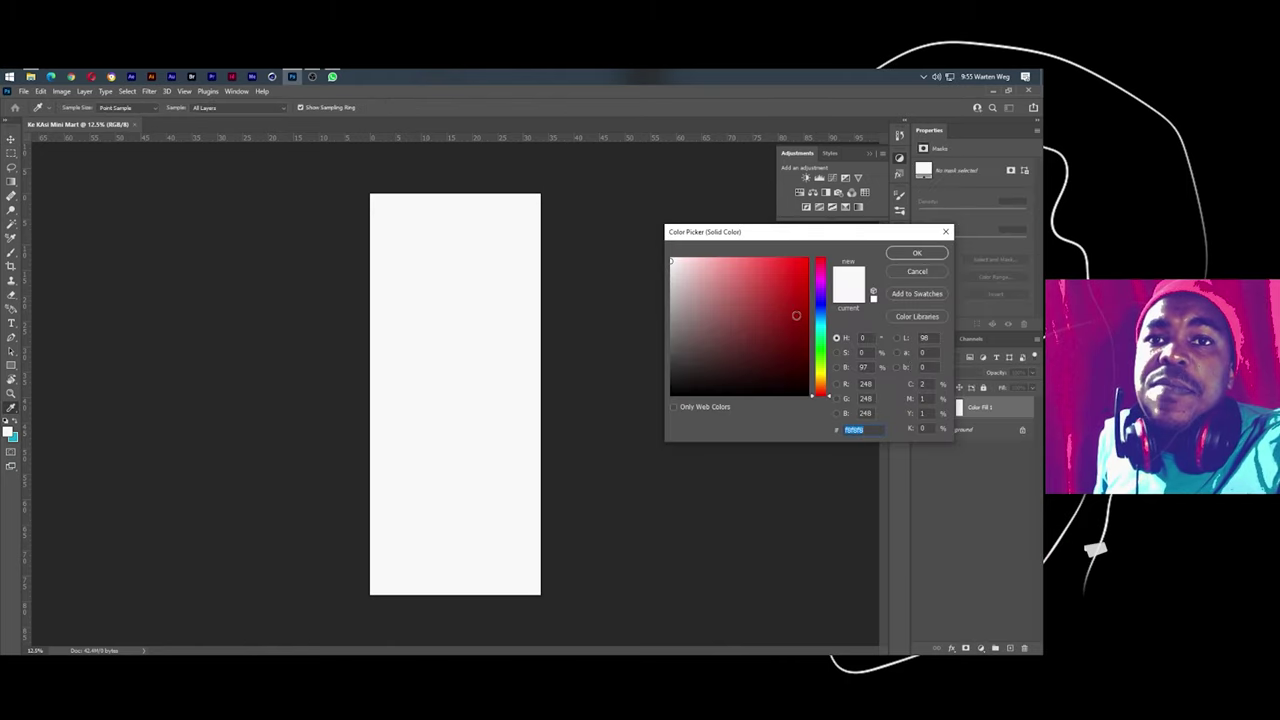
drag(820, 351, 826, 370)
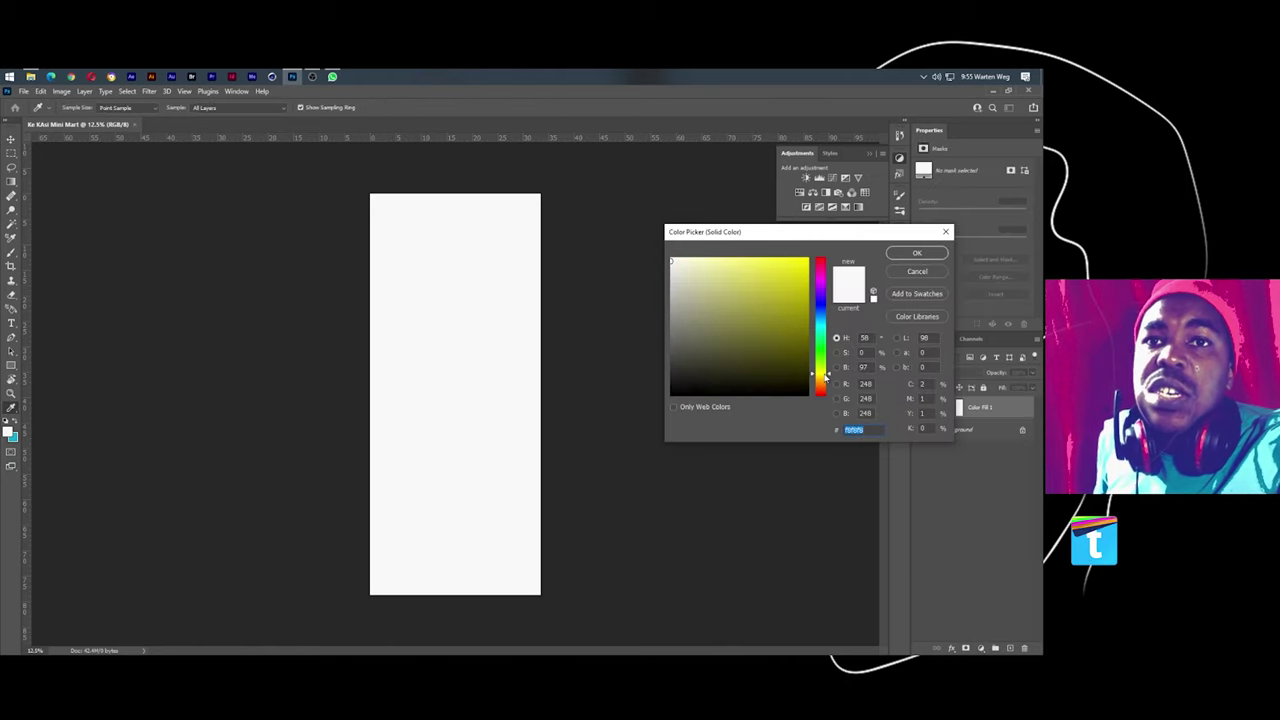
click(802, 269)
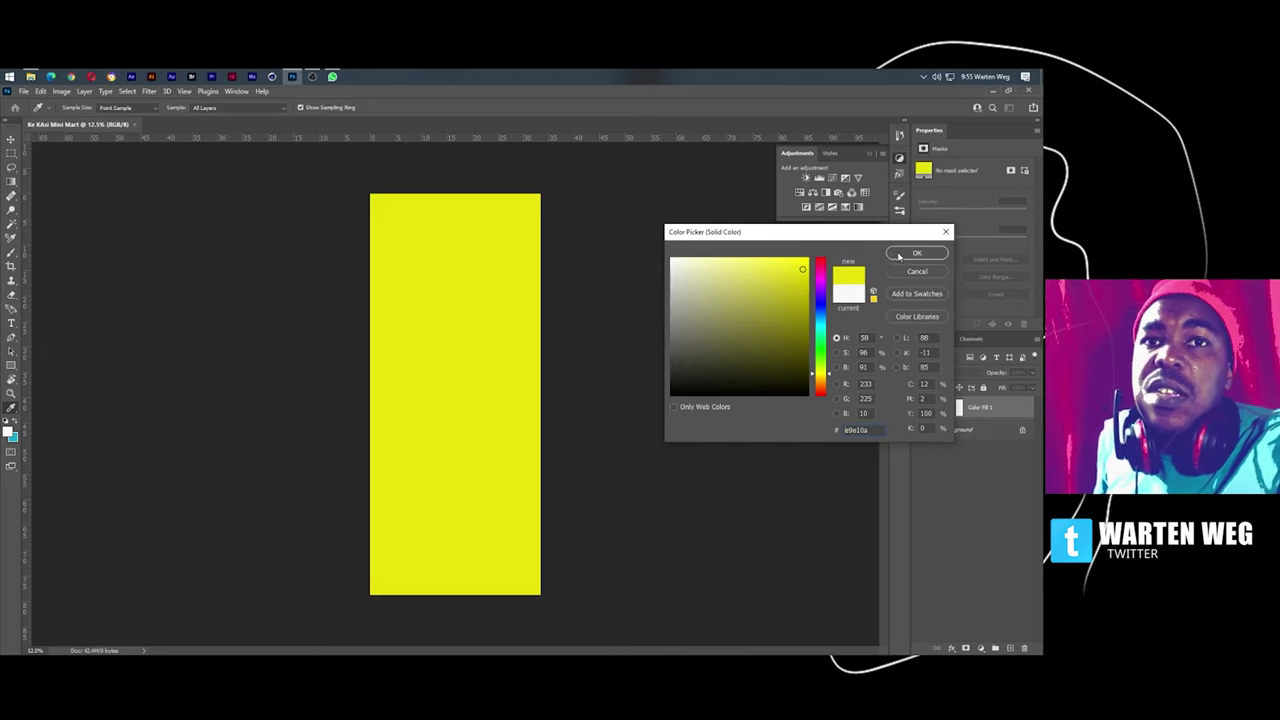
click(916, 253)
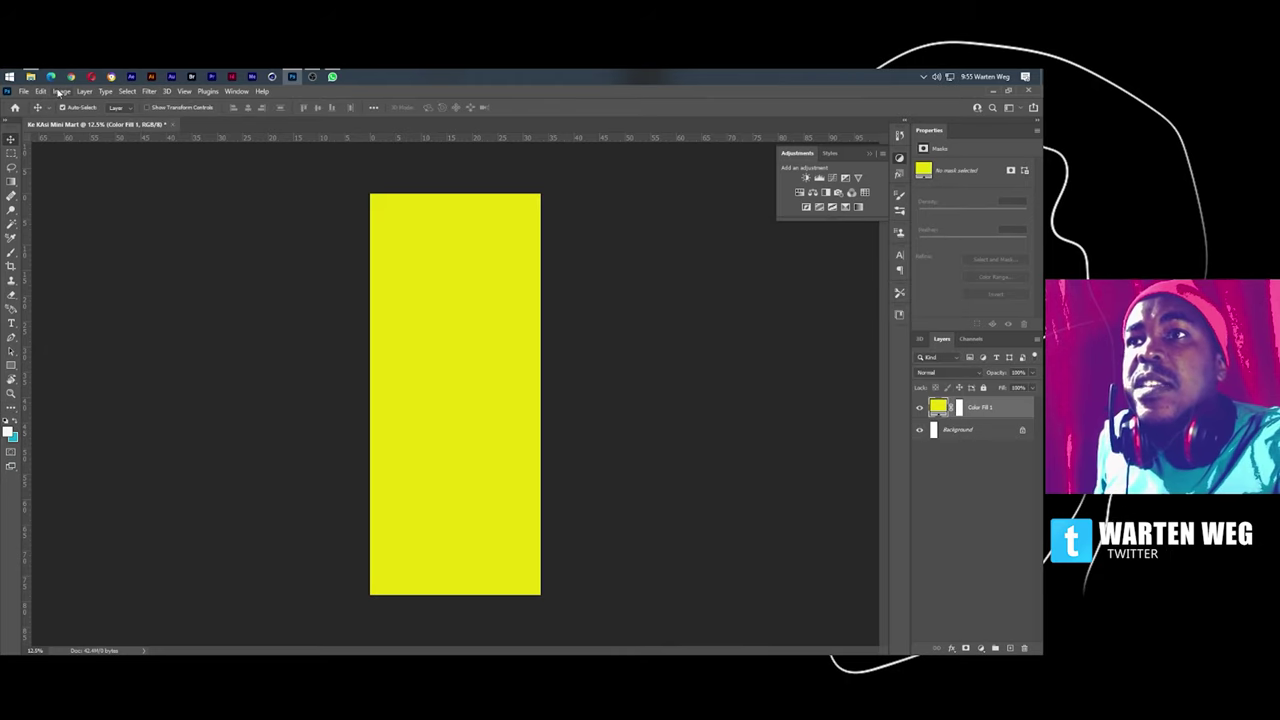
In WhatsApp, scroll the chat to find the yellow Ke Kasi Mini Mart logo image
click(332, 76)
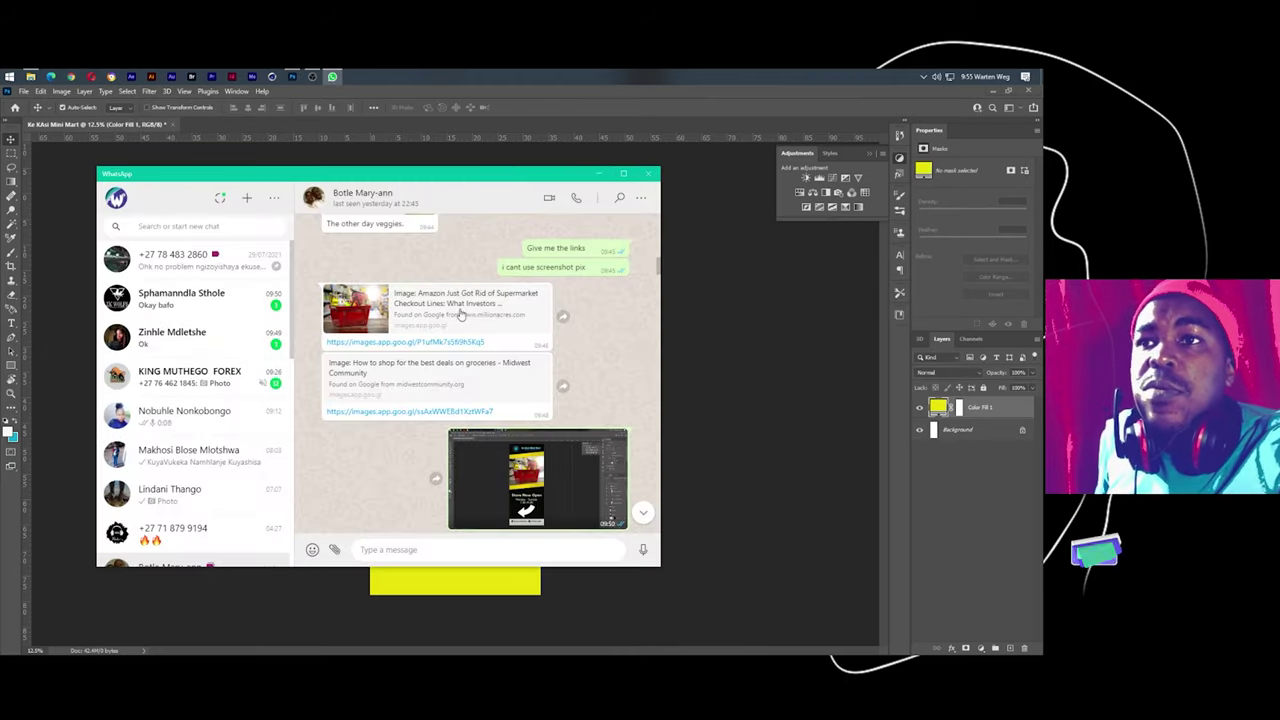
scroll(530, 400, up, 1)
scroll(530, 400, up, 1)
scroll(530, 400, up, 1)
scroll(530, 400, down, 1)
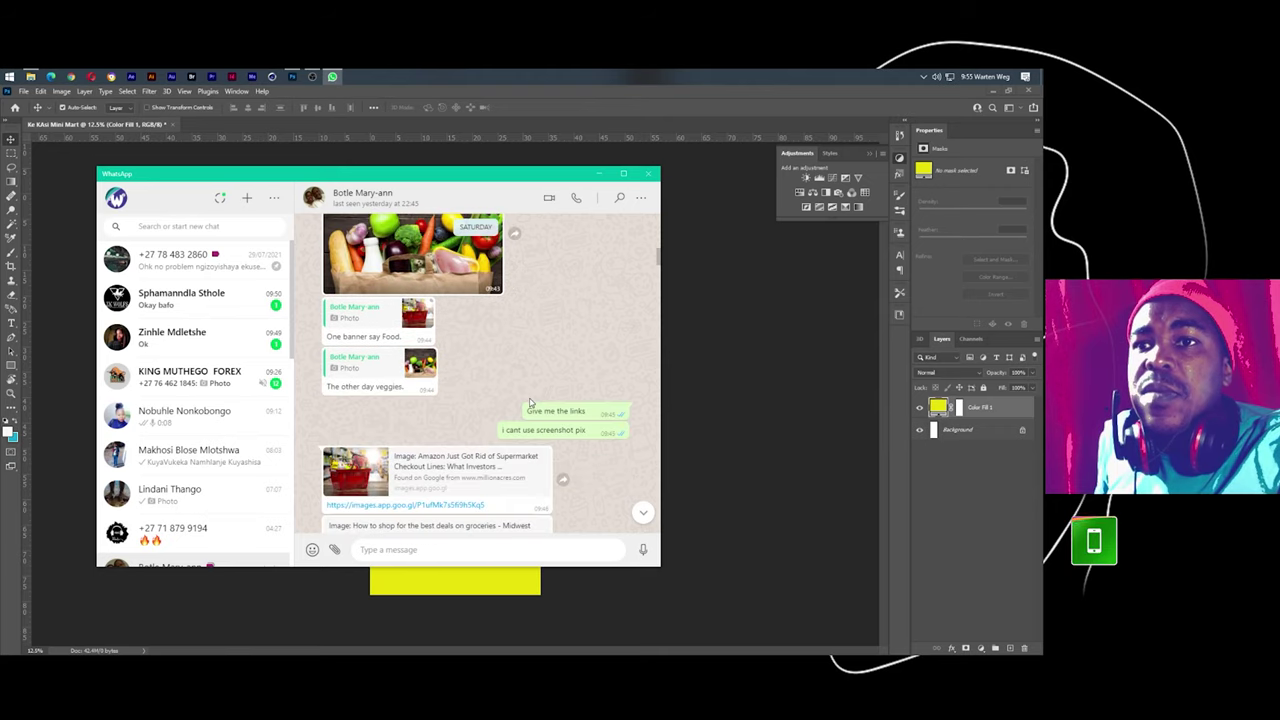
scroll(530, 400, down, 3)
scroll(530, 400, down, 3)
scroll(530, 400, down, 3)
scroll(530, 400, down, 2)
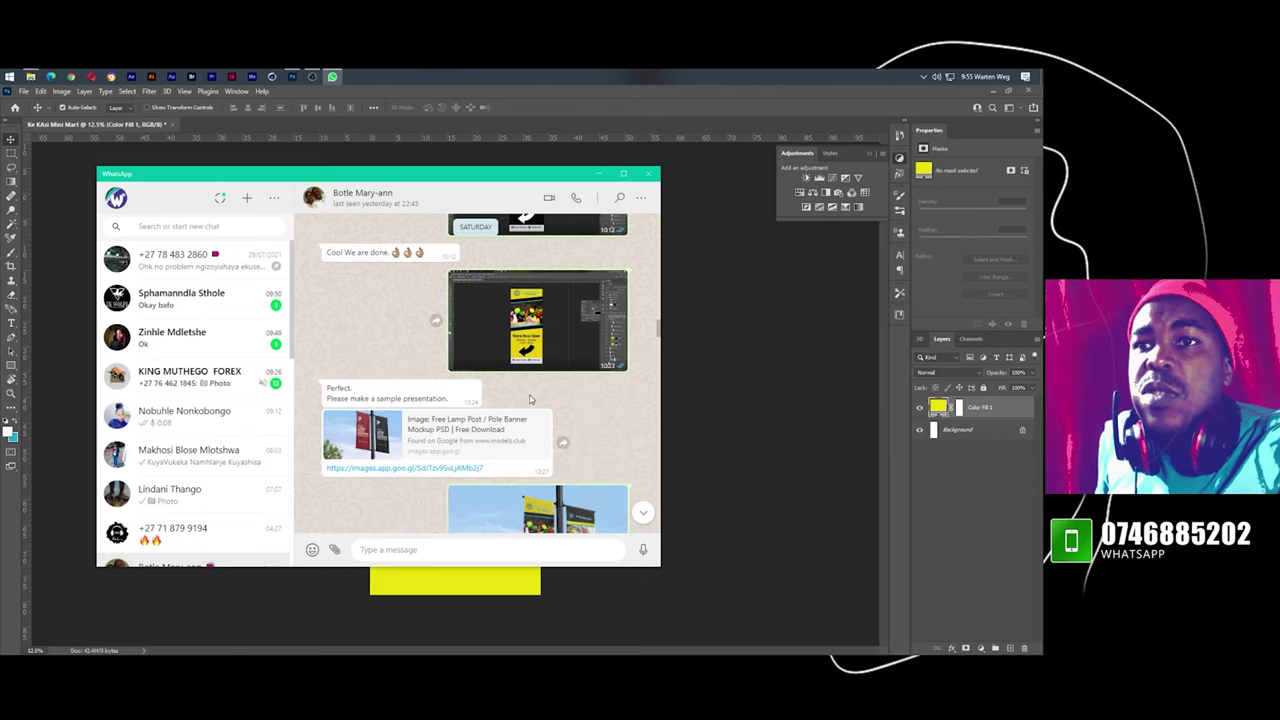
scroll(530, 398, down, 3)
scroll(530, 398, down, 3)
scroll(530, 398, down, 3)
scroll(530, 398, down, 3)
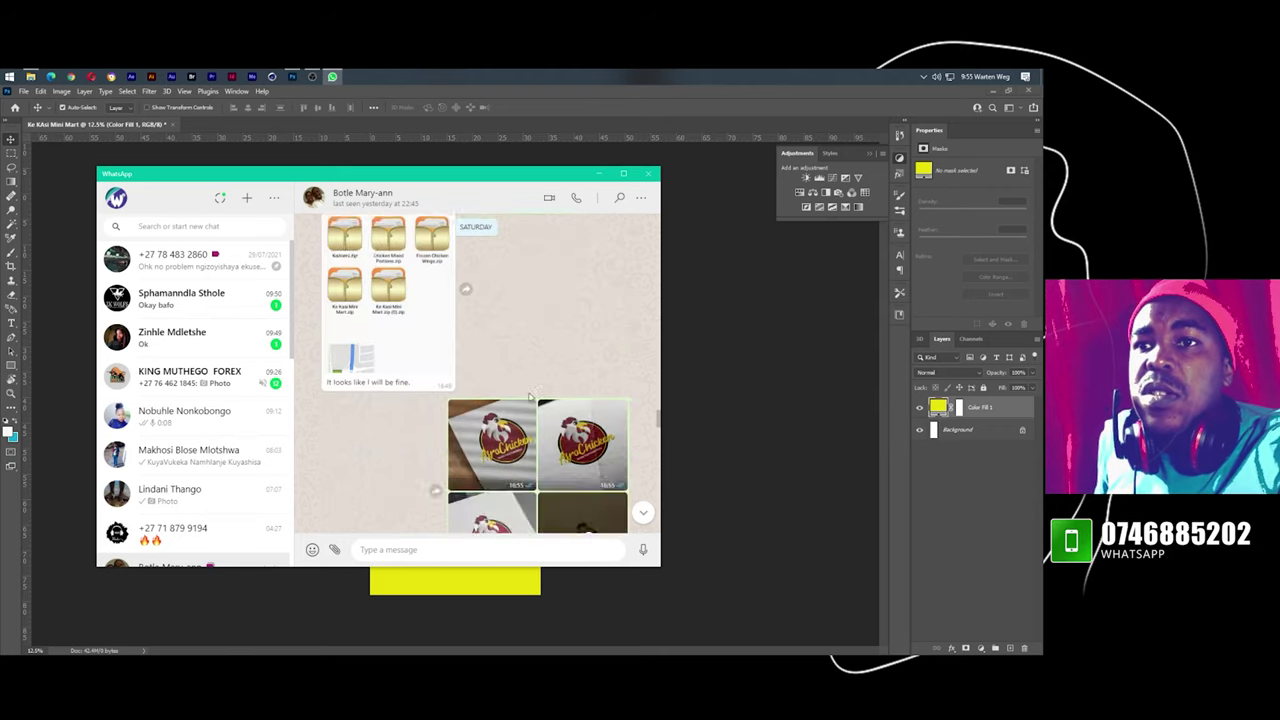
scroll(530, 396, down, 3)
scroll(528, 392, down, 3)
scroll(526, 388, down, 3)
scroll(523, 381, down, 3)
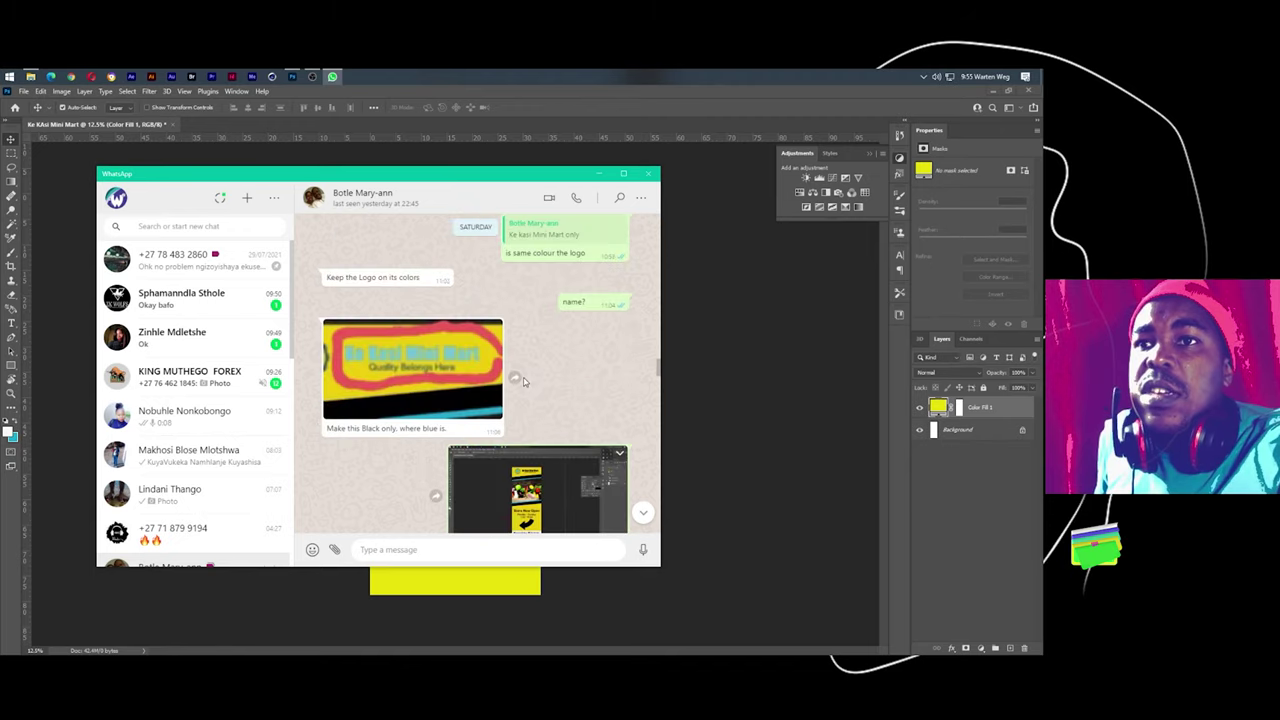
scroll(523, 381, up, 3)
scroll(523, 381, up, 3)
scroll(523, 381, up, 3)
scroll(523, 381, up, 3)
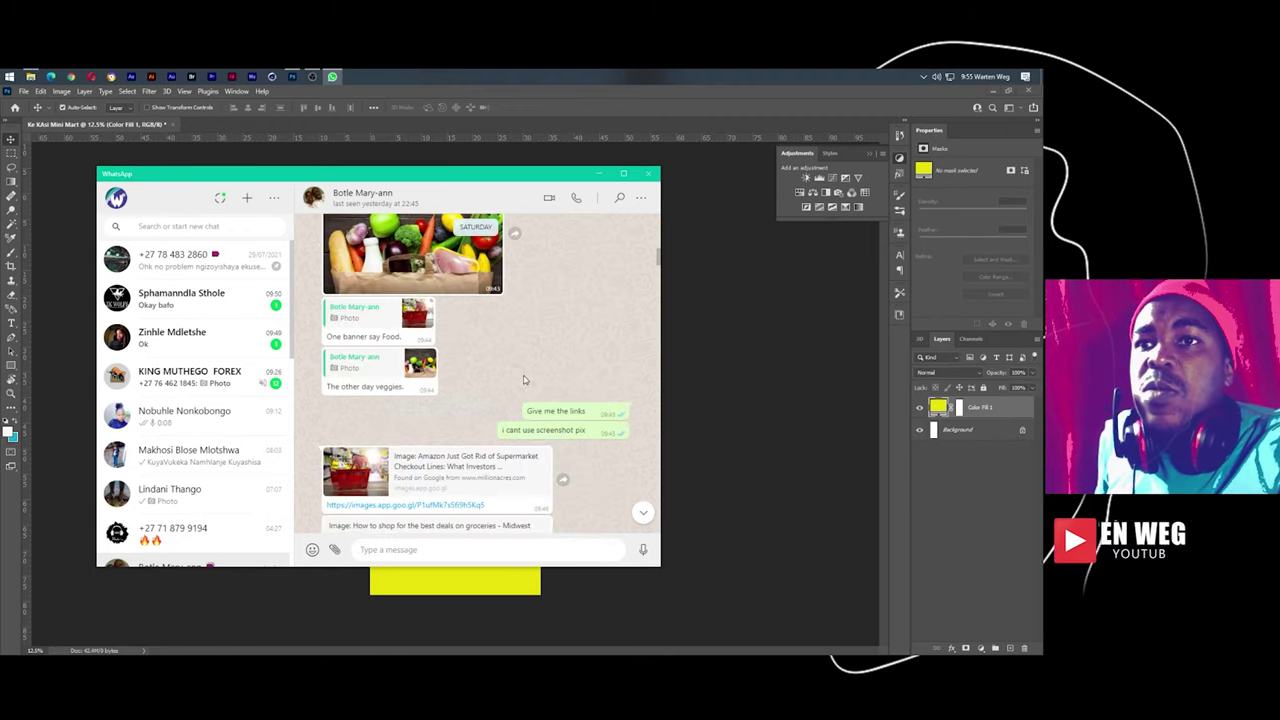
scroll(523, 379, down, 3)
scroll(523, 379, down, 3)
scroll(500, 400, down, 3)
scroll(448, 437, down, 2)
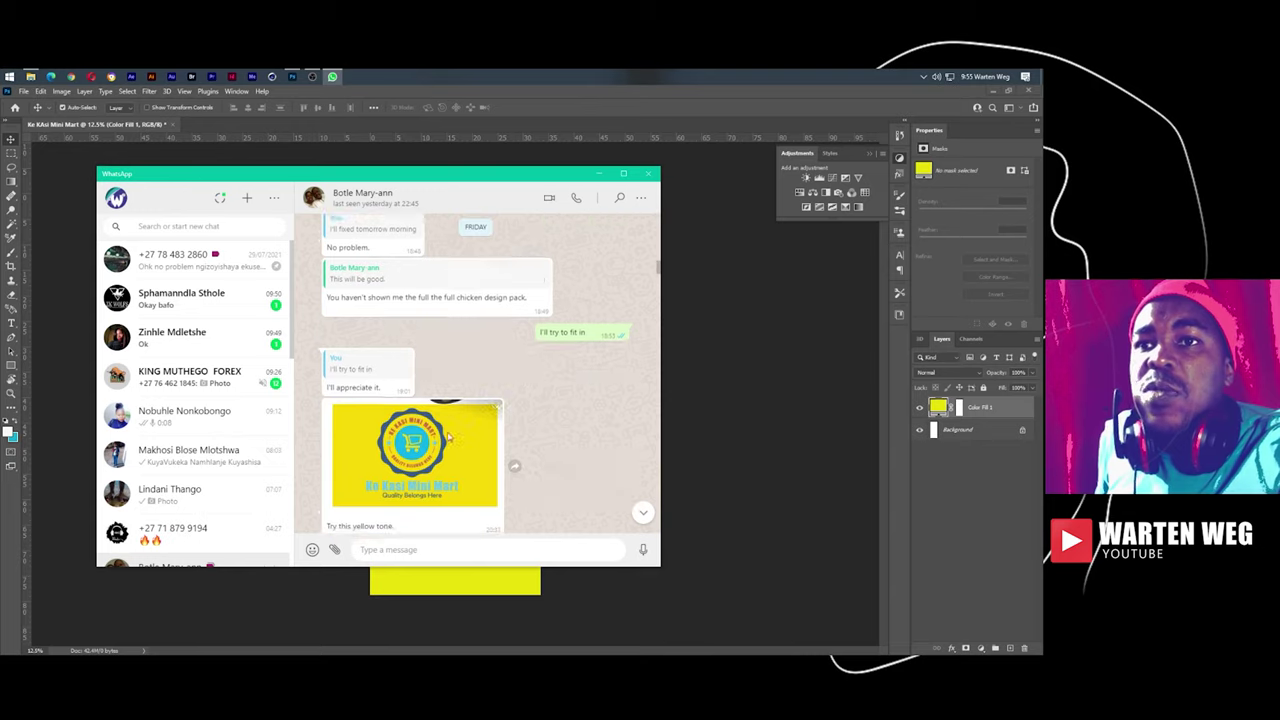
scroll(448, 437, down, 2)
Open the logo image full size, copy it, and return to Photoshop
click(440, 352)
right_click(386, 314)
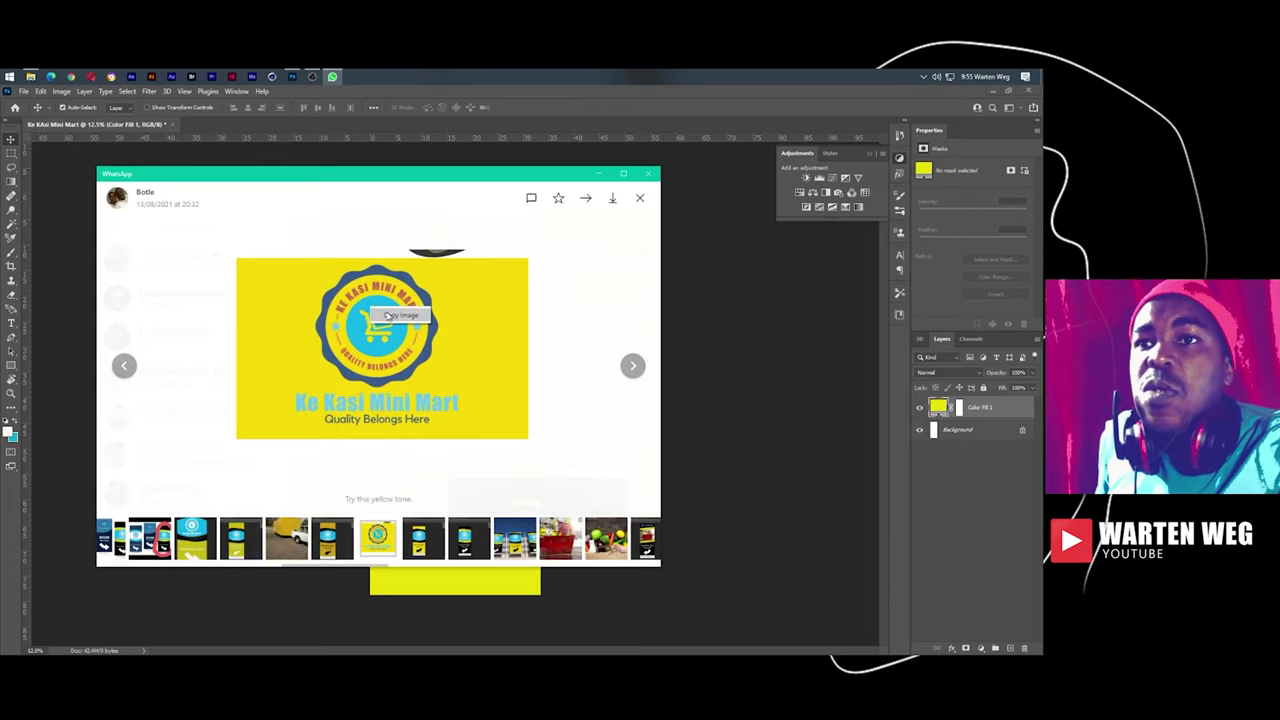
click(395, 315)
click(729, 414)
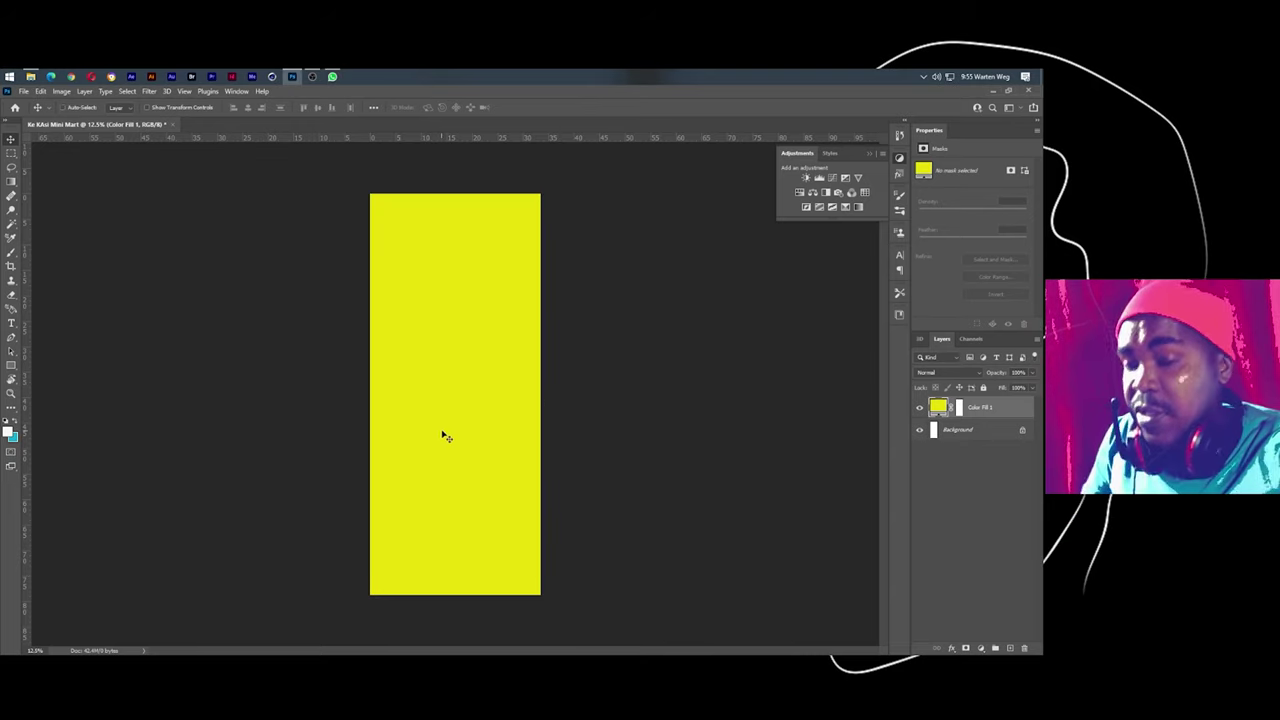
Paste the copied logo and scale it to span the banner width
key(ctrl+v)
key(ctrl+t)
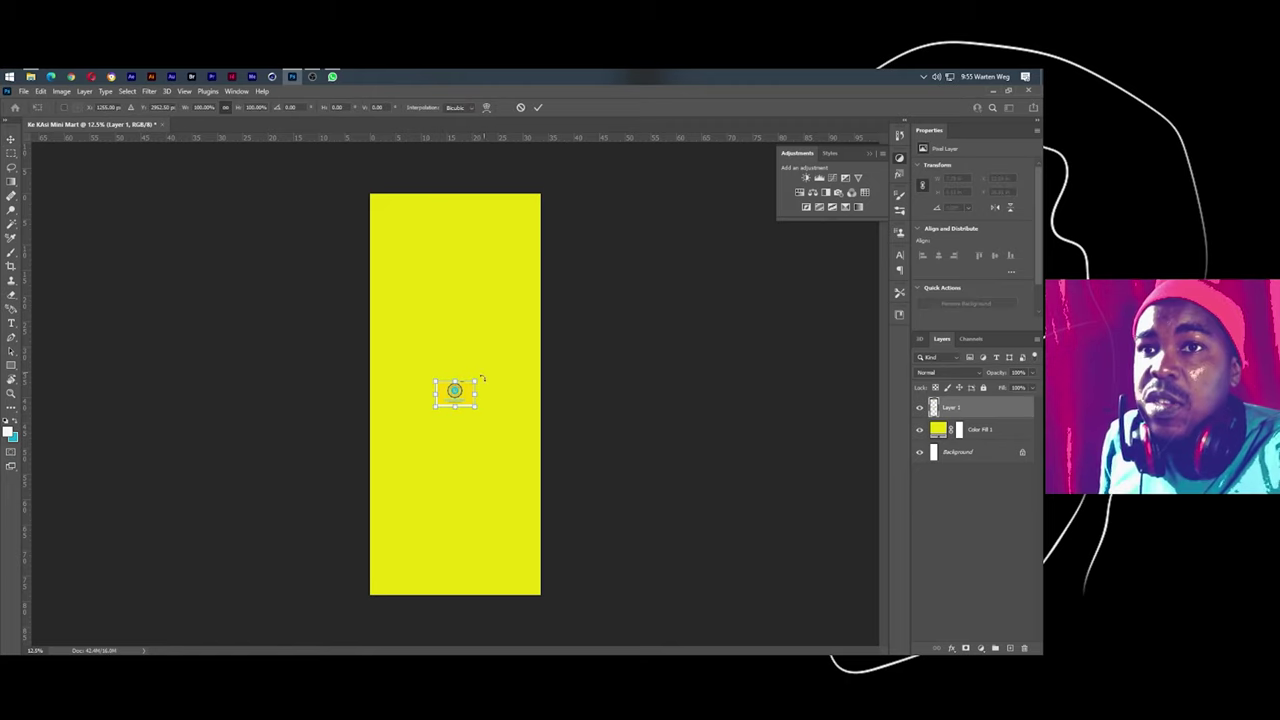
drag(477, 398, 548, 393)
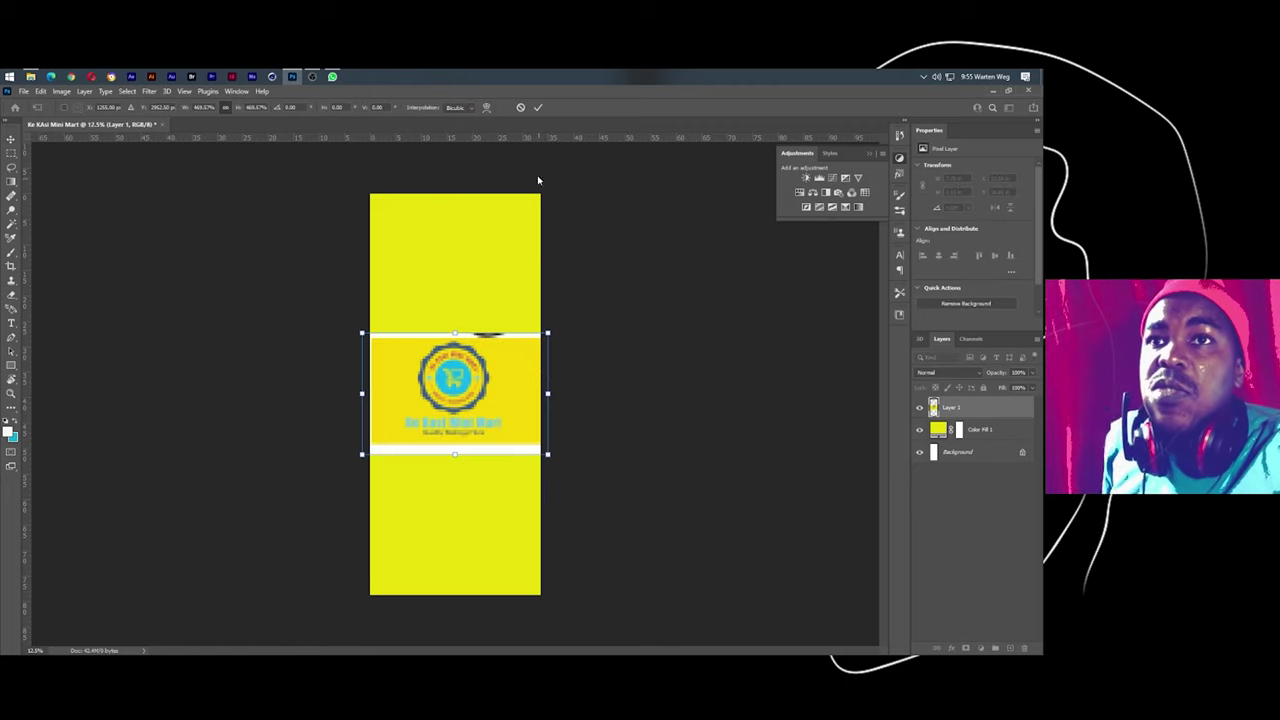
click(538, 108)
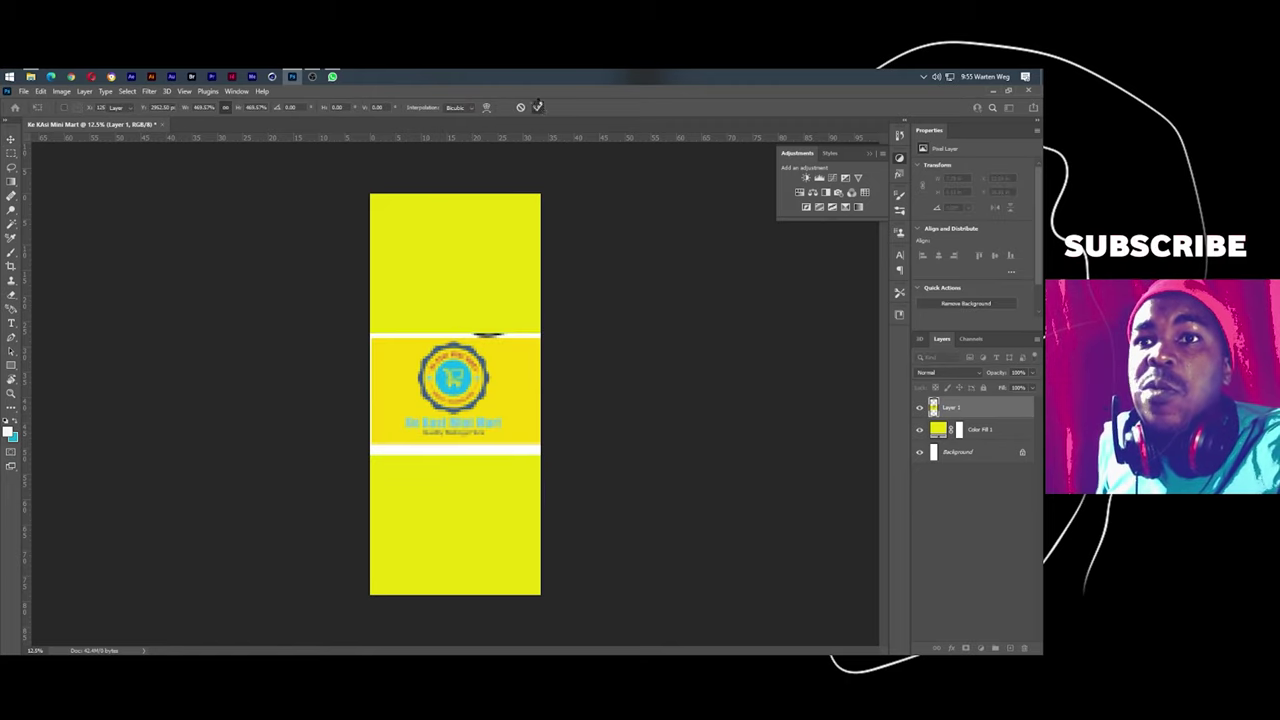
Adjust the yellow fill colour to the logo's yellow and place it above the Background layer
double_click(938, 429)
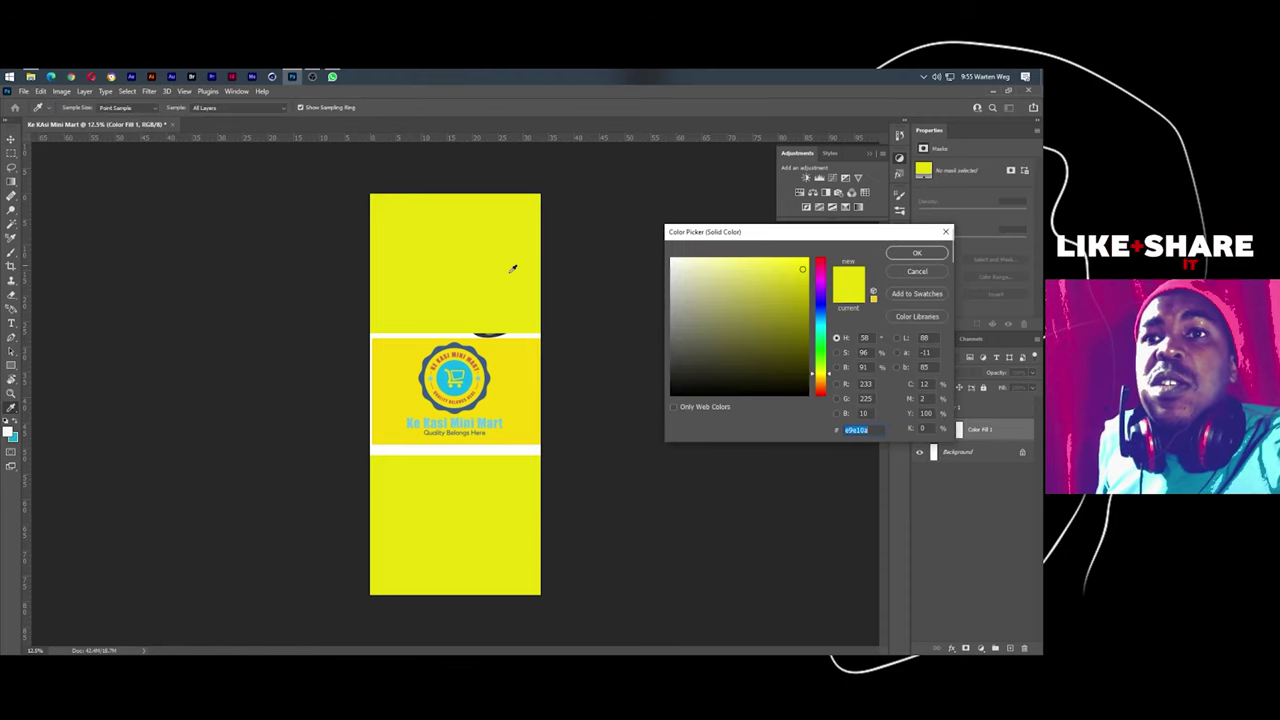
click(913, 253)
drag(1004, 429, 980, 410)
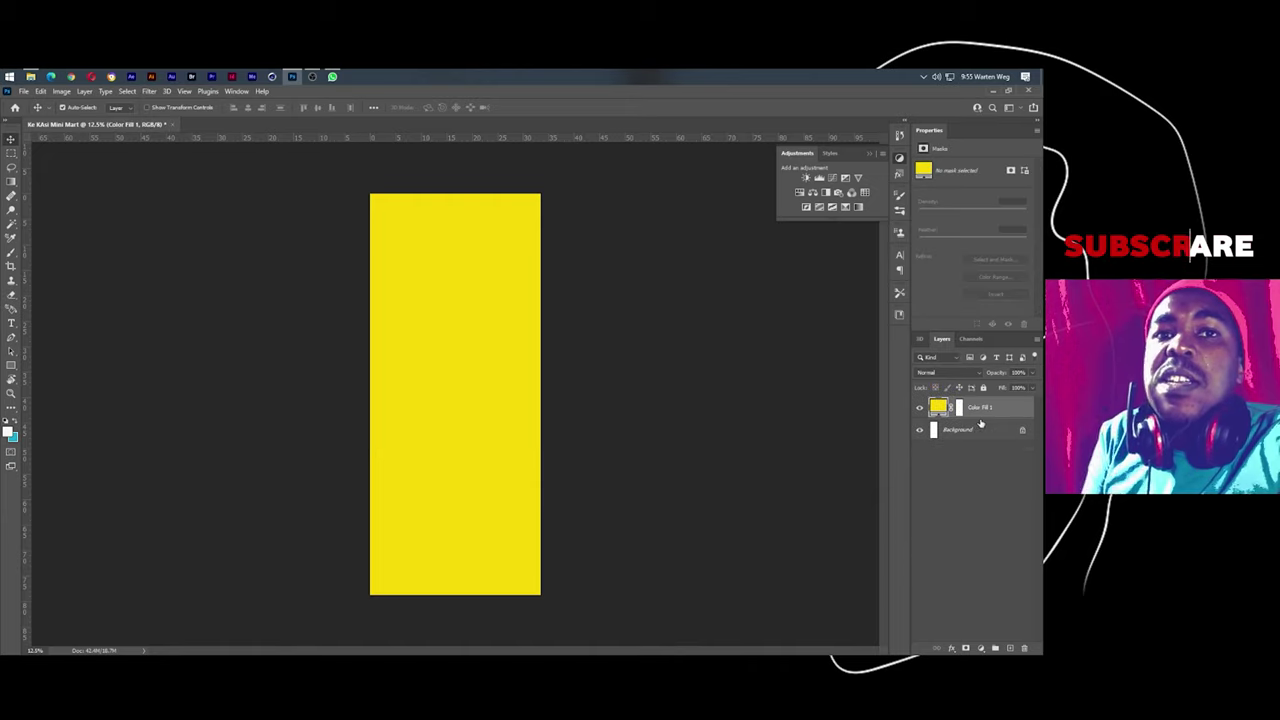
Unlock Background, group it as a yellow-tagged 'Bg' group, and add an empty layer above
click(1022, 430)
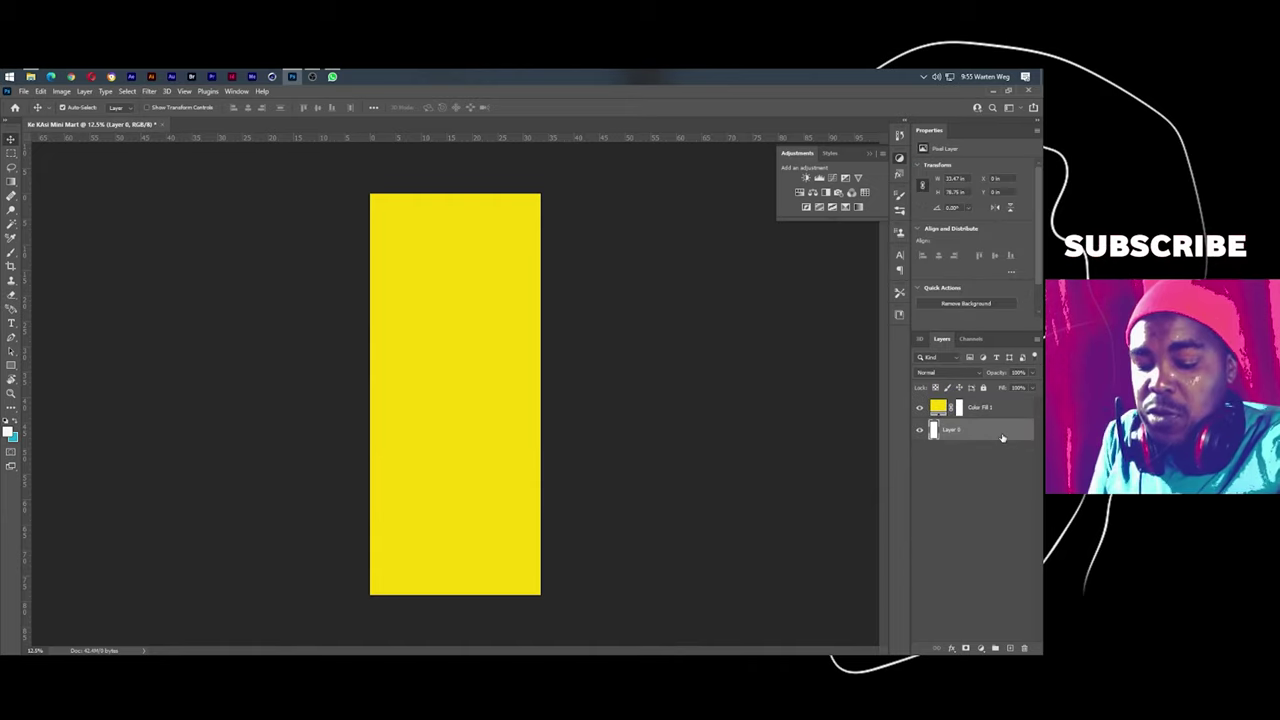
key(ctrl+g)
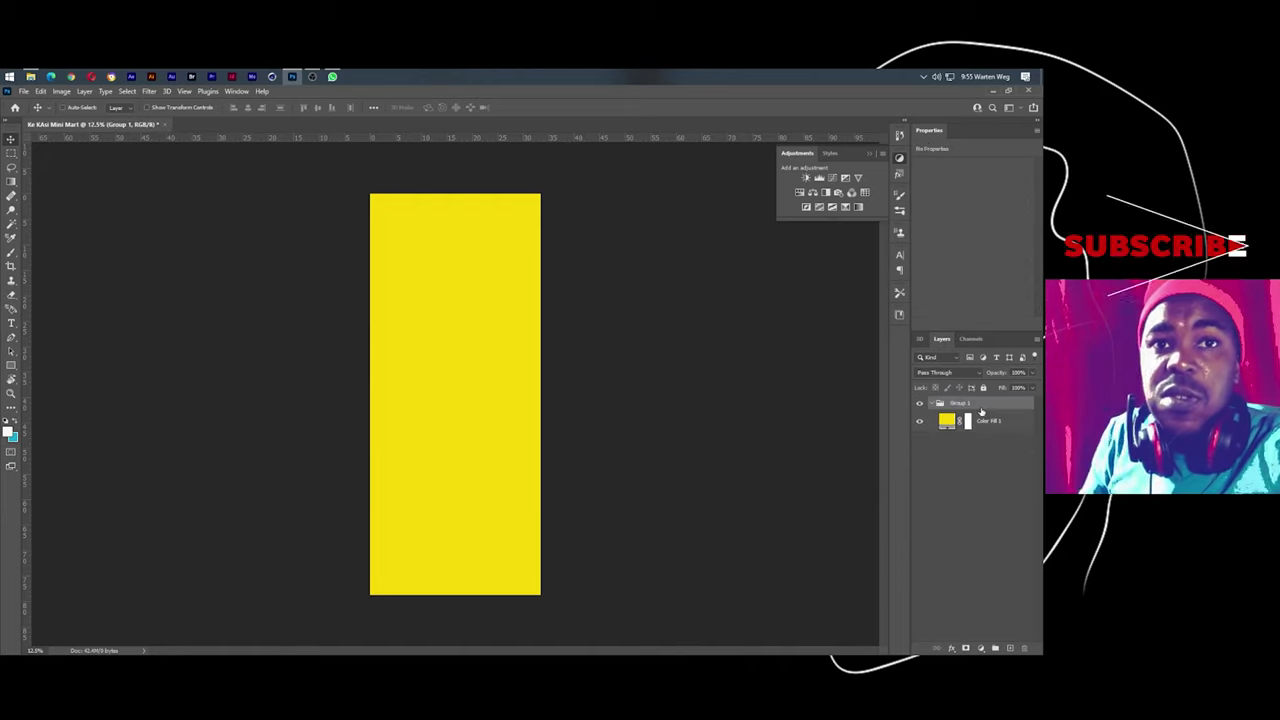
double_click(960, 402)
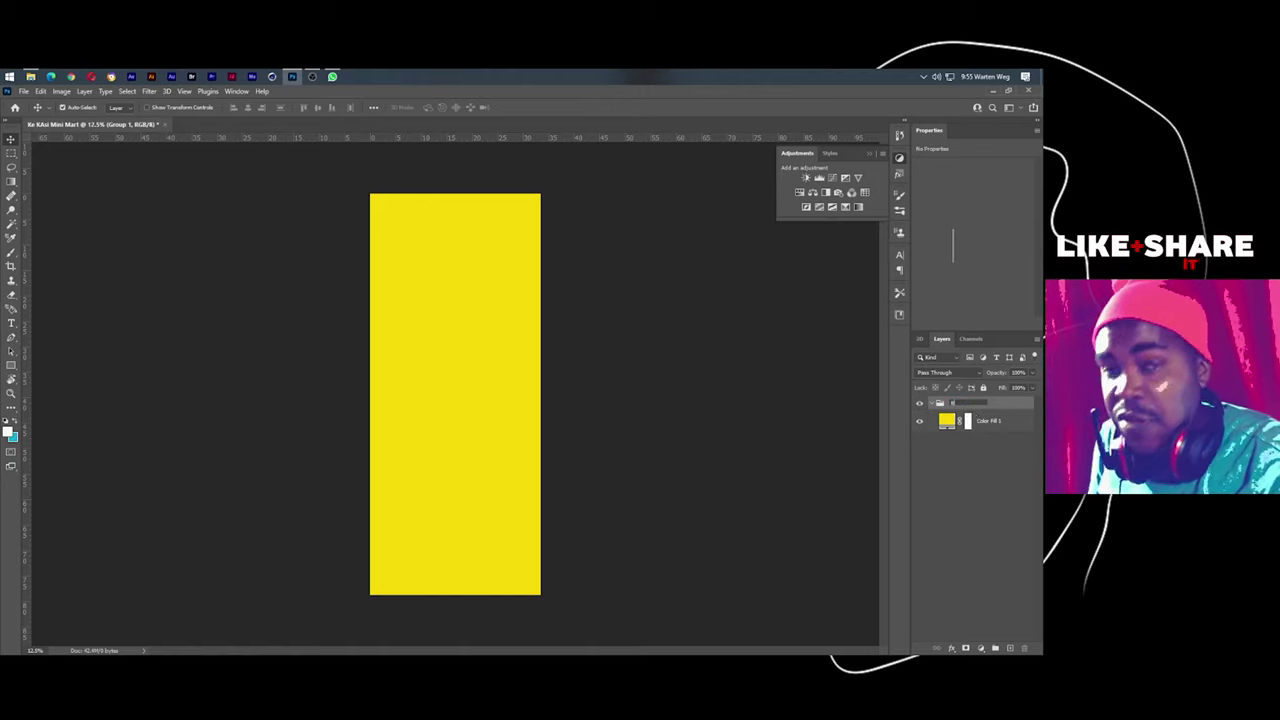
text(o)
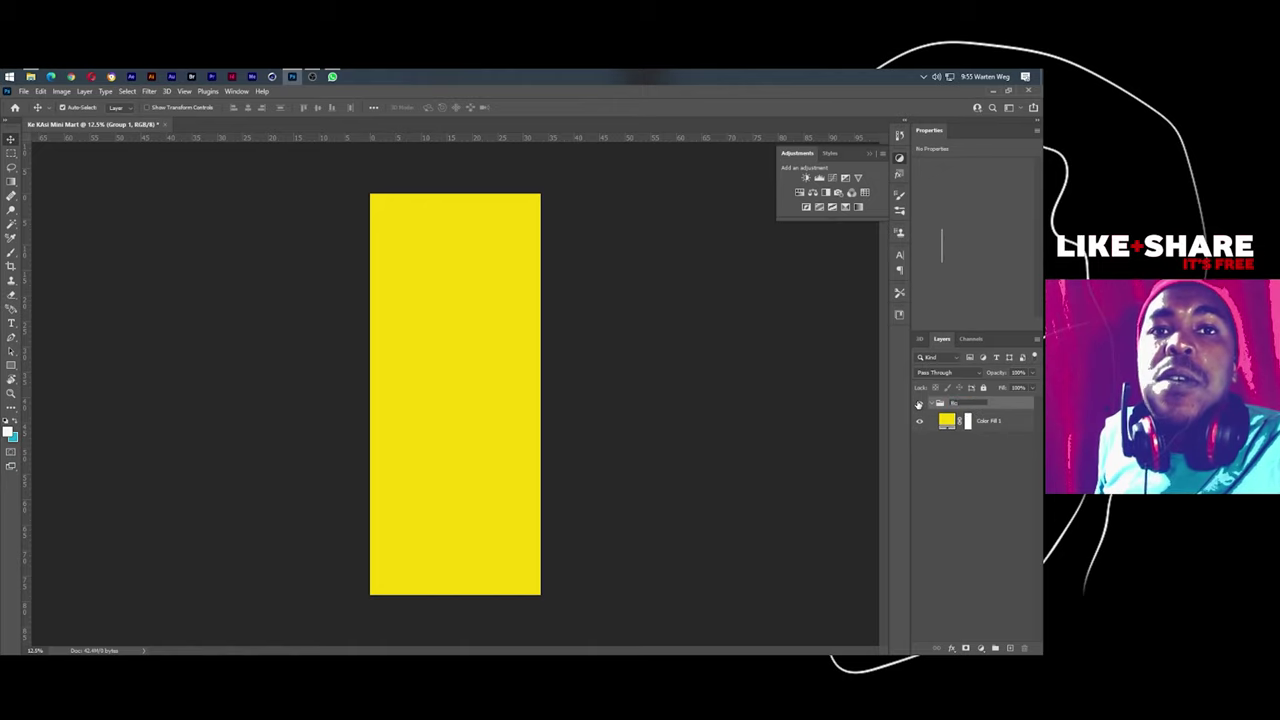
right_click(950, 404)
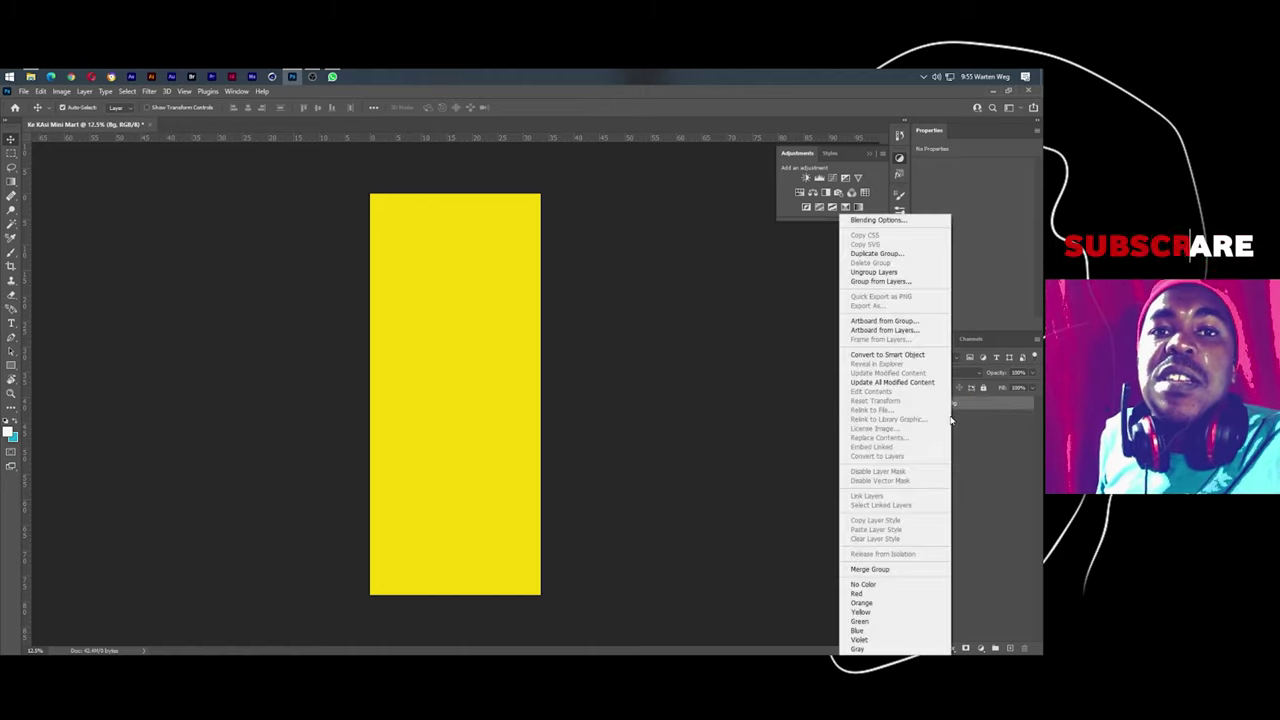
click(899, 612)
click(1010, 648)
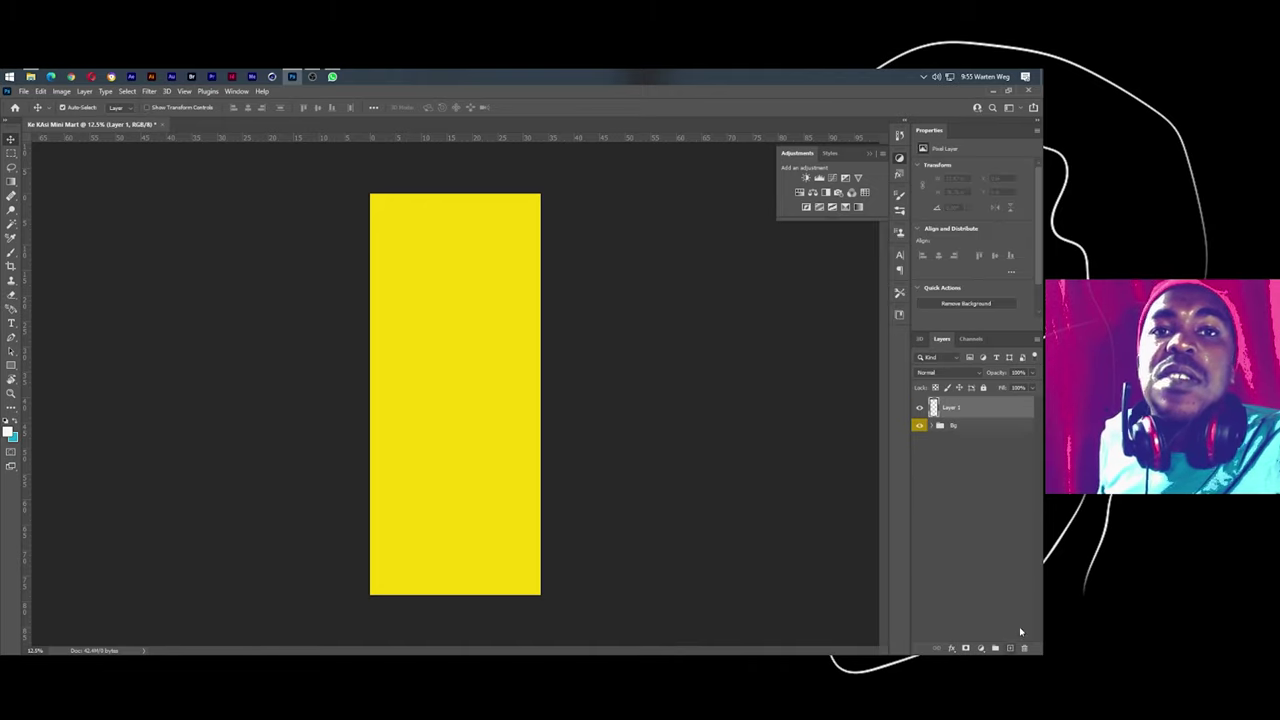
Draw a wide rectangle across the banner's middle and duplicate it
click(11, 366)
drag(272, 319, 656, 469)
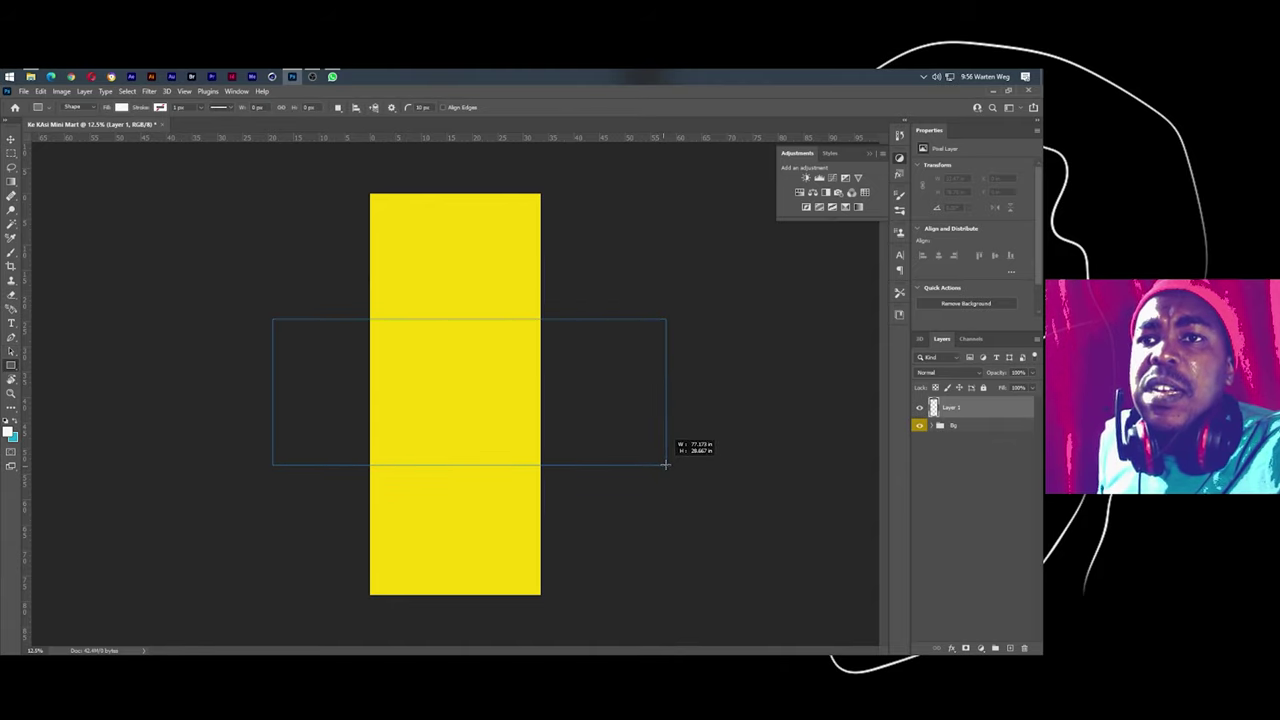
drag(656, 469, 666, 464)
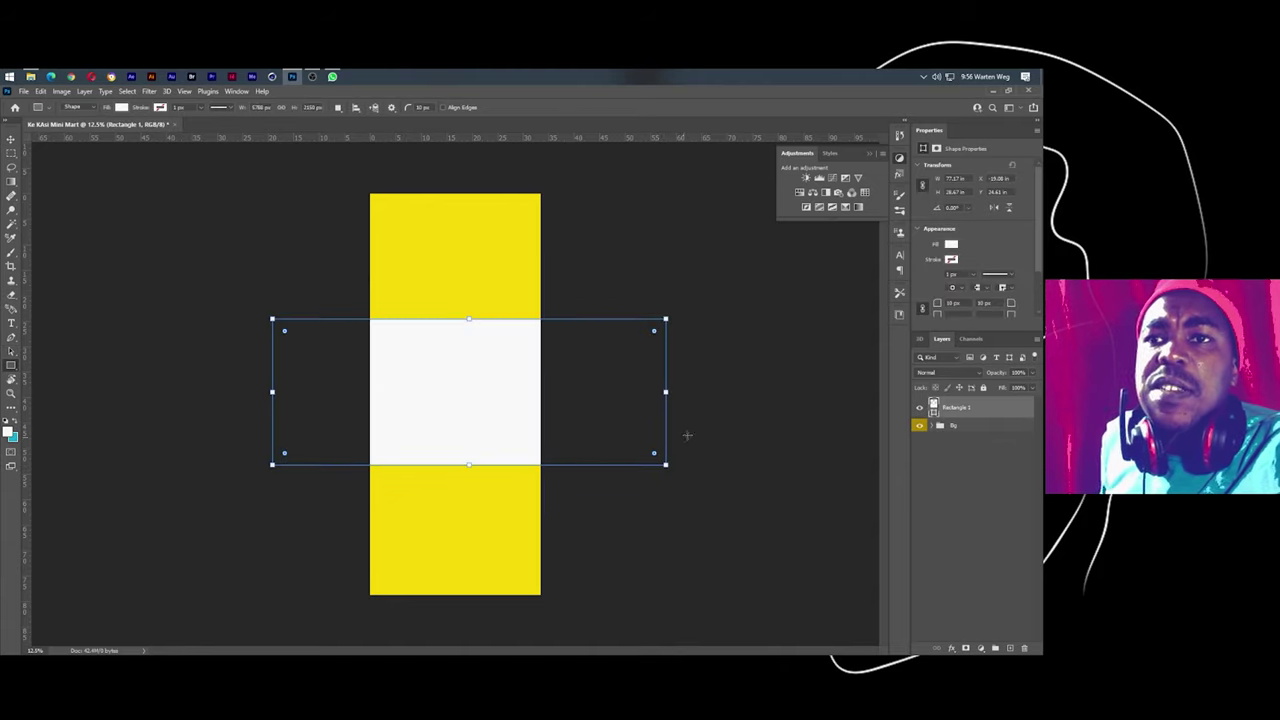
drag(951, 413, 967, 427)
Fill Rectangle 1 with teal and its copy with black
double_click(934, 408)
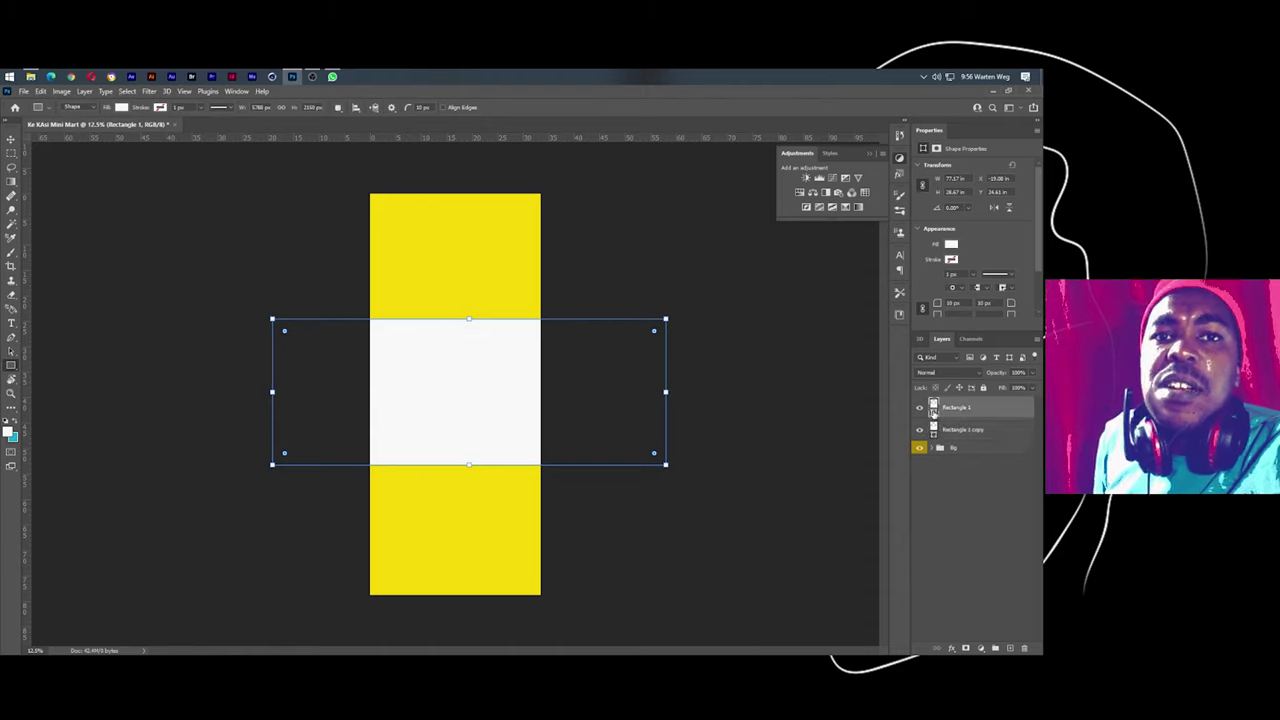
click(820, 321)
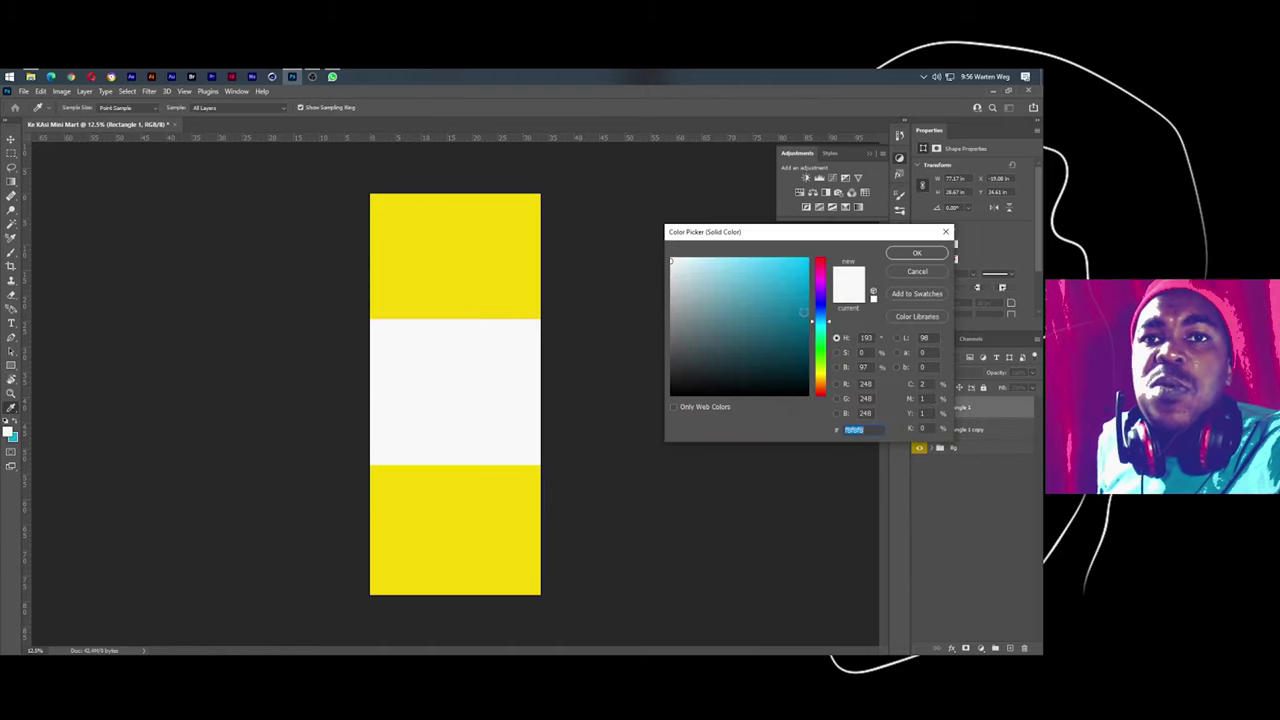
click(785, 299)
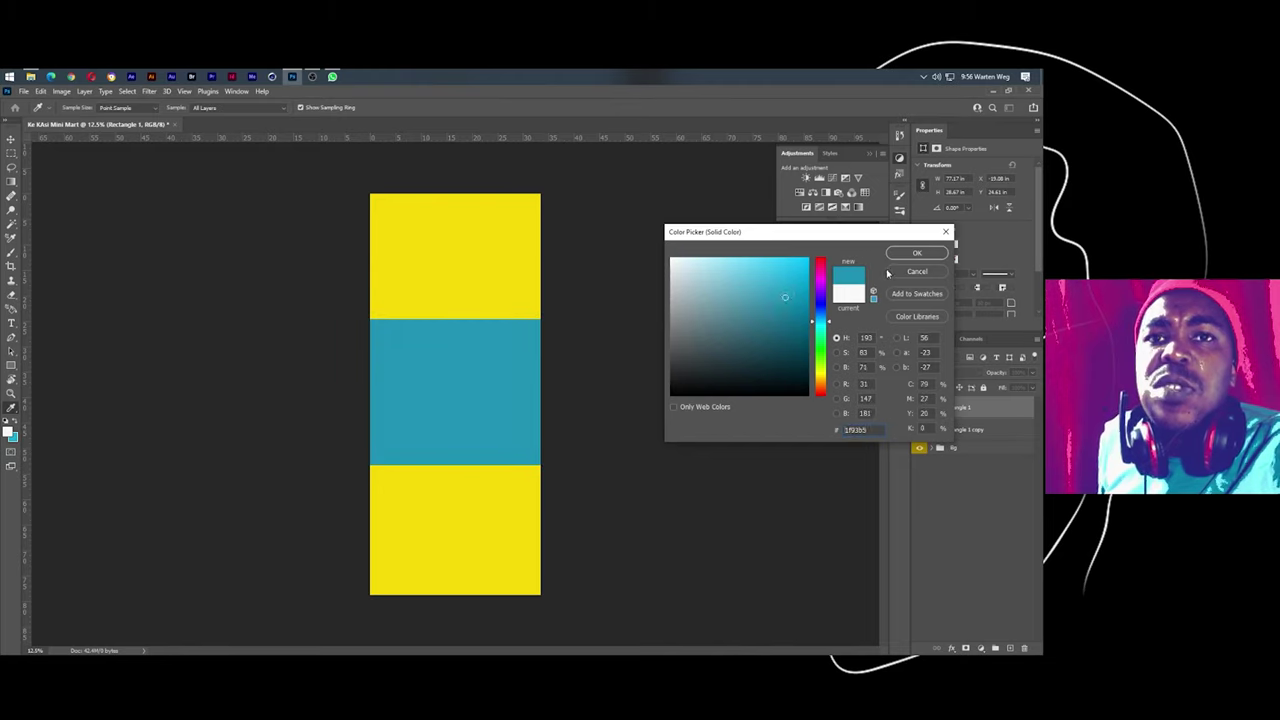
click(916, 253)
double_click(935, 432)
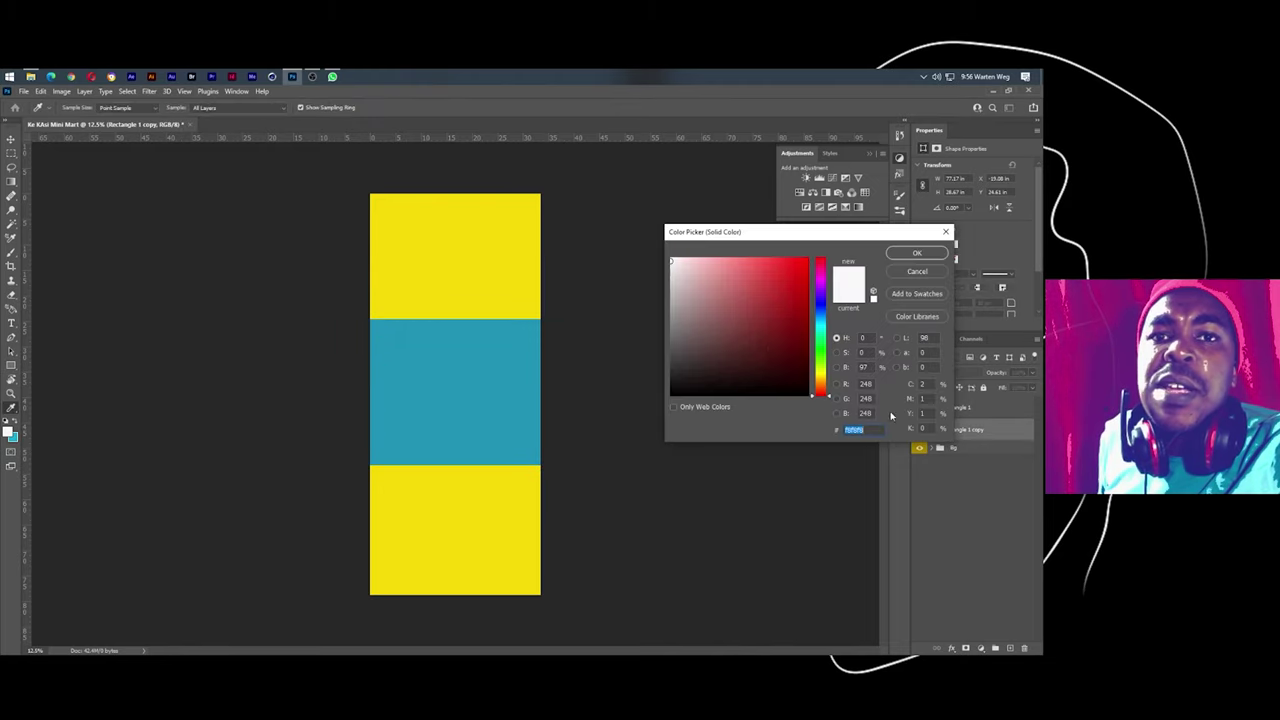
click(810, 395)
click(909, 256)
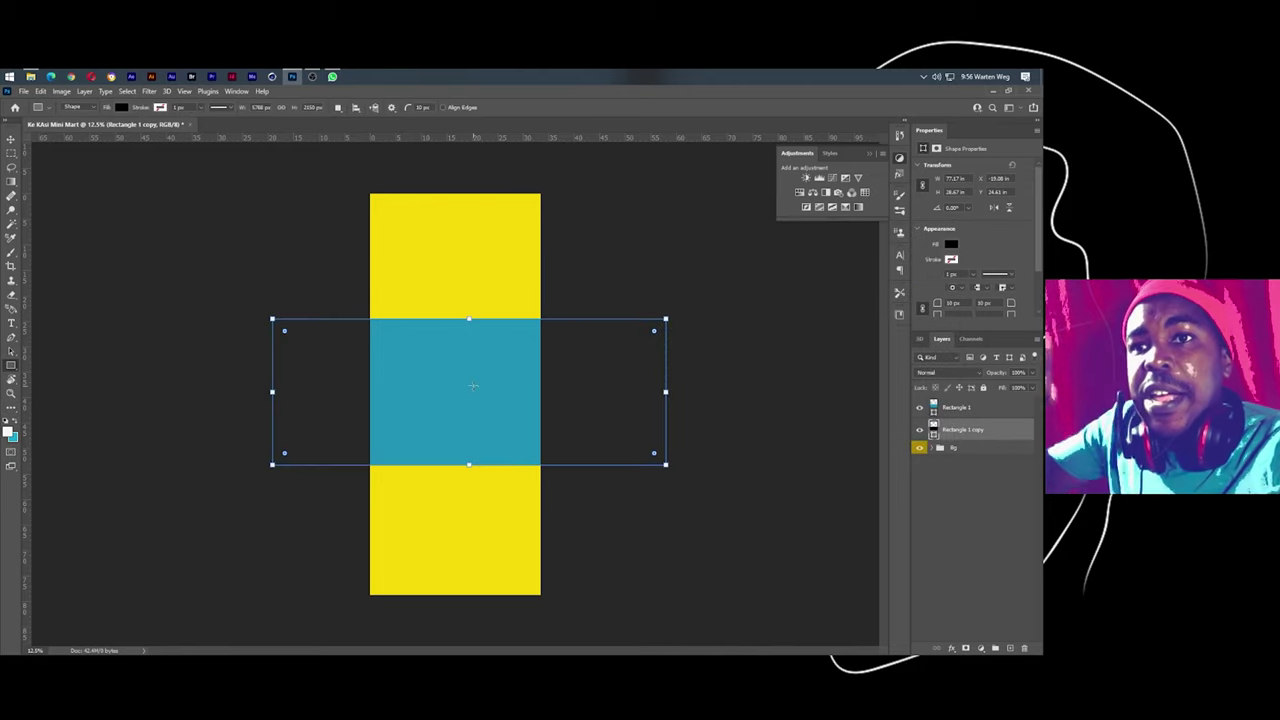
Shorten the teal Rectangle 1 at top and bottom so thin black strips show
click(956, 409)
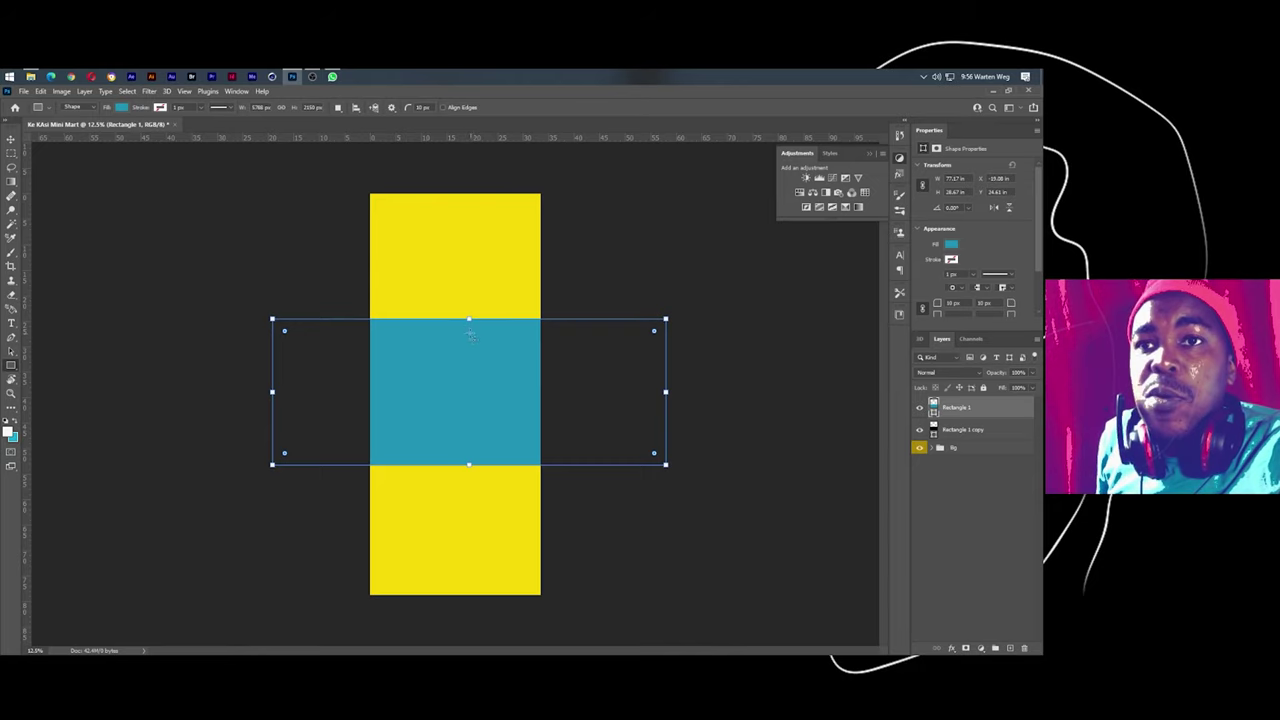
drag(467, 320, 469, 340)
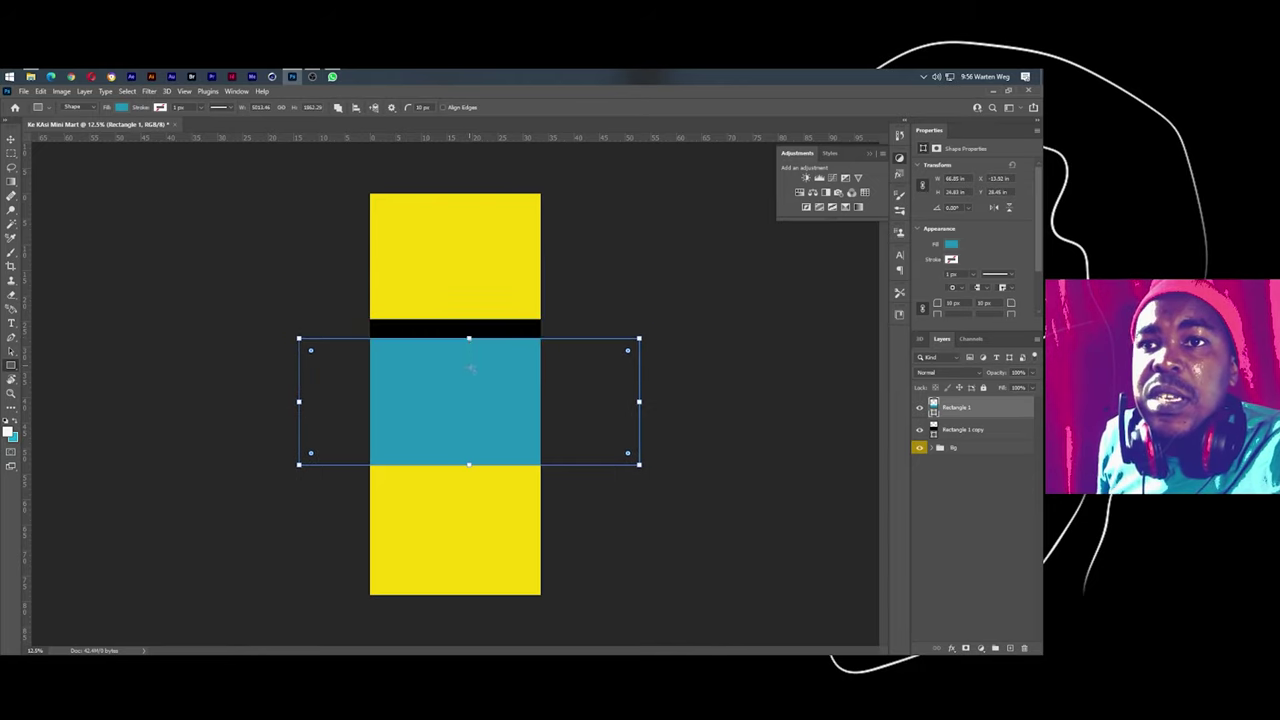
drag(471, 410, 471, 402)
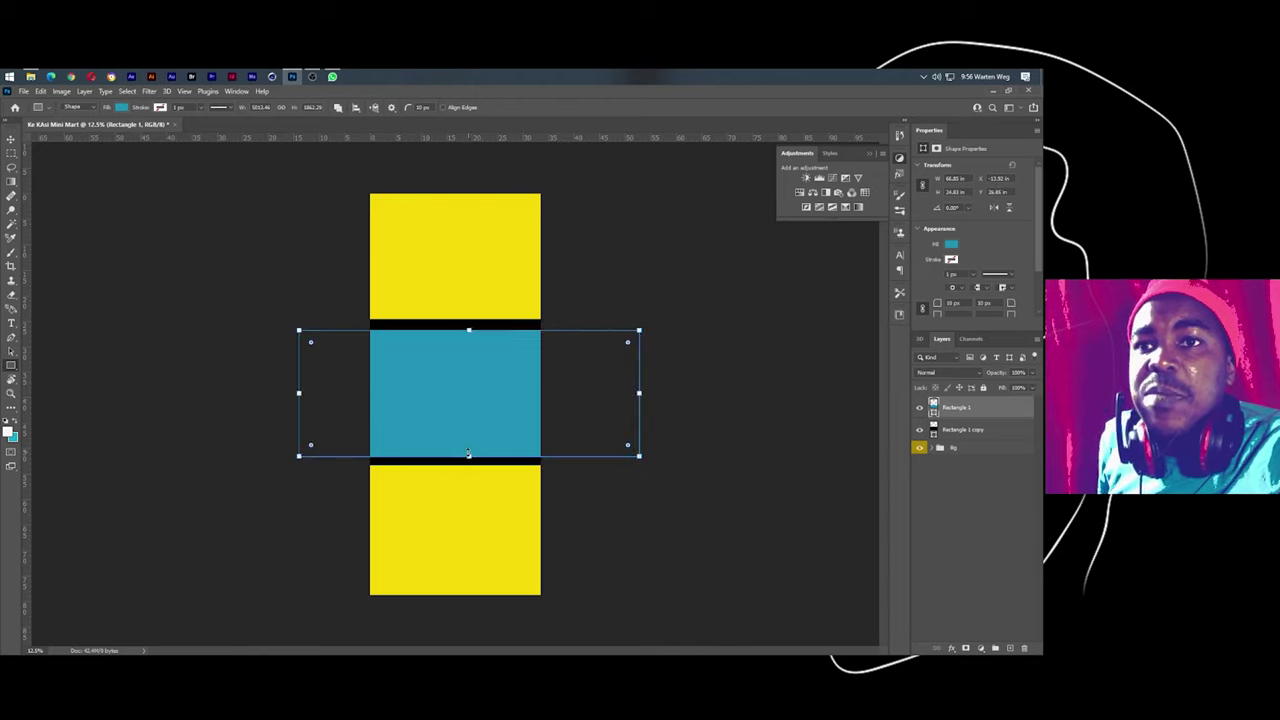
drag(468, 455, 468, 447)
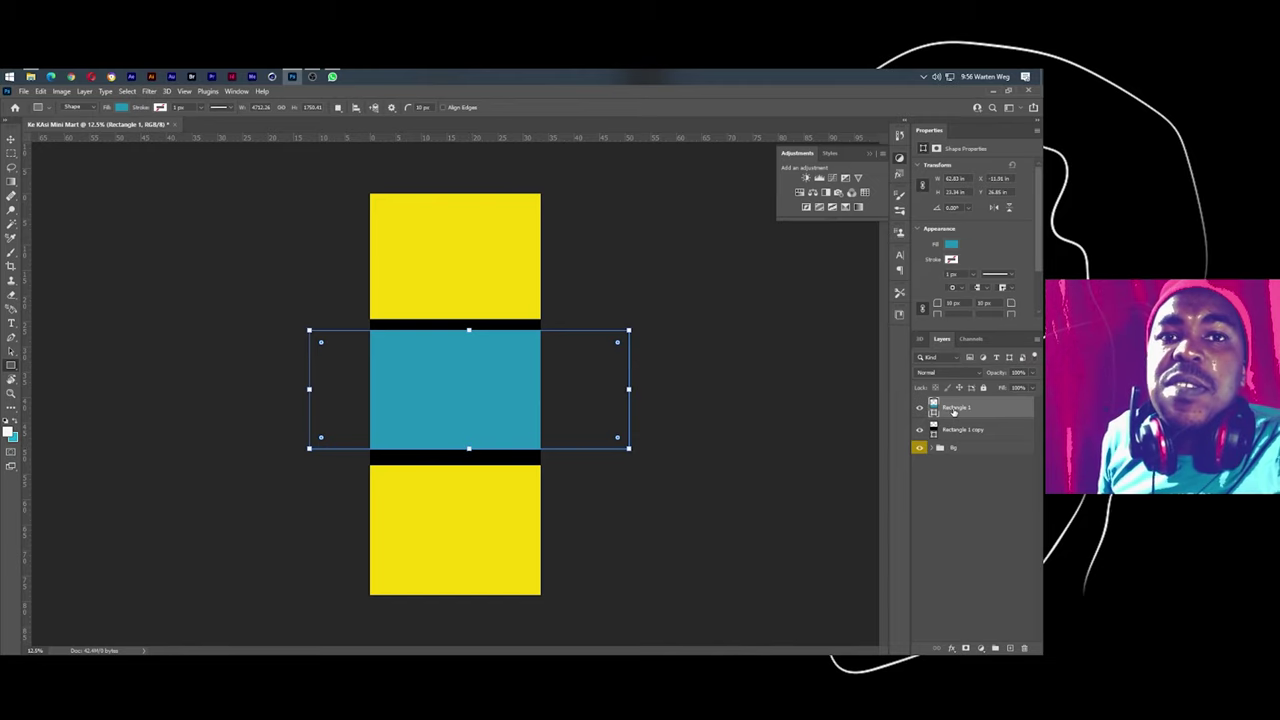
Duplicate the teal band, recolour it with the sampled banner yellow, and shorten its top
drag(955, 410, 936, 413)
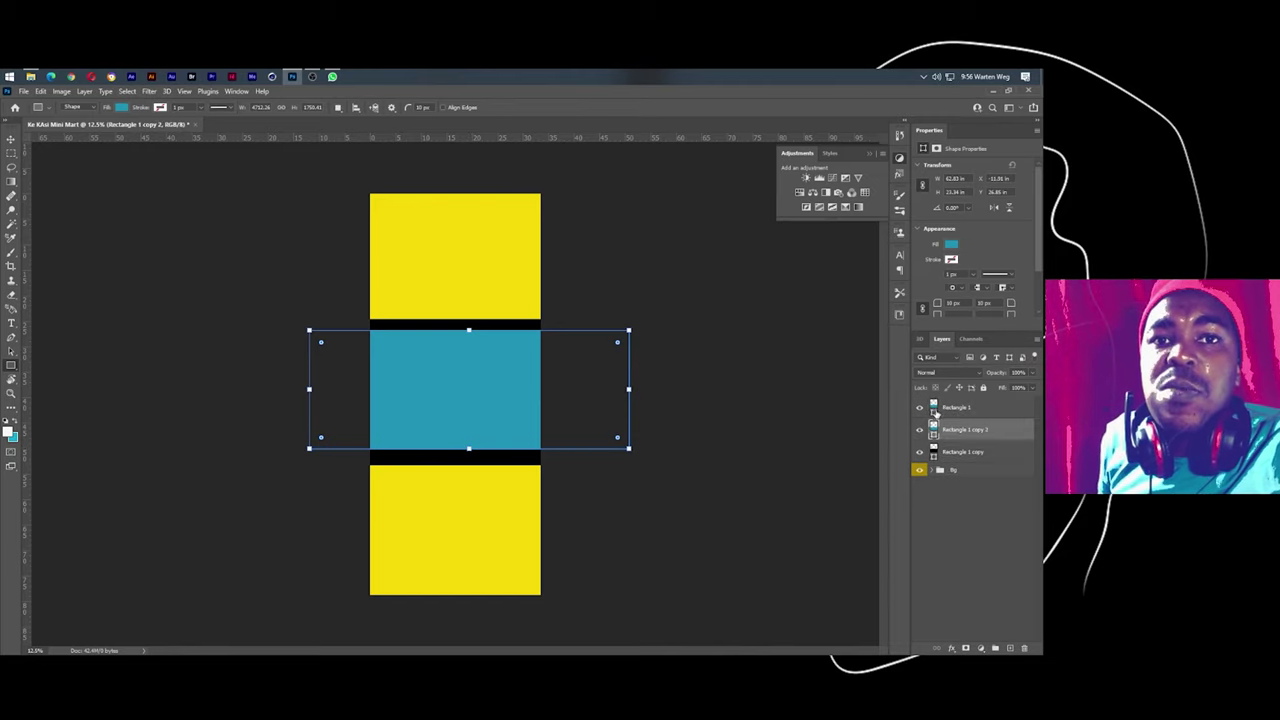
double_click(934, 409)
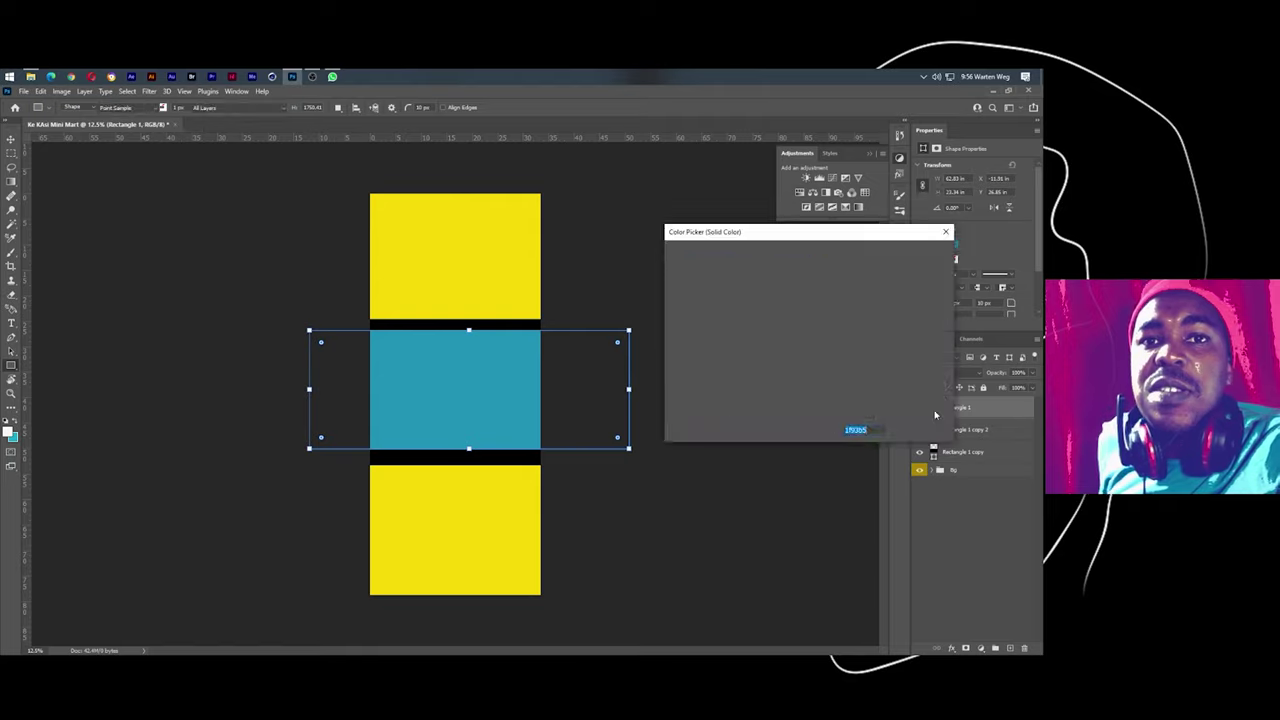
click(501, 256)
click(915, 254)
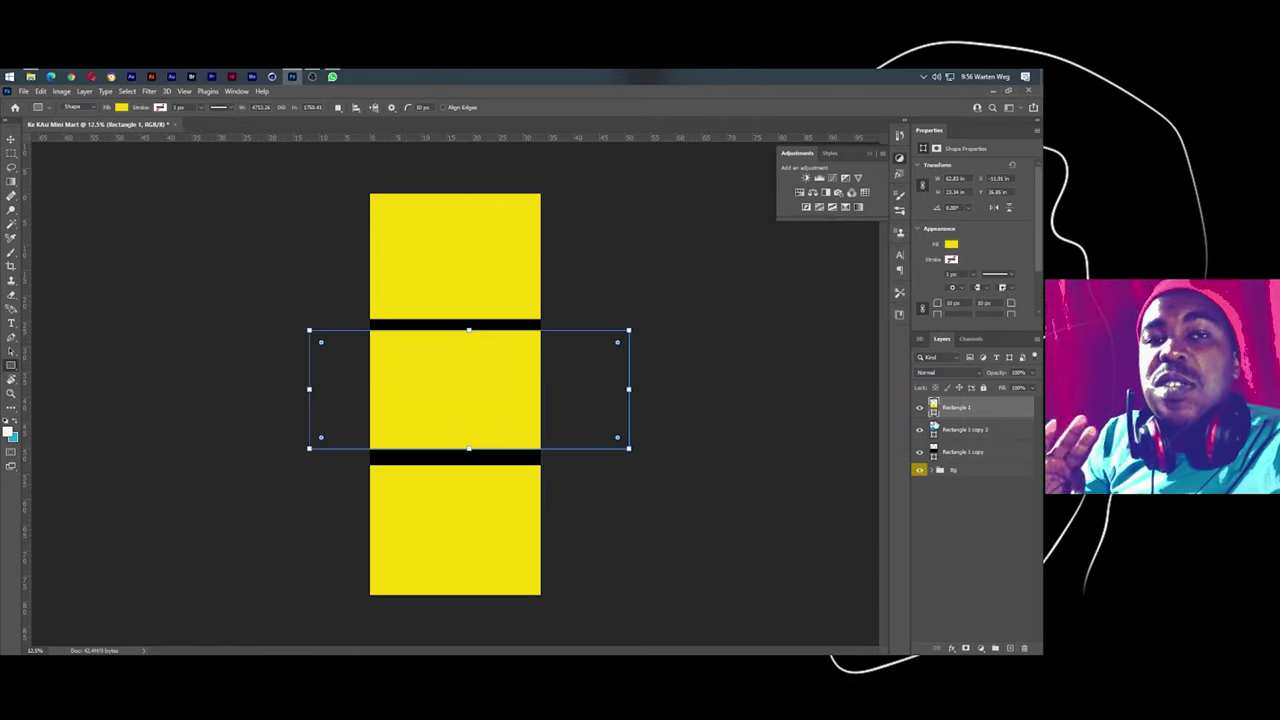
key(ctrl+t)
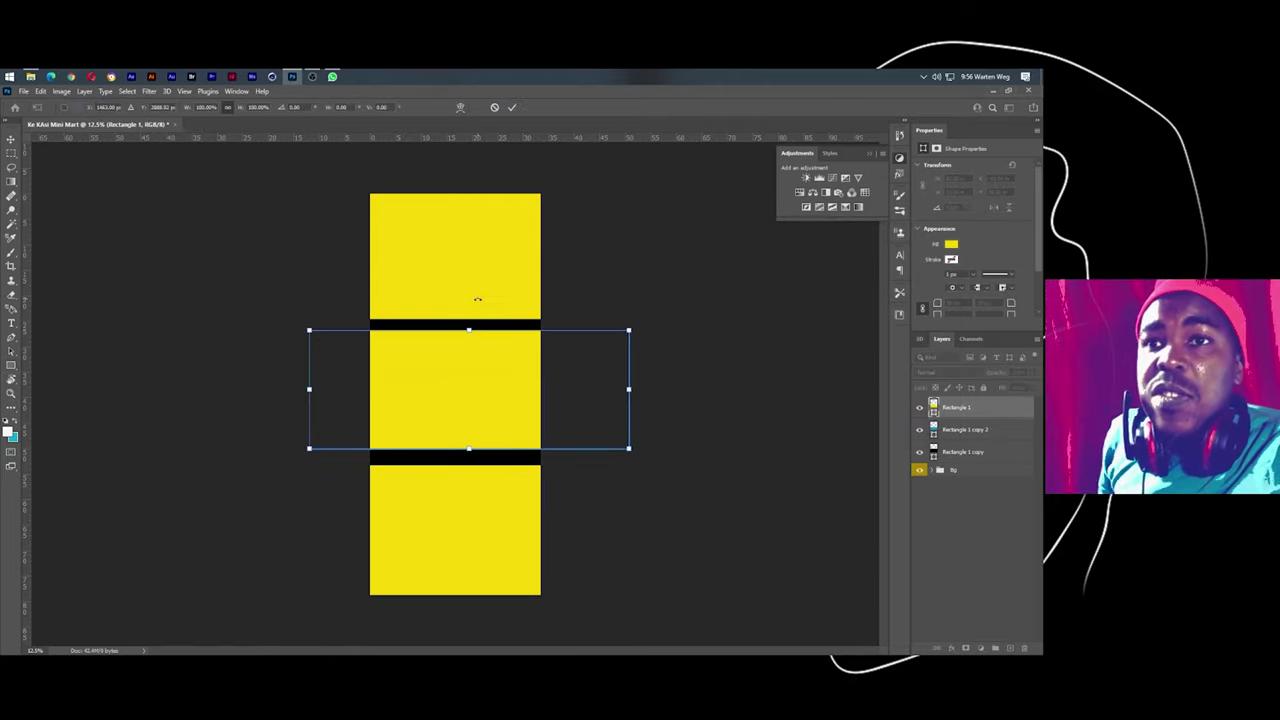
drag(469, 331, 474, 340)
click(513, 108)
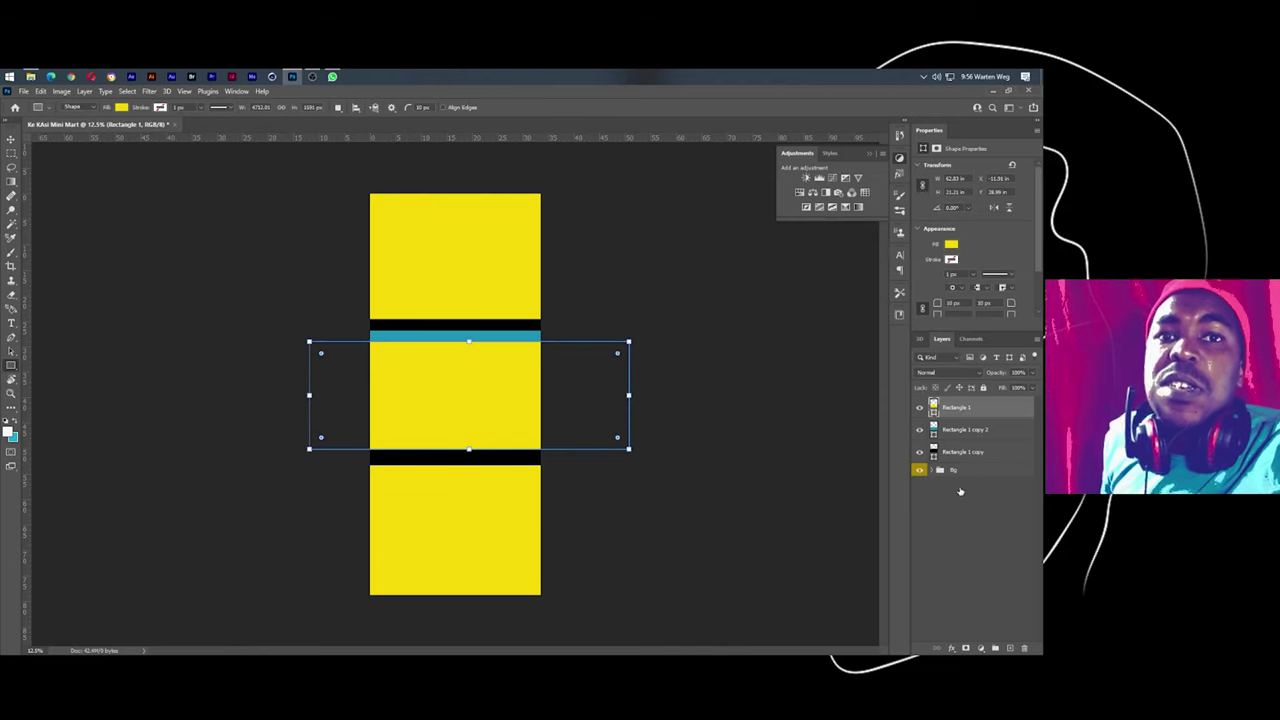
Select all three band layers and align their centres so teal and black stripes edge the band
shift+click(958, 452)
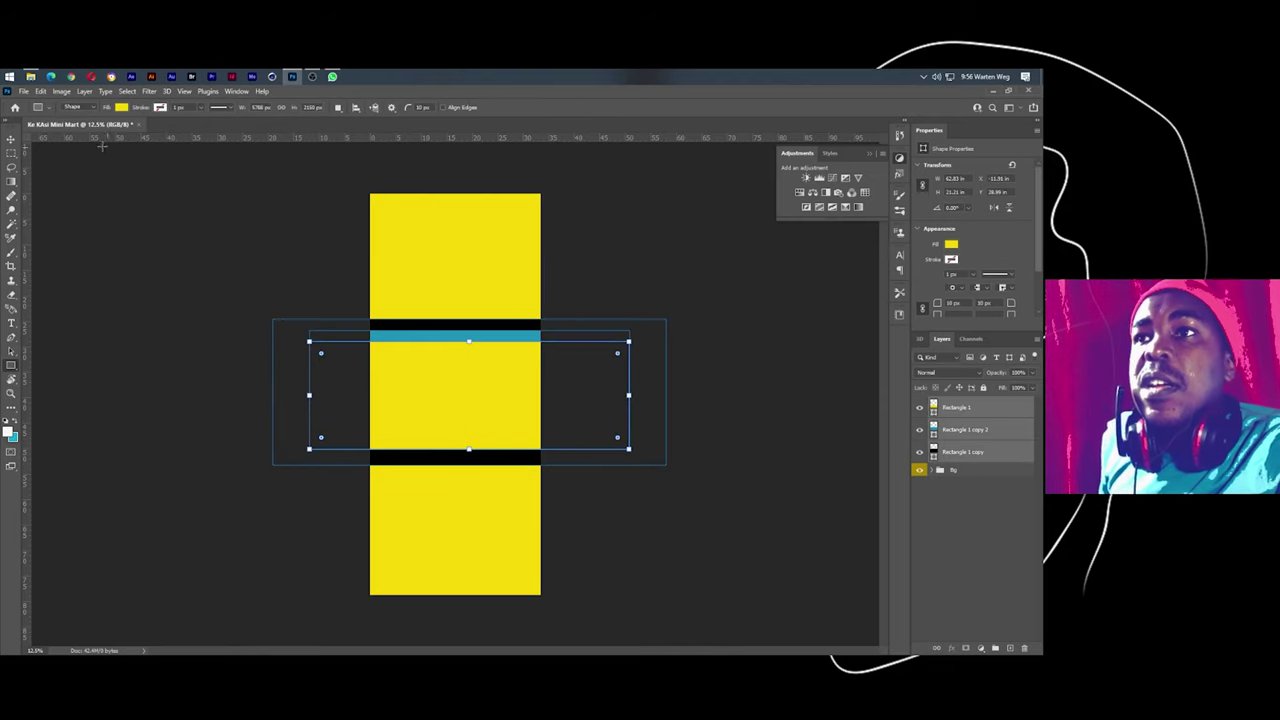
click(11, 141)
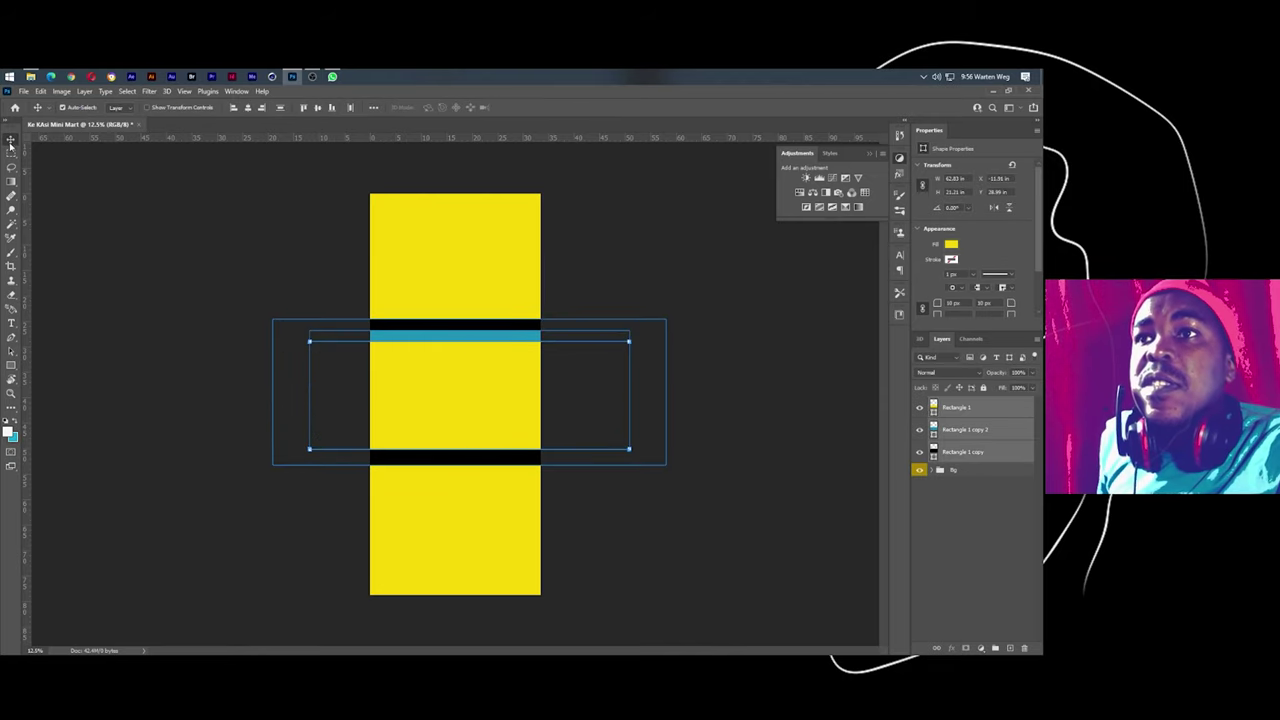
click(248, 108)
click(313, 112)
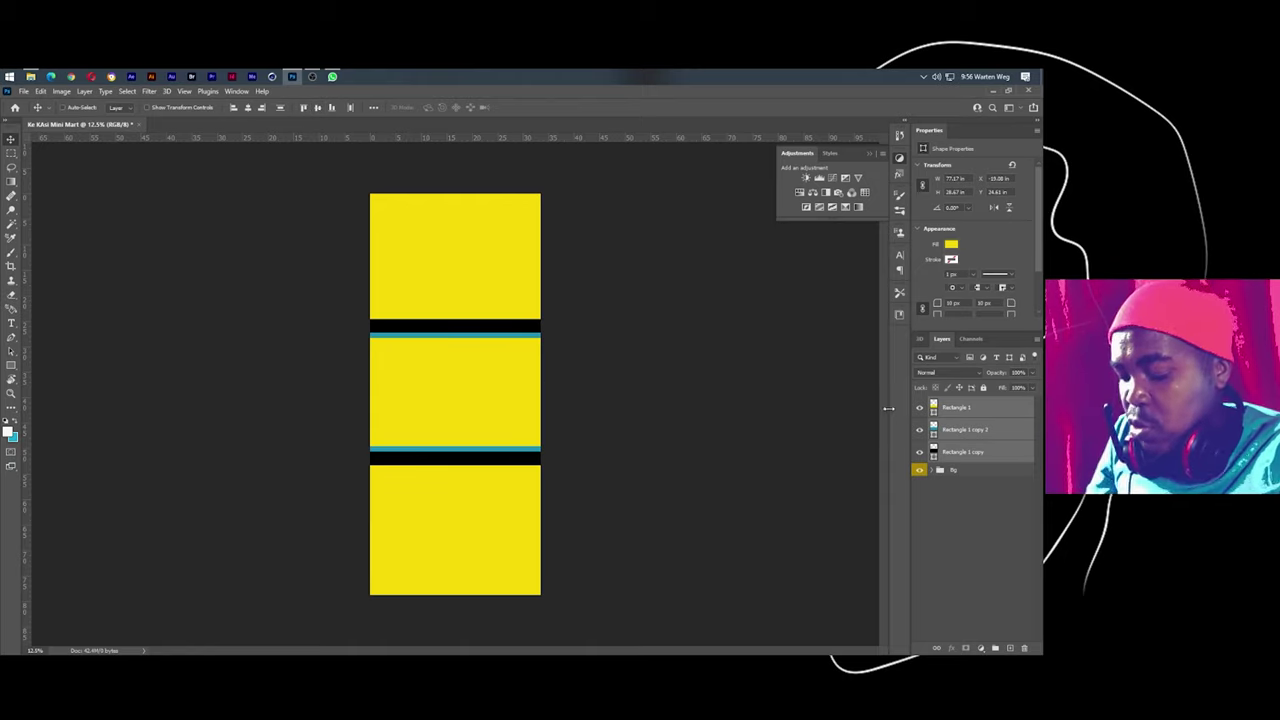
key(ctrl+t)
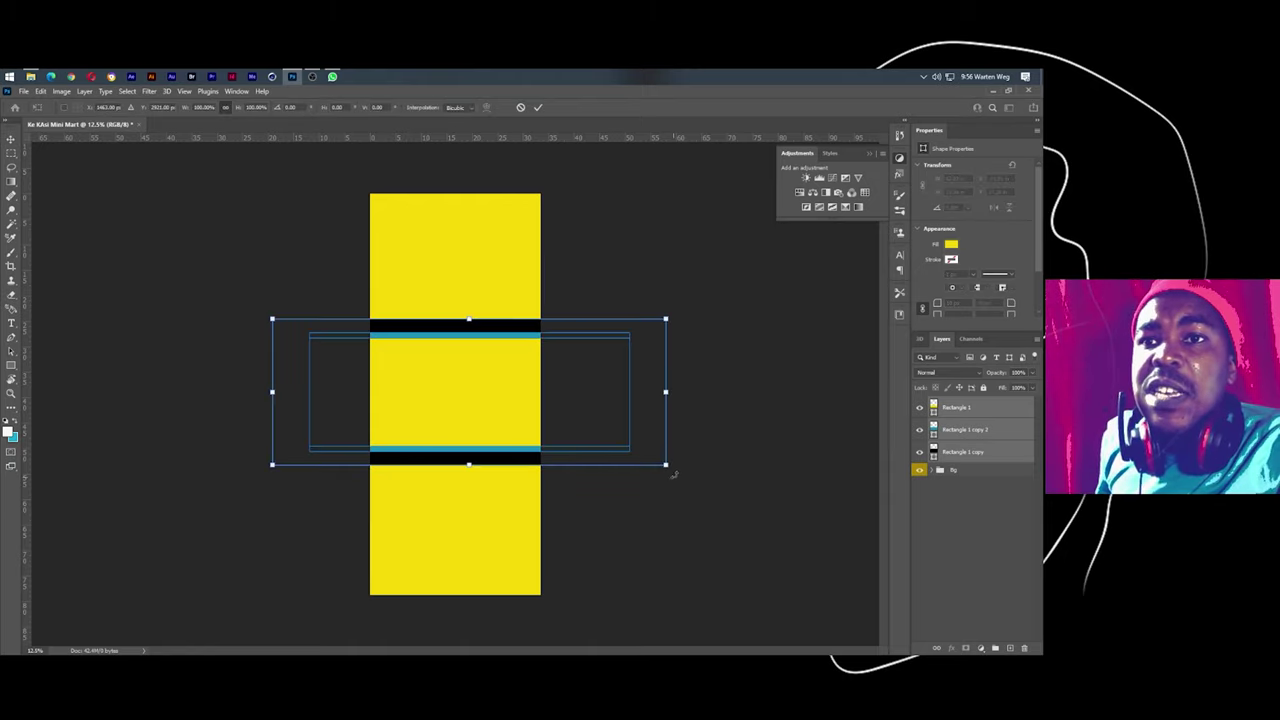
drag(673, 476, 700, 444)
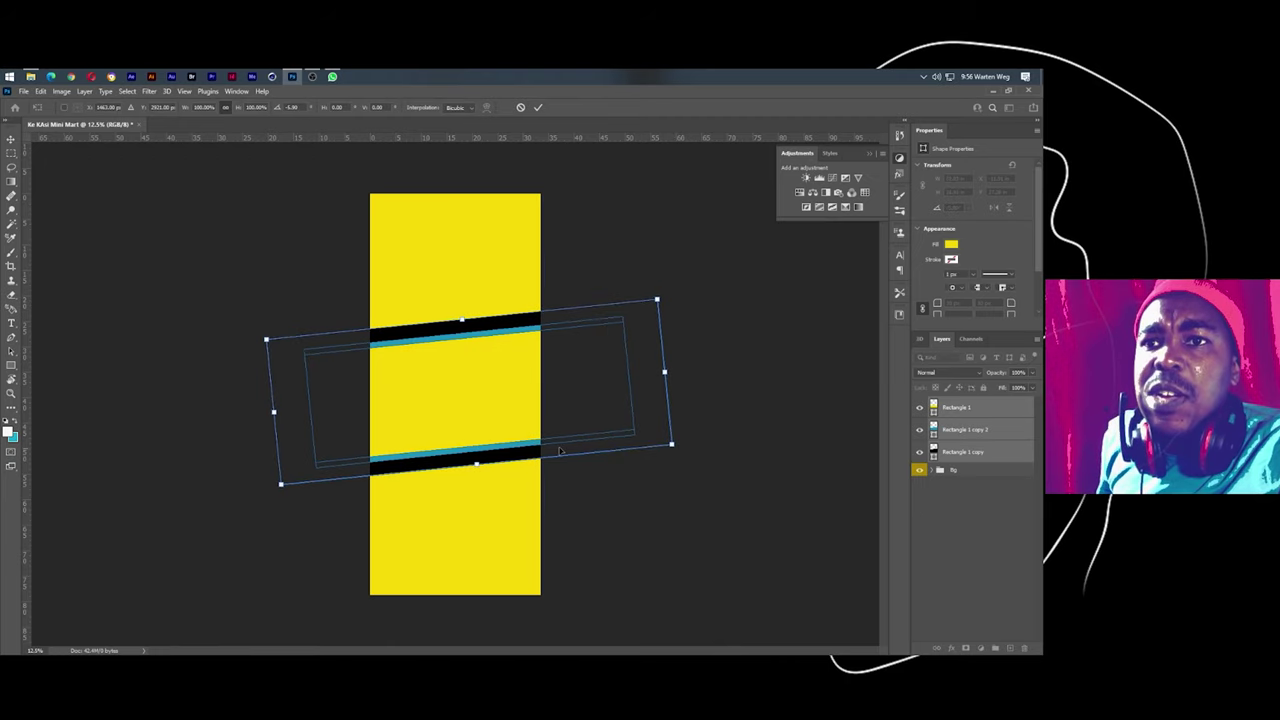
drag(472, 427, 472, 369)
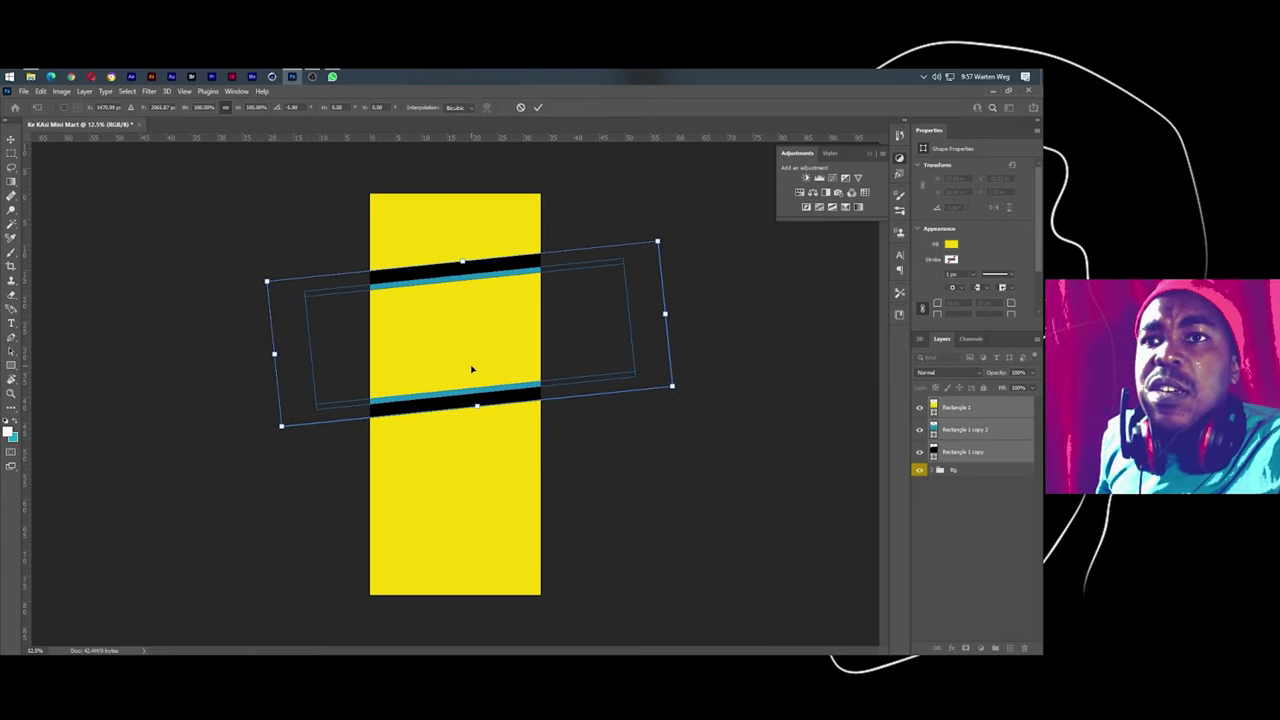
click(538, 107)
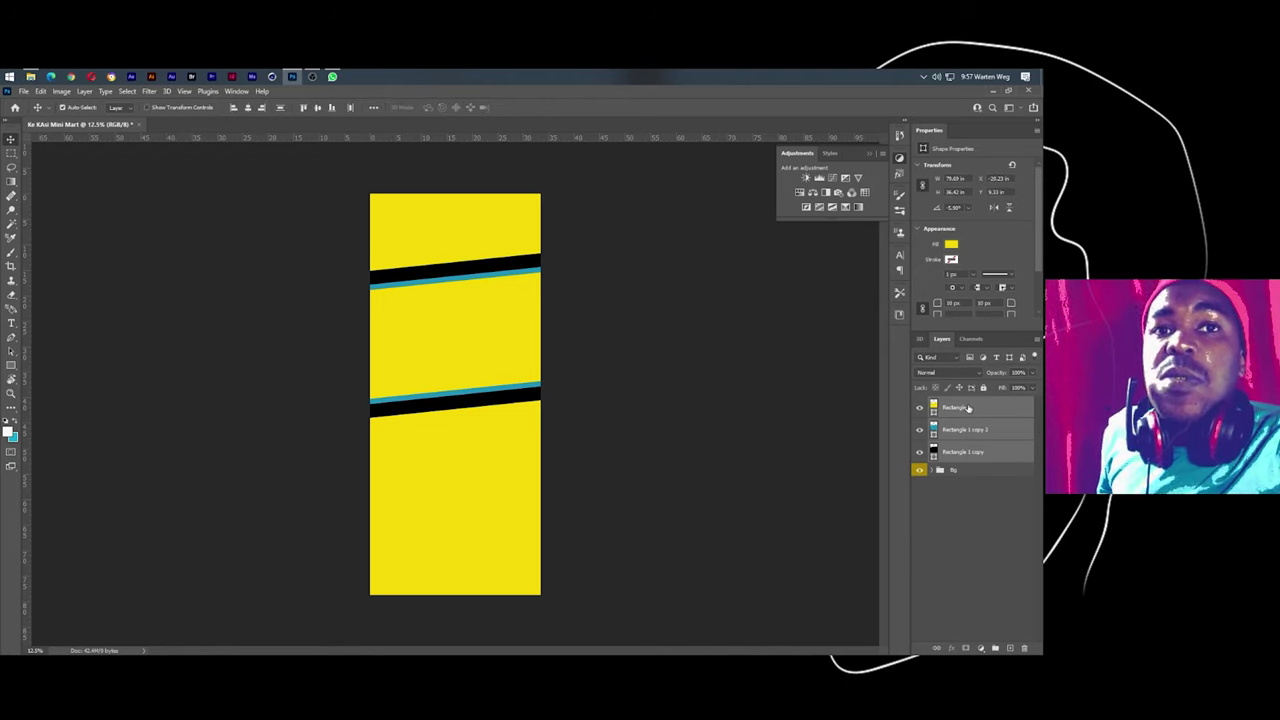
click(966, 408)
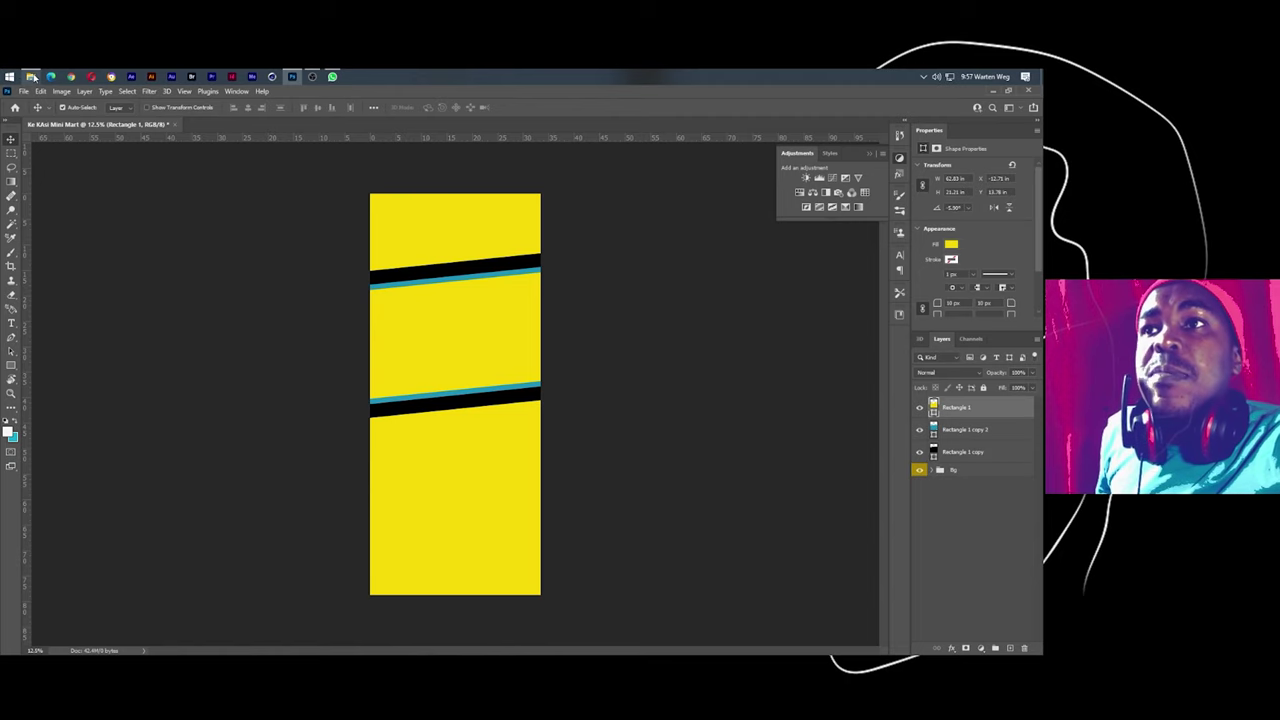
Back in the WhatsApp chat, open the shared images.app.goo.gl groceries photo link
click(333, 77)
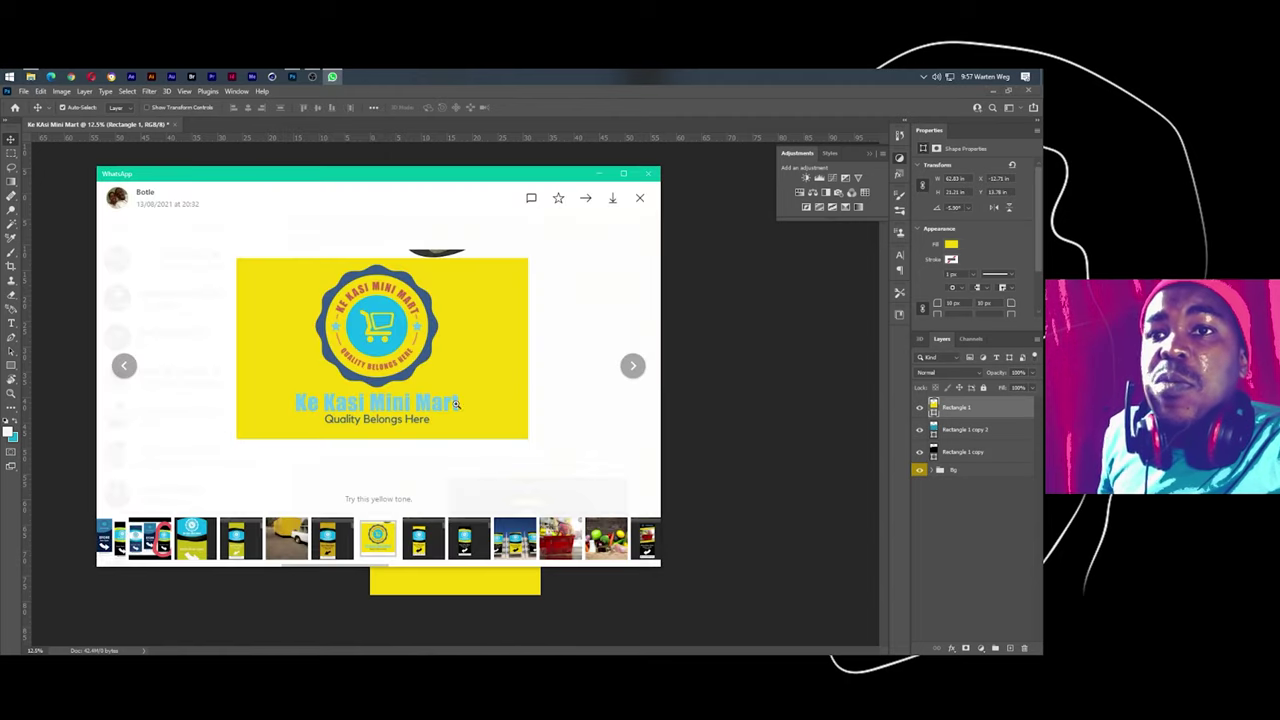
click(637, 200)
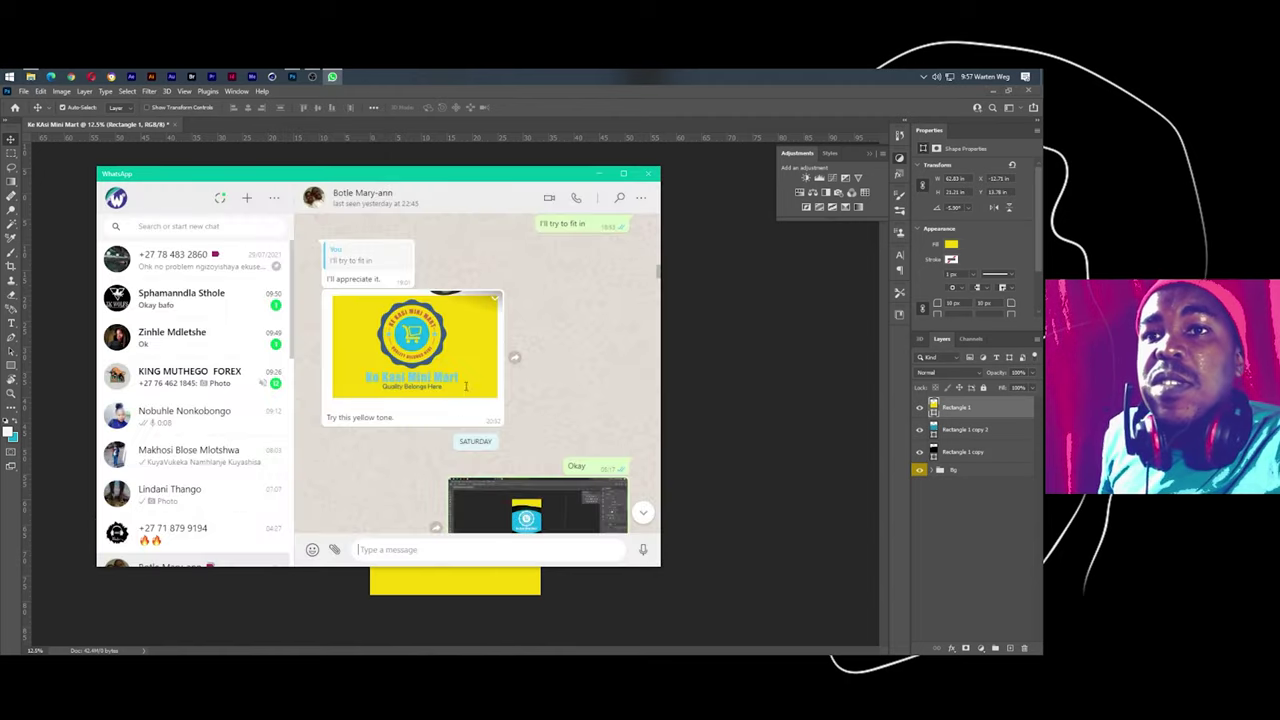
scroll(470, 390, down, 5)
scroll(470, 390, down, 5)
scroll(470, 390, up, 2)
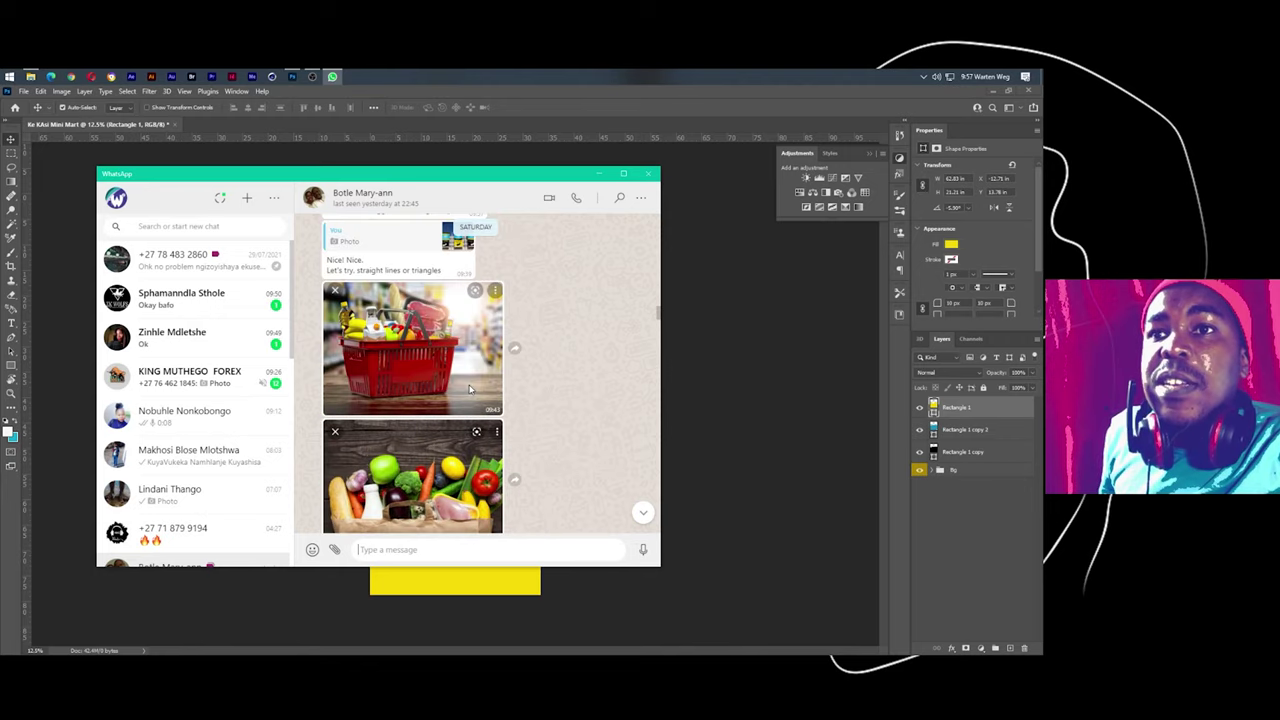
scroll(465, 395, down, 1)
scroll(451, 410, down, 3)
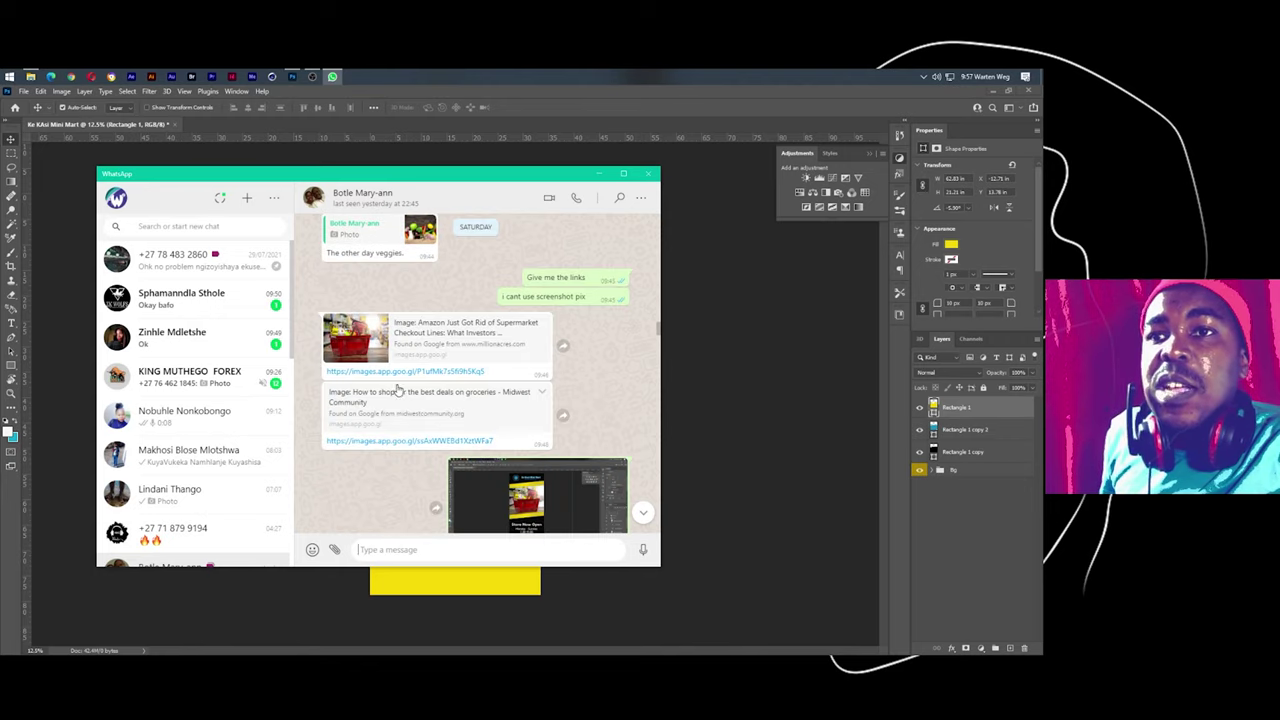
click(375, 447)
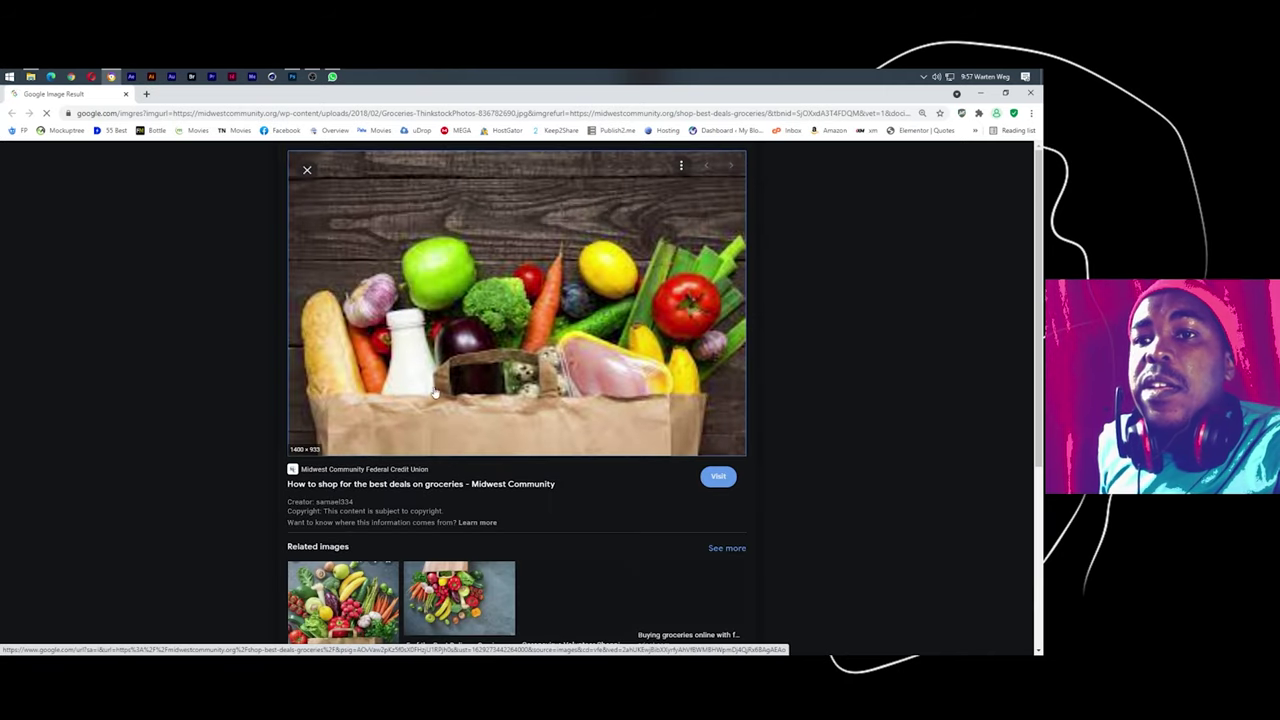
Save the groceries-in-a-paper-bag photo from Chrome to the Desktop as a JPEG
scroll(522, 345, down, 1)
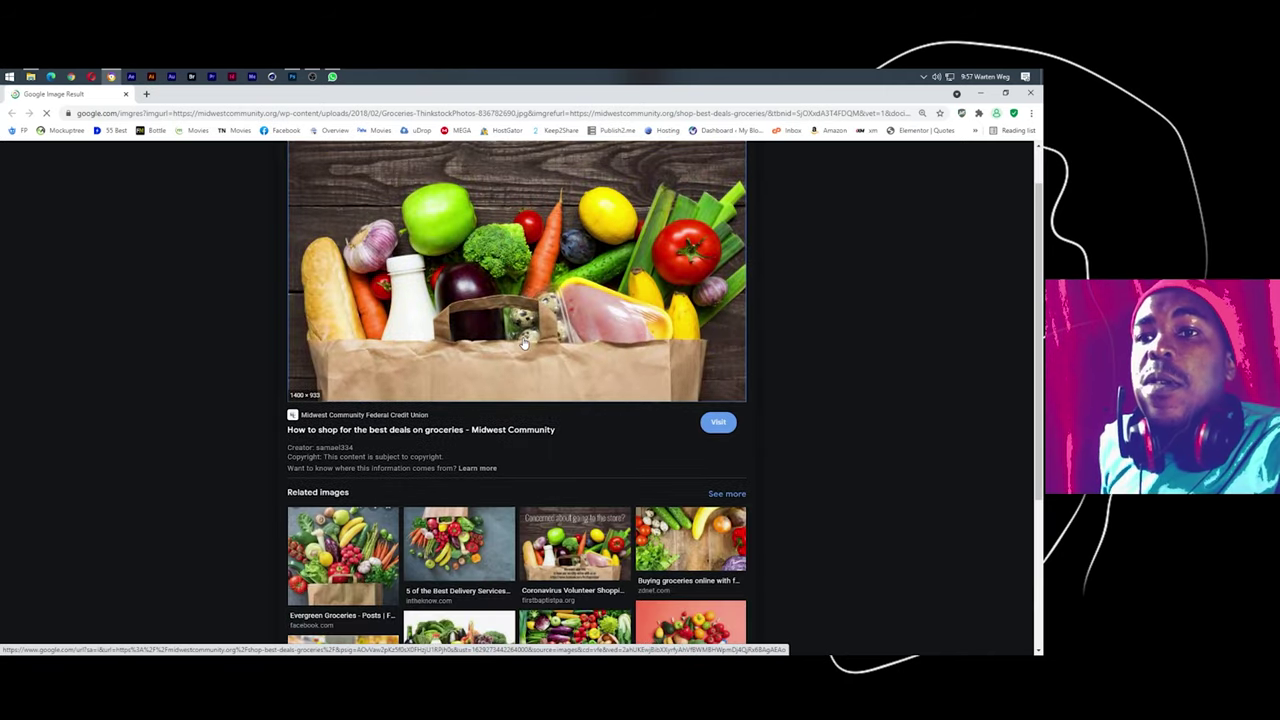
right_click(476, 256)
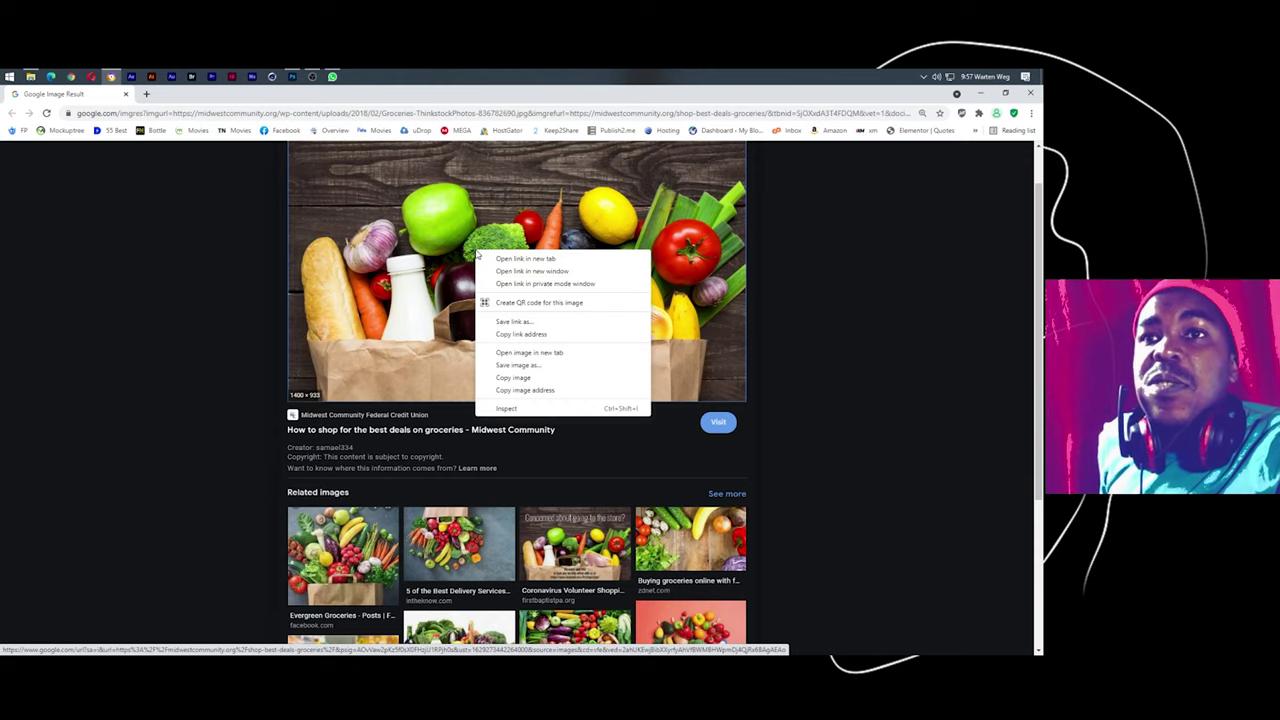
click(513, 366)
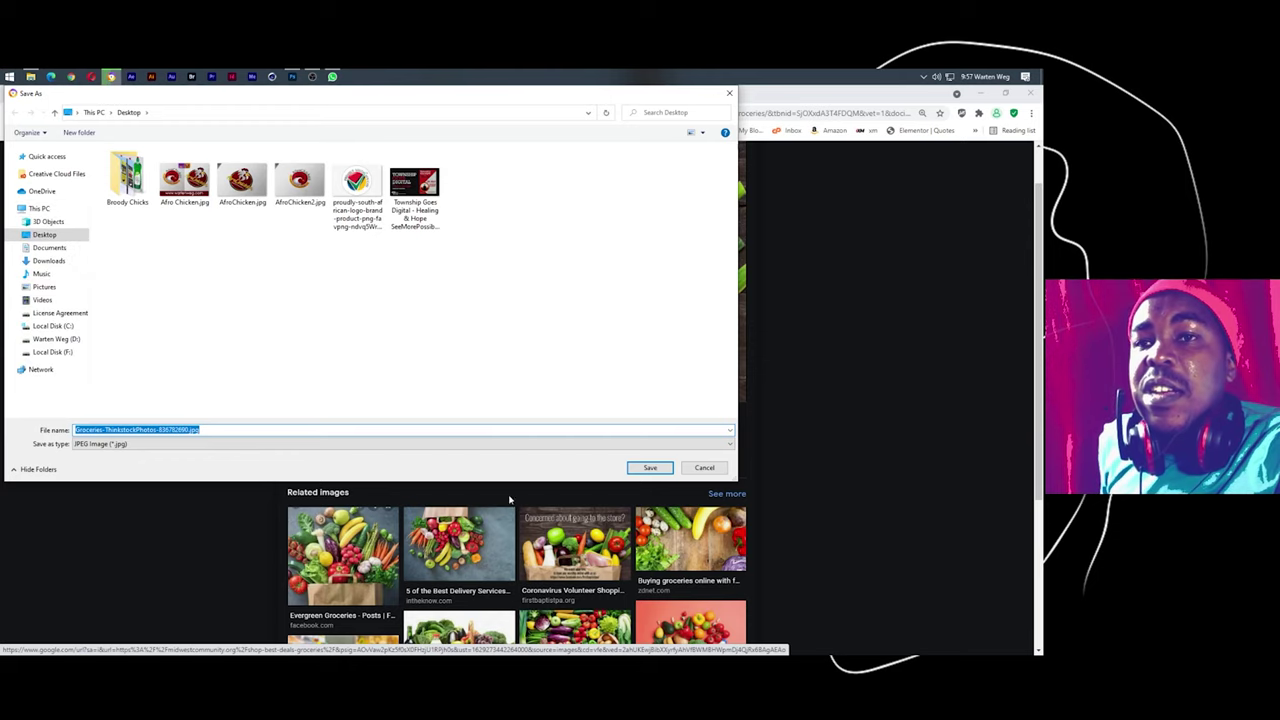
click(651, 470)
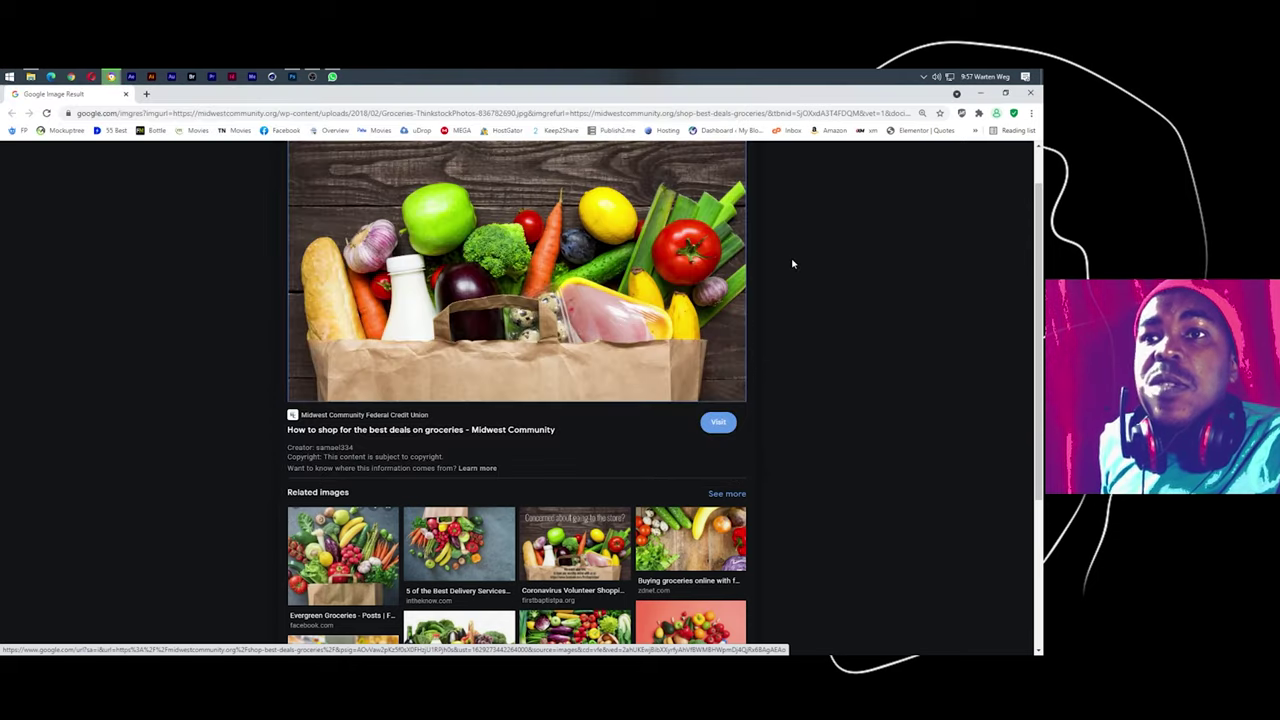
Close Chrome and drag KeKasi Mini Mart.png onto the banner, moving it toward the top
click(1035, 94)
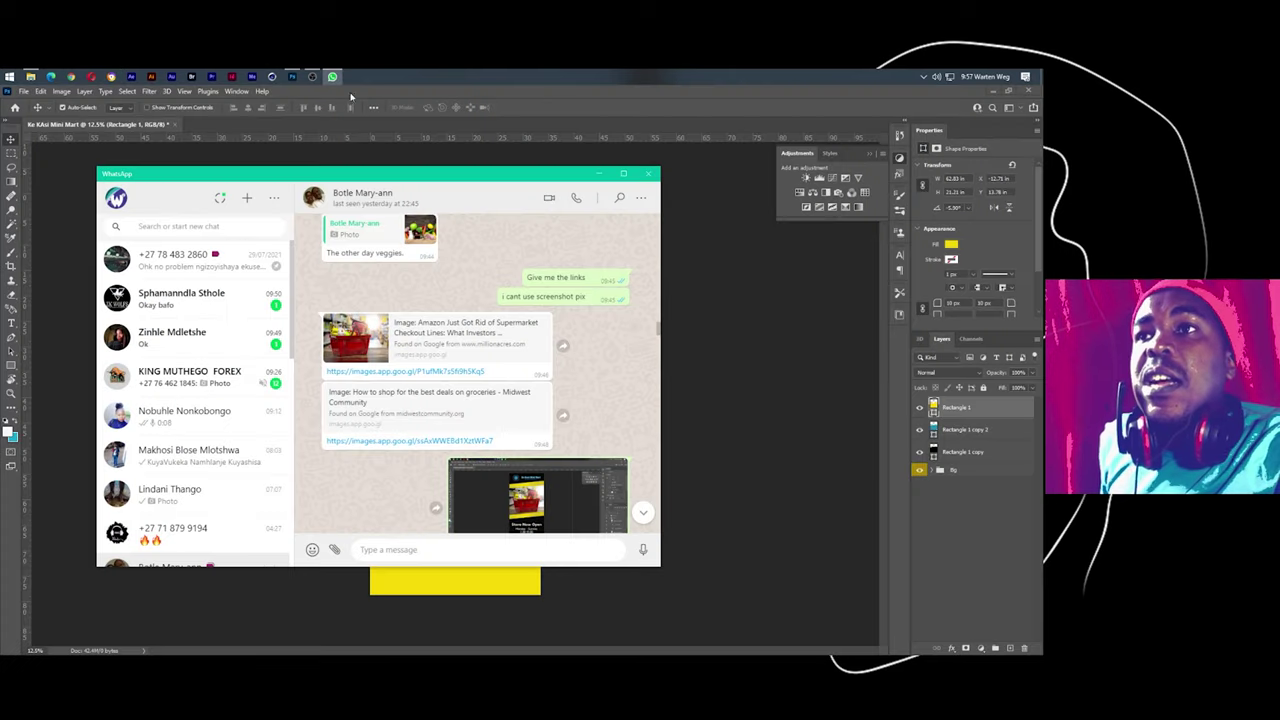
click(30, 77)
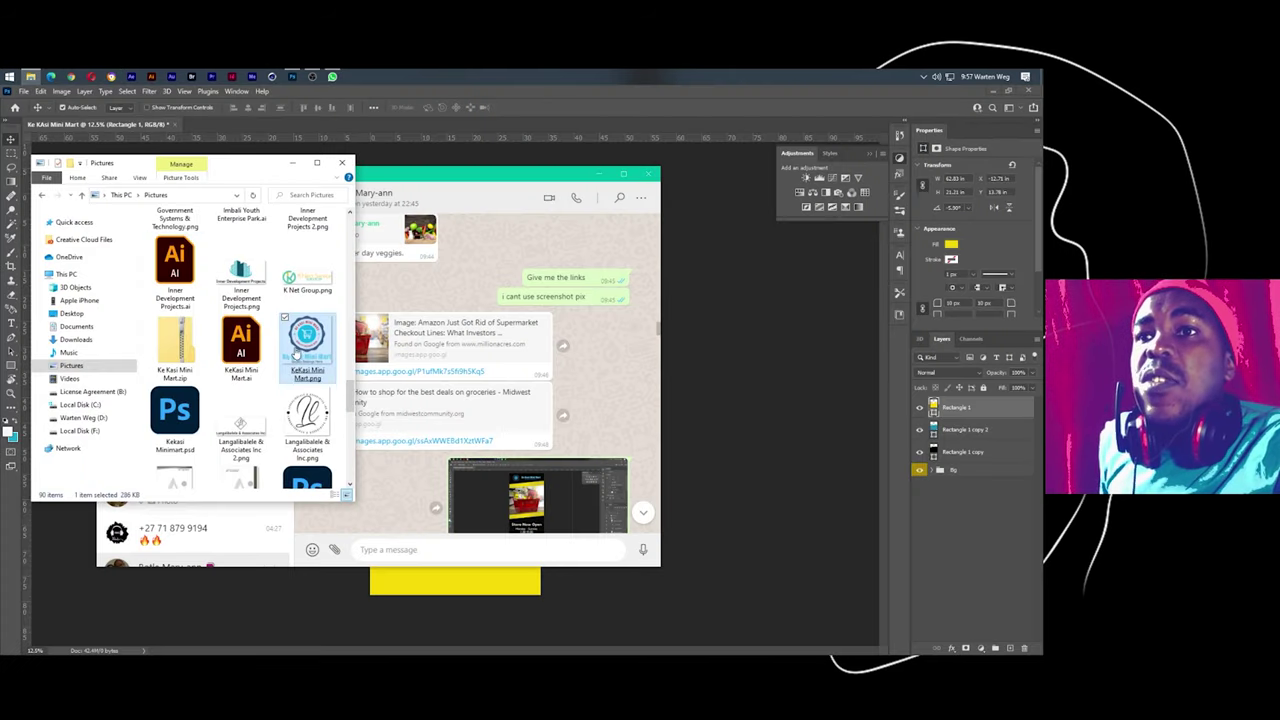
mouse_move(313, 336)
mouse_down()
mouse_move(688, 478)
mouse_move(497, 585)
mouse_up()
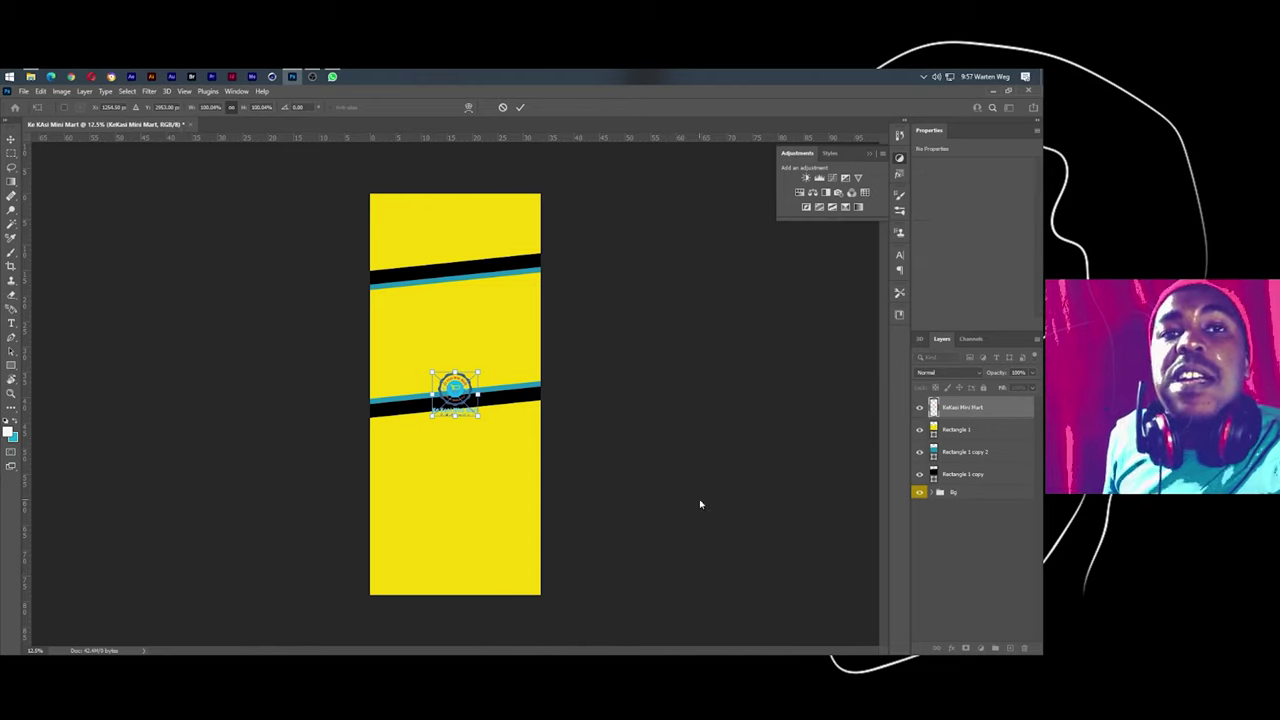
mouse_move(455, 395)
mouse_down()
mouse_move(476, 229)
mouse_move(532, 226)
mouse_move(450, 280)
mouse_up()
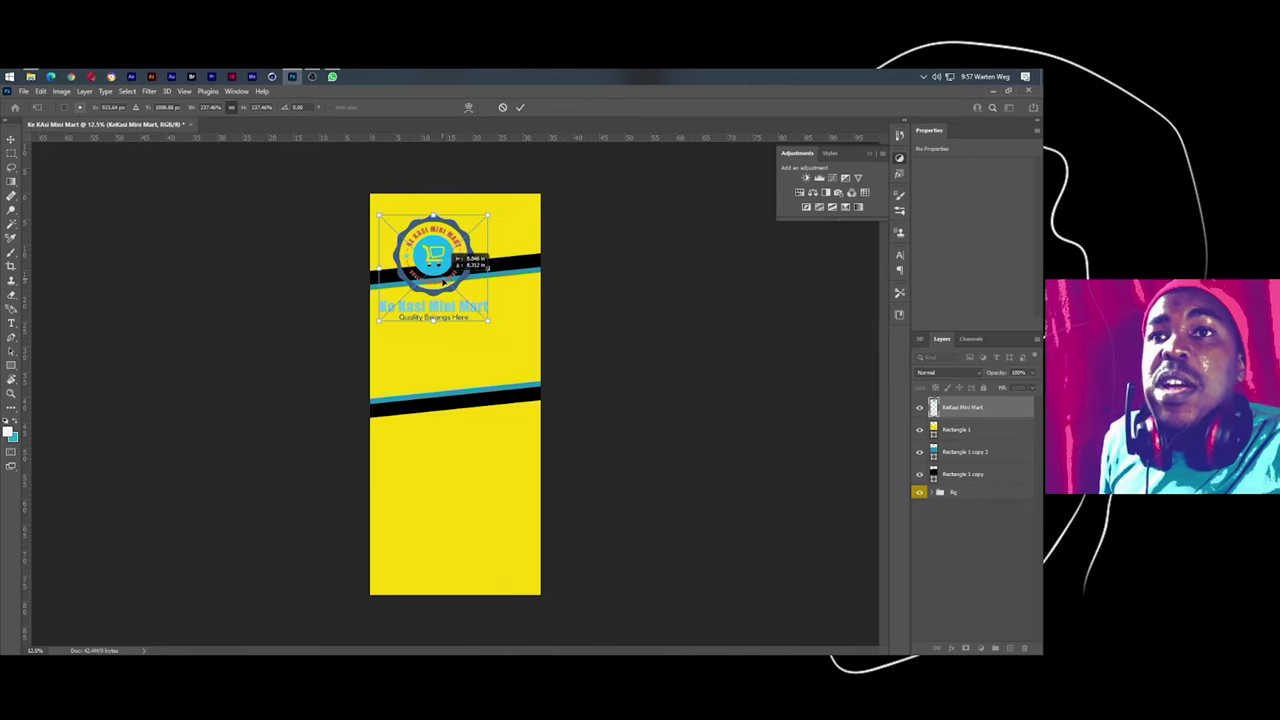
Commit the logo placement, hide the logo layer and select Rectangle 1
key(Return)
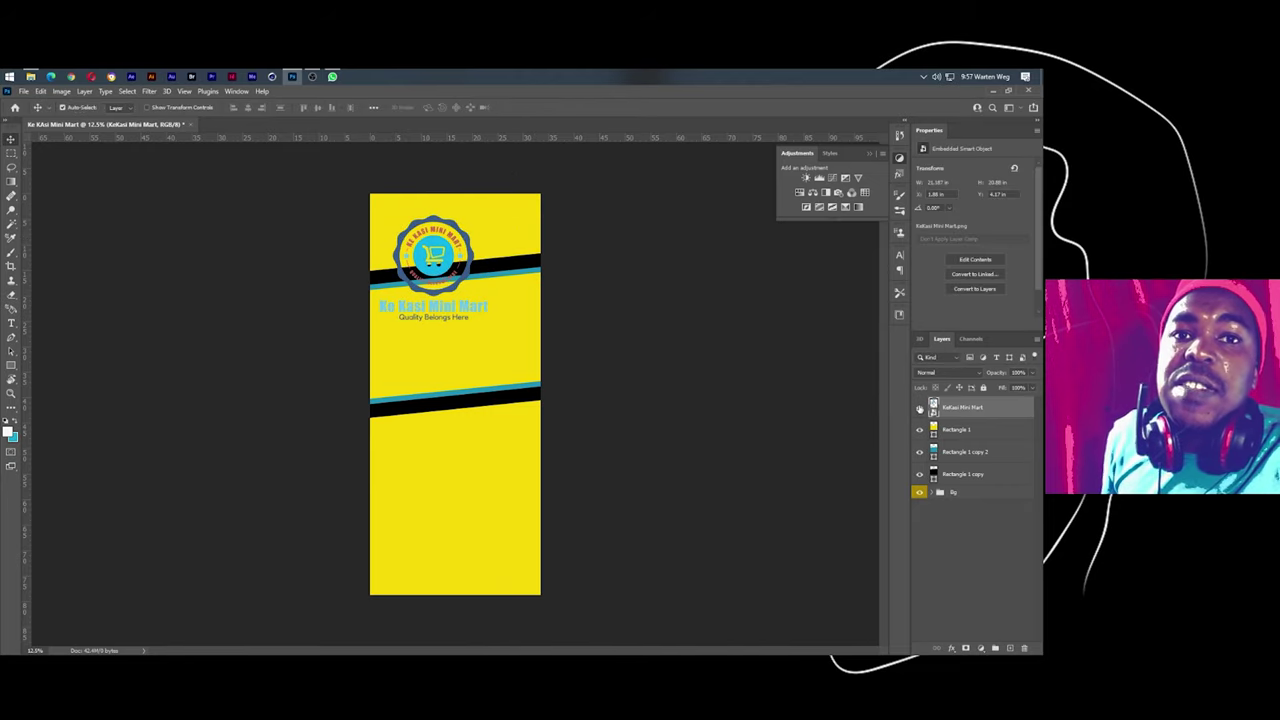
click(919, 407)
click(964, 432)
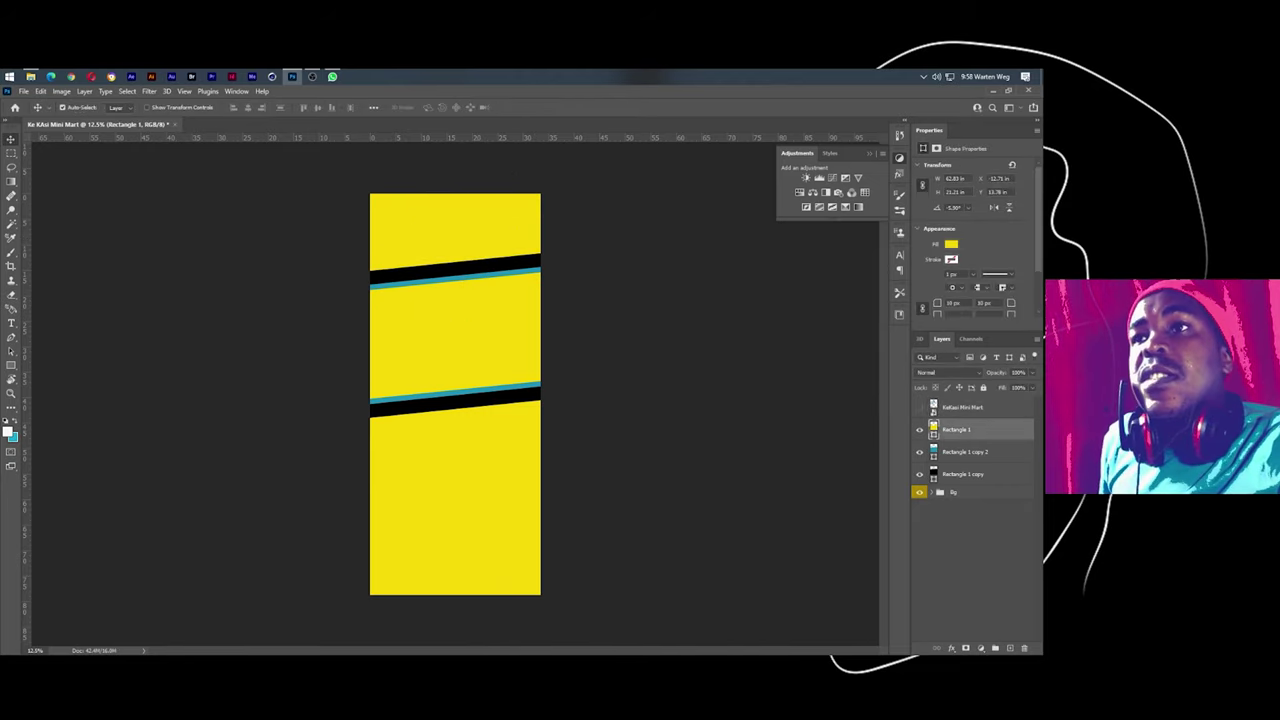
Open the saved Groceries photo from the Desktop in Paint
click(31, 77)
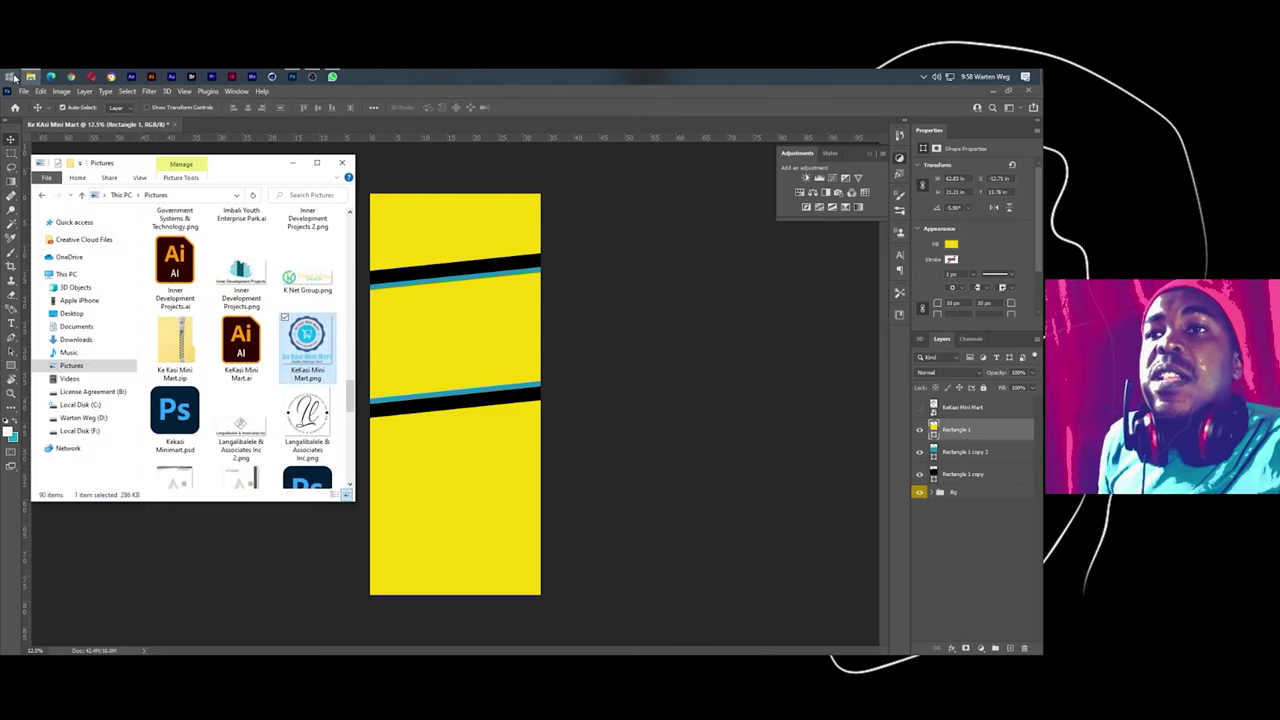
click(84, 312)
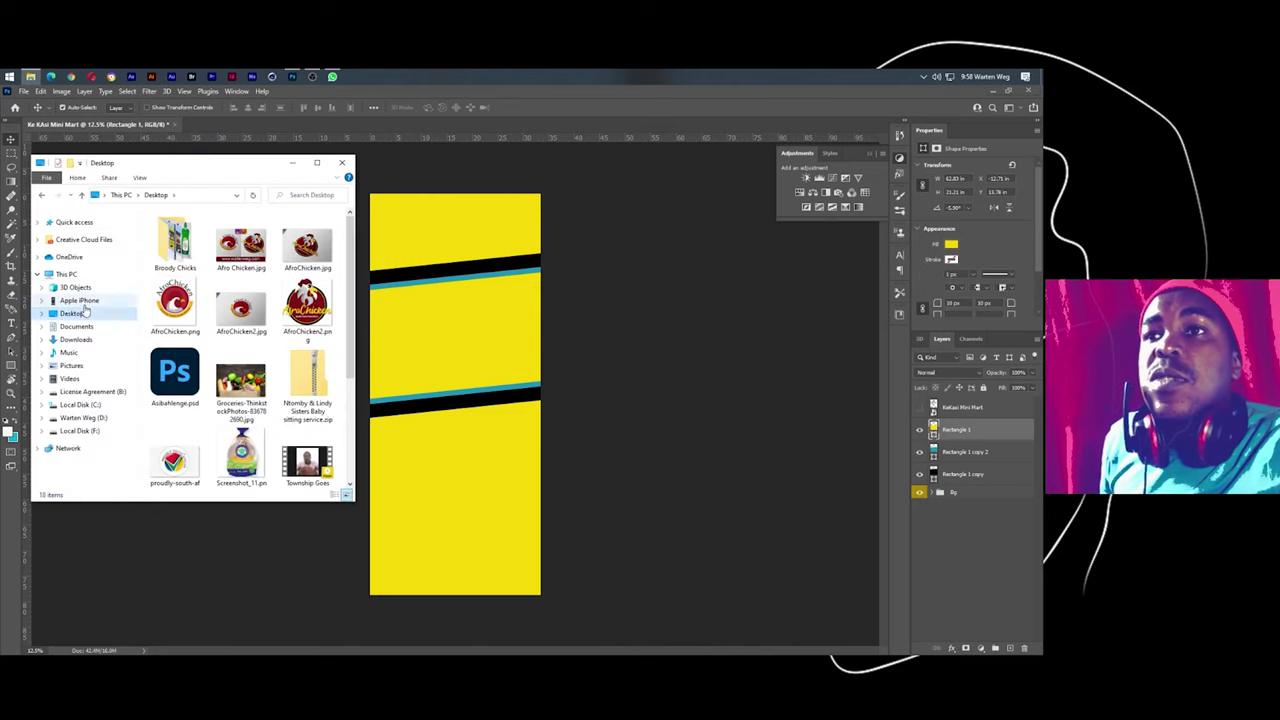
mouse_move(241, 380)
mouse_down()
mouse_move(407, 363)
mouse_move(234, 398)
mouse_up()
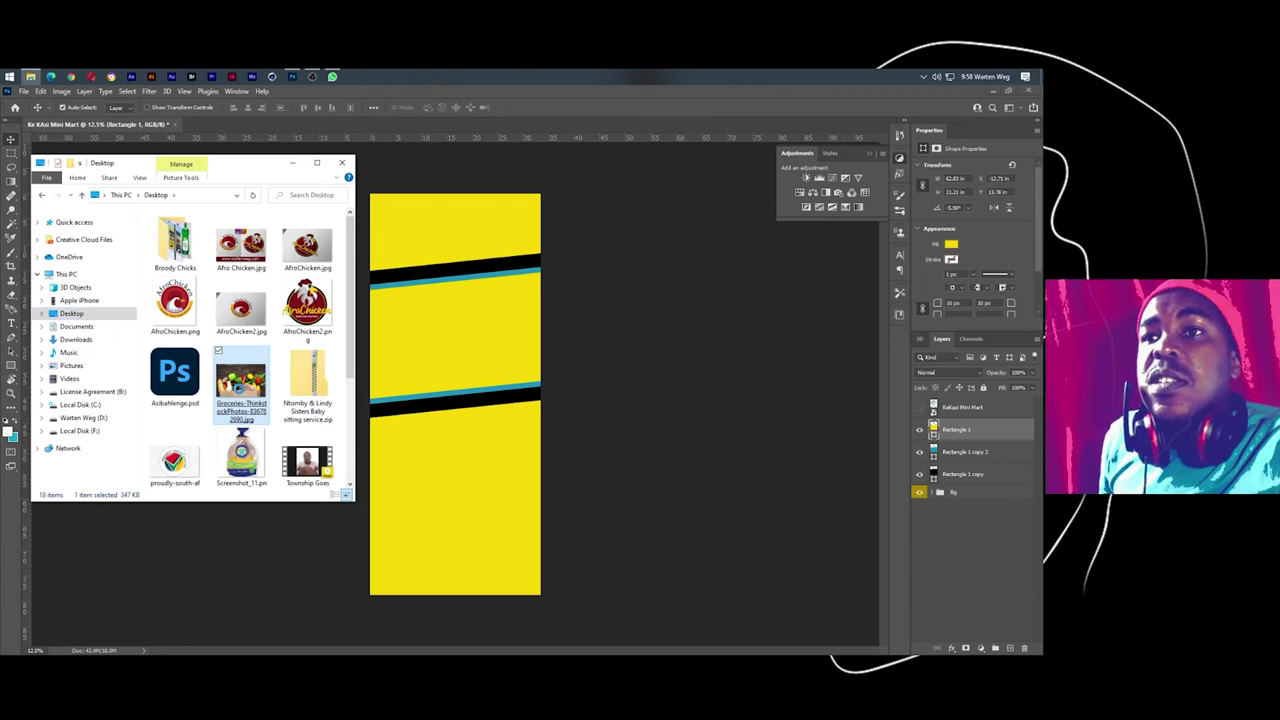
right_click(241, 394)
click(133, 354)
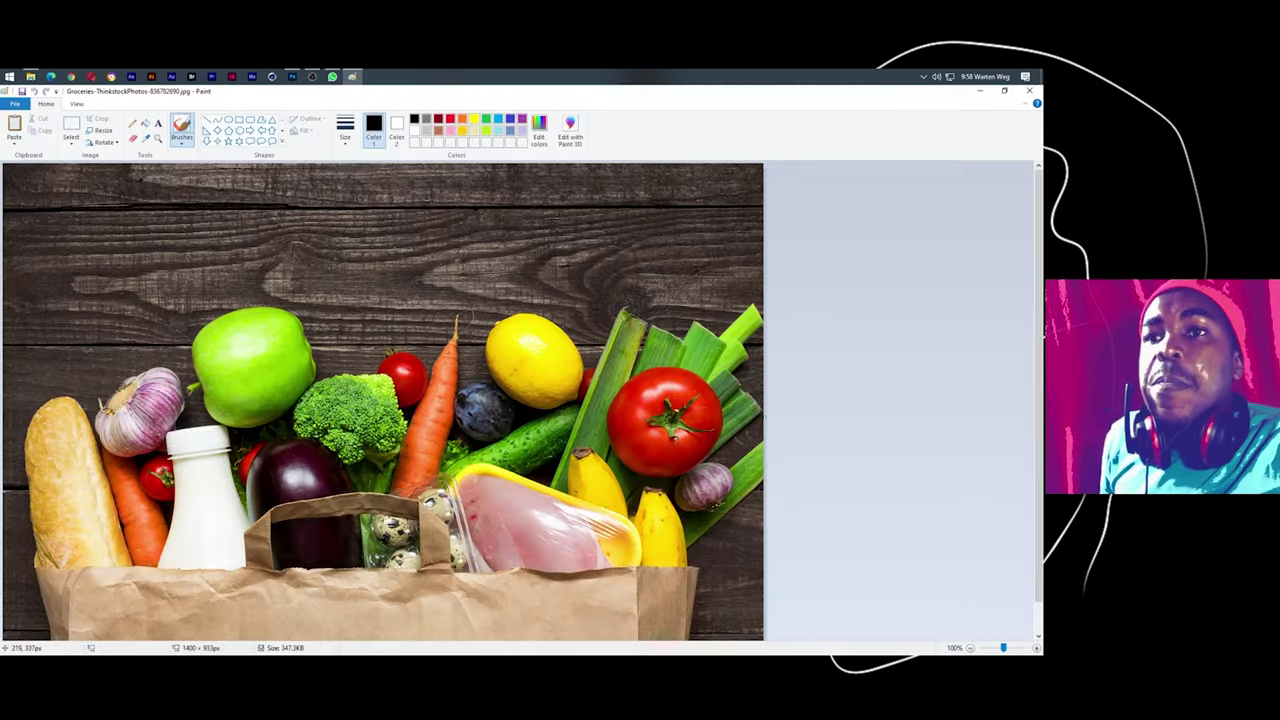
Resize the groceries photo to 450% in Paint and save it while closing
click(99, 131)
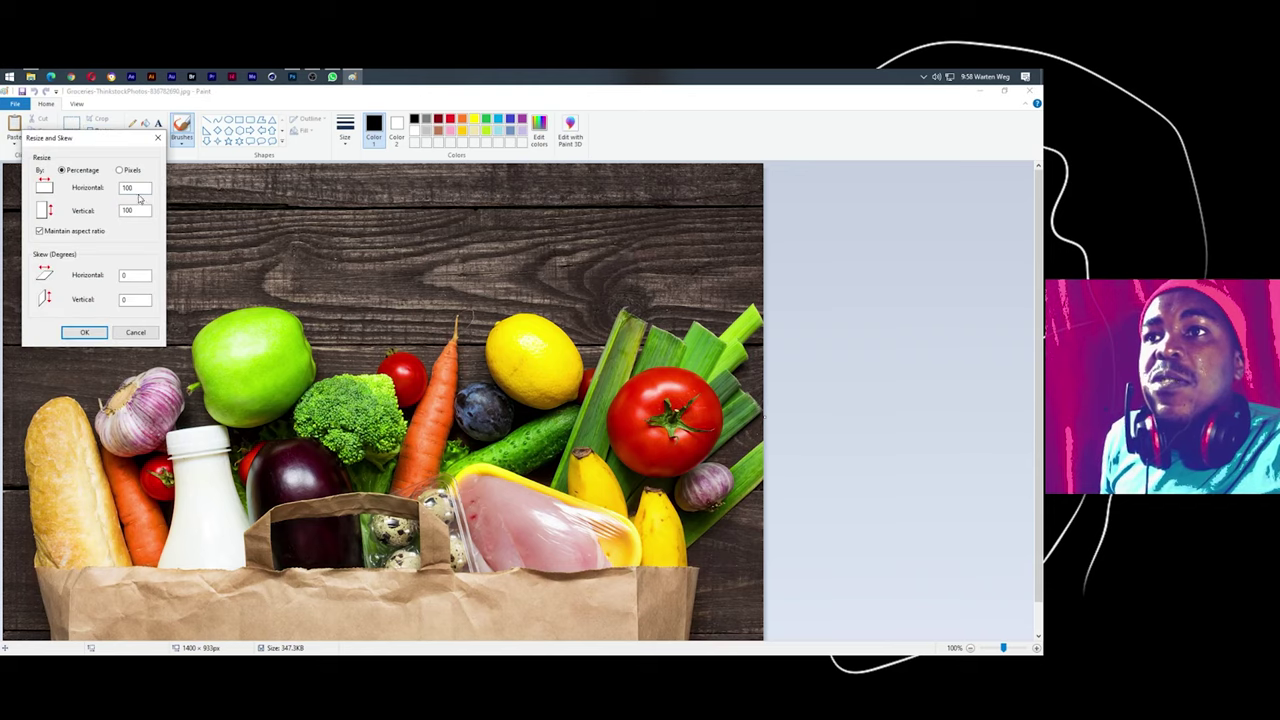
text(450)
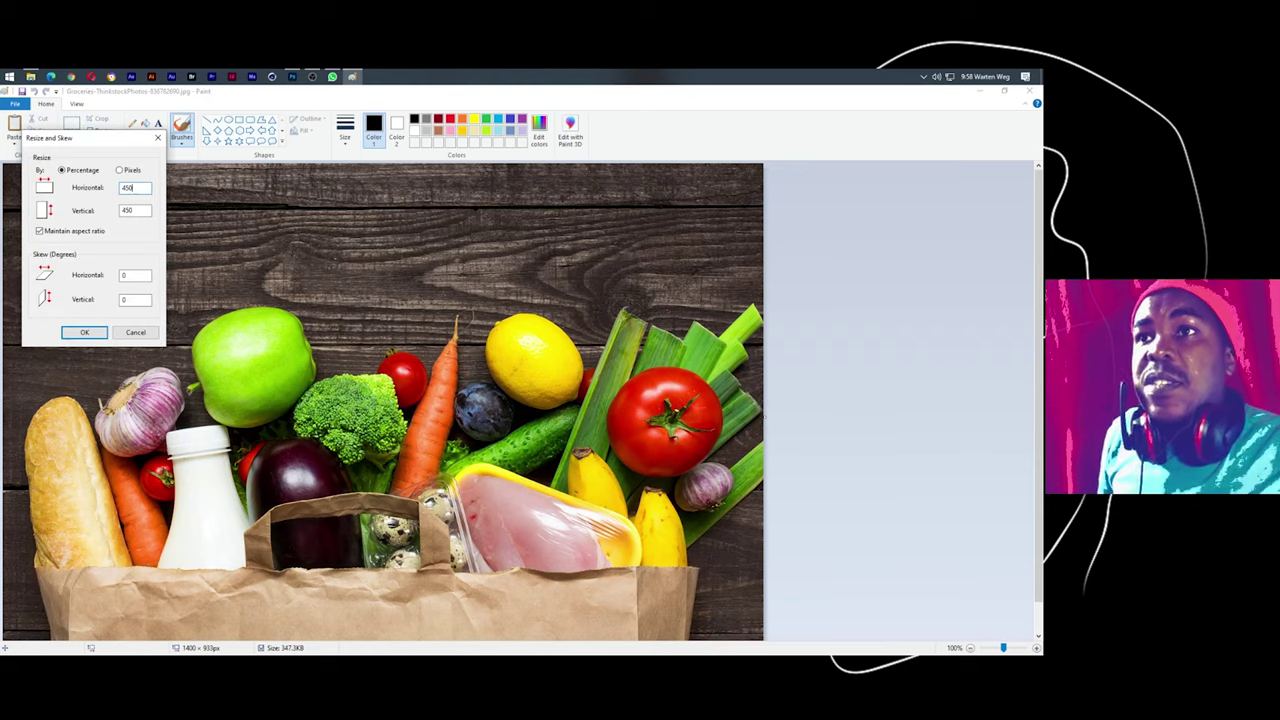
key(Return)
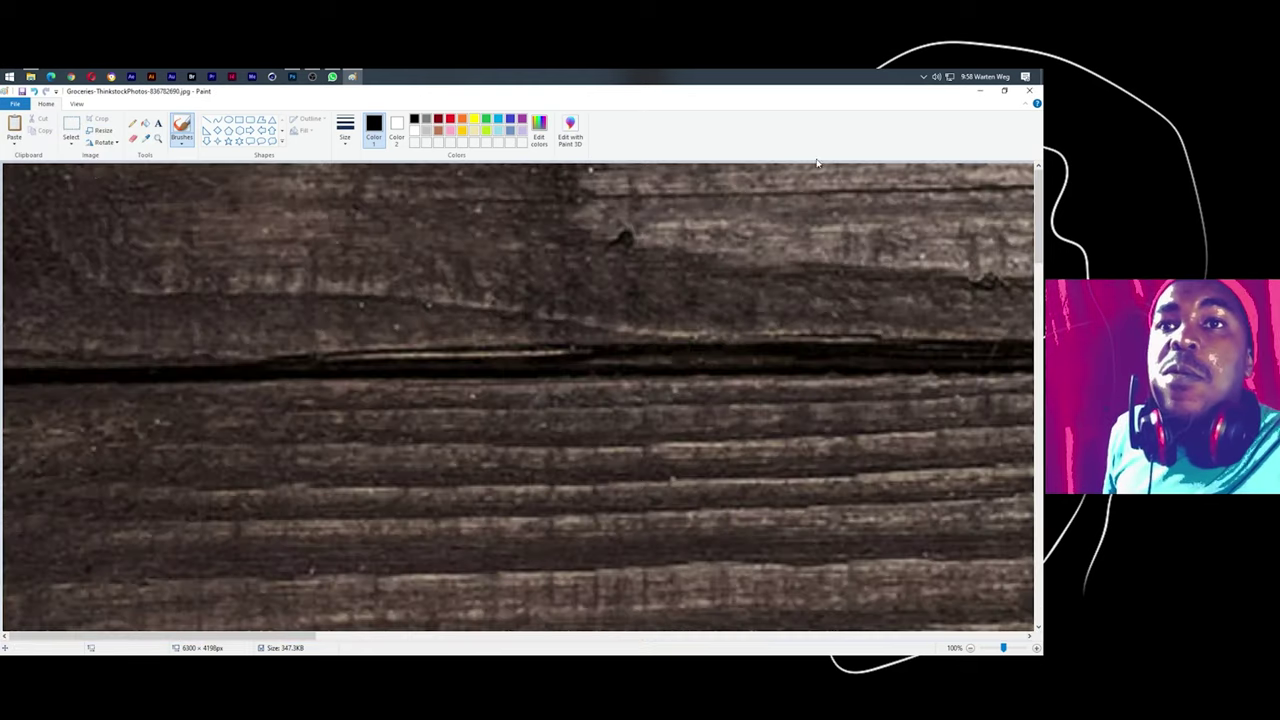
click(1029, 91)
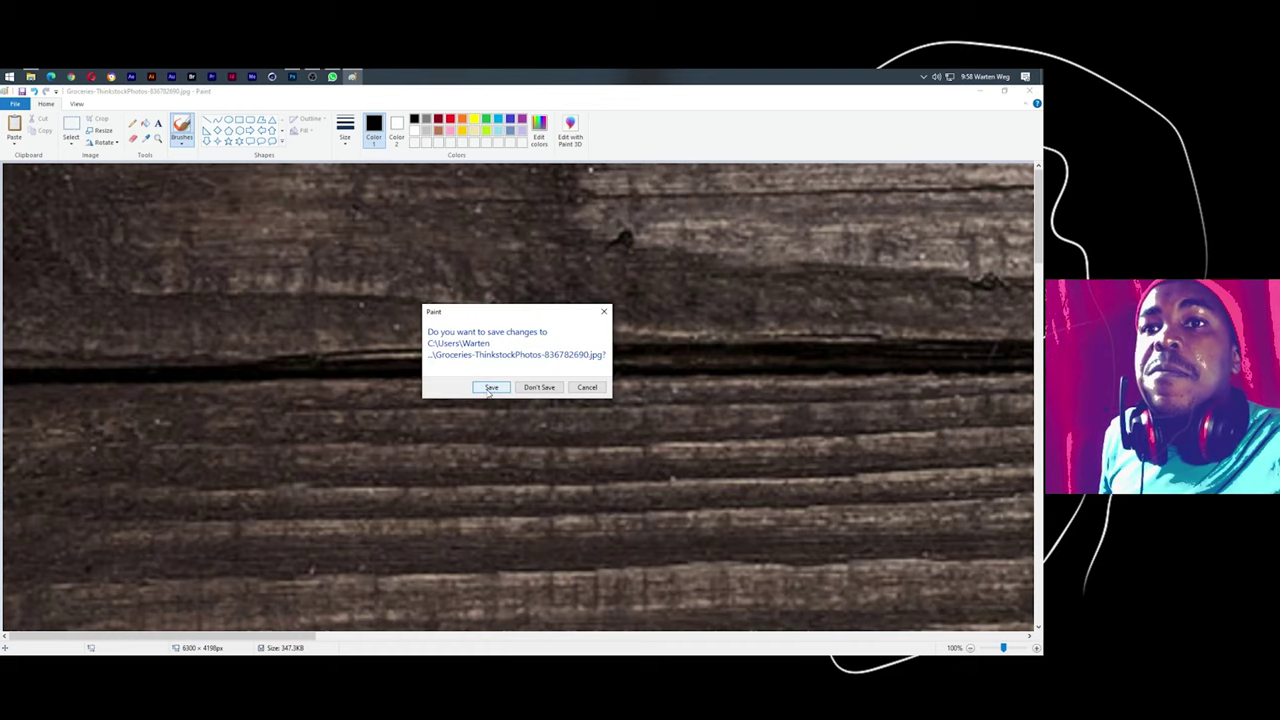
click(487, 389)
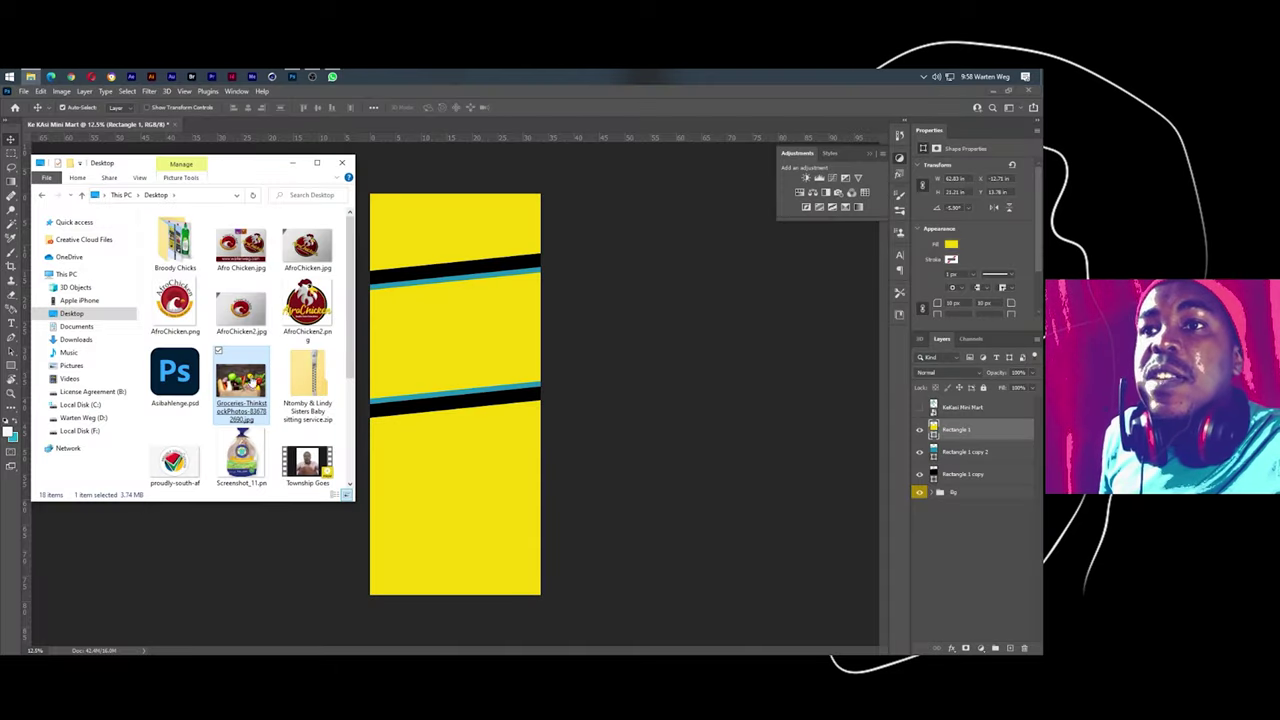
Place the groceries photo on the banner between the two stripes, stretched to the banner width
click(449, 360)
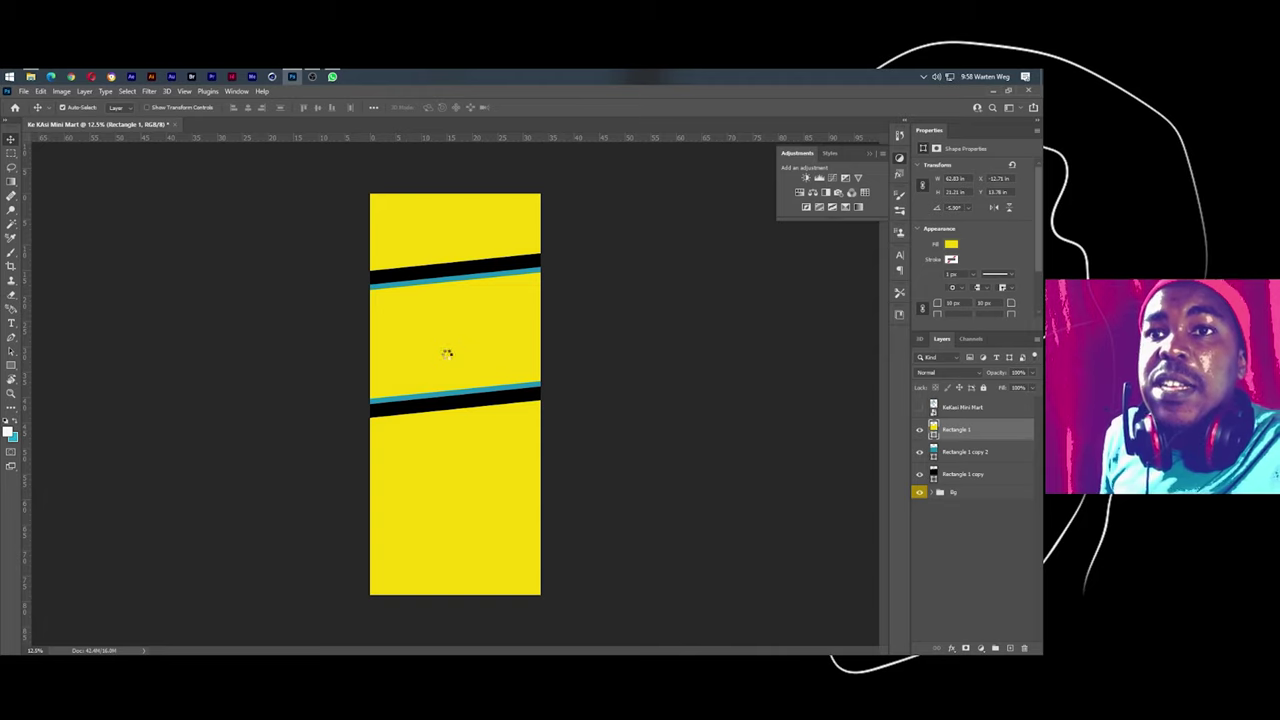
key(ctrl+t)
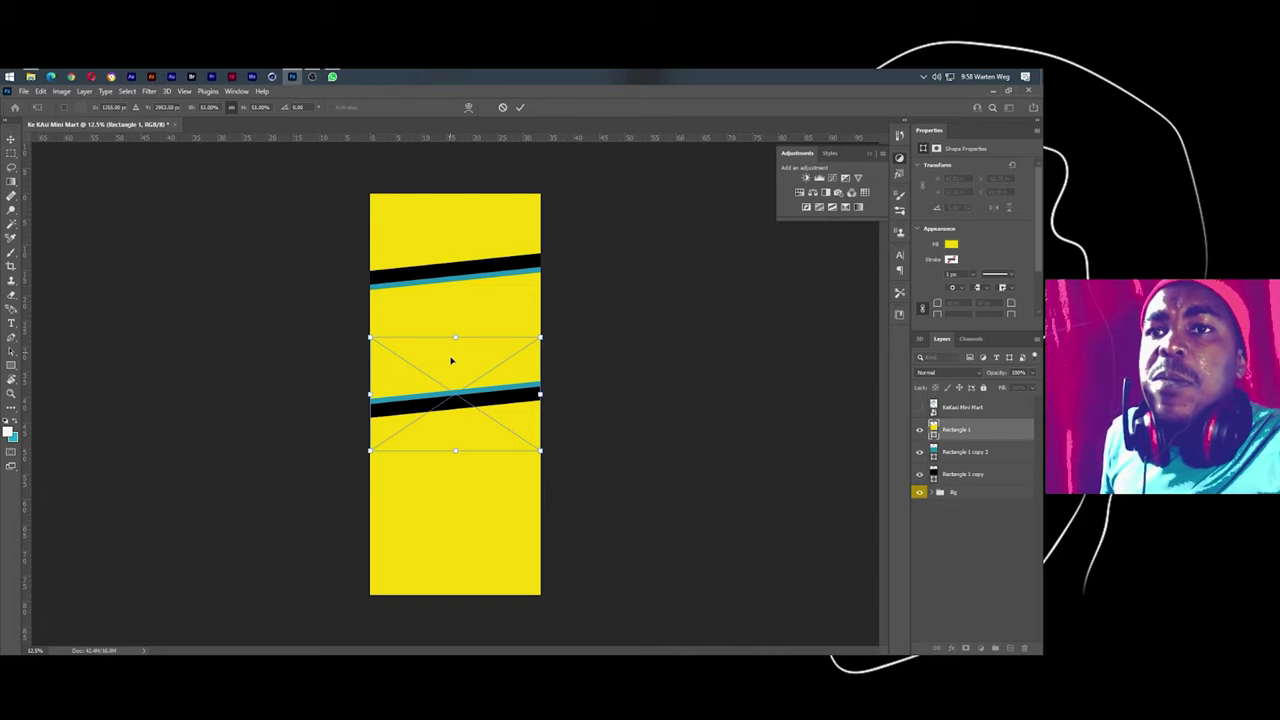
drag(451, 360, 452, 295)
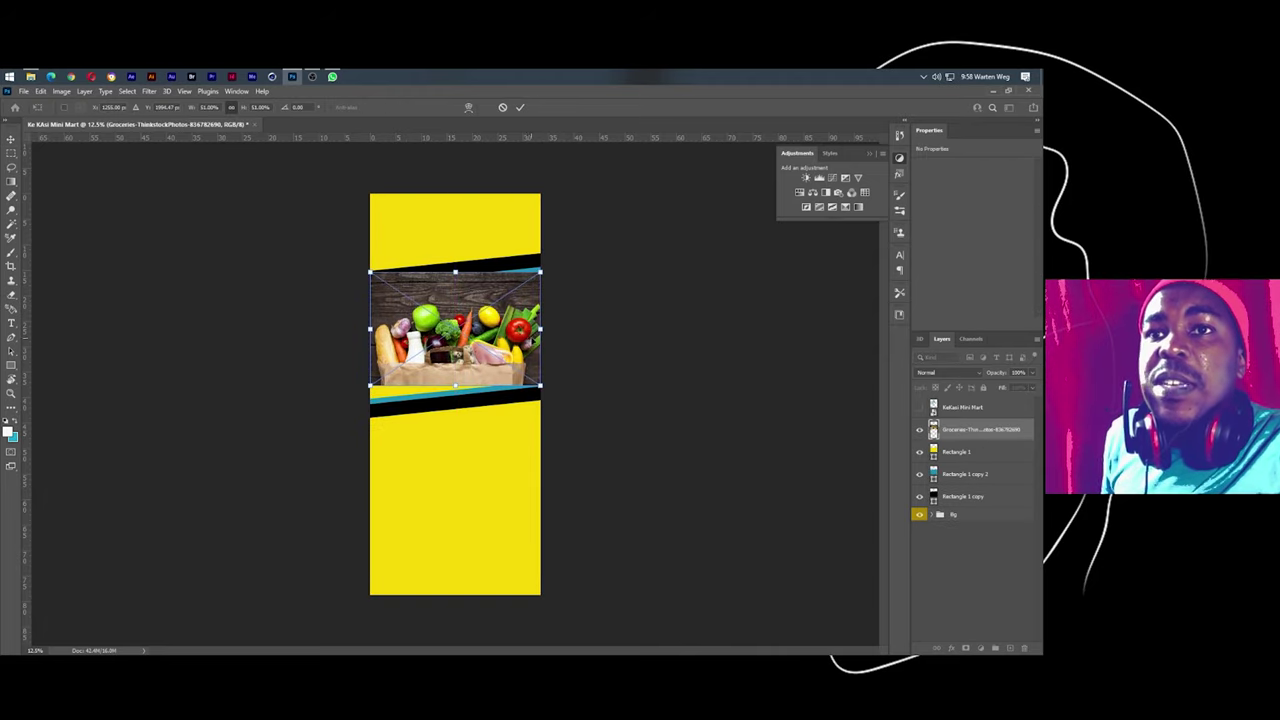
scroll(533, 341, up, 3)
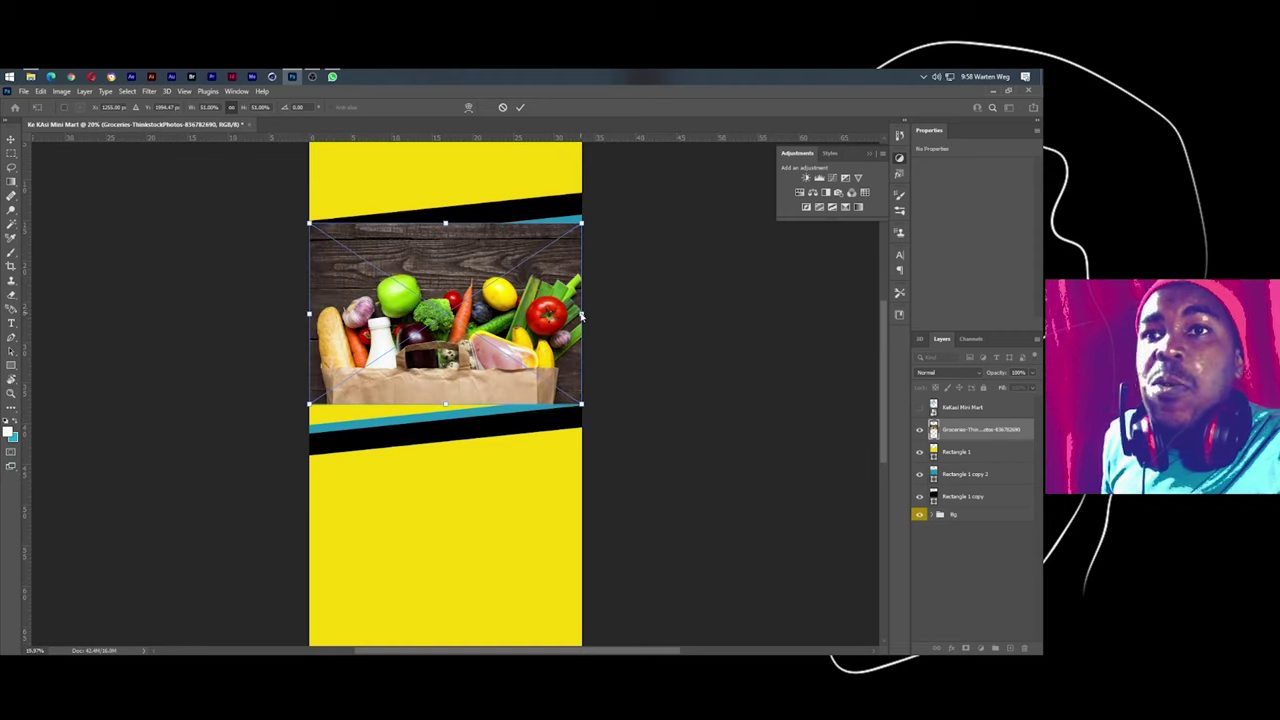
drag(582, 316, 610, 314)
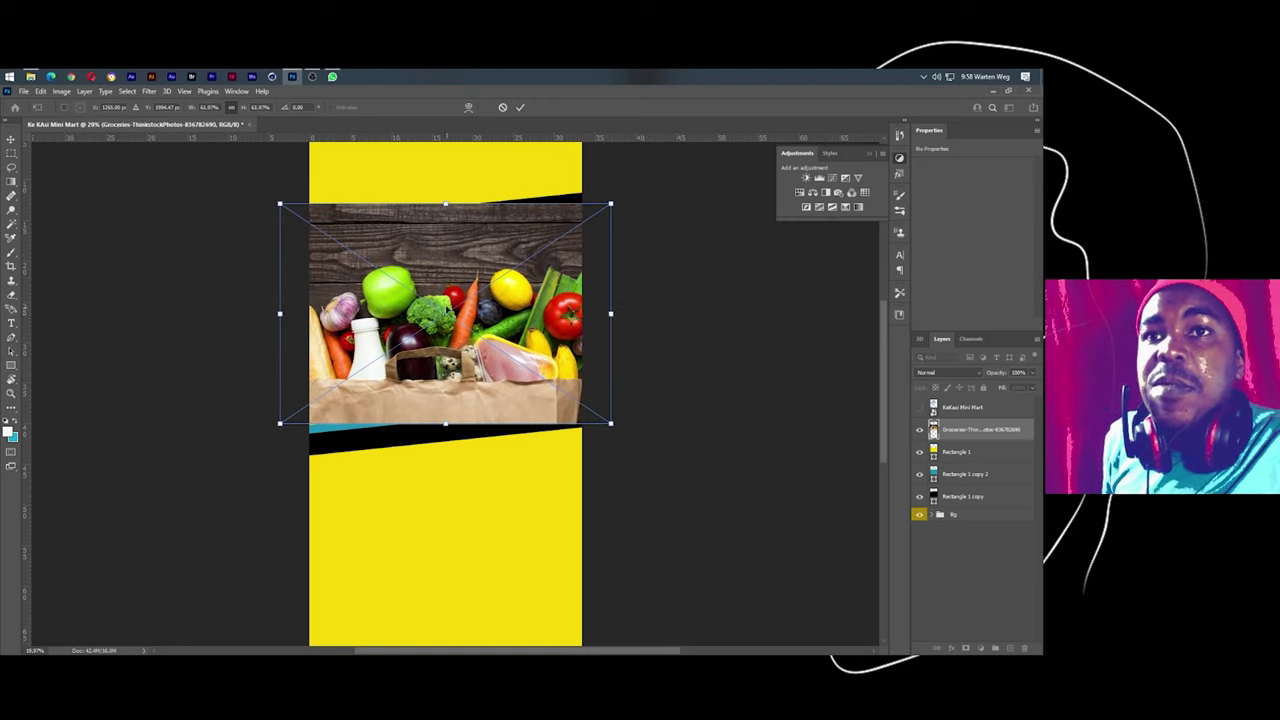
click(523, 107)
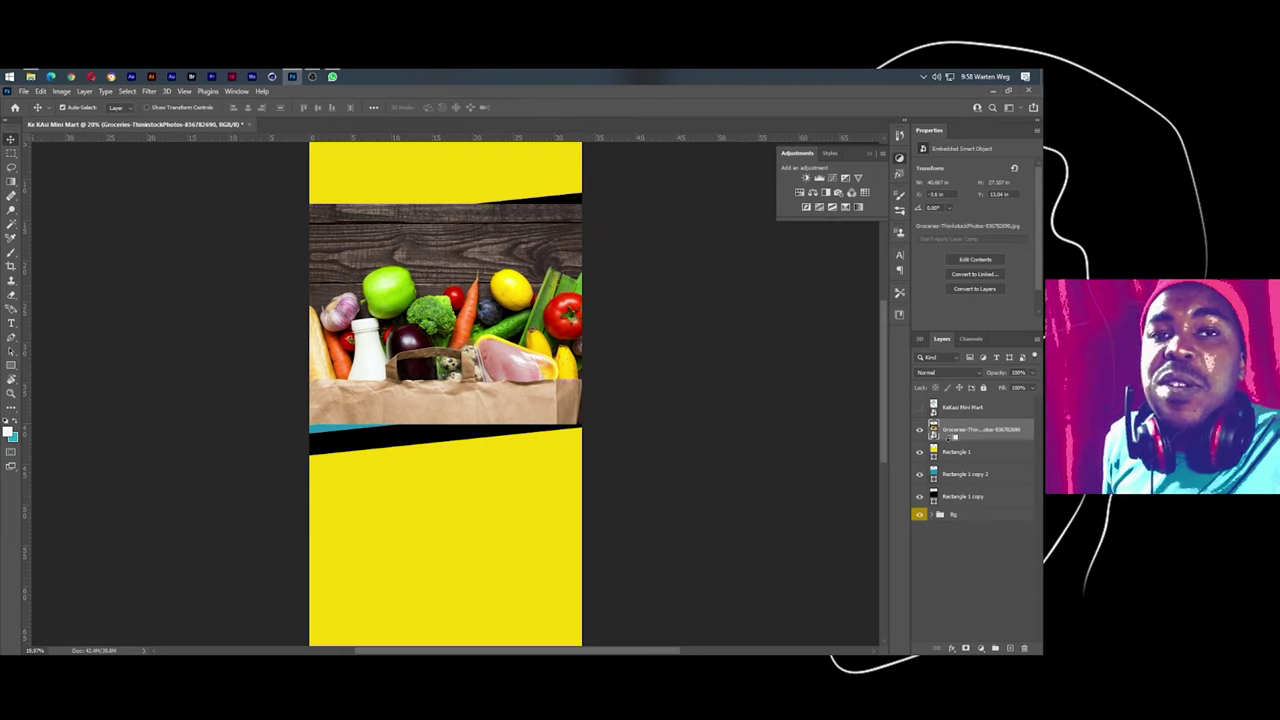
Clip the photo into the slanted band and narrow it from the left and right
alt+click(945, 439)
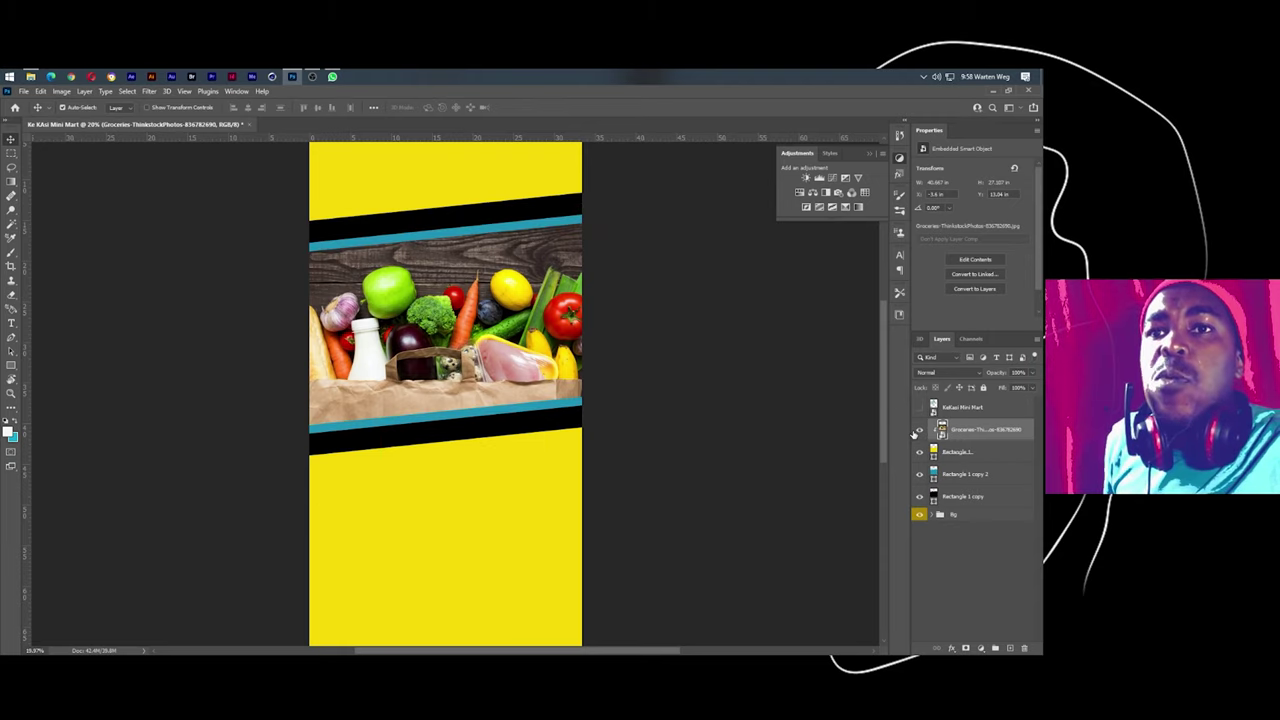
key(ctrl+t)
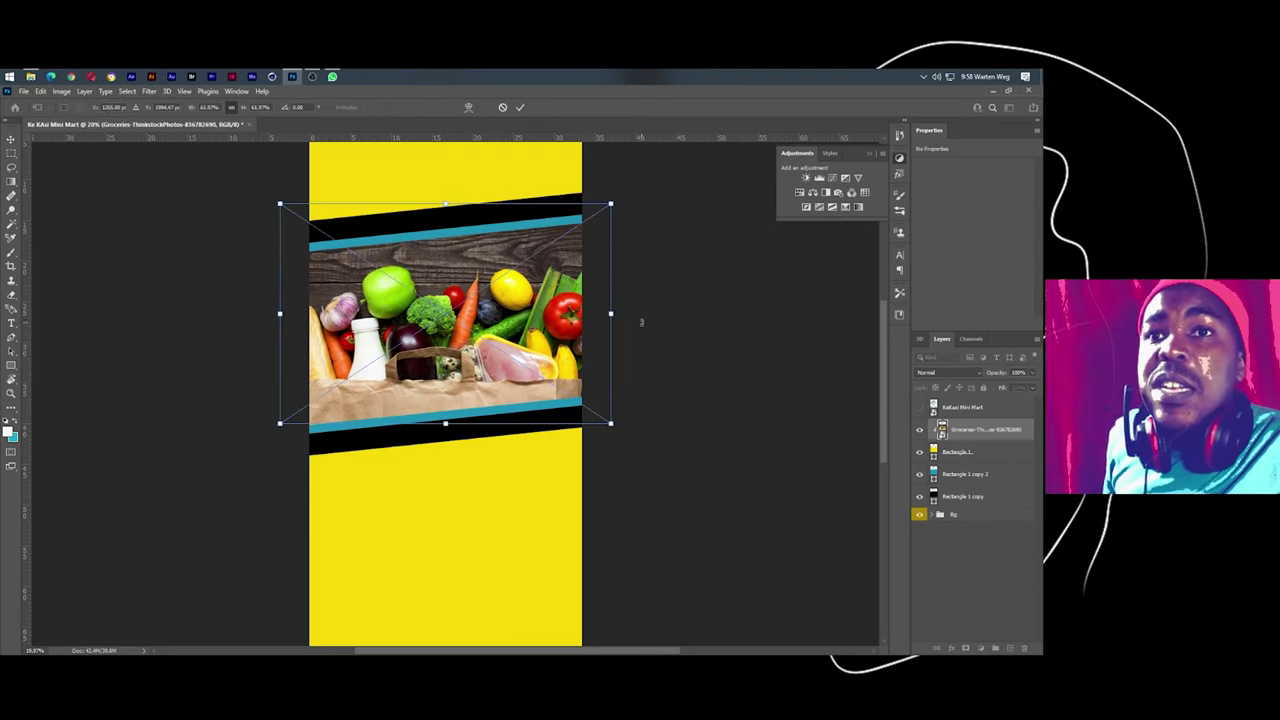
drag(611, 314, 601, 316)
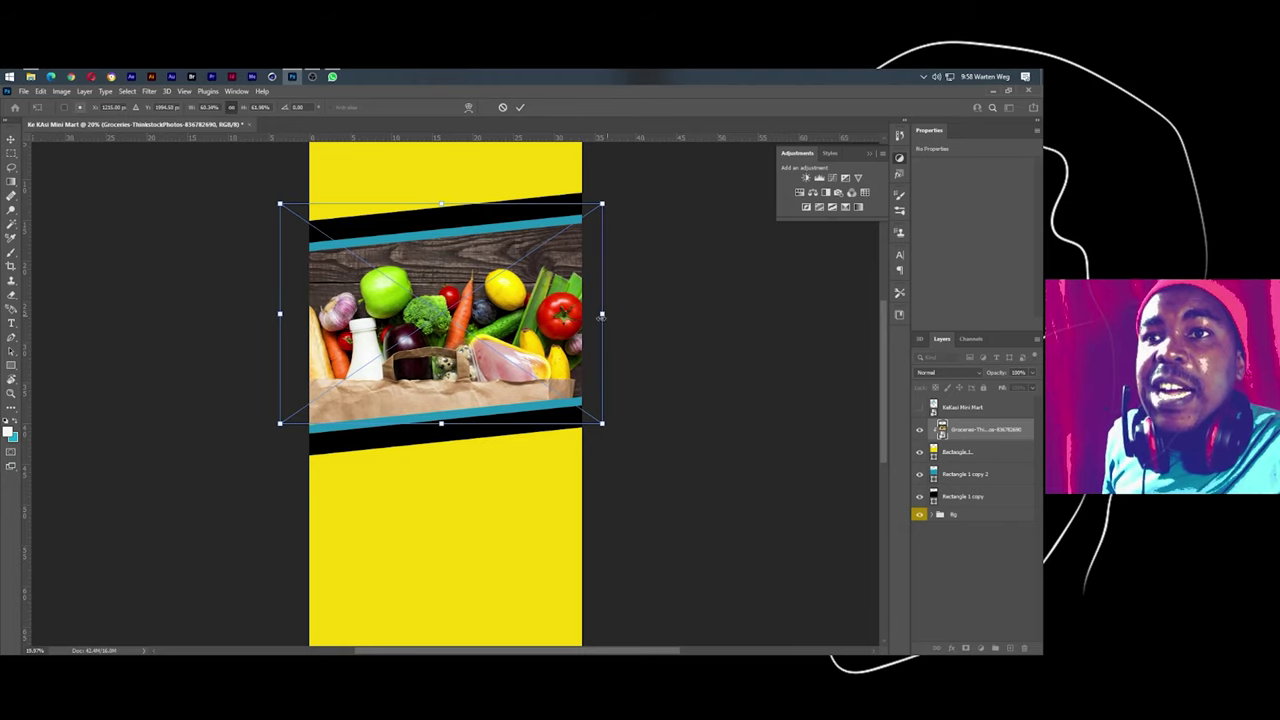
drag(278, 314, 286, 315)
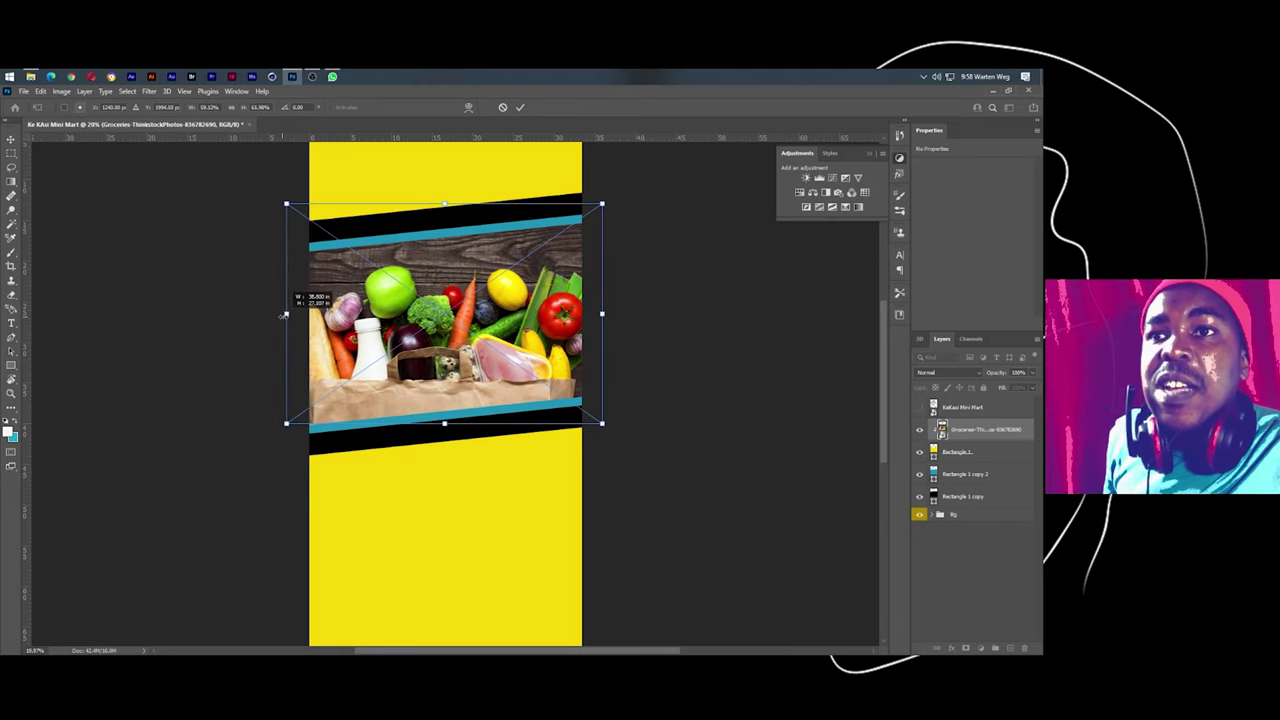
Duplicate the grocery photo layer and set the original copy to Soft Light blending
click(519, 107)
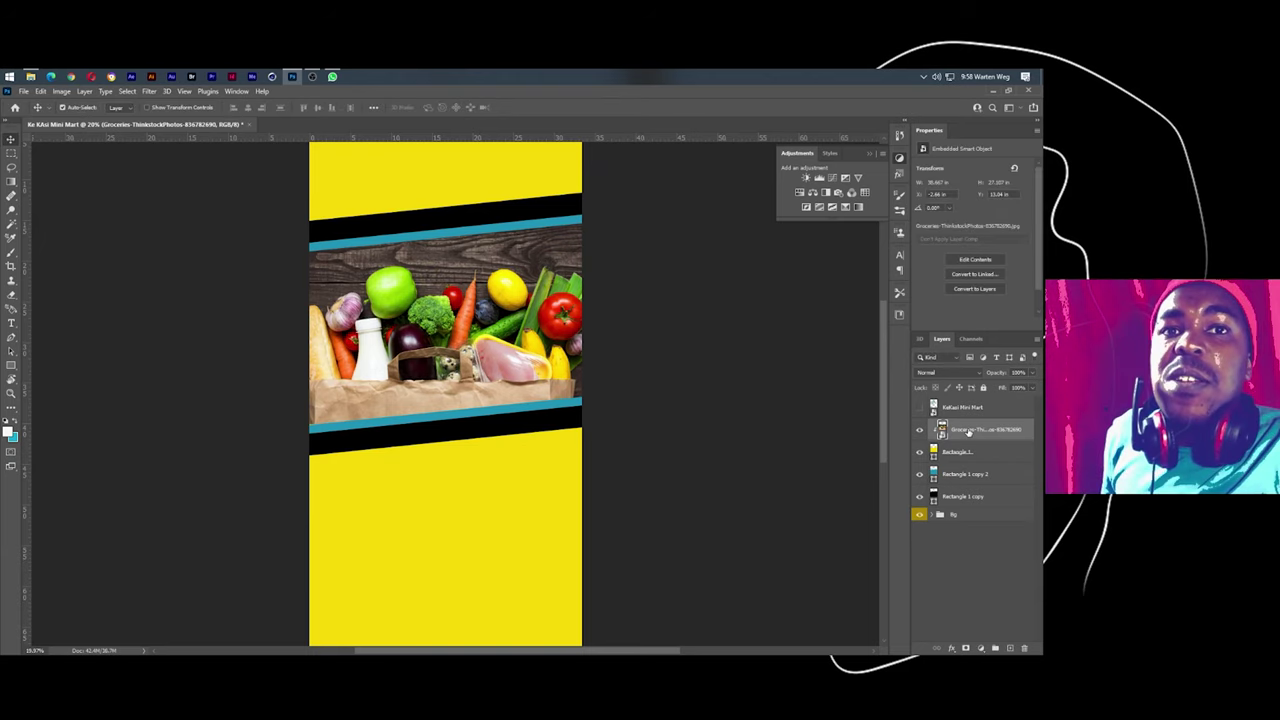
key(ctrl+minus)
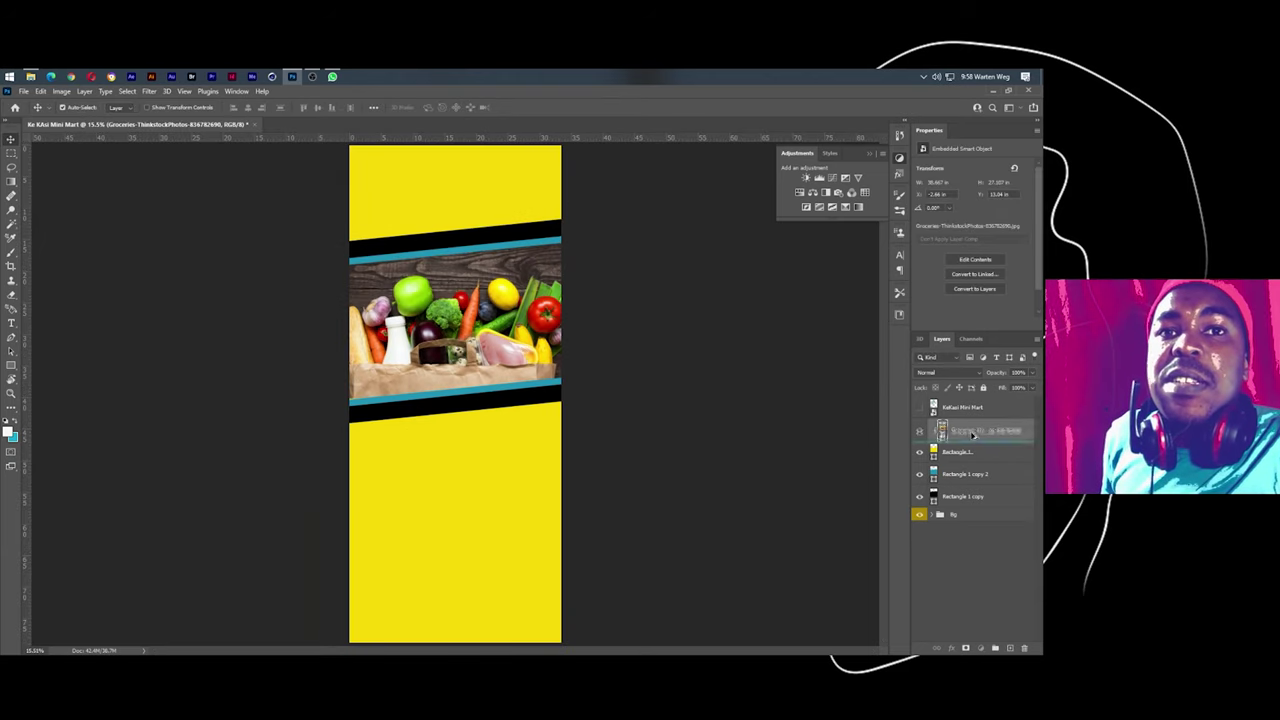
key(ctrl+j)
click(968, 432)
click(955, 376)
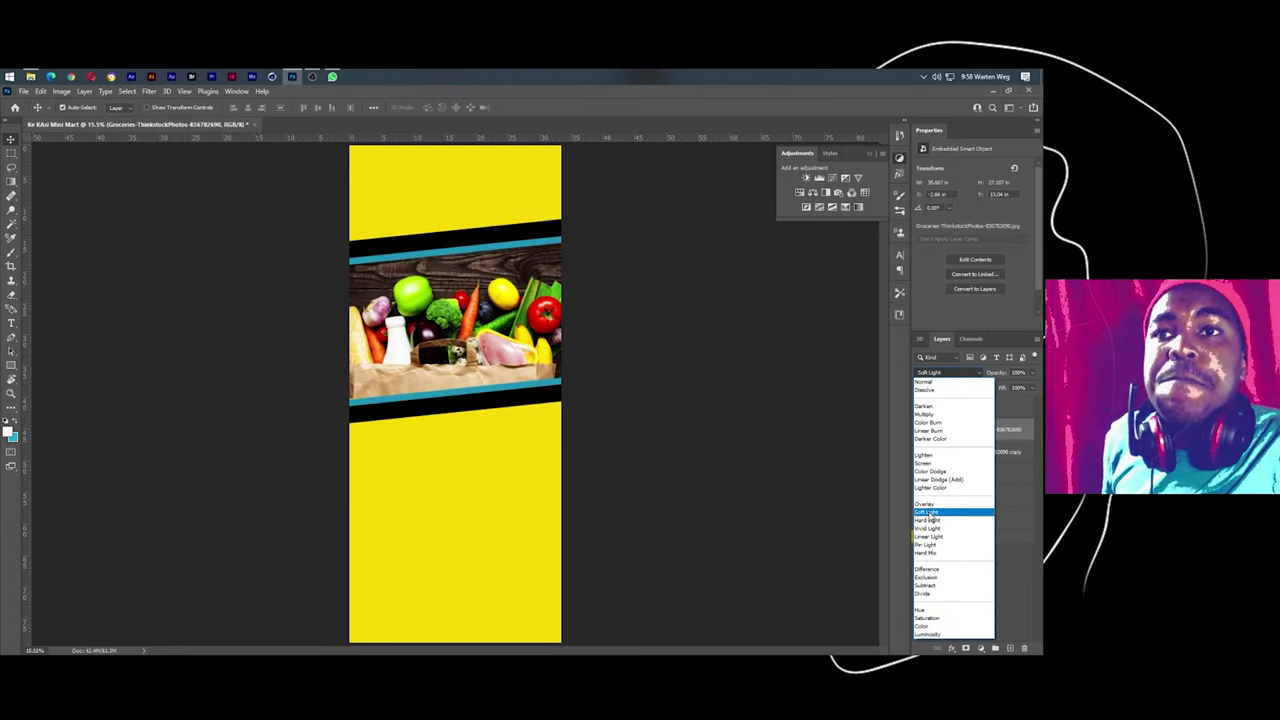
click(930, 512)
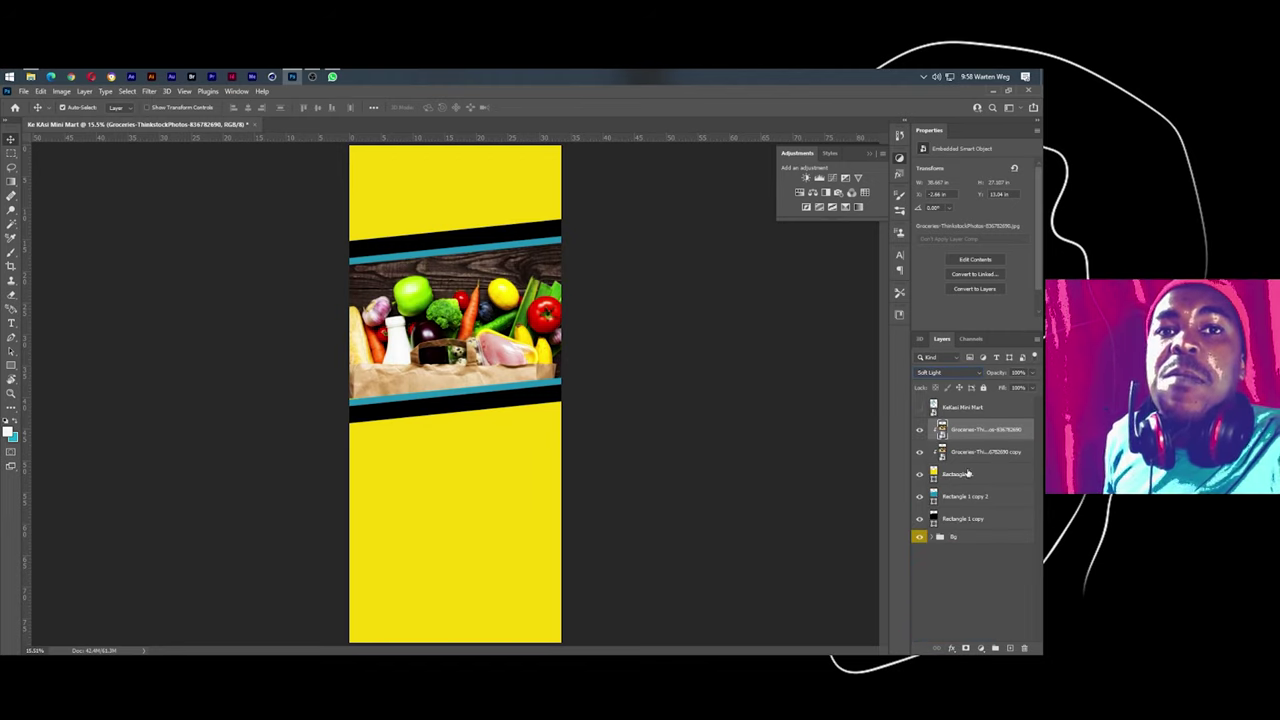
Group the band layers as 'Frame' with a blue label, and show the logo layer again
shift+click(958, 519)
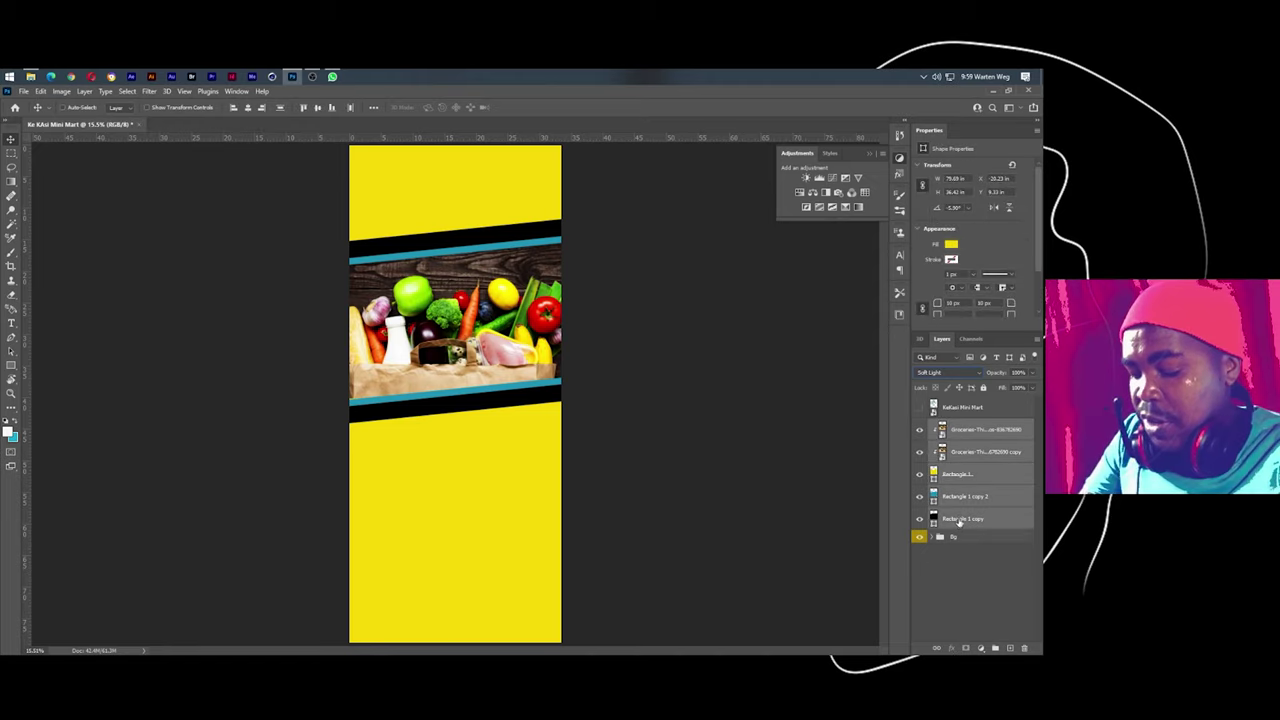
key(ctrl+g)
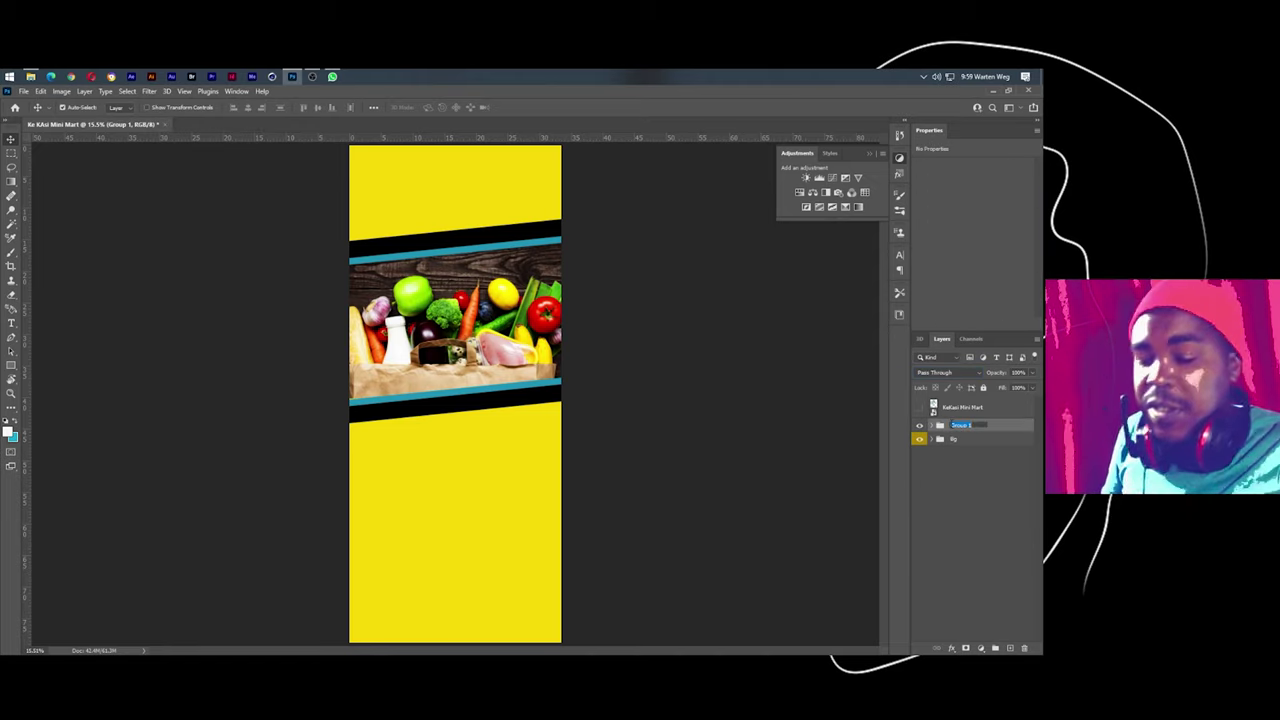
text(Frame)
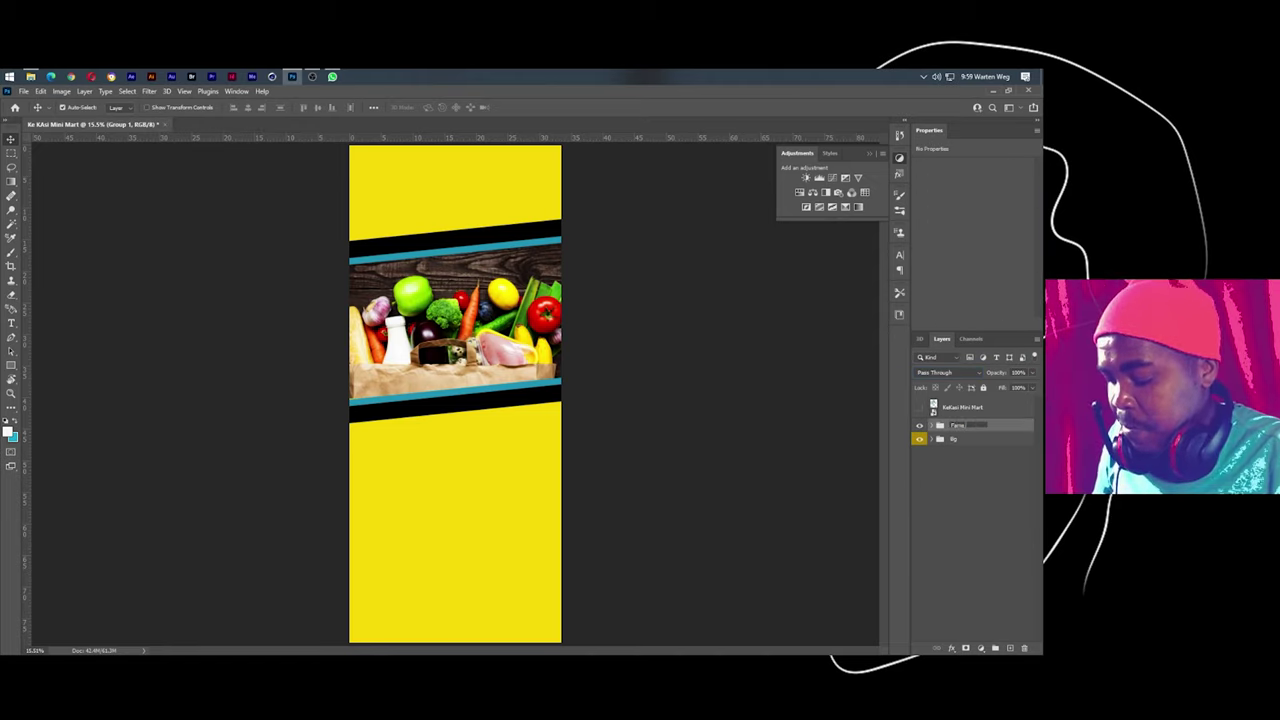
click(967, 492)
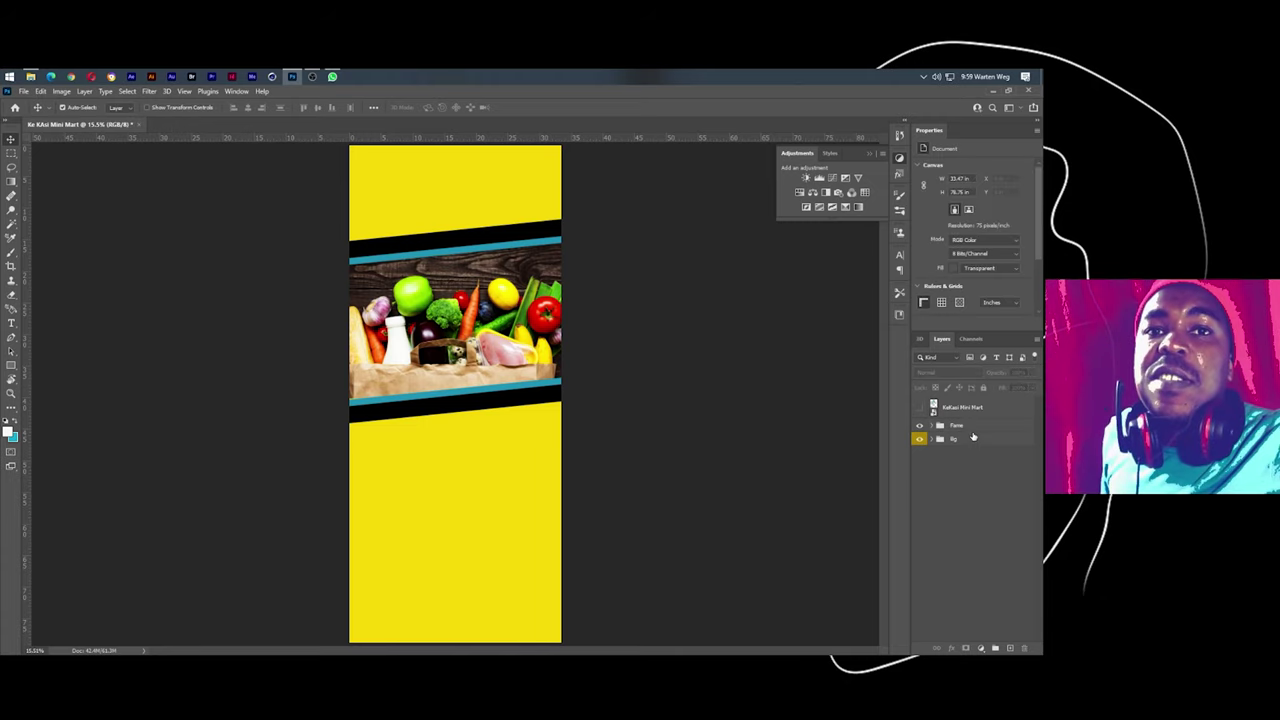
right_click(968, 430)
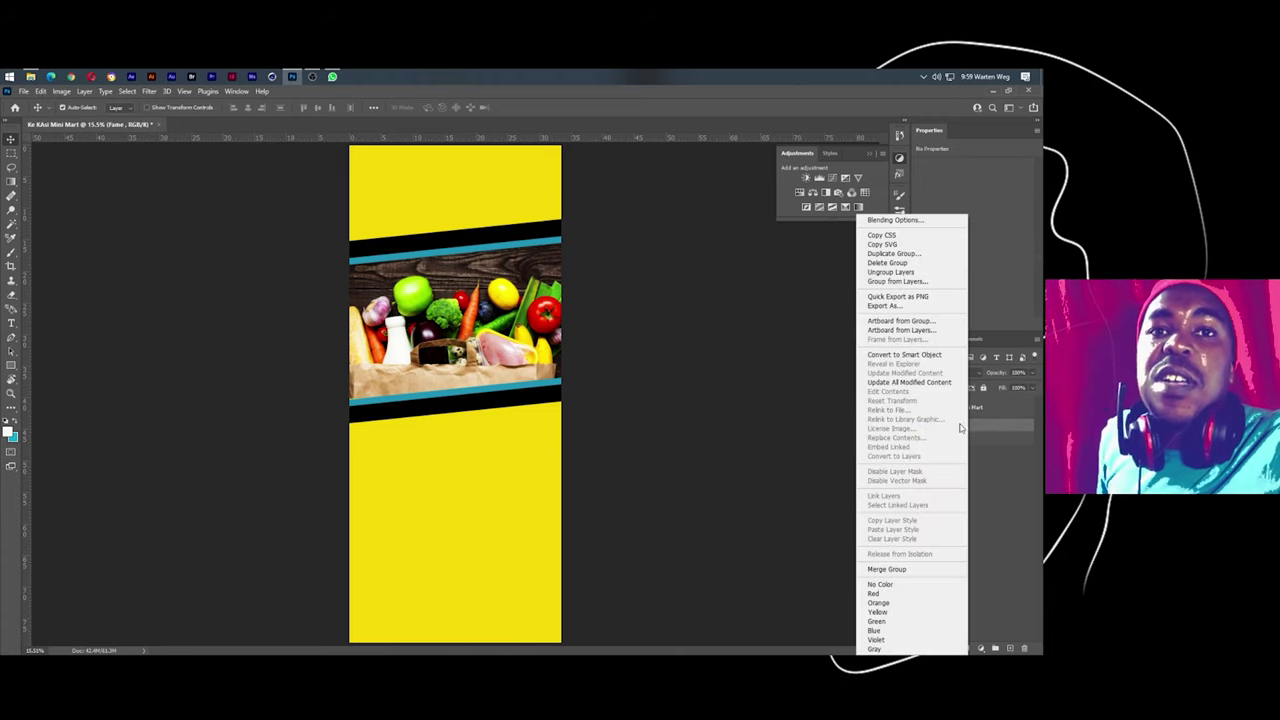
click(890, 631)
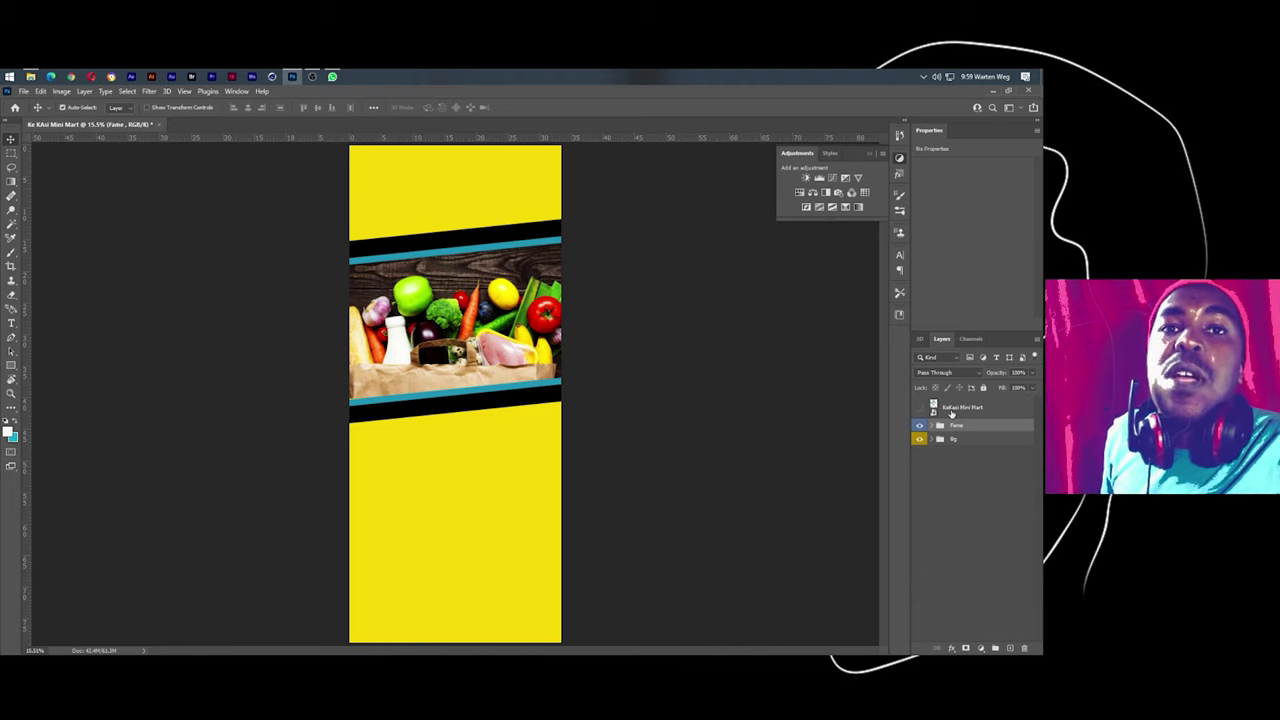
click(952, 410)
click(920, 408)
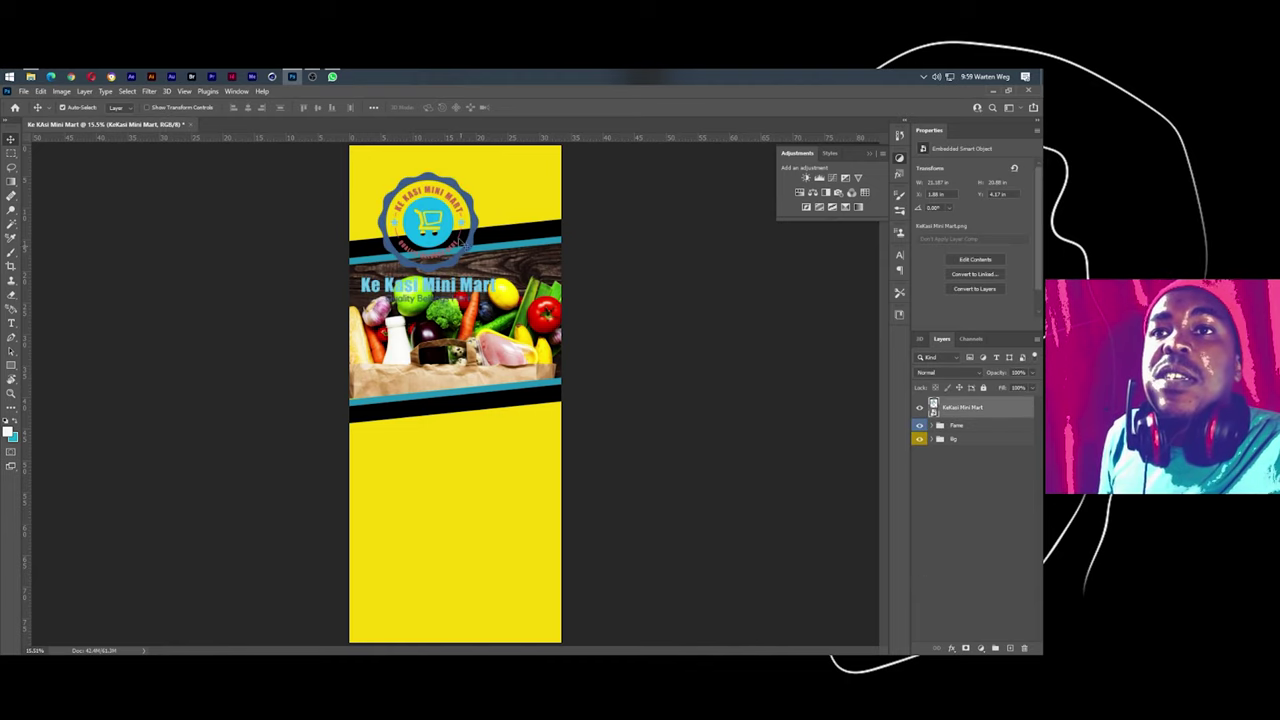
Move the logo block into the yellow area, rasterize it, and copy the shop name to its own layer
scroll(462, 241, up, 3)
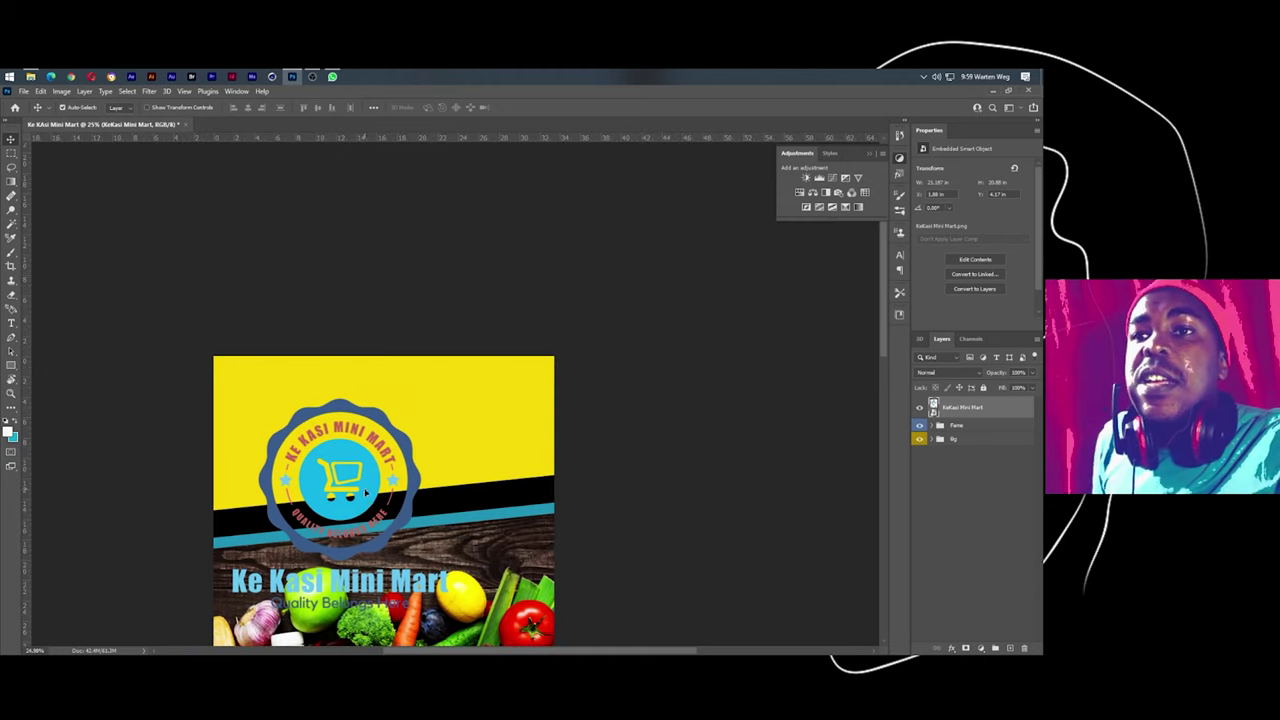
drag(365, 492, 458, 298)
drag(440, 390, 380, 534)
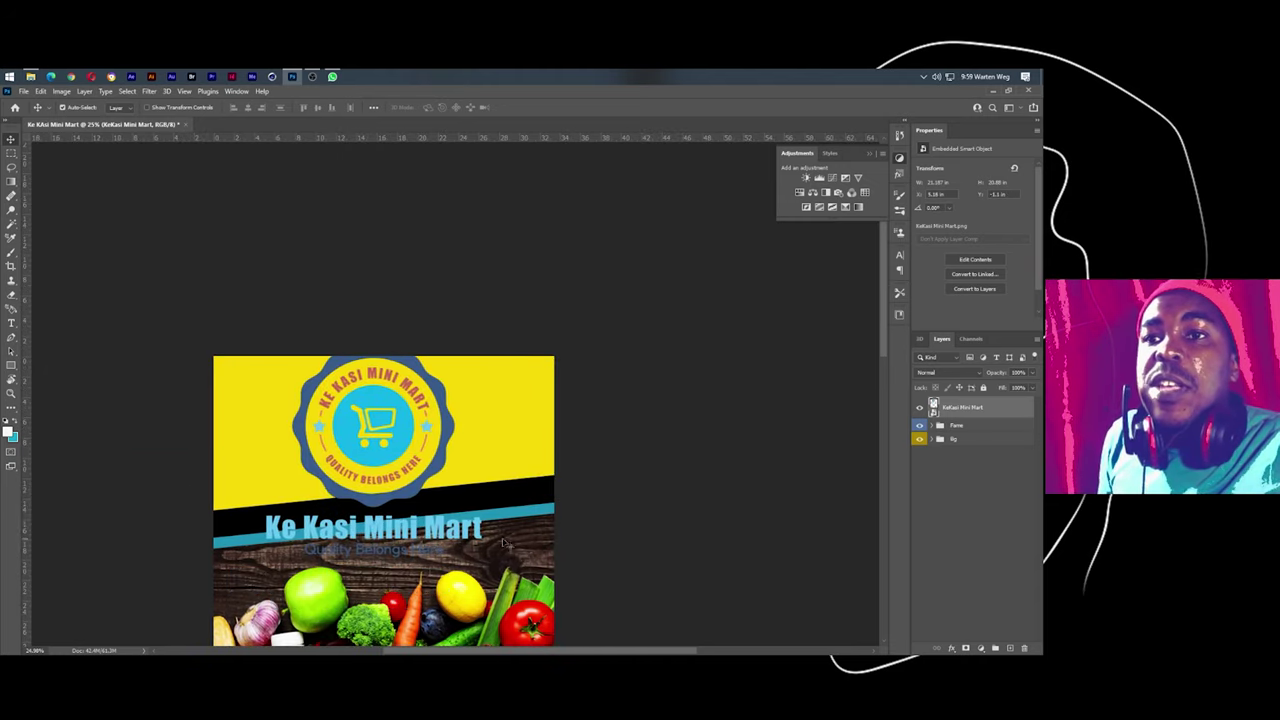
right_click(953, 406)
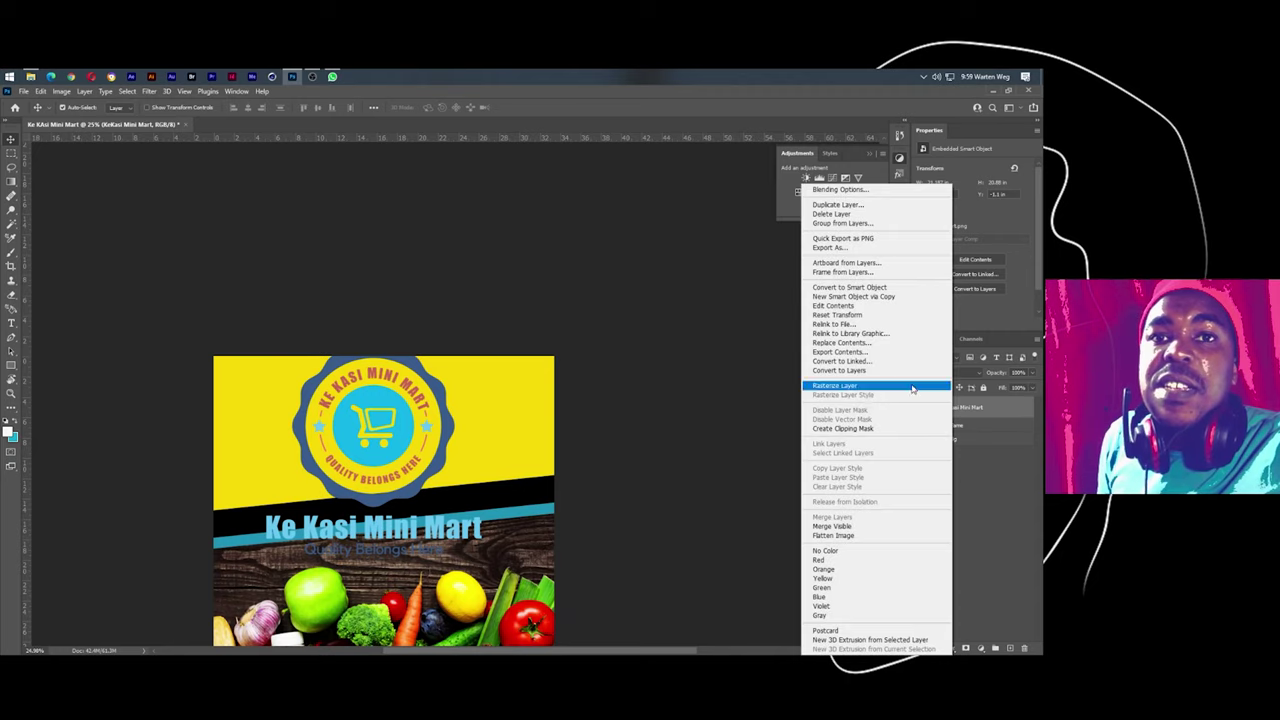
click(850, 386)
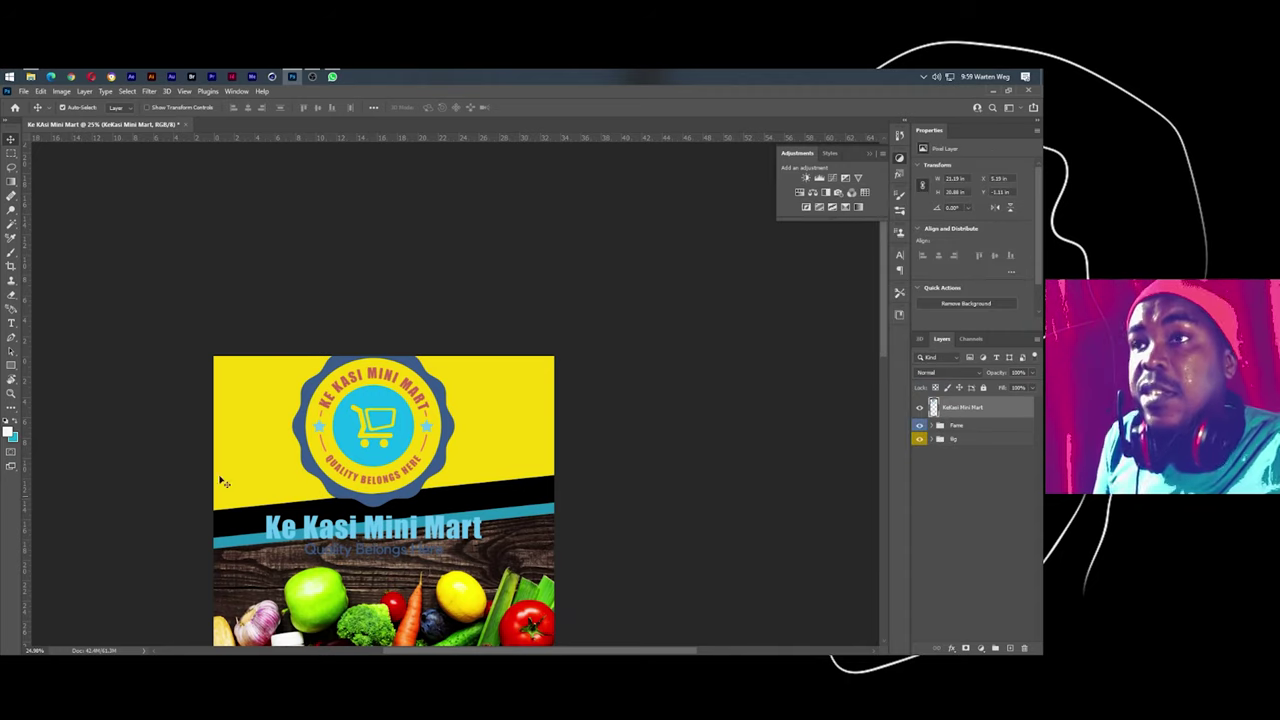
click(10, 153)
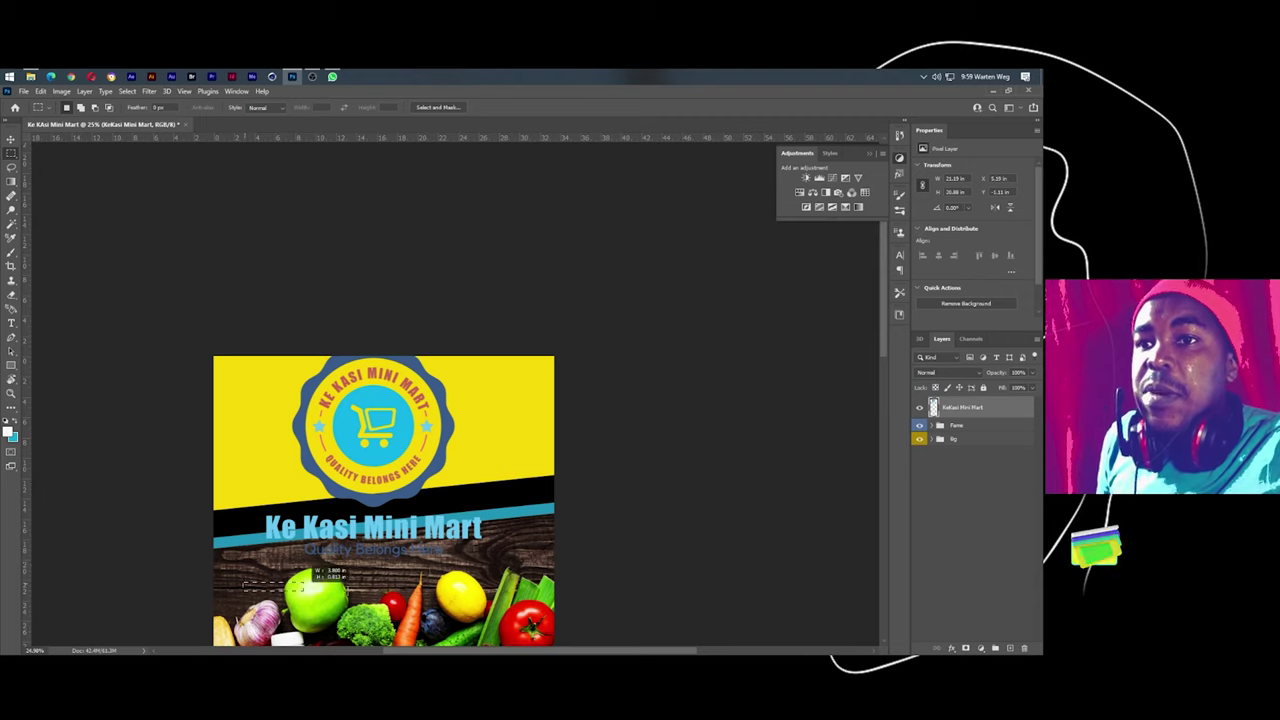
drag(242, 582, 533, 507)
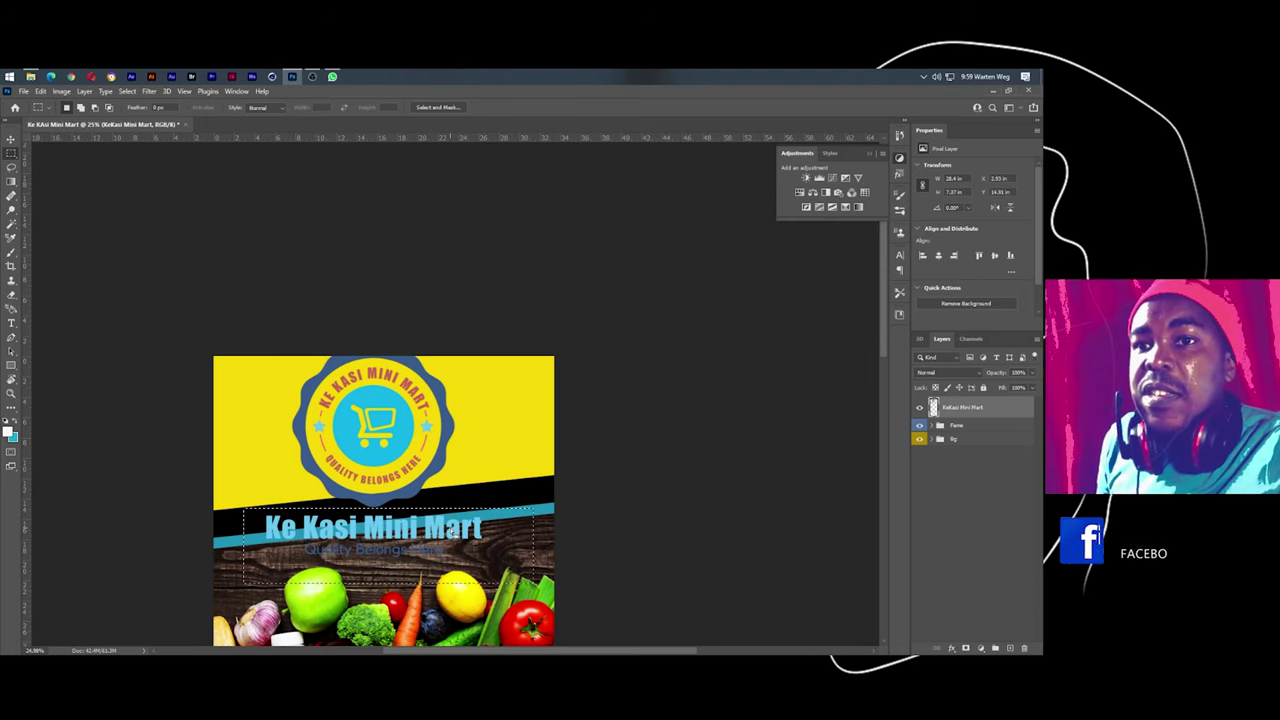
right_click(451, 323)
click(516, 401)
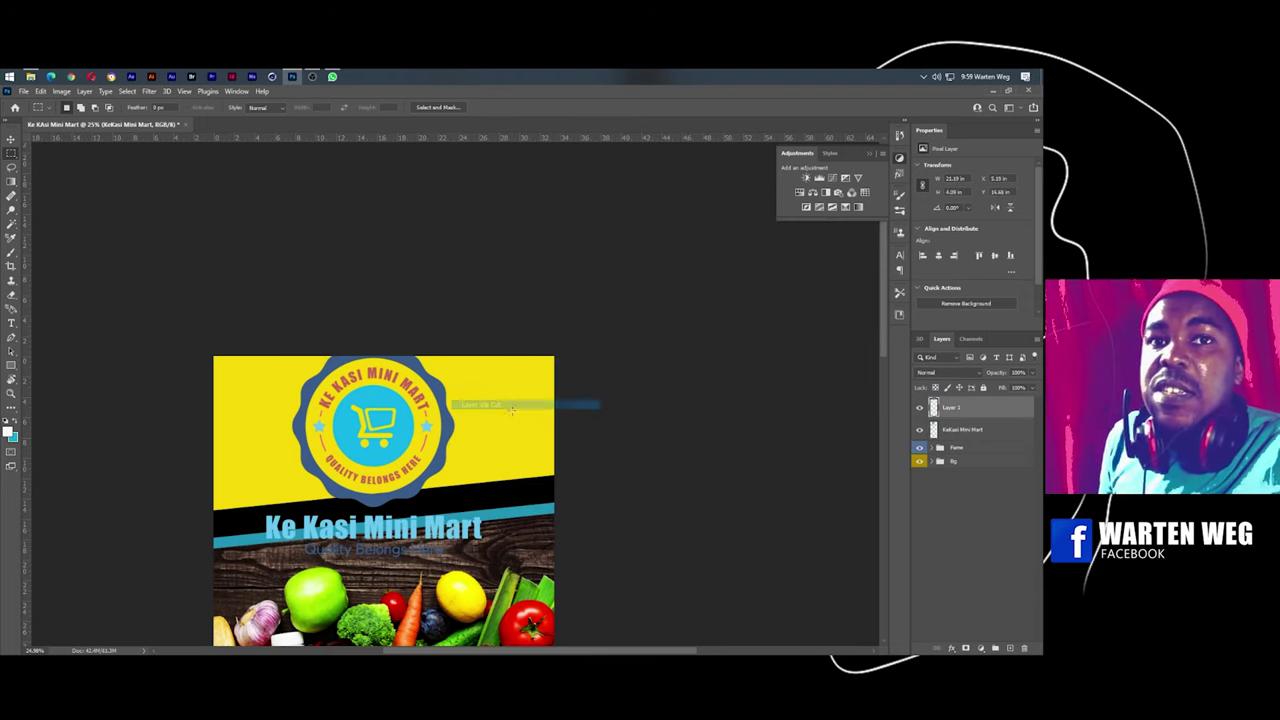
Position the round badge on the left, the shop name beside it, and enlarge the badge slightly
key(v)
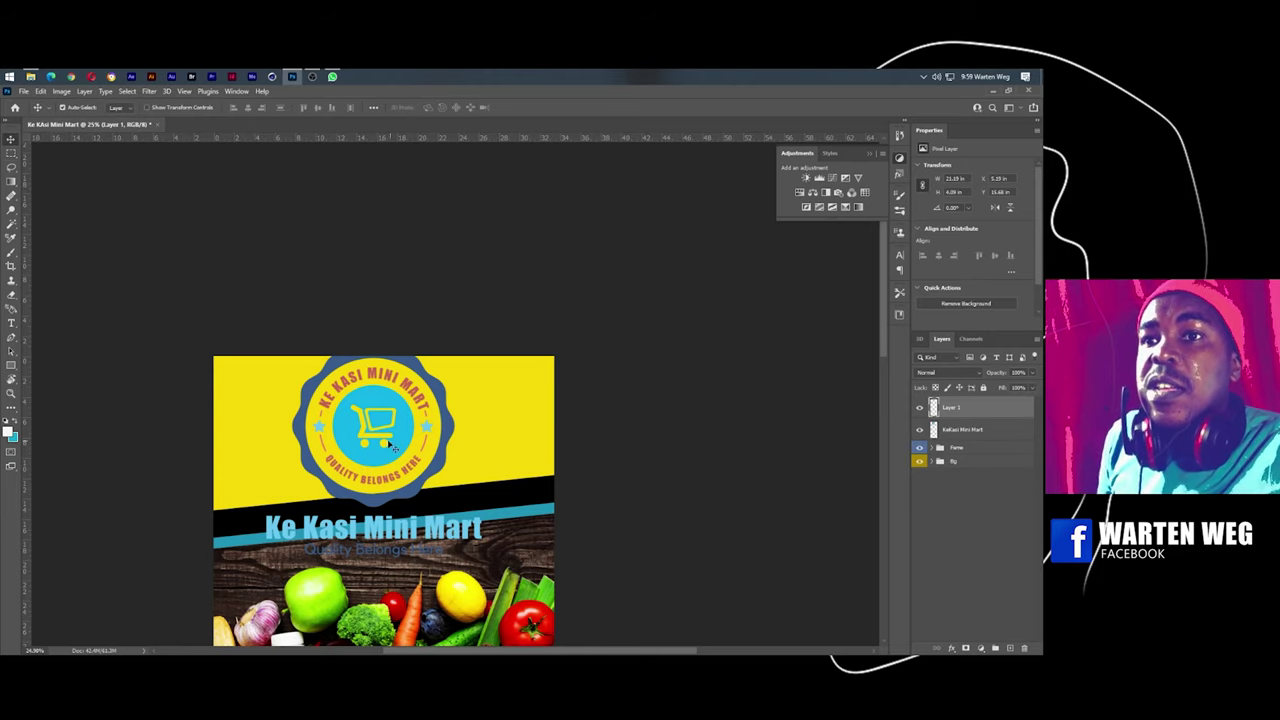
drag(393, 448, 338, 444)
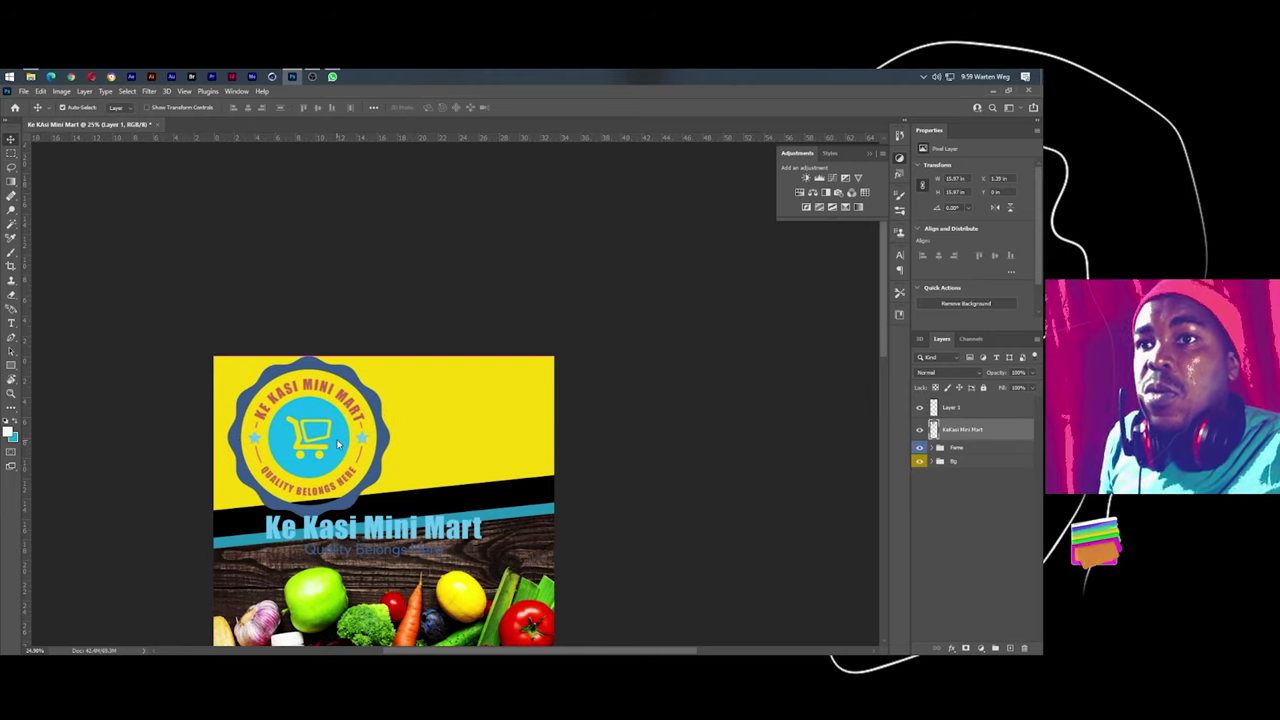
key(ctrl+t)
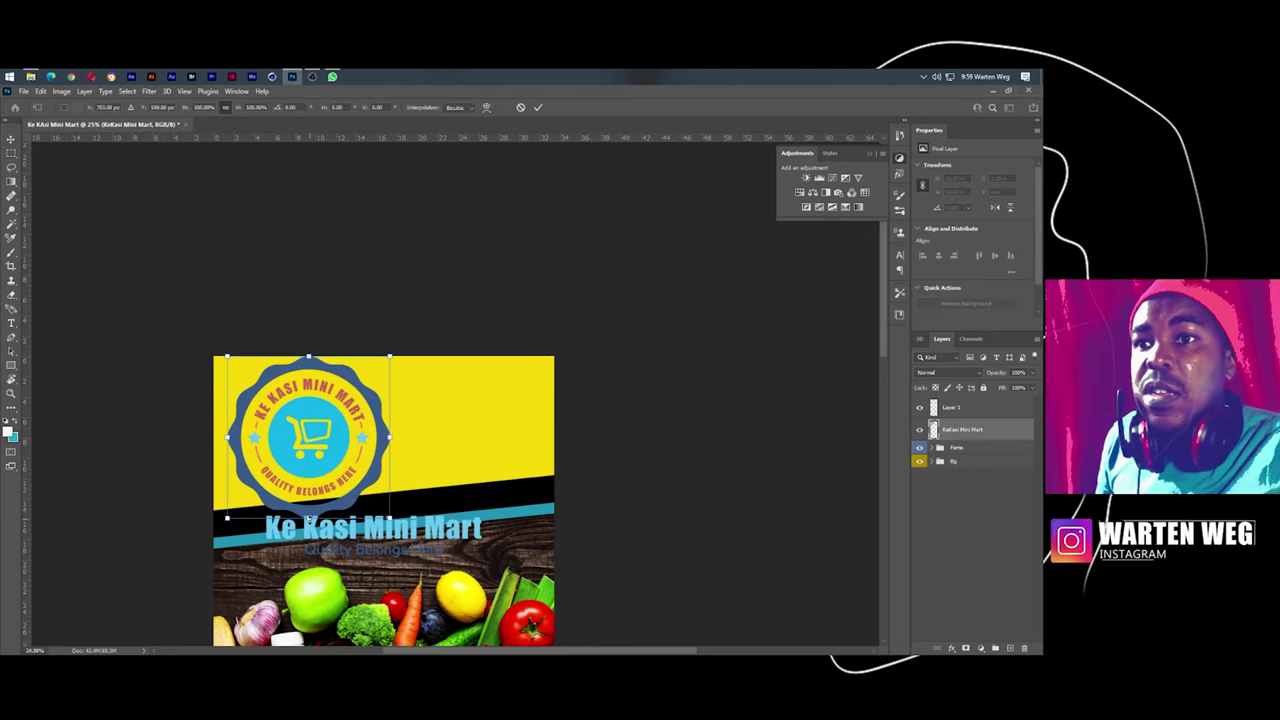
mouse_move(310, 519)
mouse_down()
mouse_move(327, 425)
mouse_move(288, 426)
mouse_up()
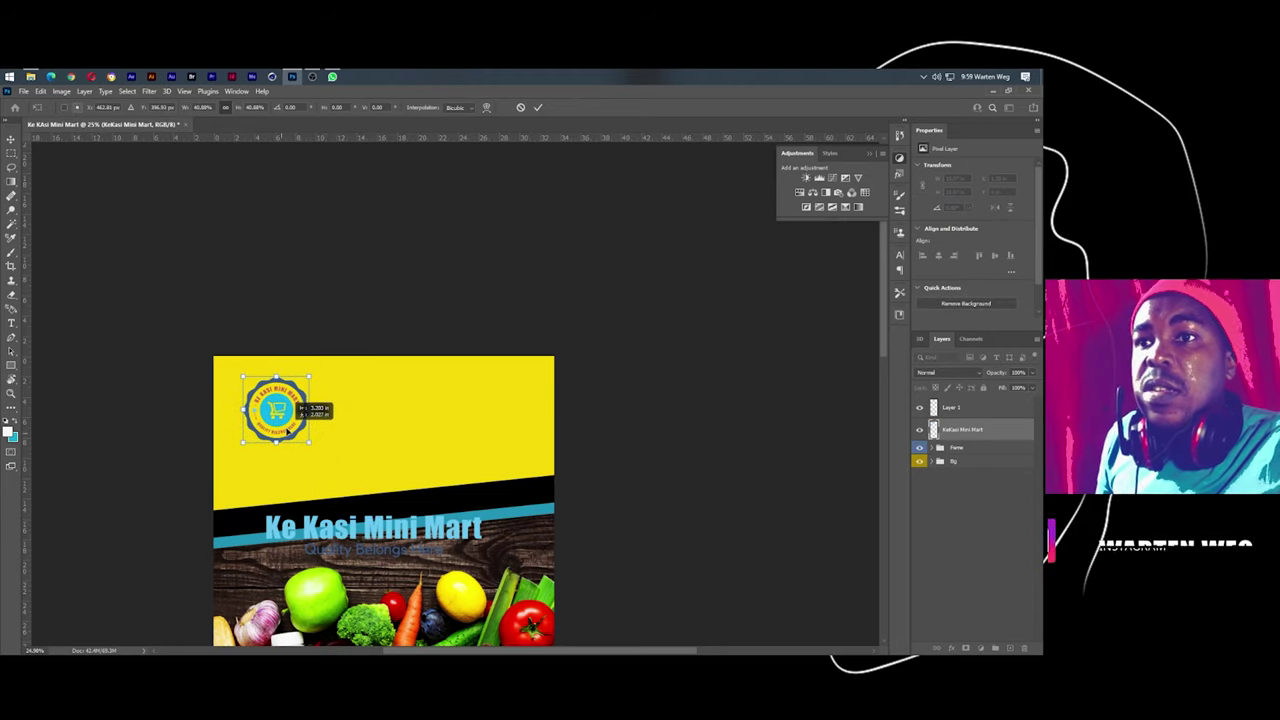
key(Escape)
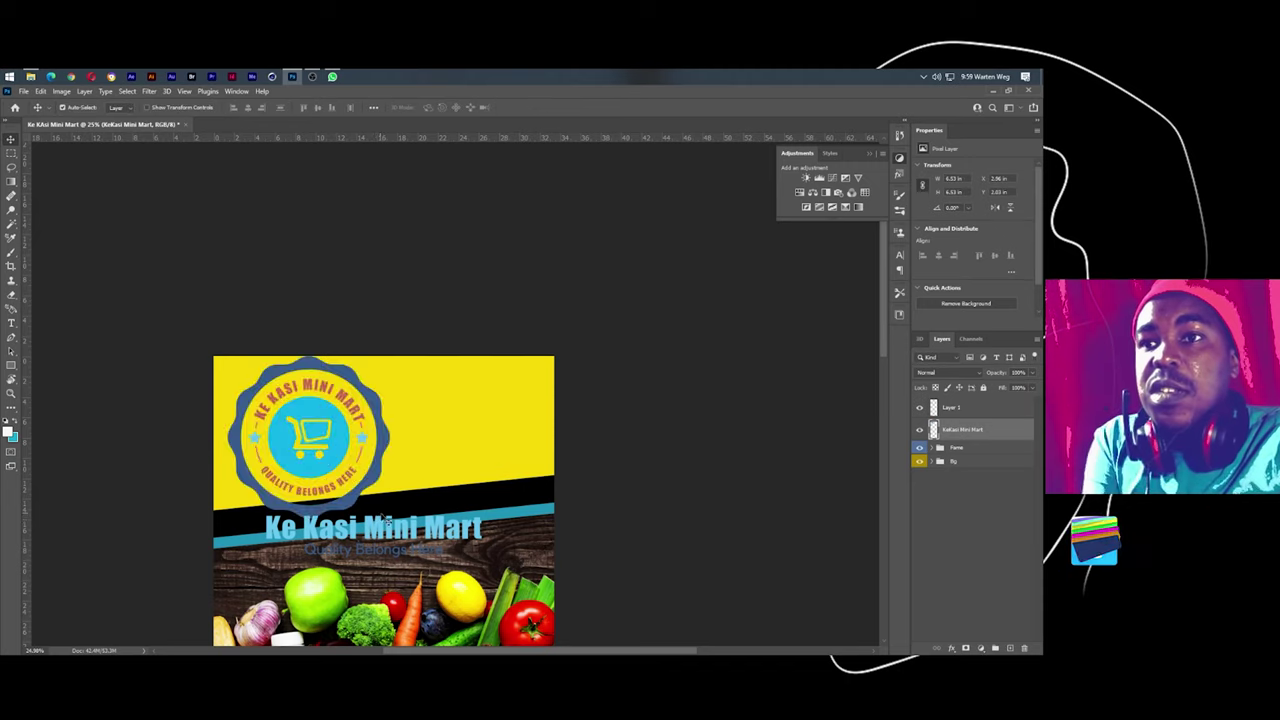
mouse_move(386, 519)
mouse_down()
mouse_move(440, 410)
mouse_move(443, 423)
mouse_move(405, 405)
mouse_up()
click(312, 420)
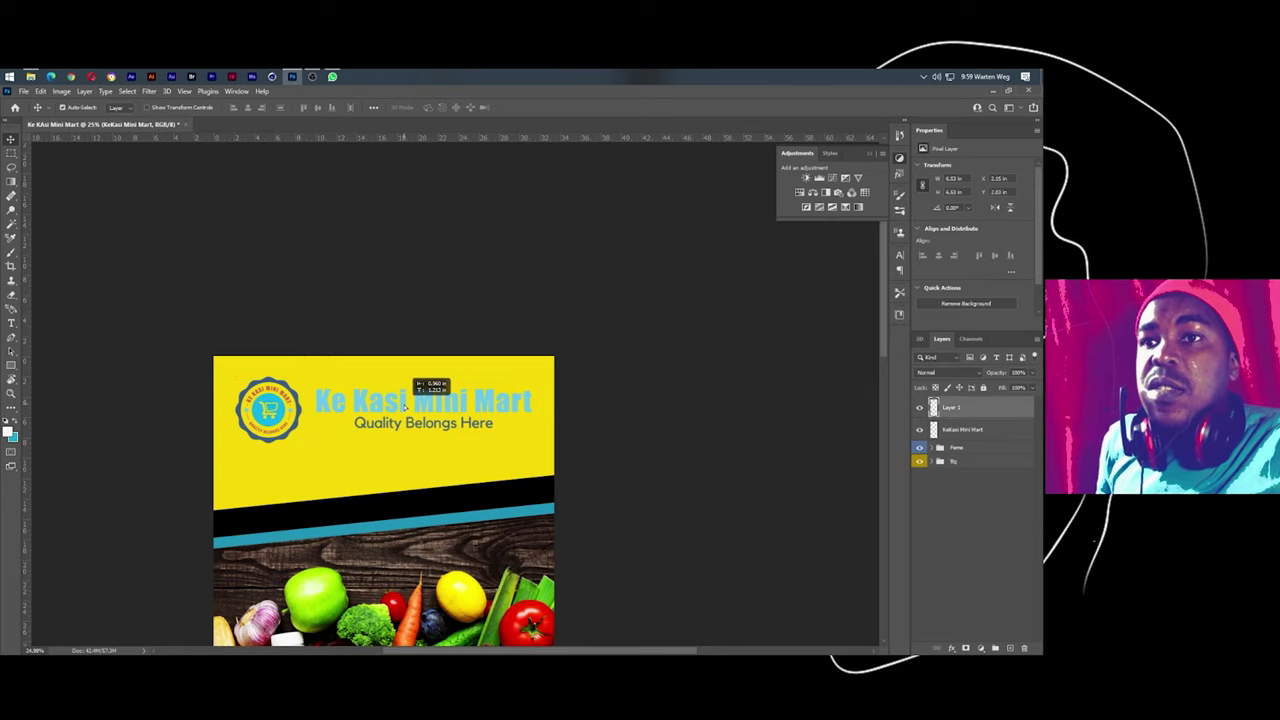
click(288, 426)
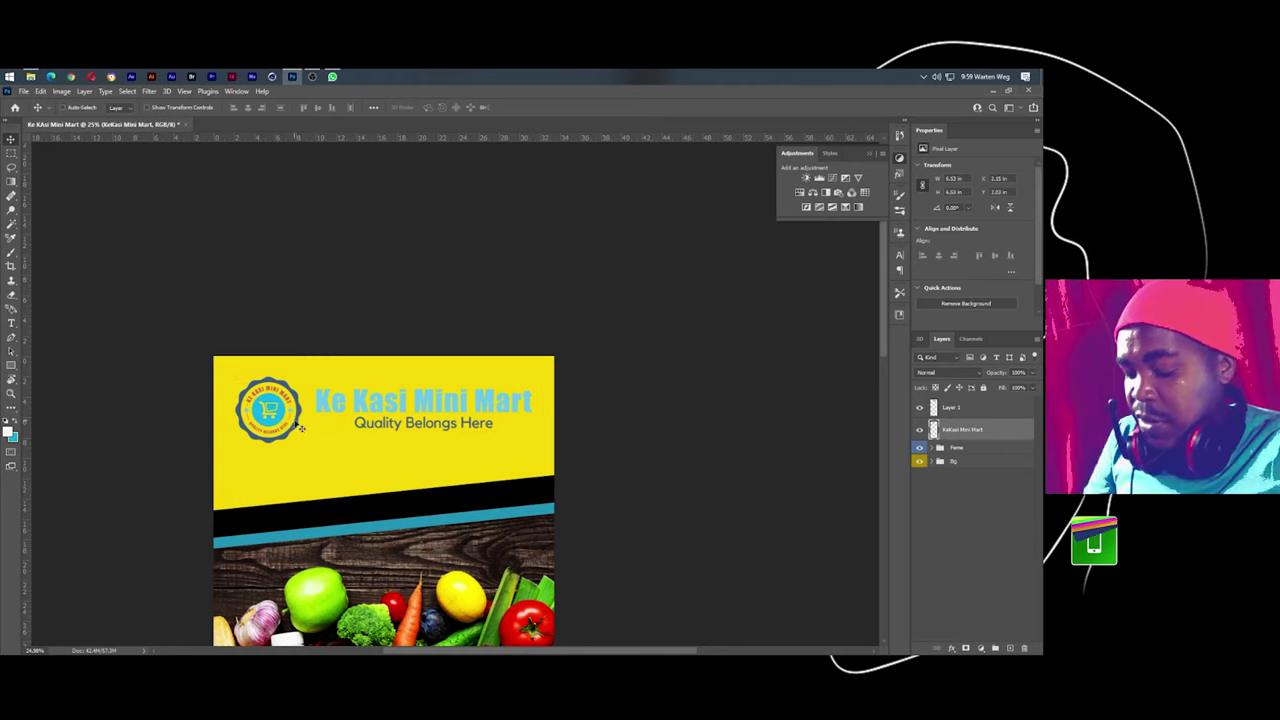
key(ctrl+t)
drag(300, 380, 309, 408)
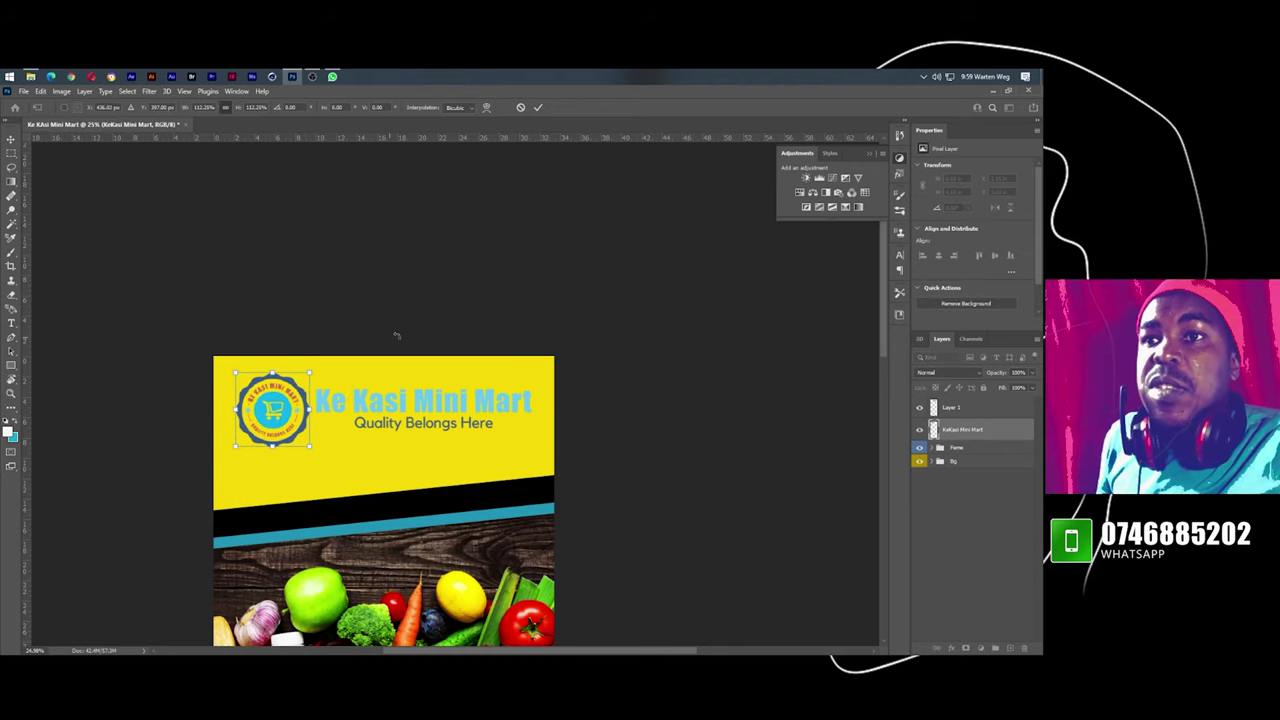
click(537, 108)
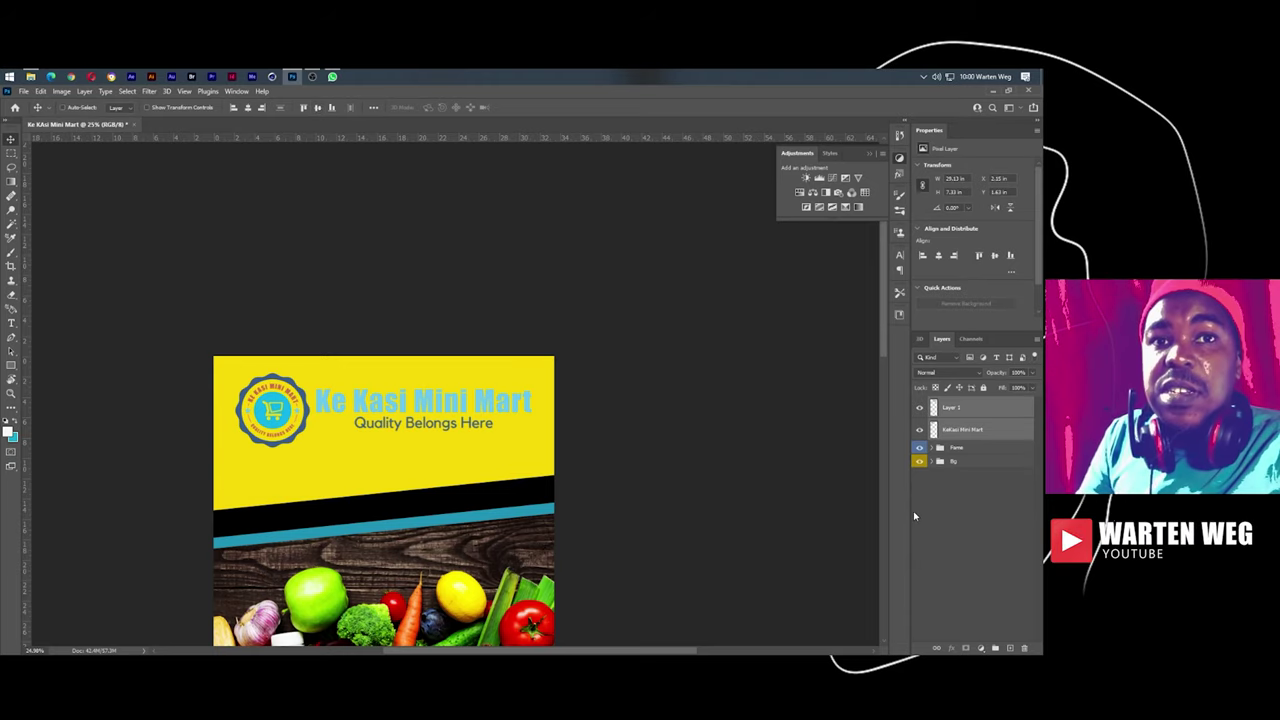
Group the badge and shop name as 'Logo' and fit the banner on screen
key(ctrl+g)
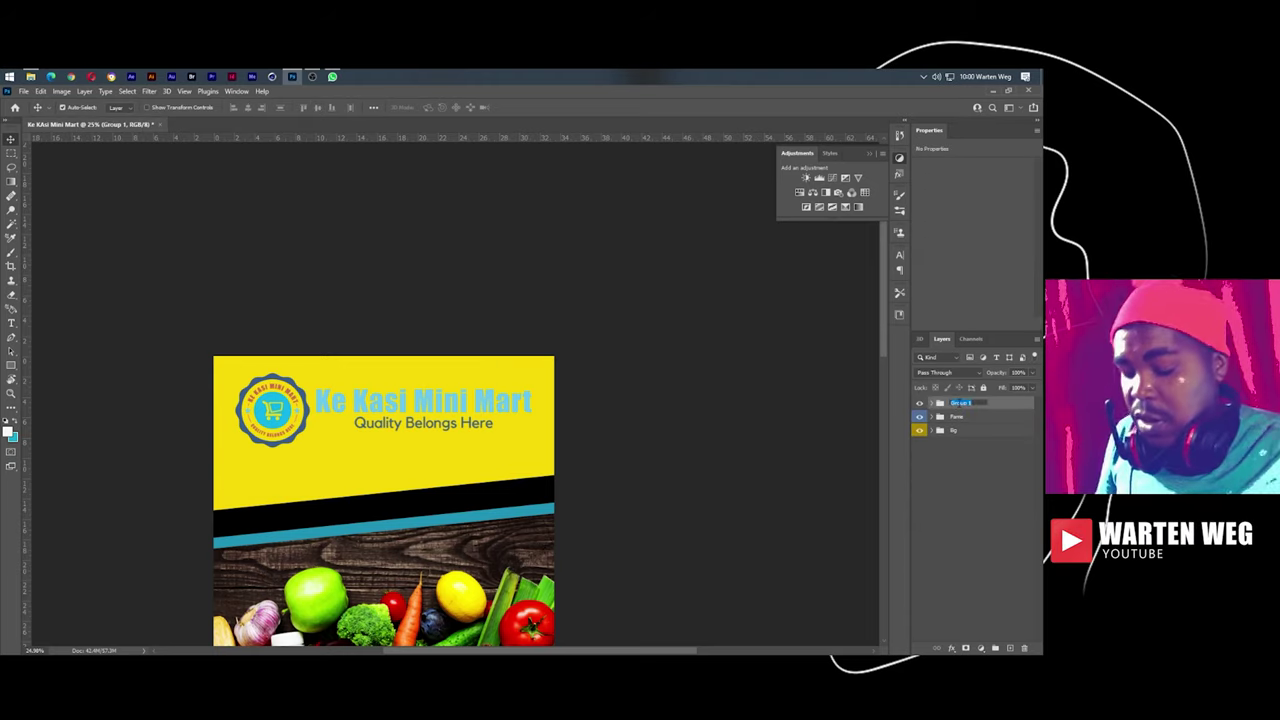
text(Logo)
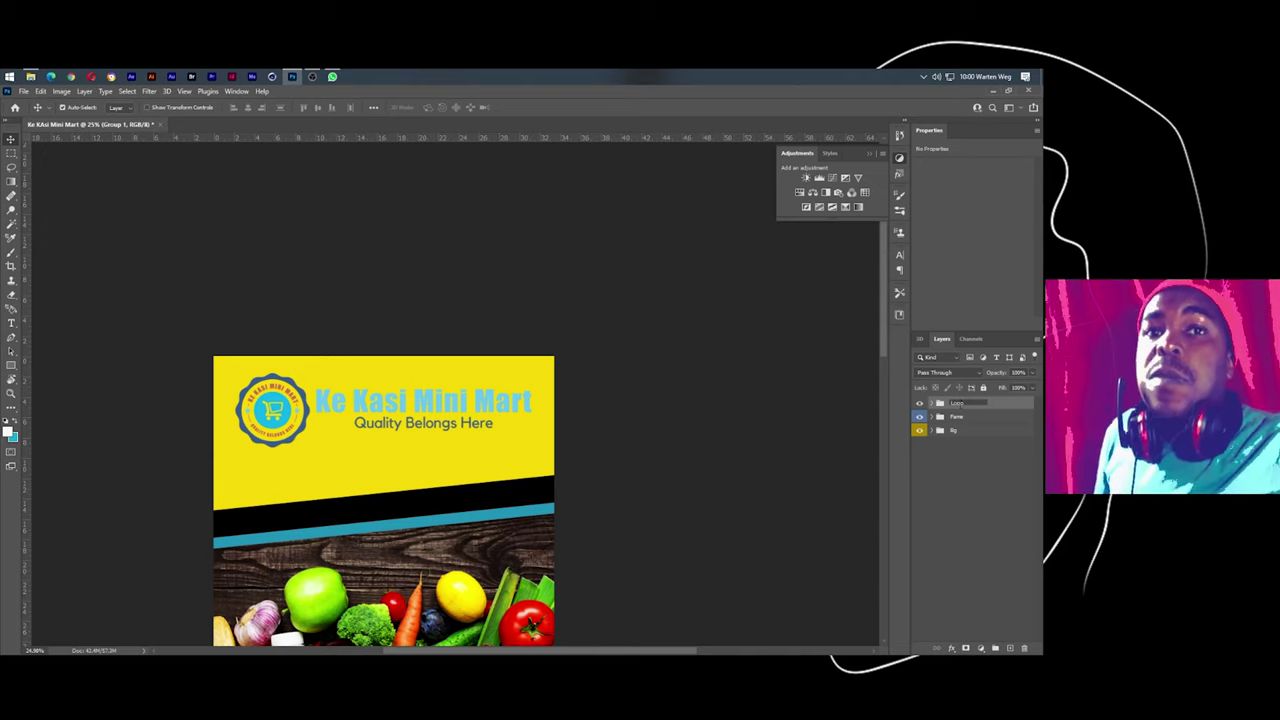
key(Return)
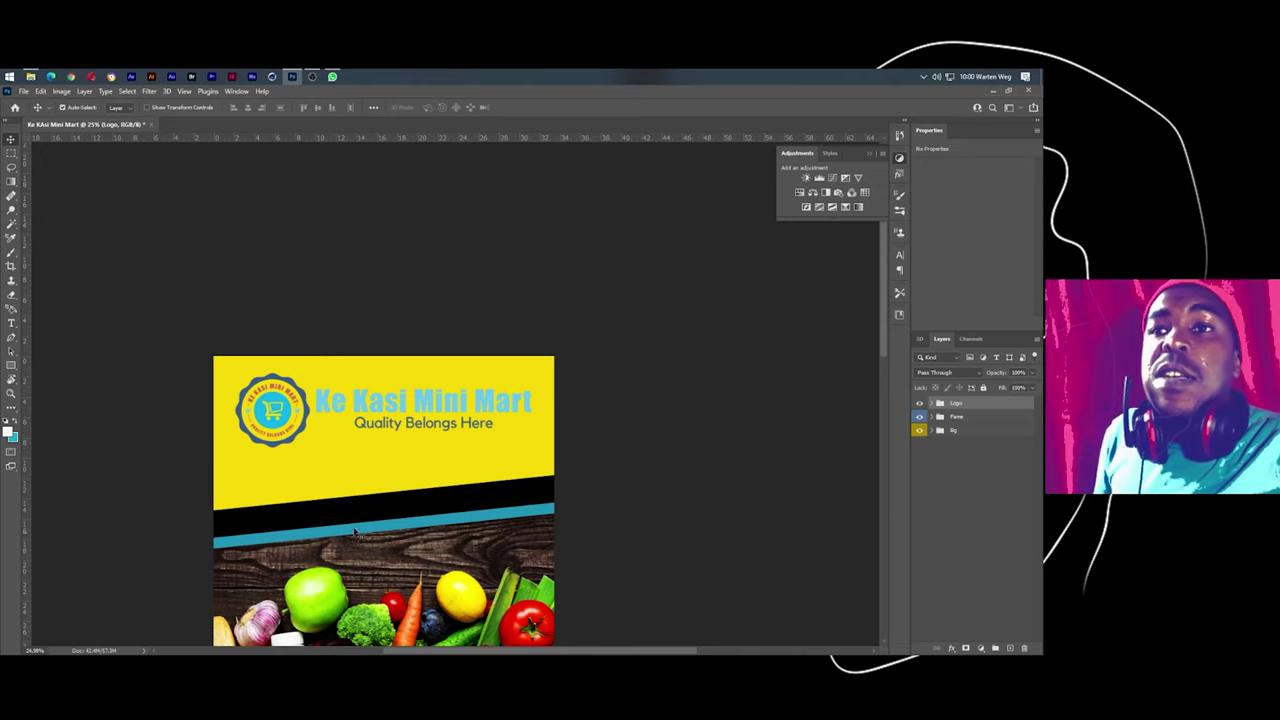
scroll(354, 531, down, 2)
key(ctrl+0)
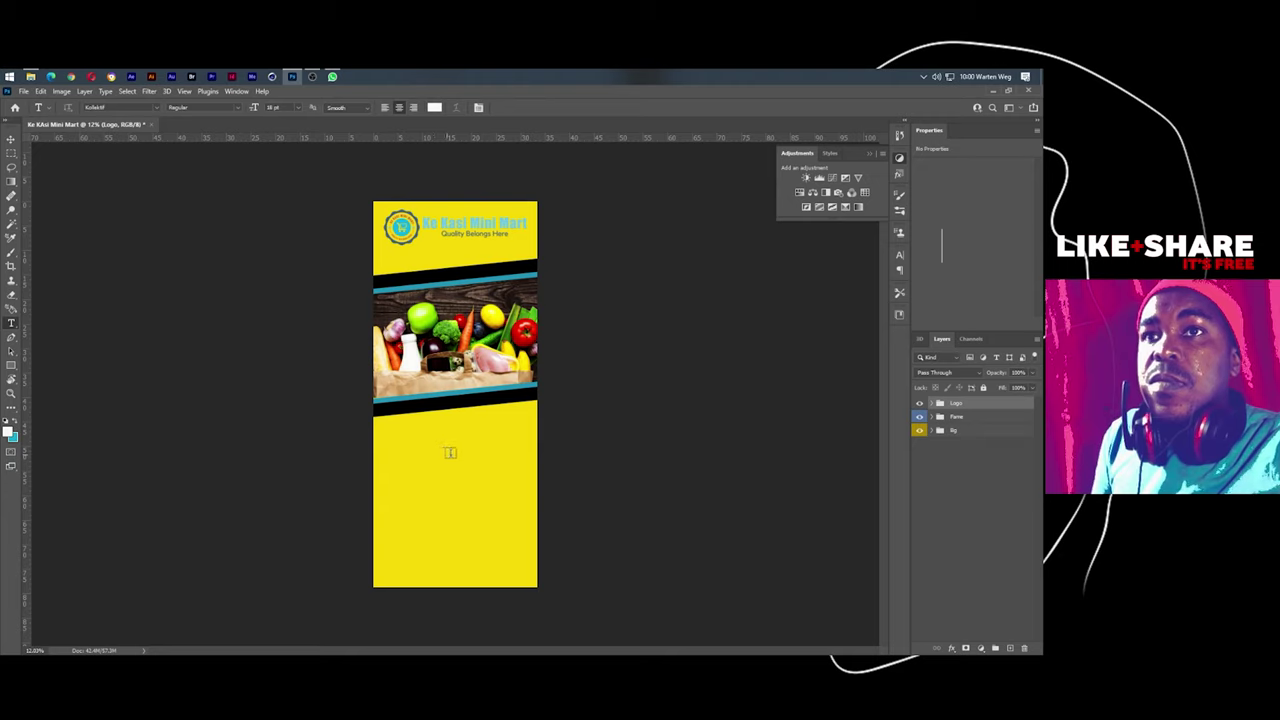
Add a white 'STORE OPEN NOW' heading below the photo at 221 pt with -25 tracking
click(452, 449)
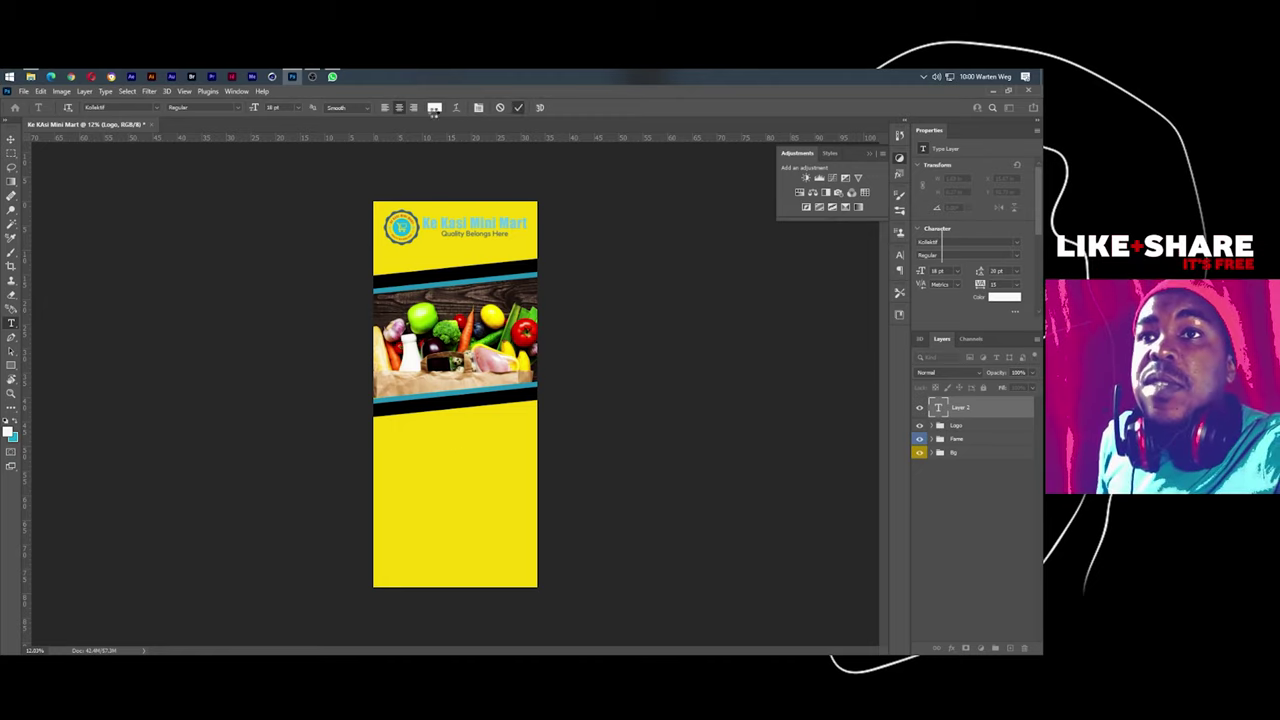
click(520, 108)
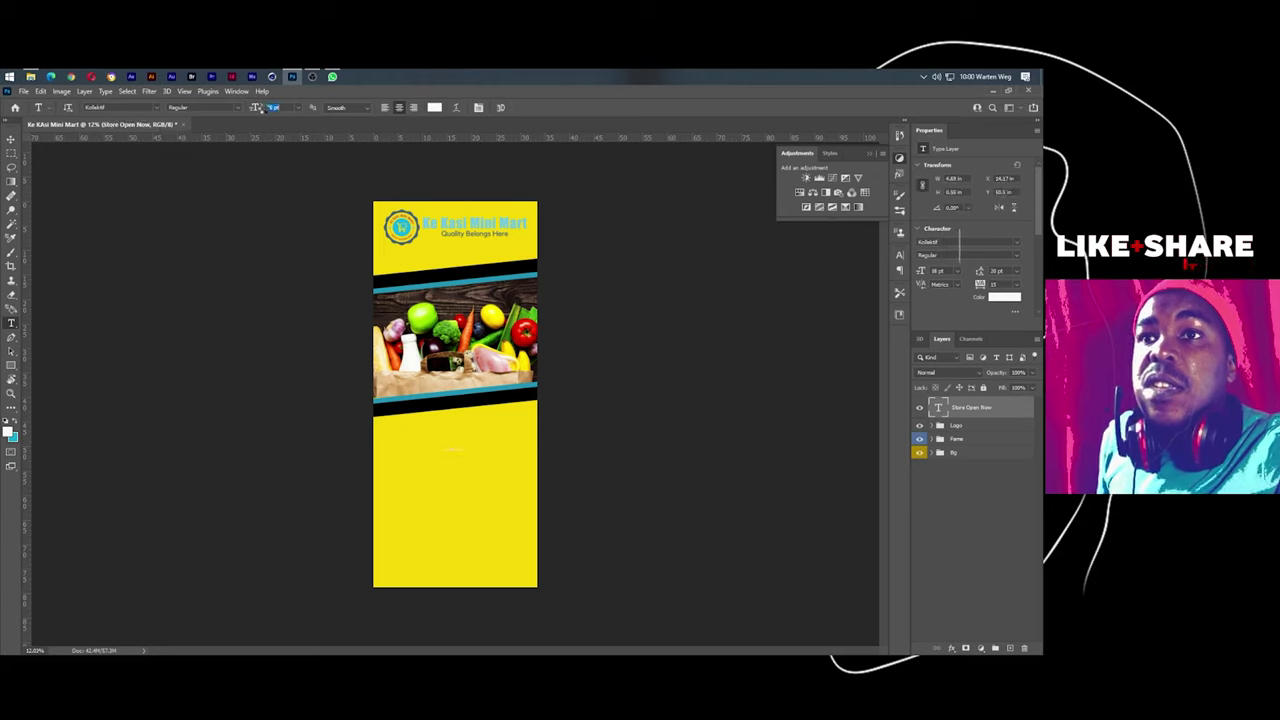
drag(253, 107, 350, 113)
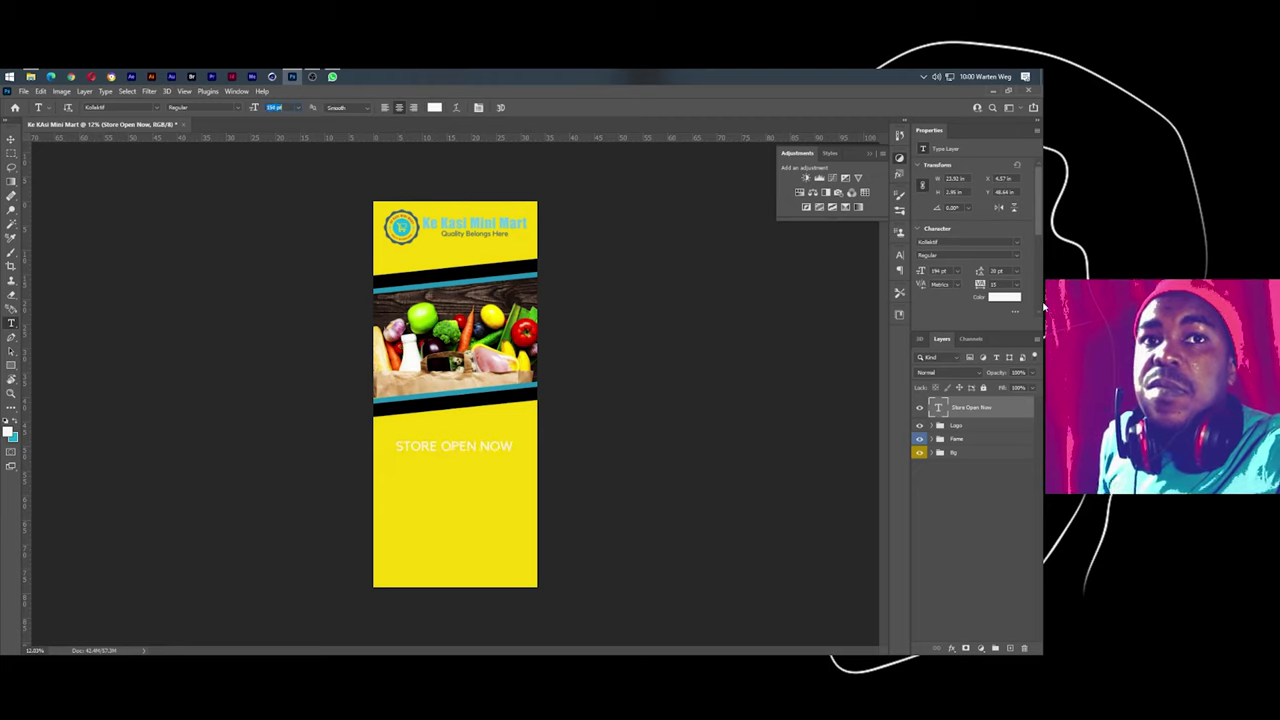
click(1017, 285)
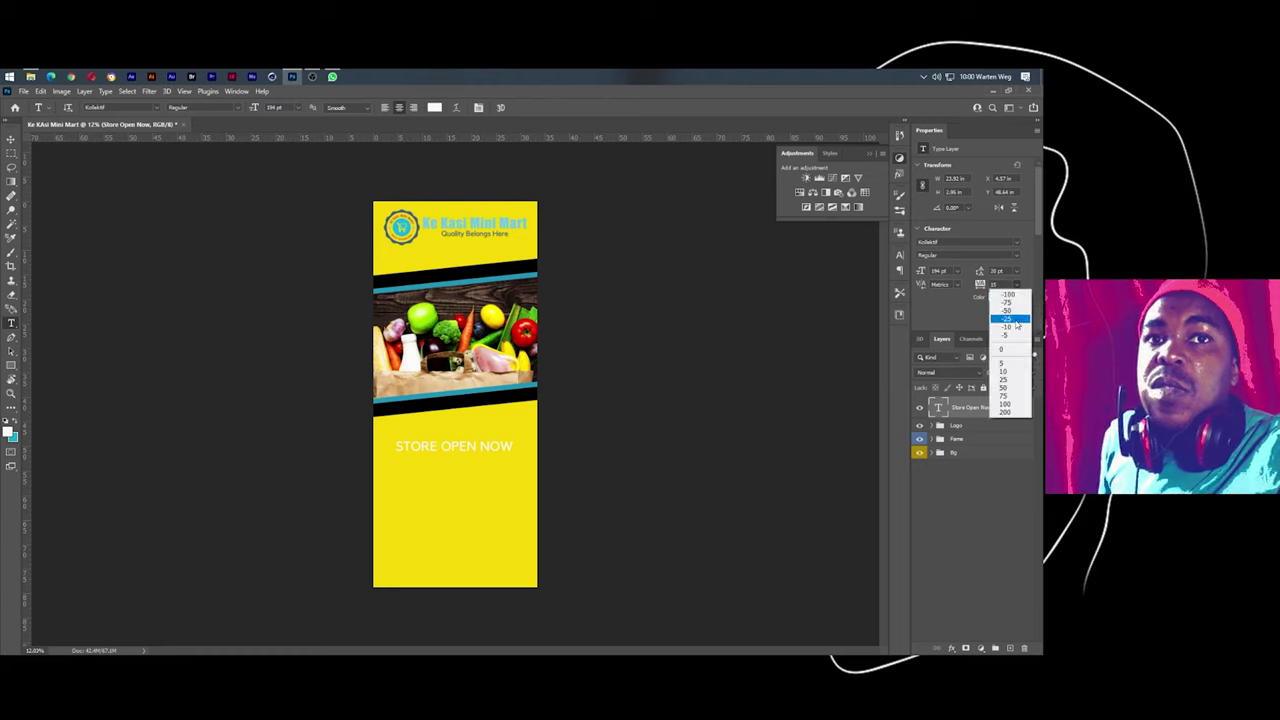
click(1008, 322)
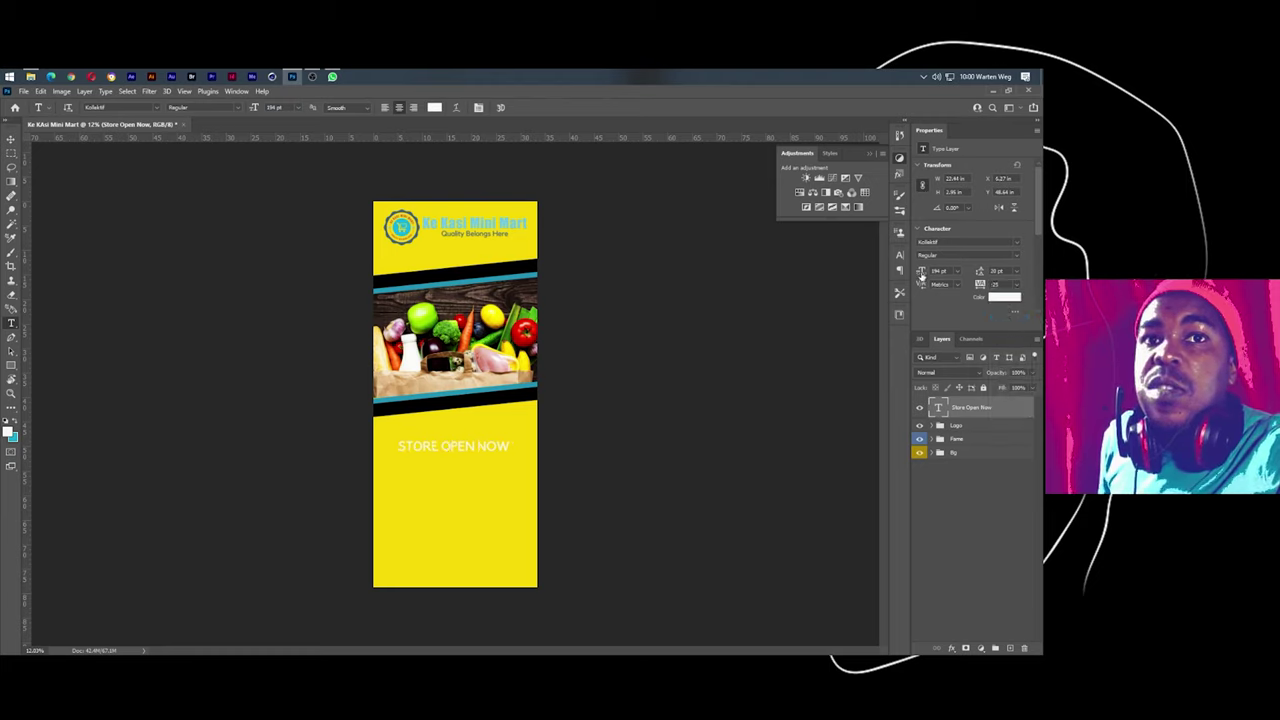
drag(922, 276, 932, 275)
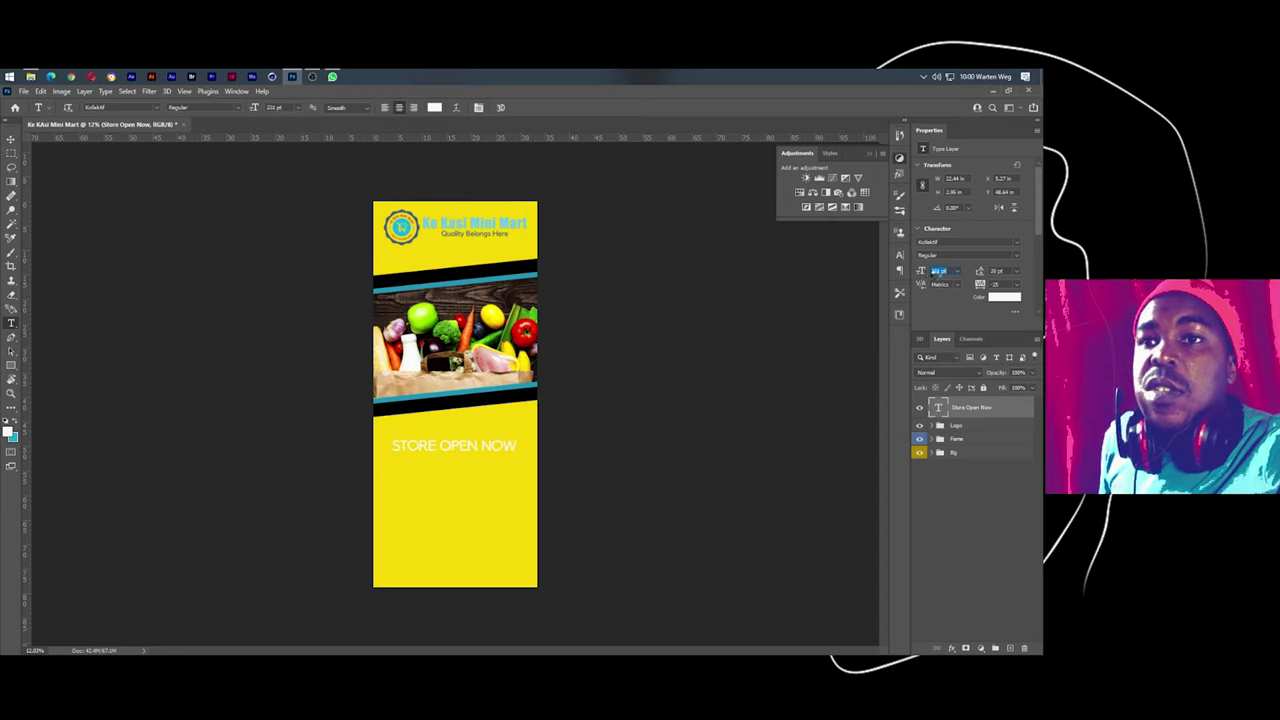
key(Return)
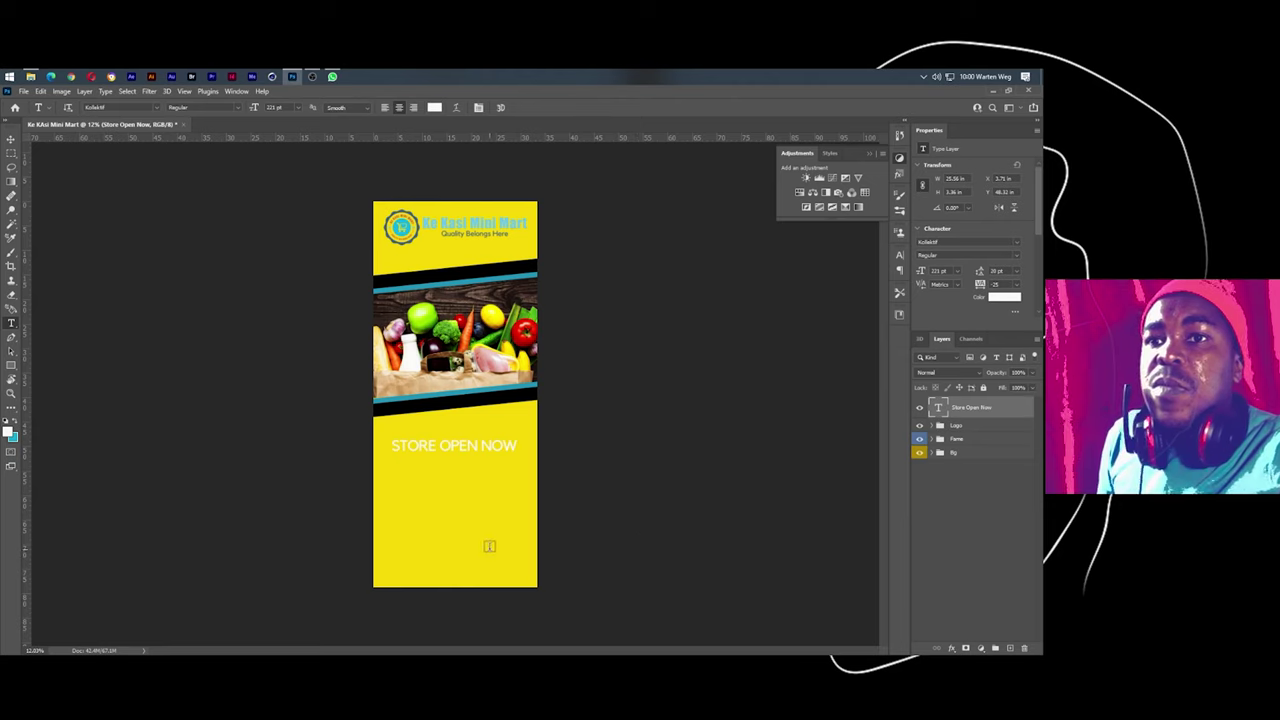
key(ctrl+plus)
scroll(455, 487, up, 1)
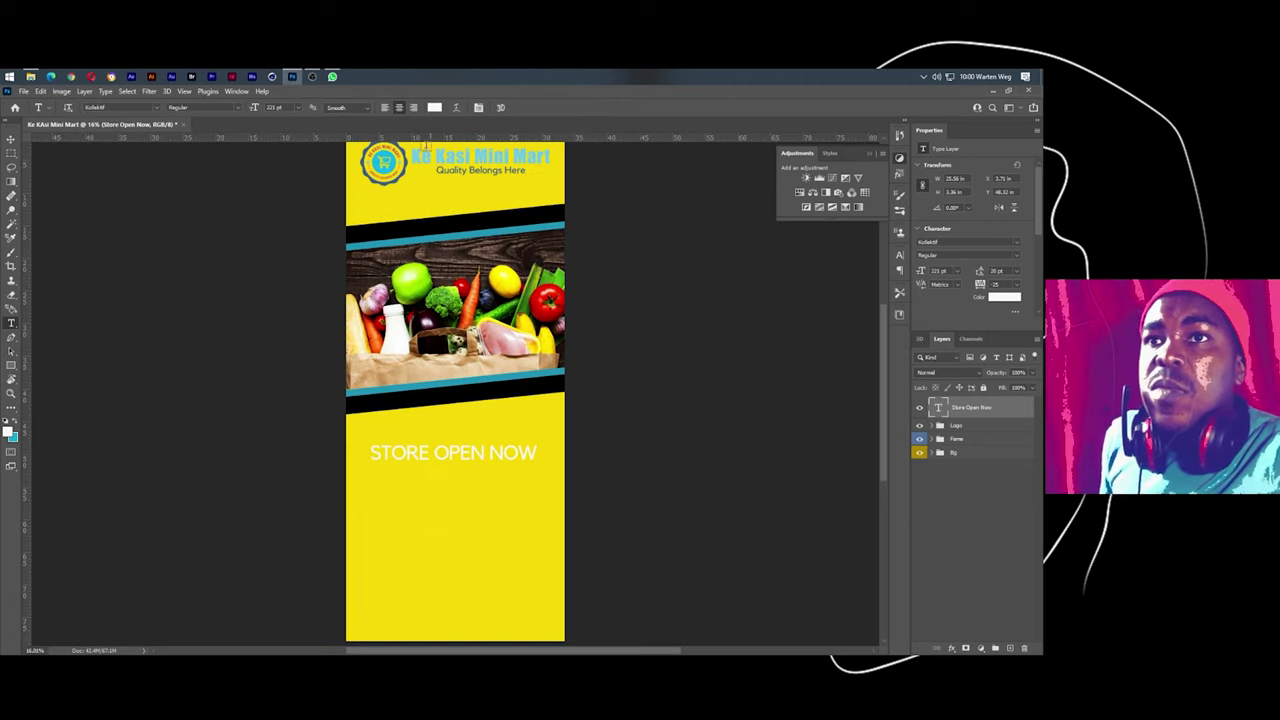
Set the heading to AvantGardeMdITCTT Bold and enlarge it to 248 pt
click(158, 108)
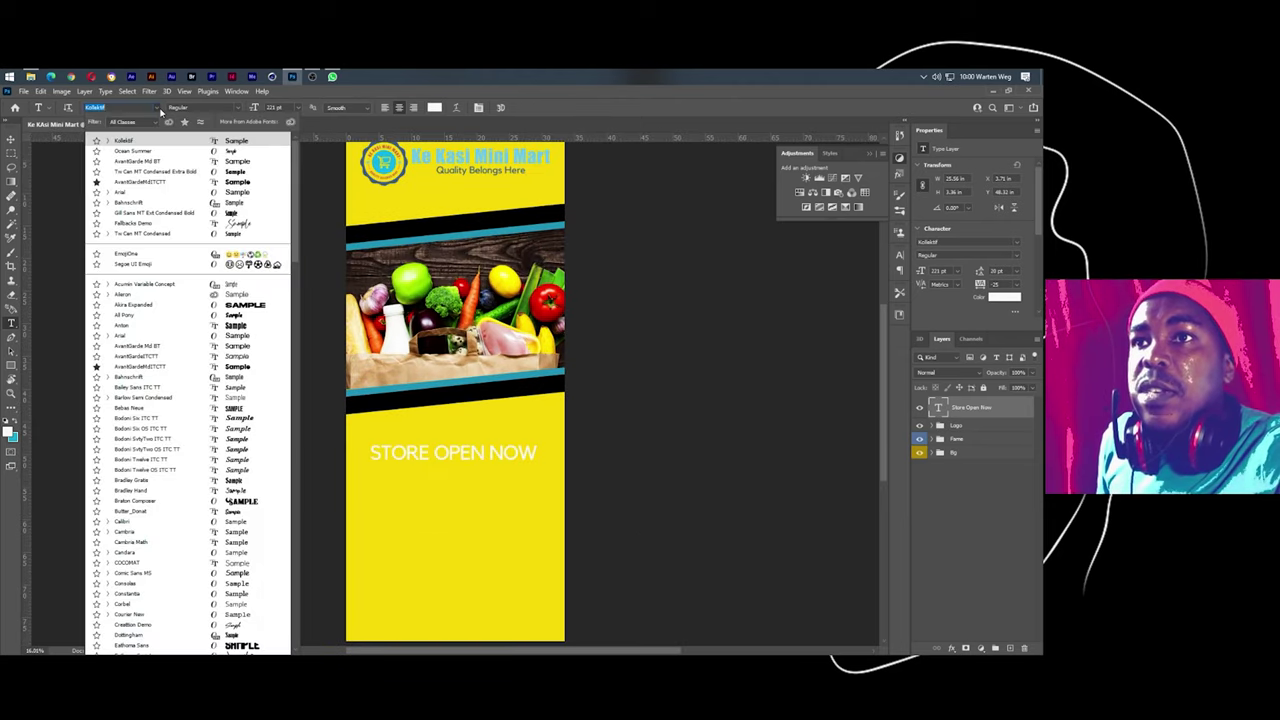
click(183, 185)
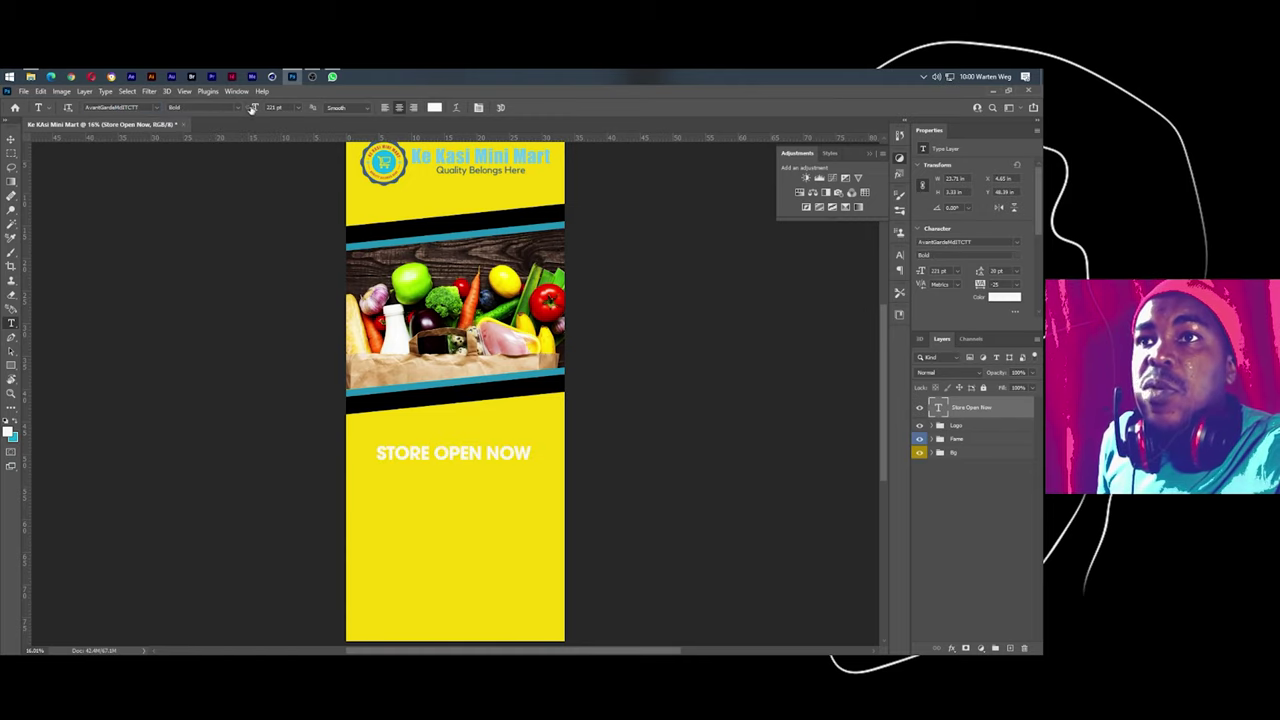
drag(252, 109, 272, 112)
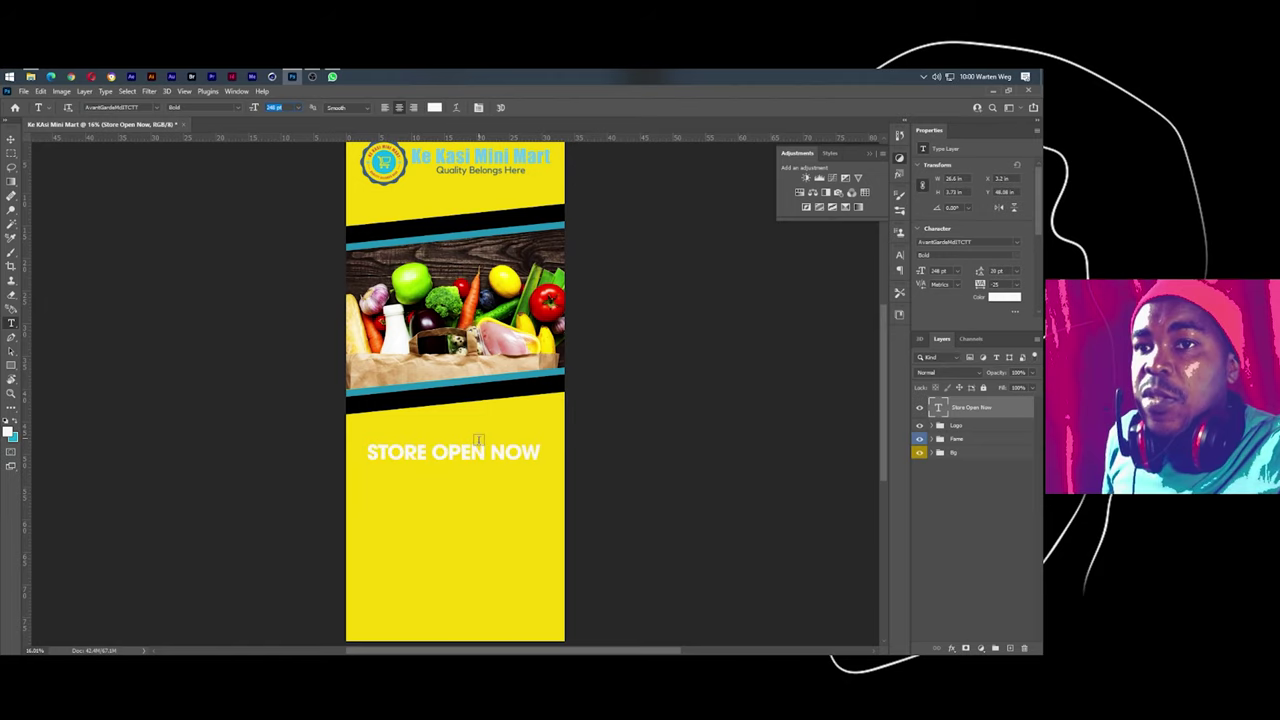
key(Return)
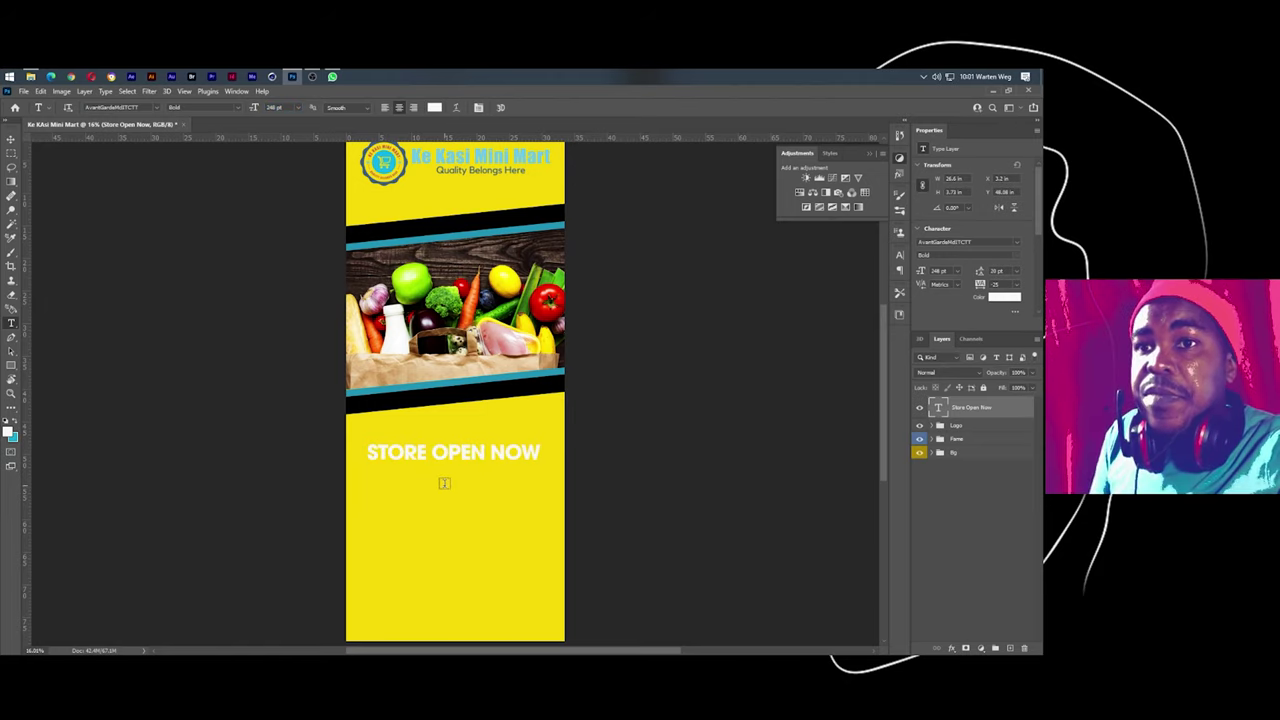
Type 'MONDAY - SUNDAY' as a new line beneath the heading, fixing the typo
click(444, 483)
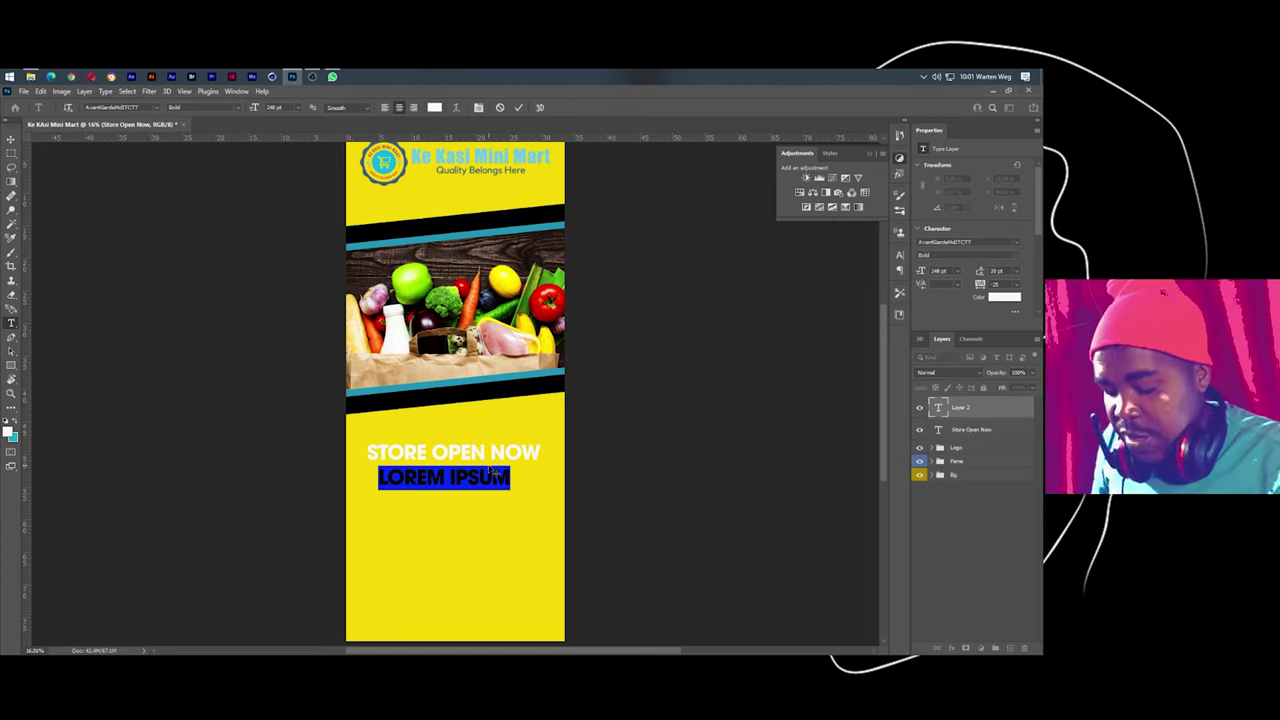
text(MONDA)
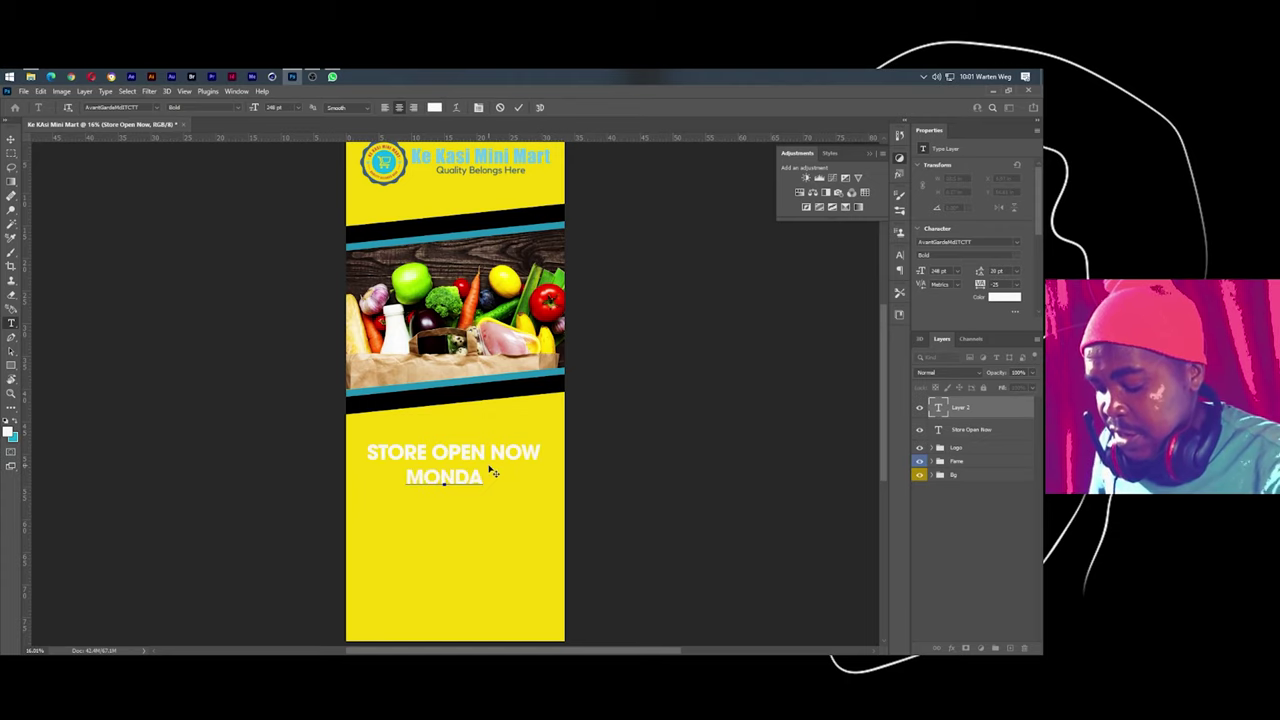
text(Y)
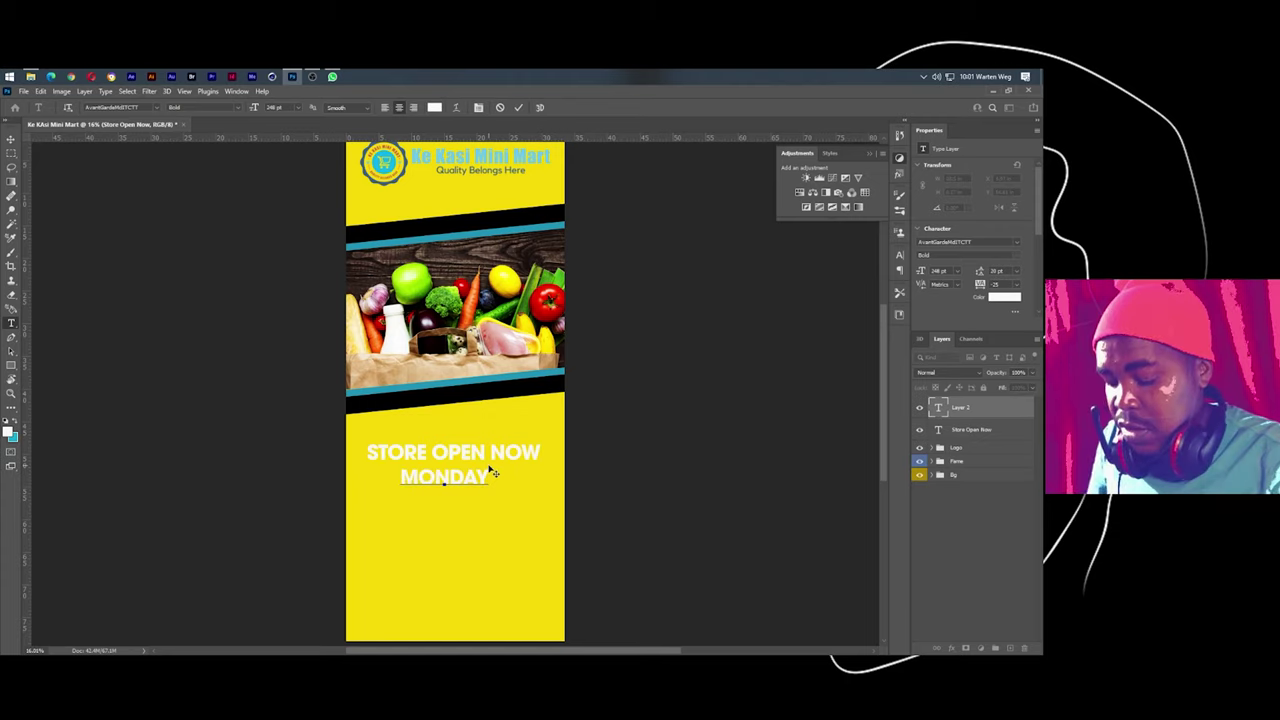
text( -)
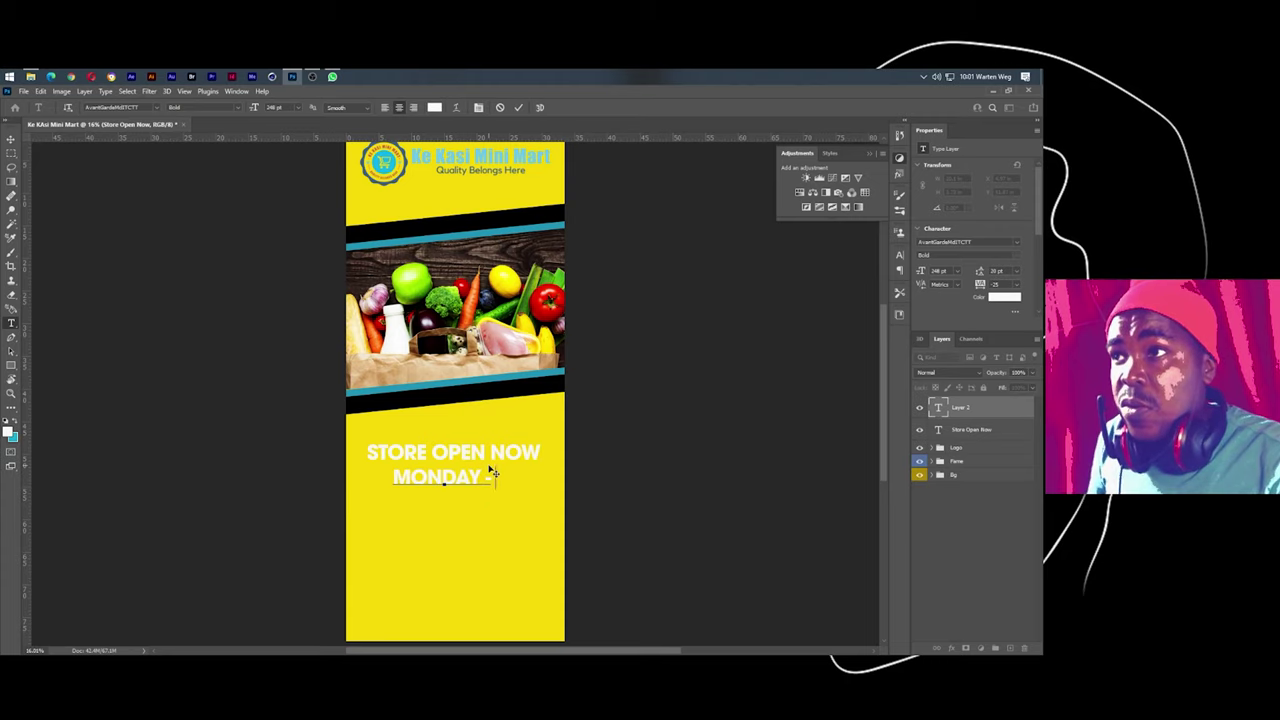
text( SU)
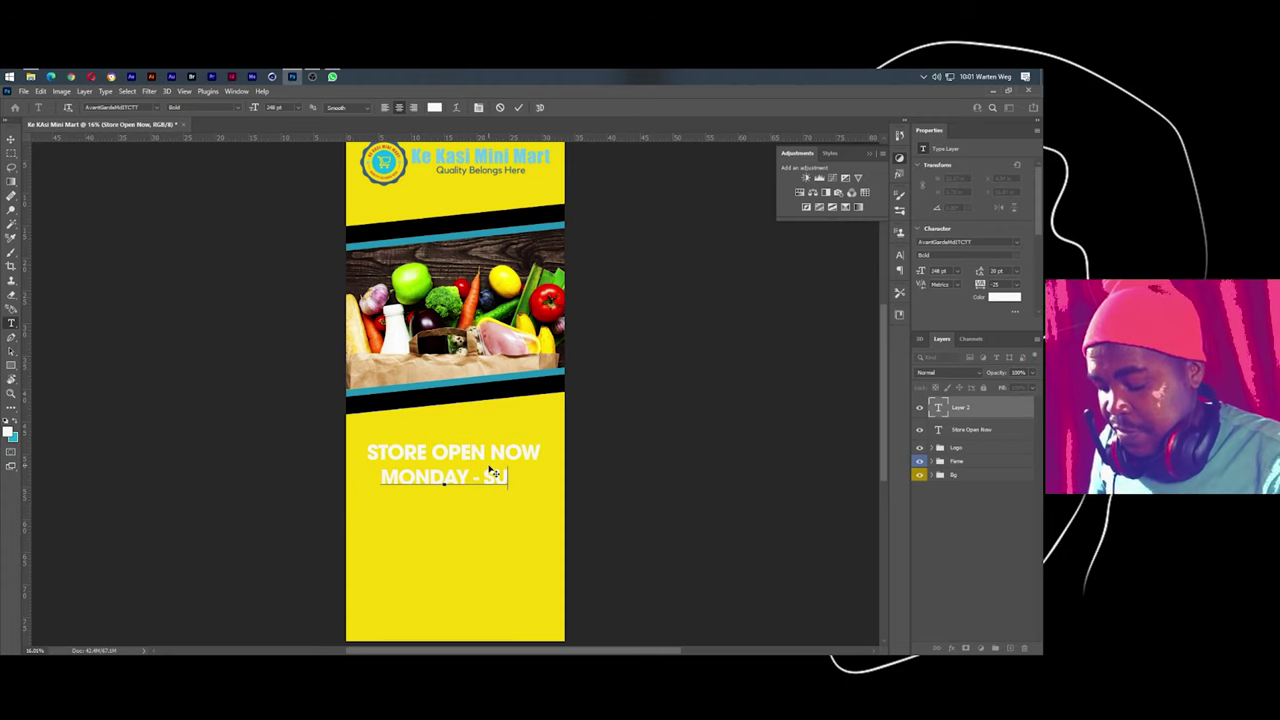
text(NDU)
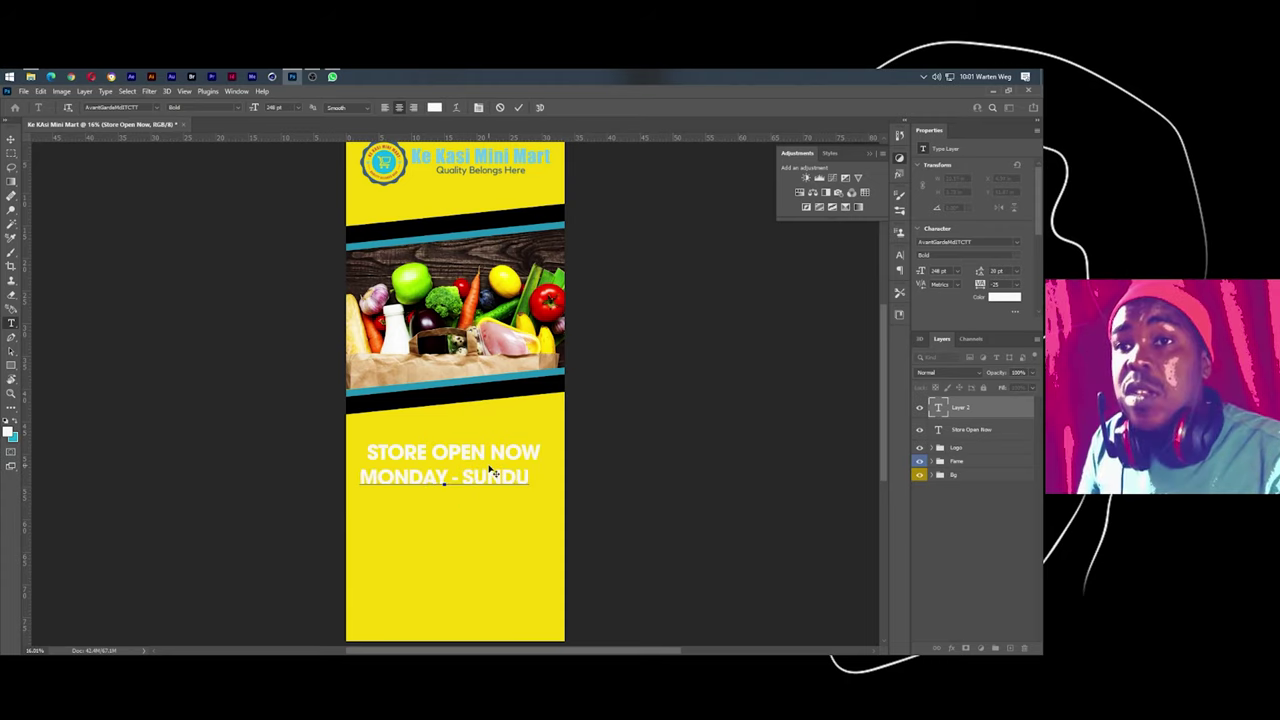
key(BackSpace)
text(Y)
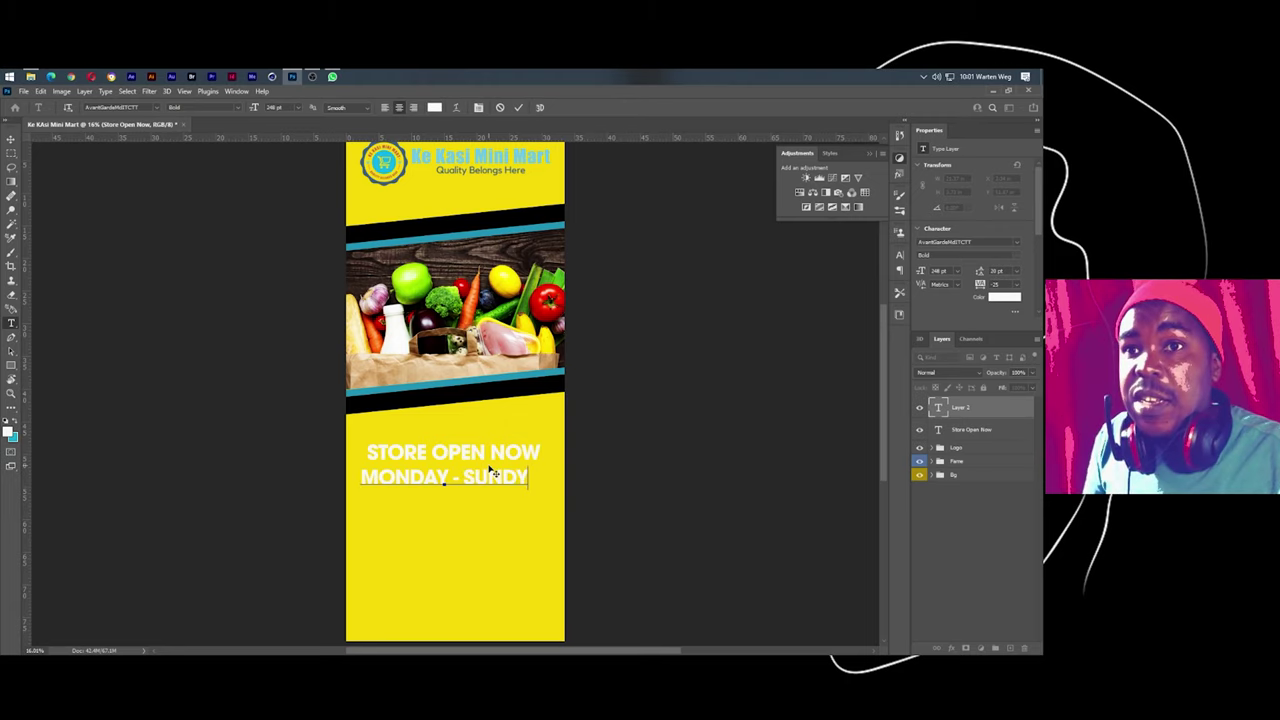
key(Left)
text(A)
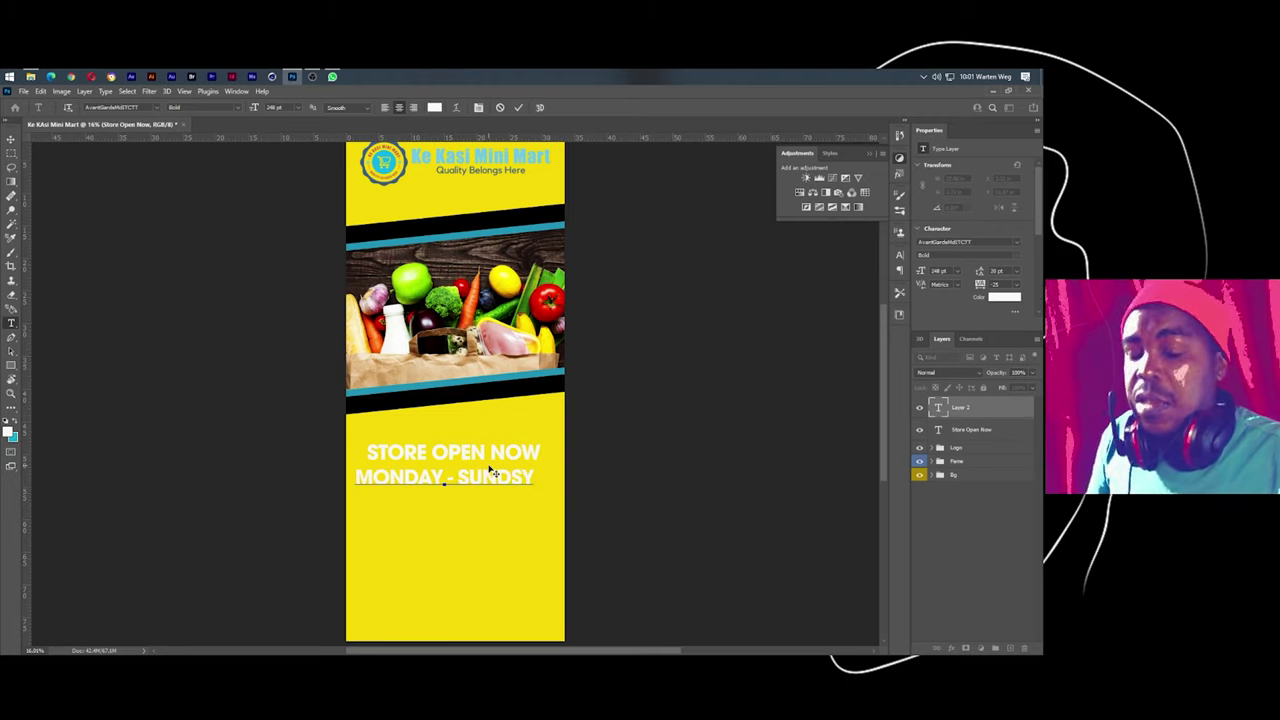
key(Delete)
text(A)
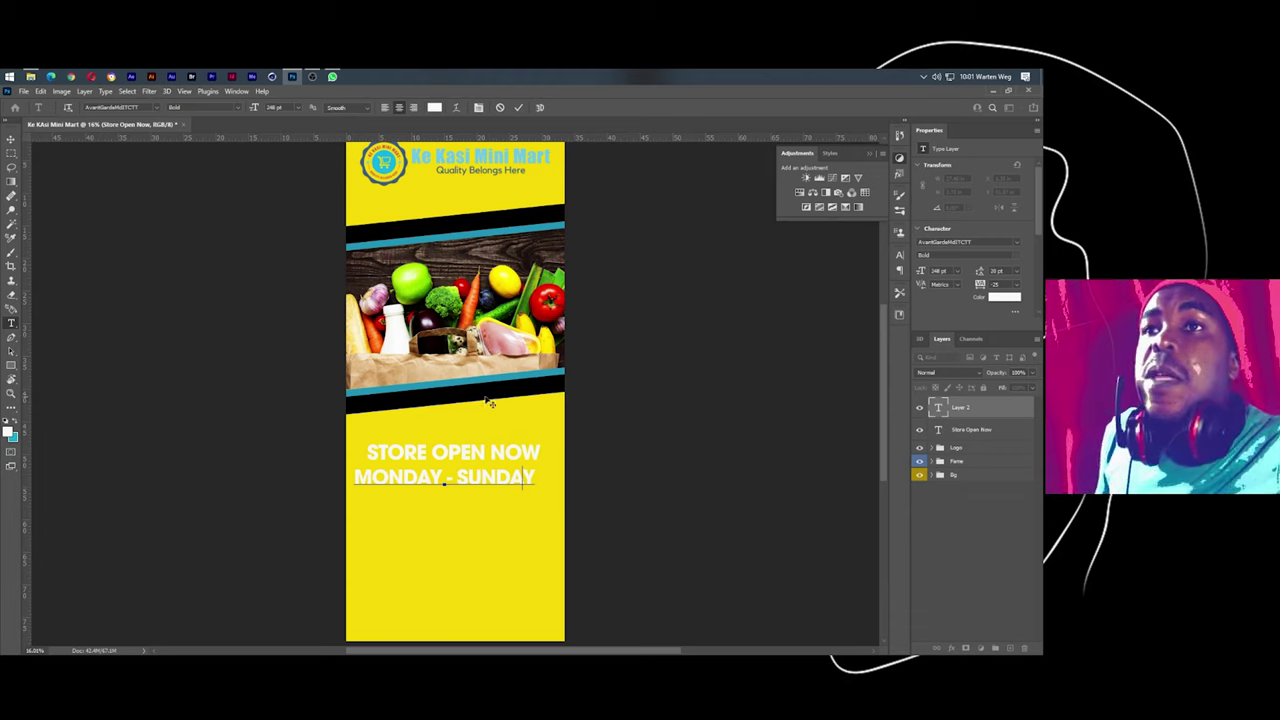
click(518, 107)
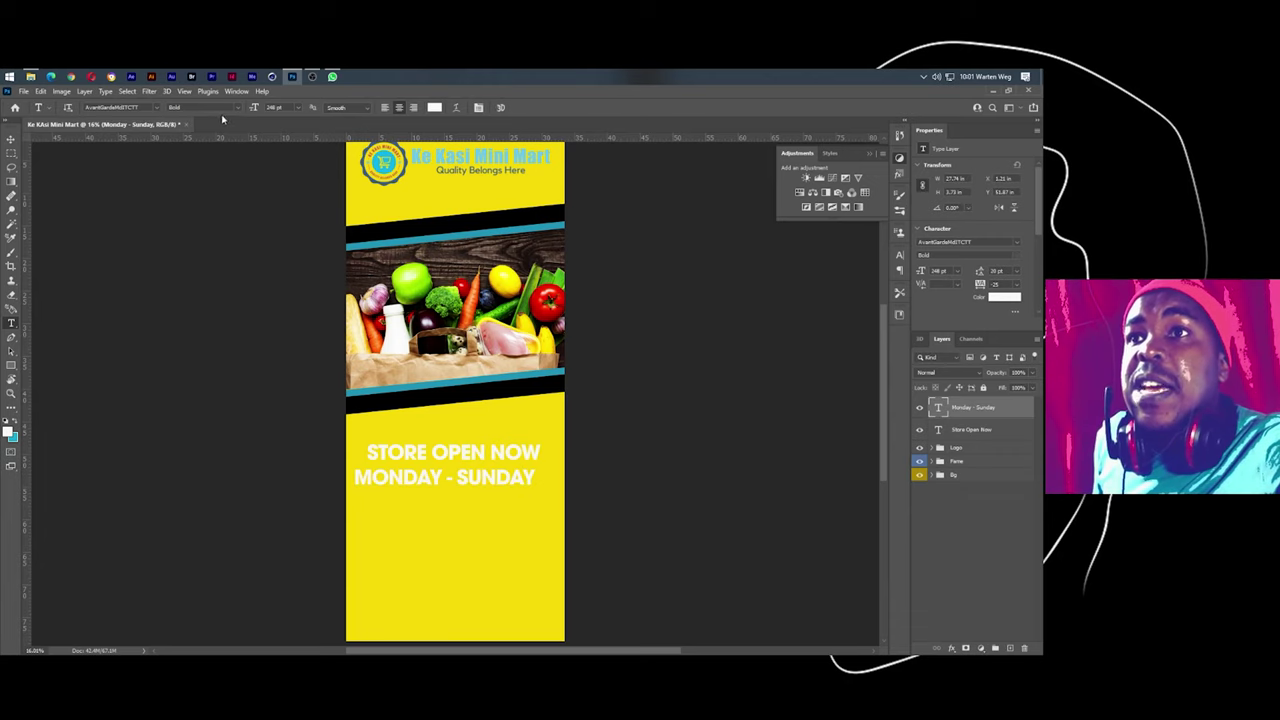
Apply Tw Cen MT Condensed to the days line and turn off All Caps
click(156, 108)
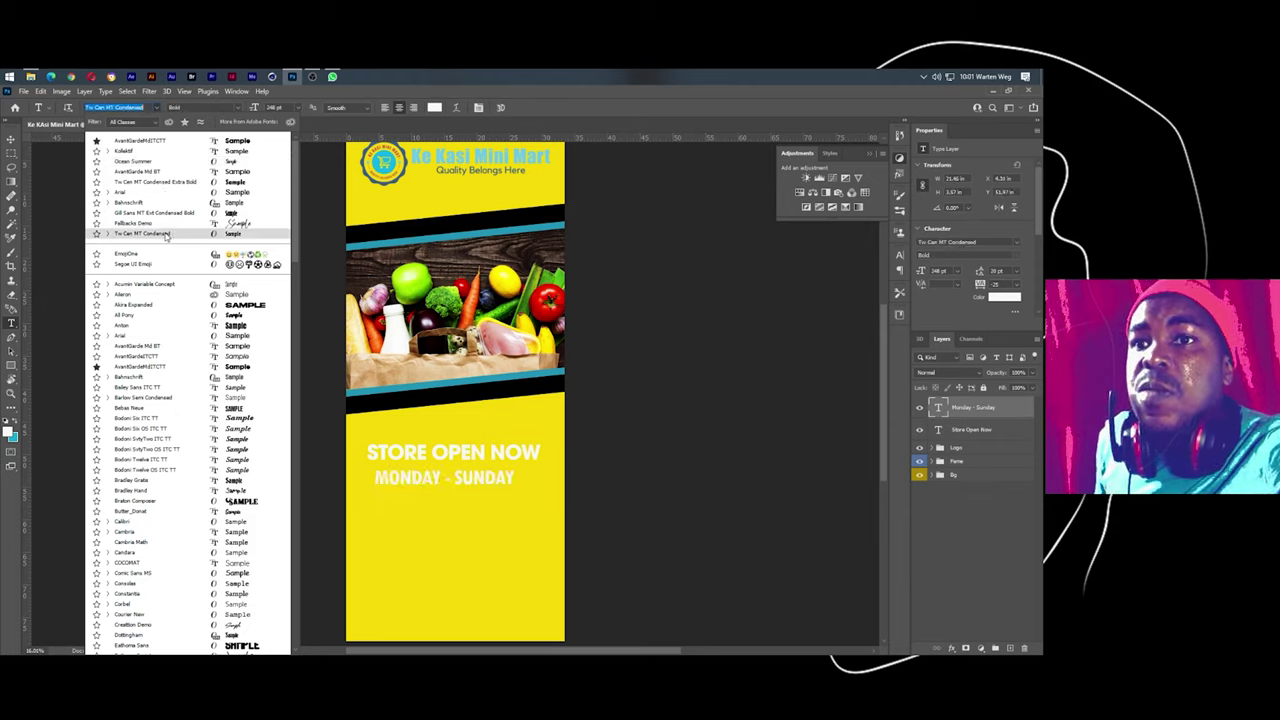
click(166, 235)
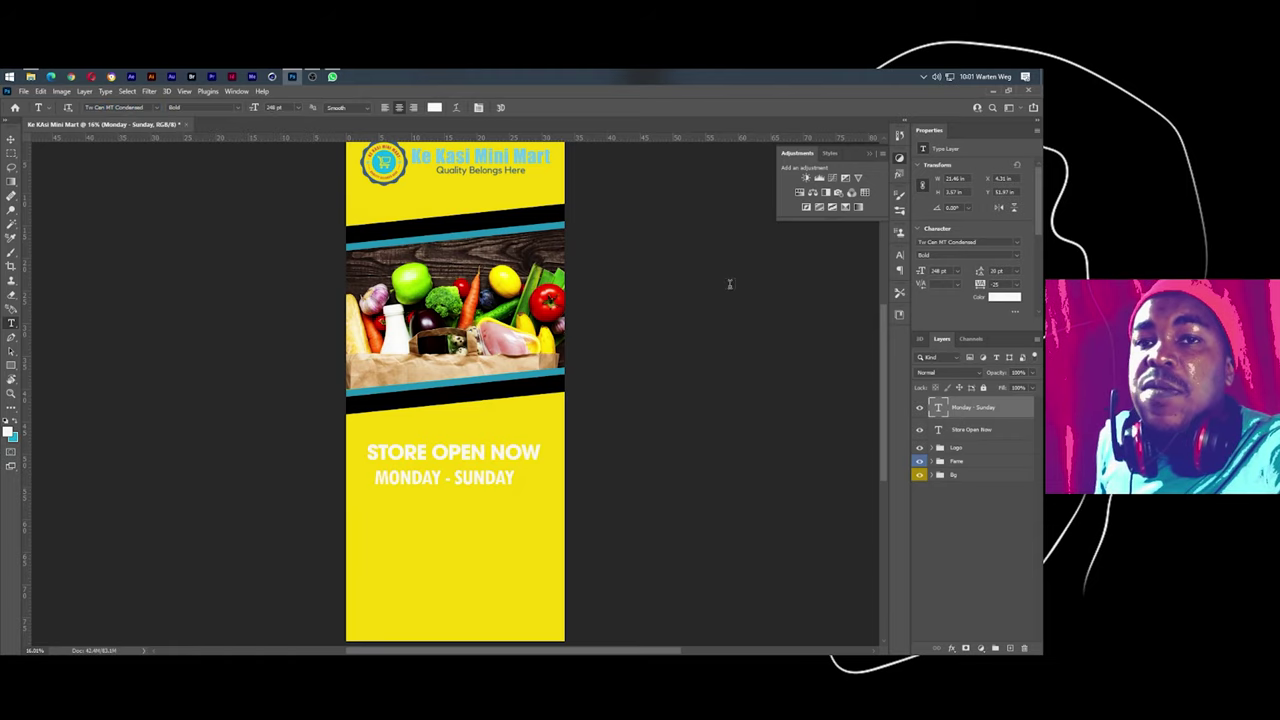
scroll(954, 260, down, 2)
scroll(940, 257, down, 2)
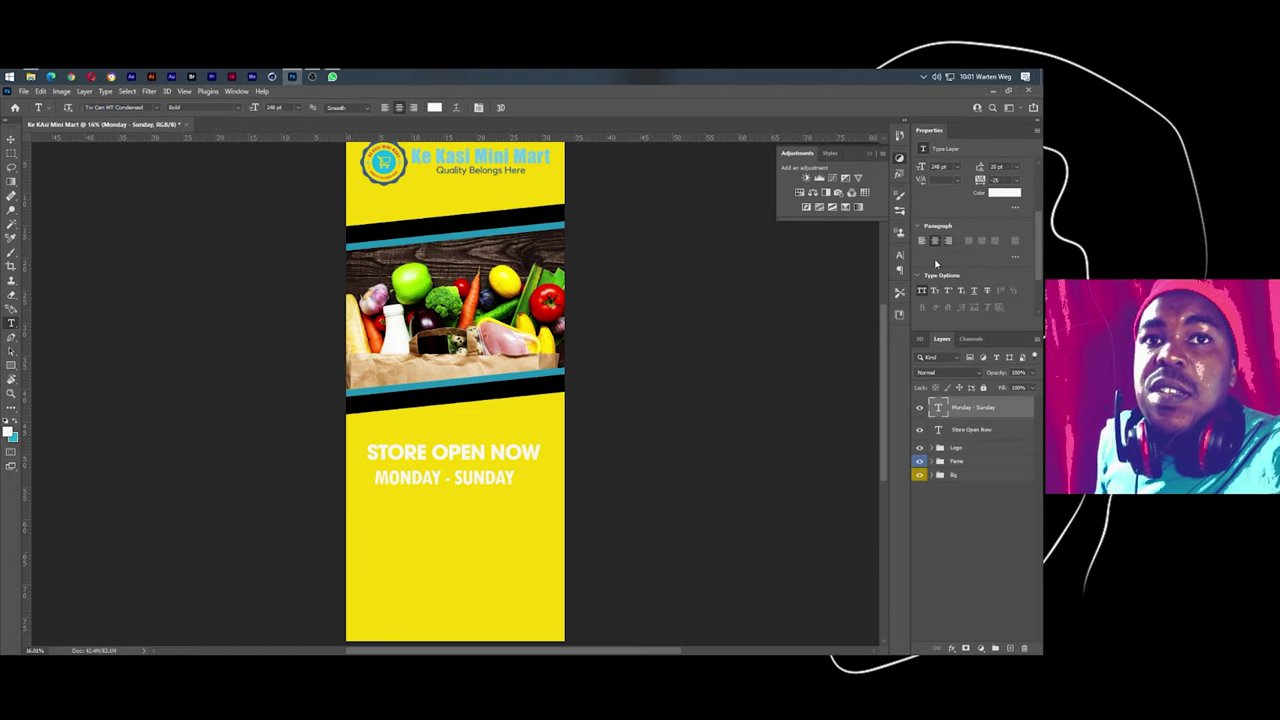
click(921, 293)
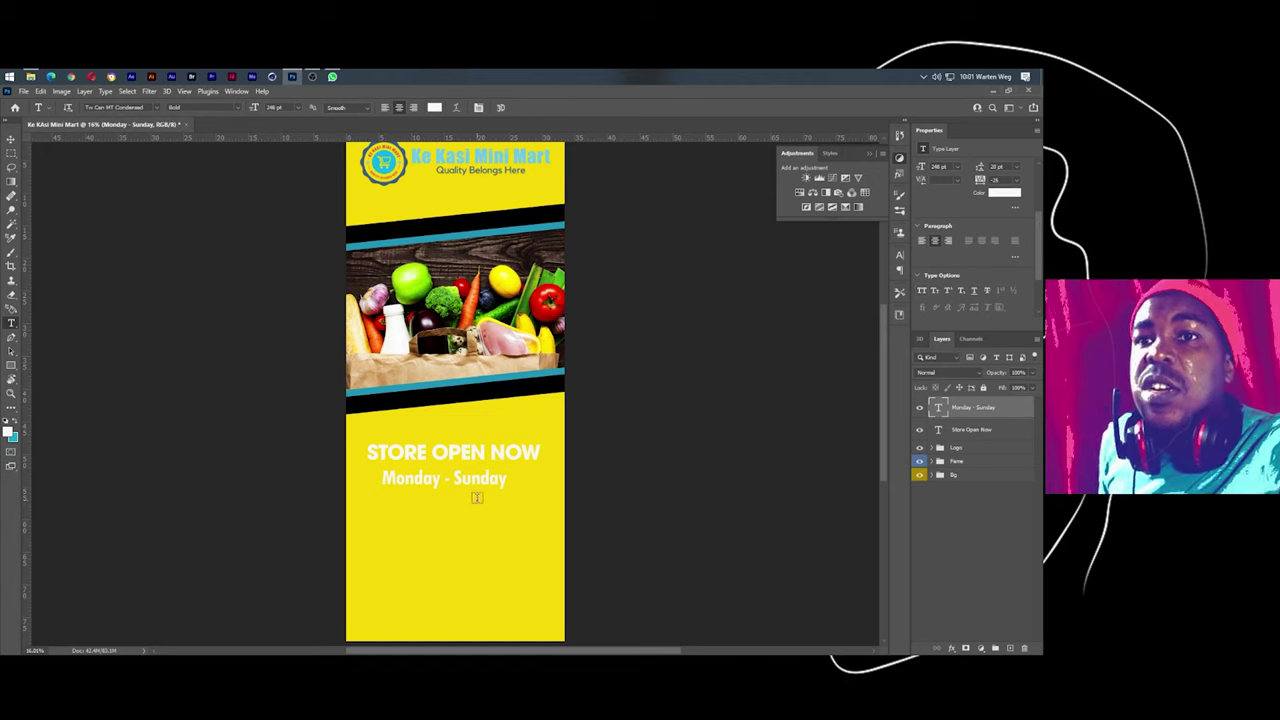
scroll(1015, 195, up, 2)
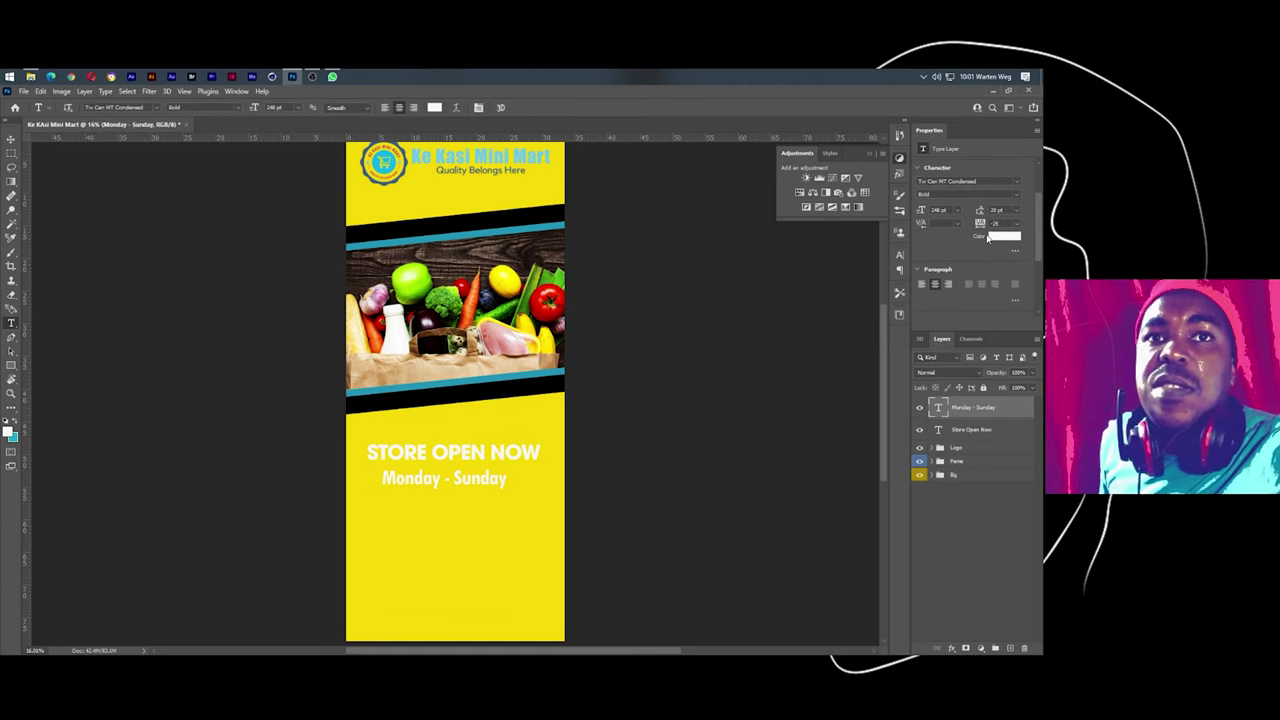
Switch the days line to Kollektif Regular, shrink it slightly, and duplicate it below
click(1020, 186)
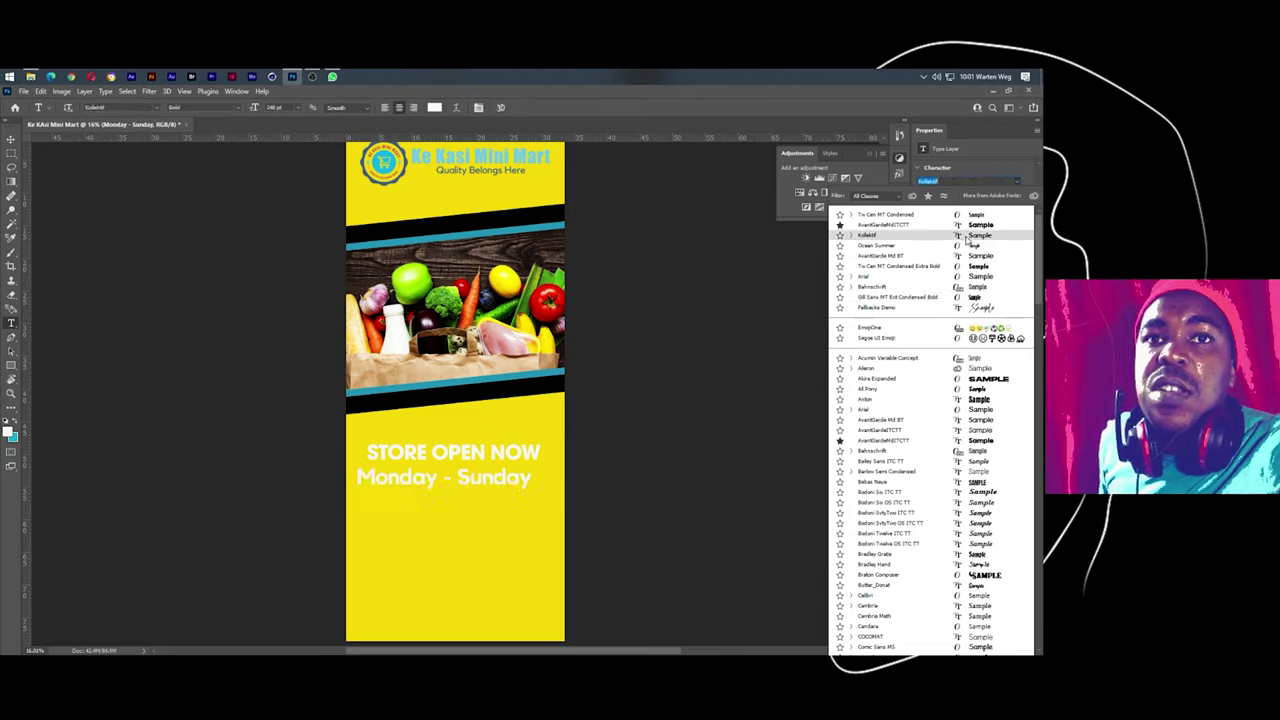
click(850, 235)
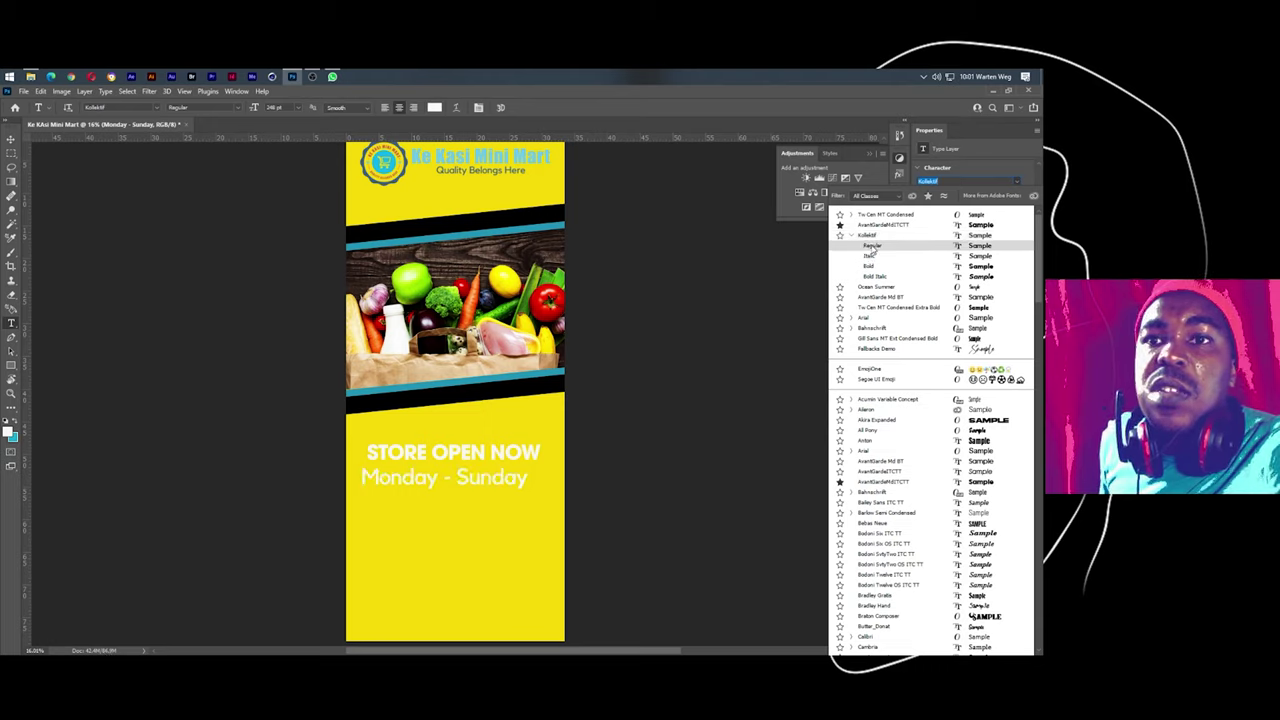
click(872, 247)
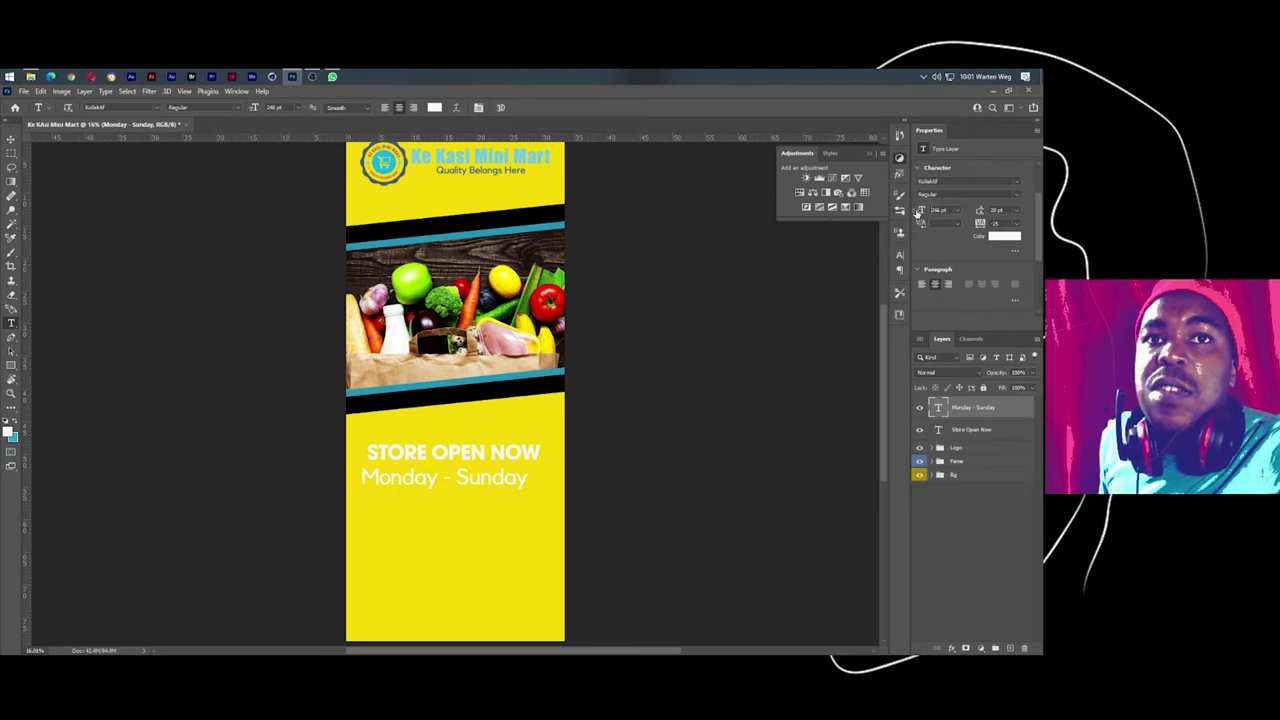
drag(918, 212, 898, 213)
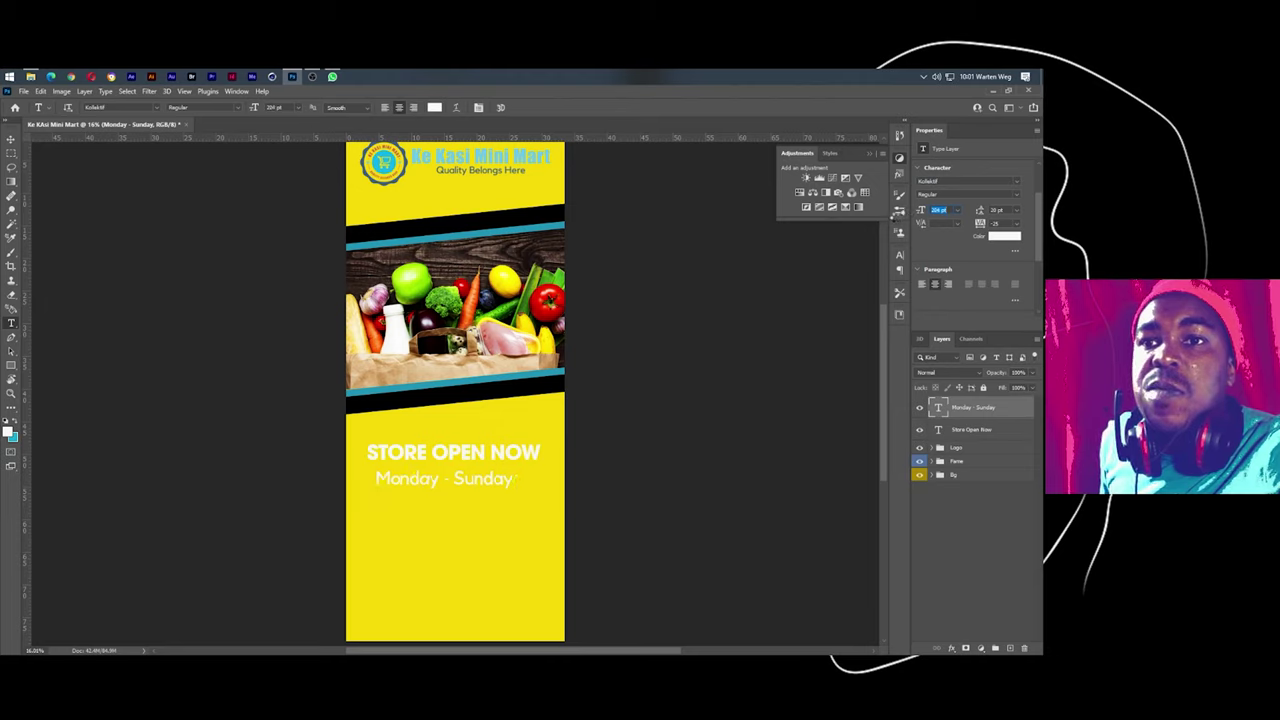
drag(472, 483, 479, 514)
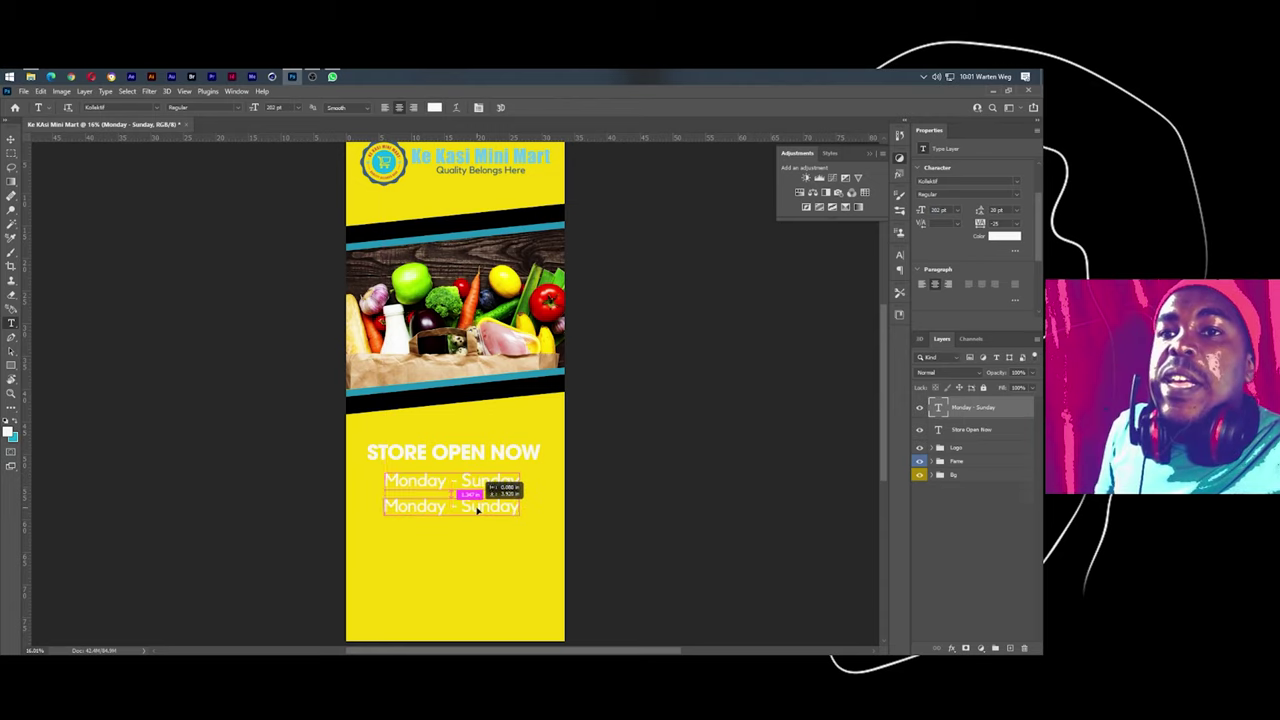
Replace the copied line's text with '7:30 - 19:00' and nudge it just under Monday - Sunday
triple_click(507, 512)
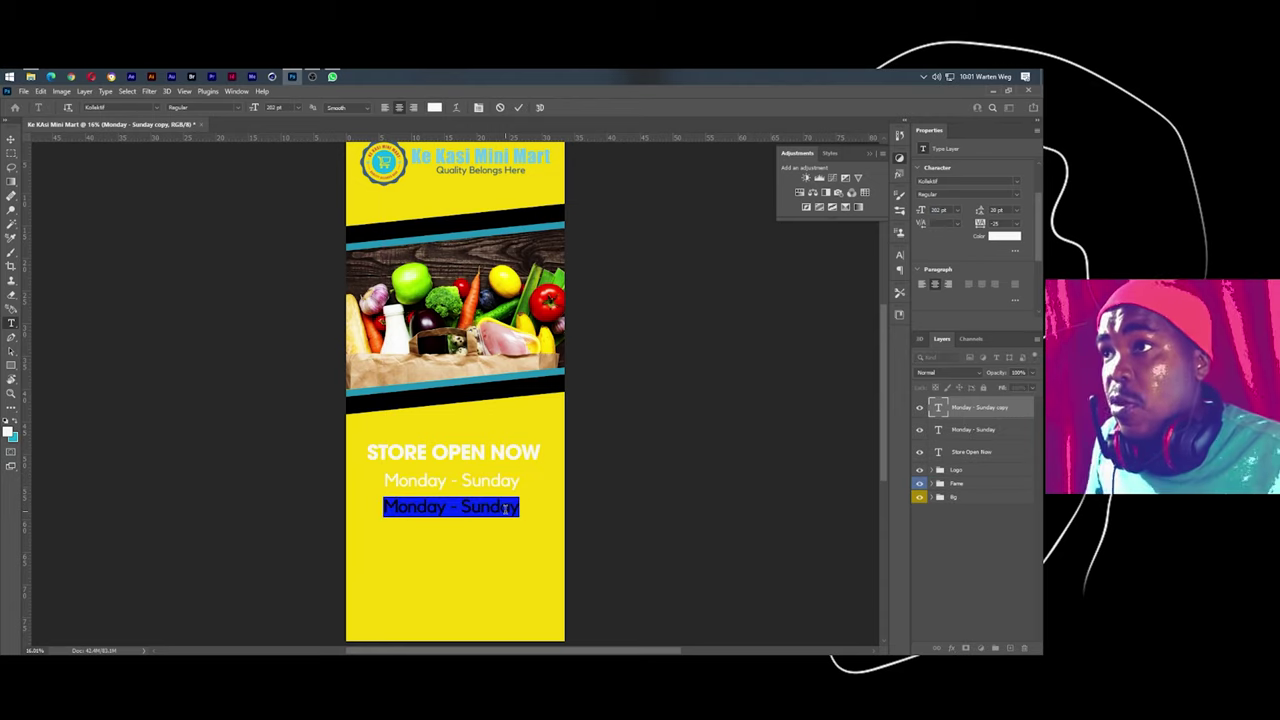
key(BackSpace)
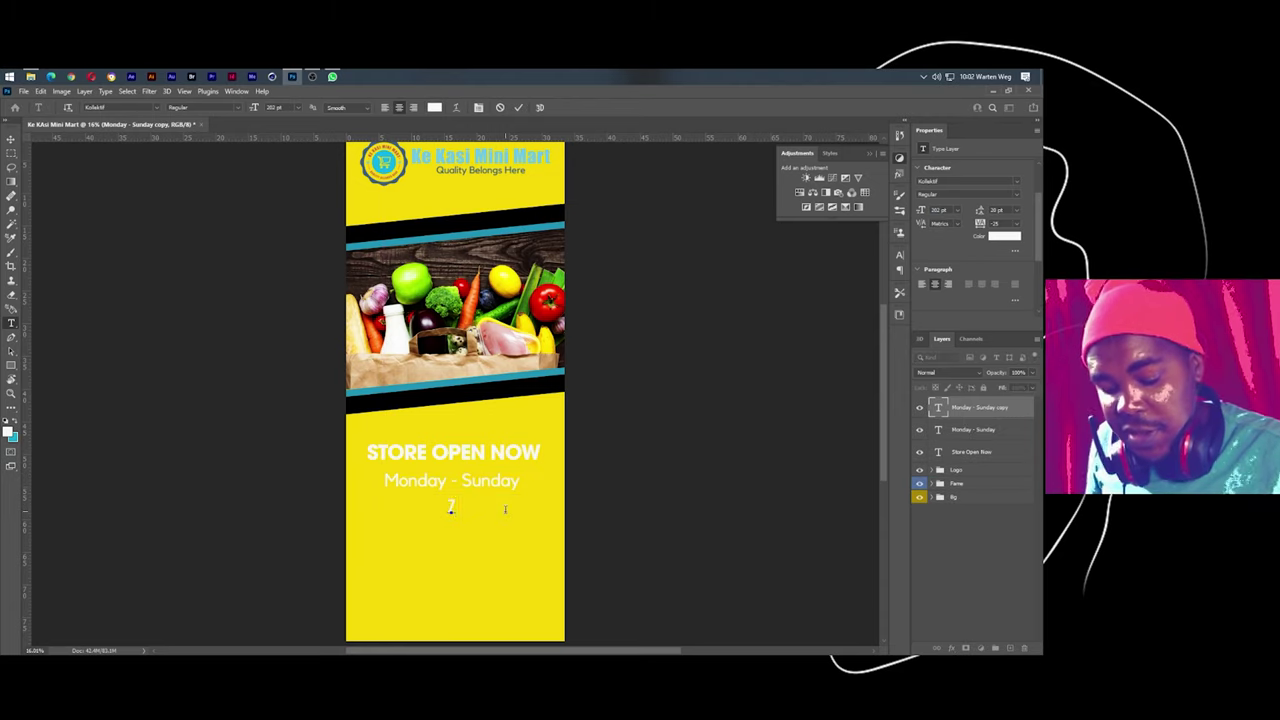
text(7:30)
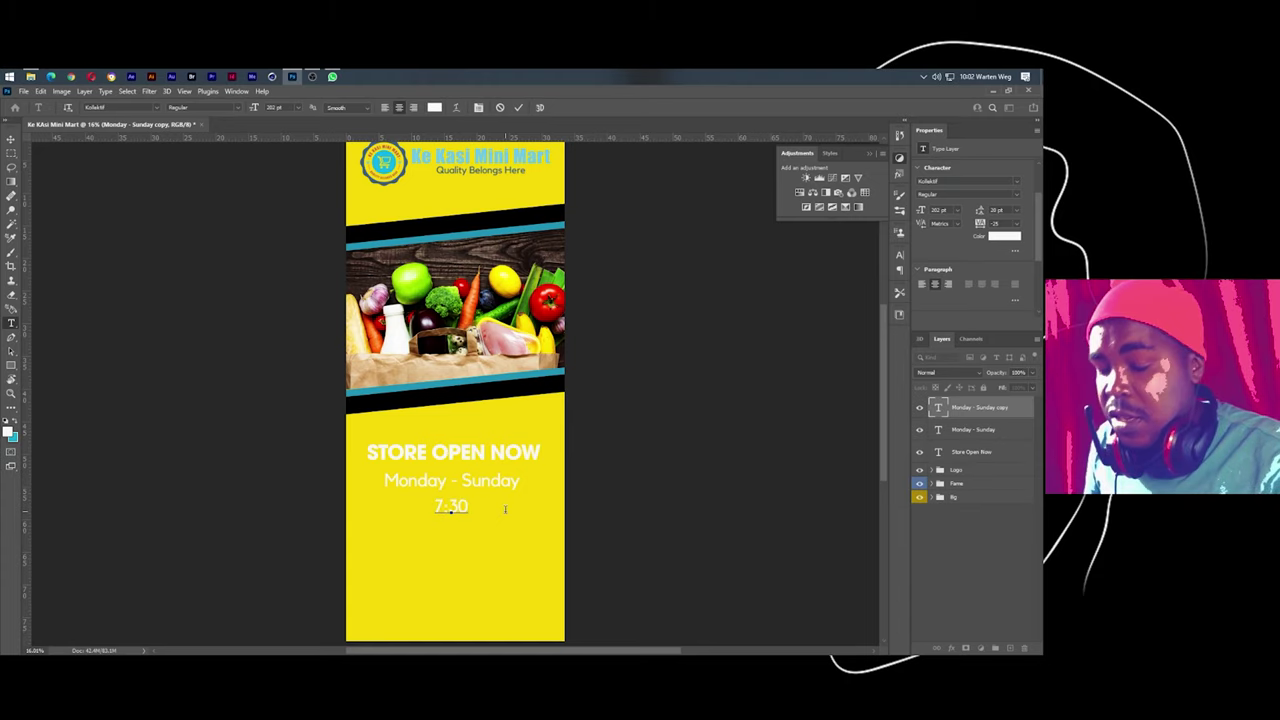
text( -)
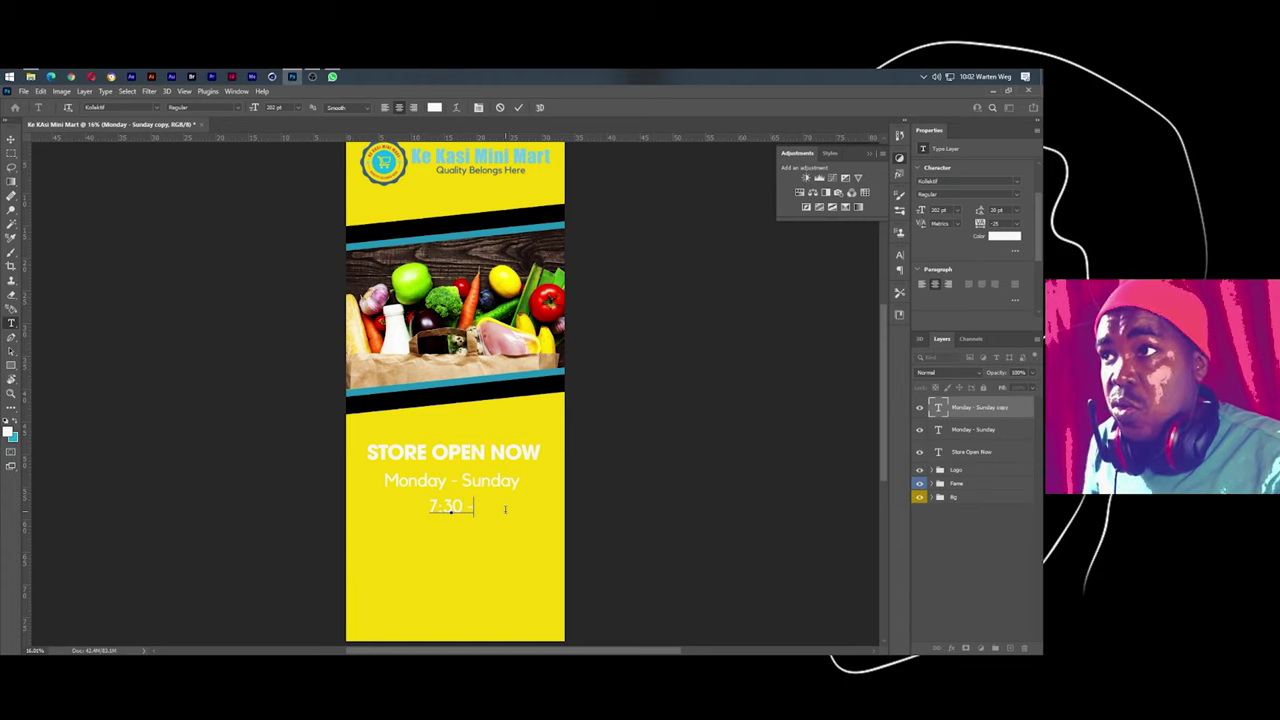
text( 19)
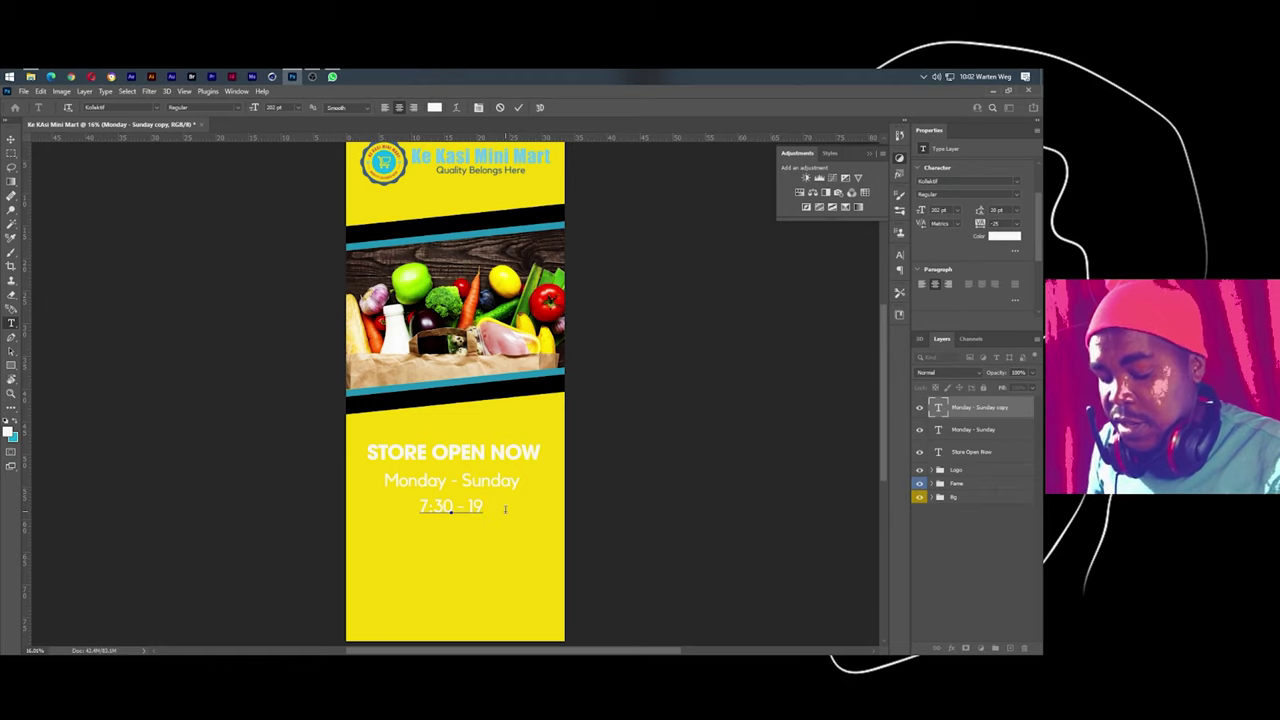
text(:00)
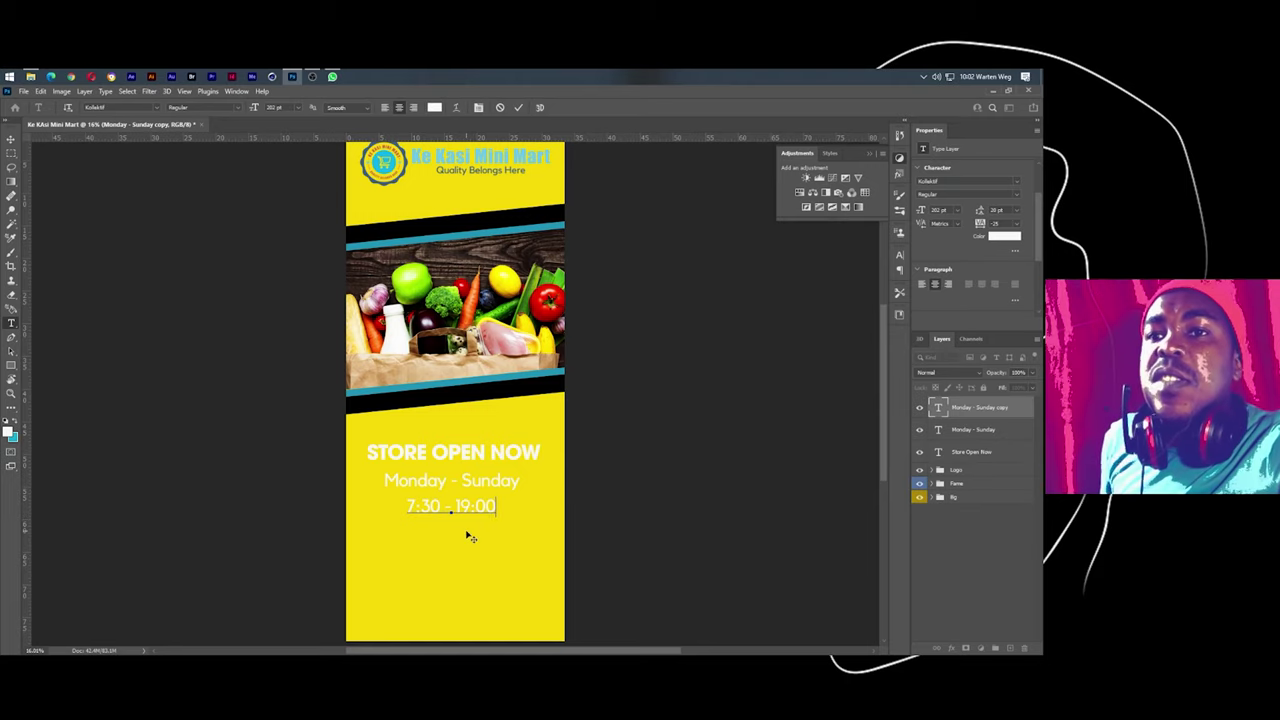
drag(472, 537, 470, 532)
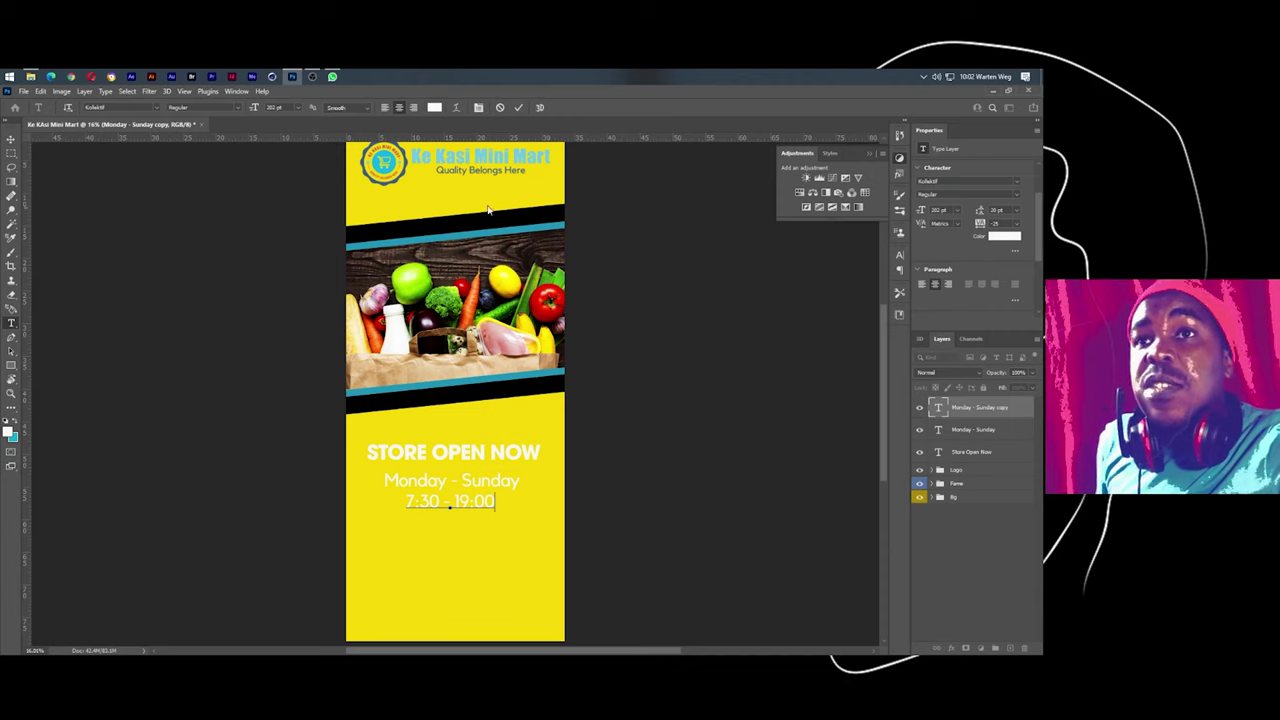
click(519, 108)
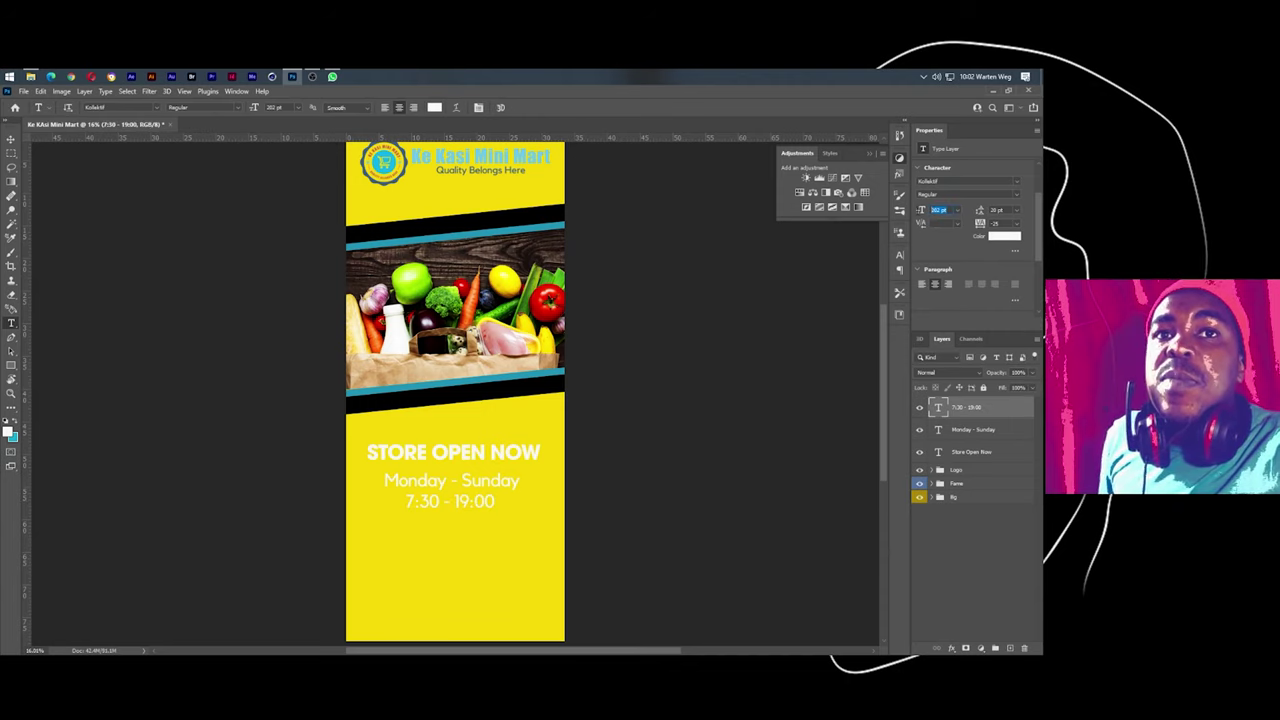
Reduce the hours and Monday - Sunday lines to a smaller font size (190)
text(190)
key(Return)
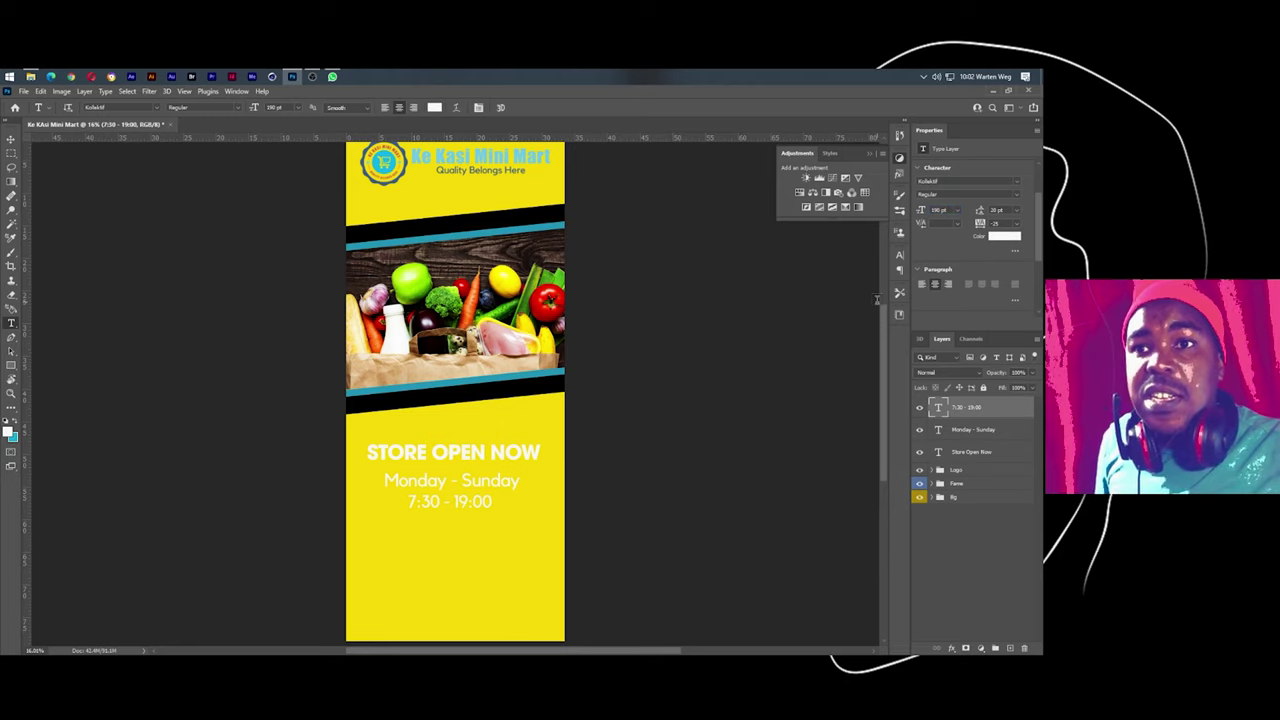
click(948, 432)
click(937, 210)
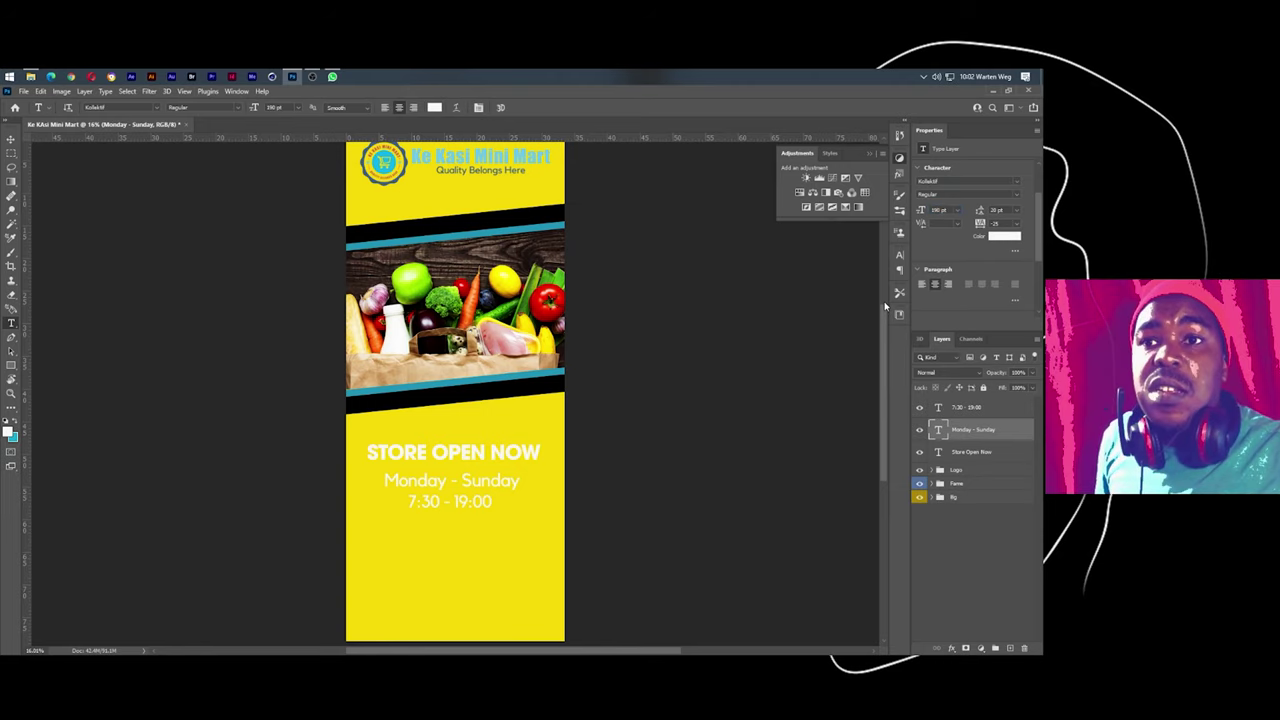
key(Return)
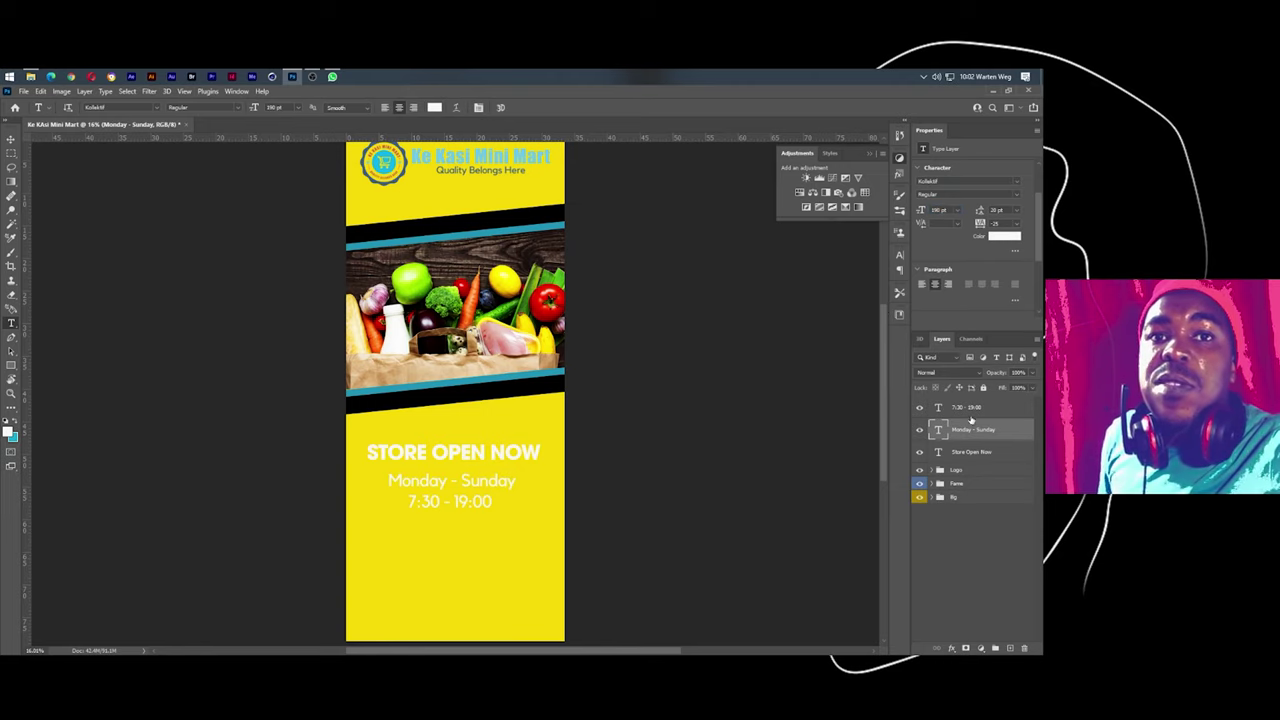
Raise the day and hours lines closer to the heading, then select all three text lines
shift+click(970, 416)
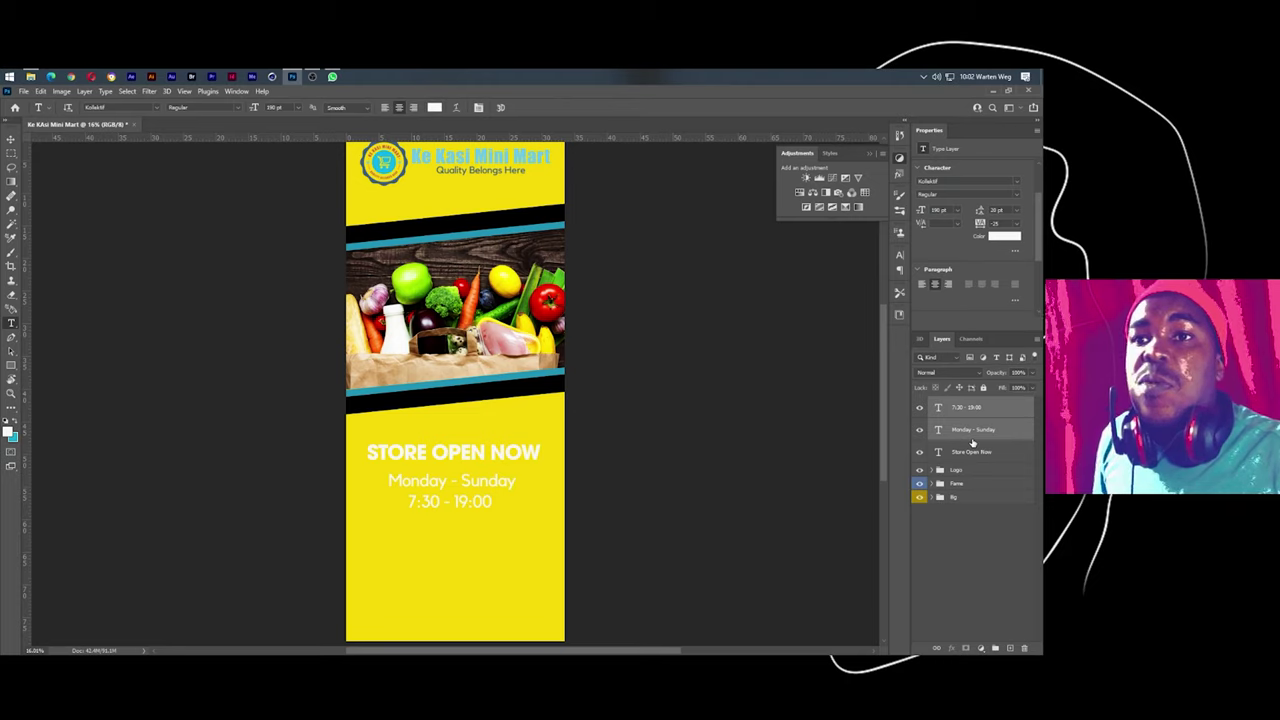
key(shift+Up)
key(shift+Up)
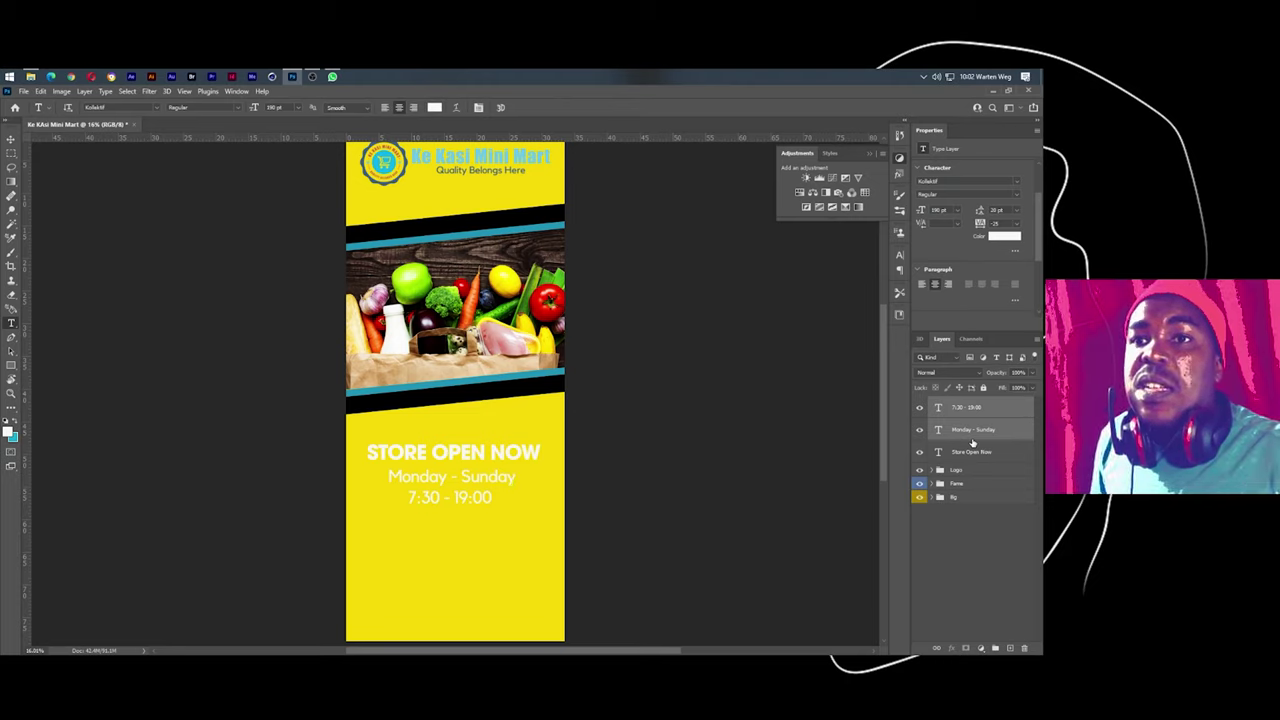
key(shift+Up)
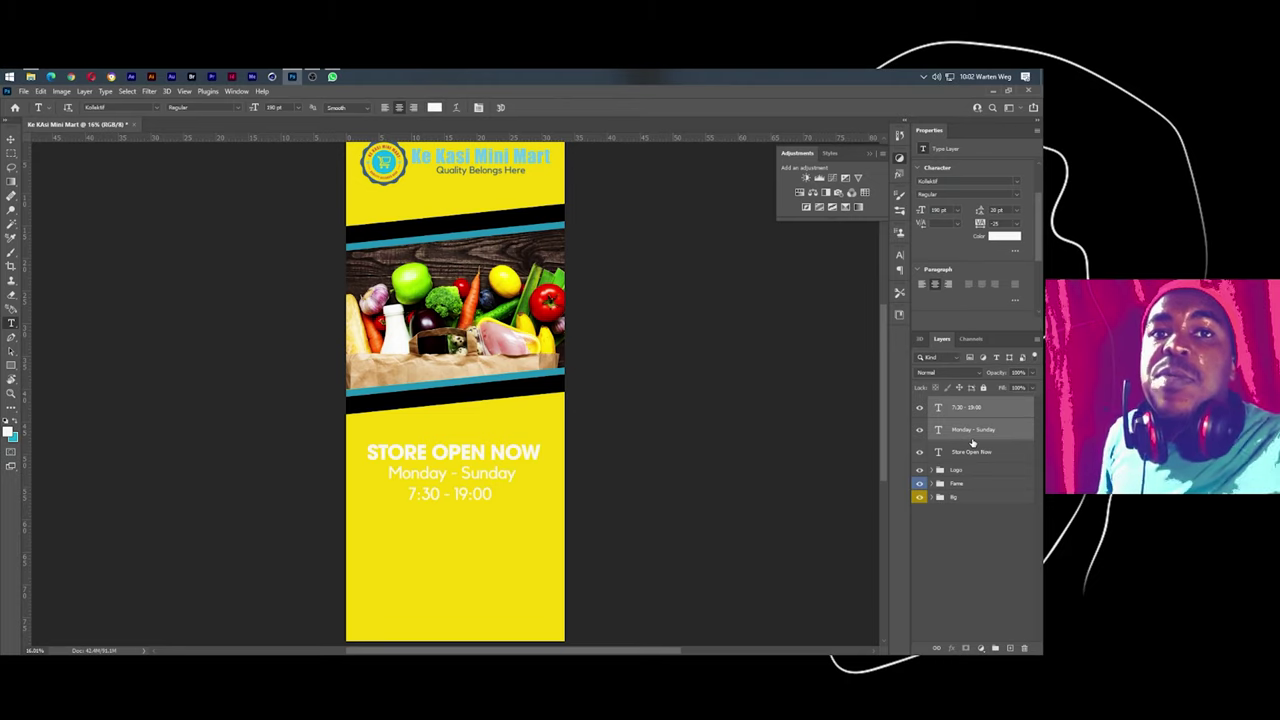
click(960, 408)
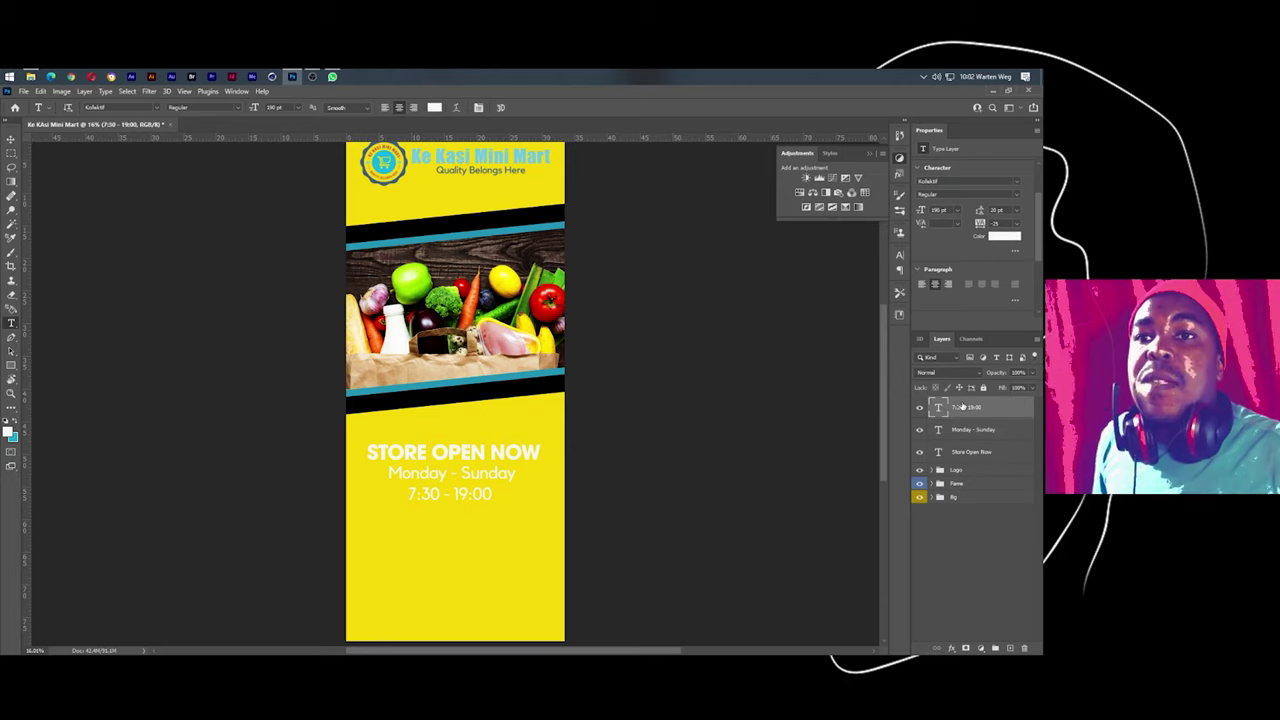
key(Up)
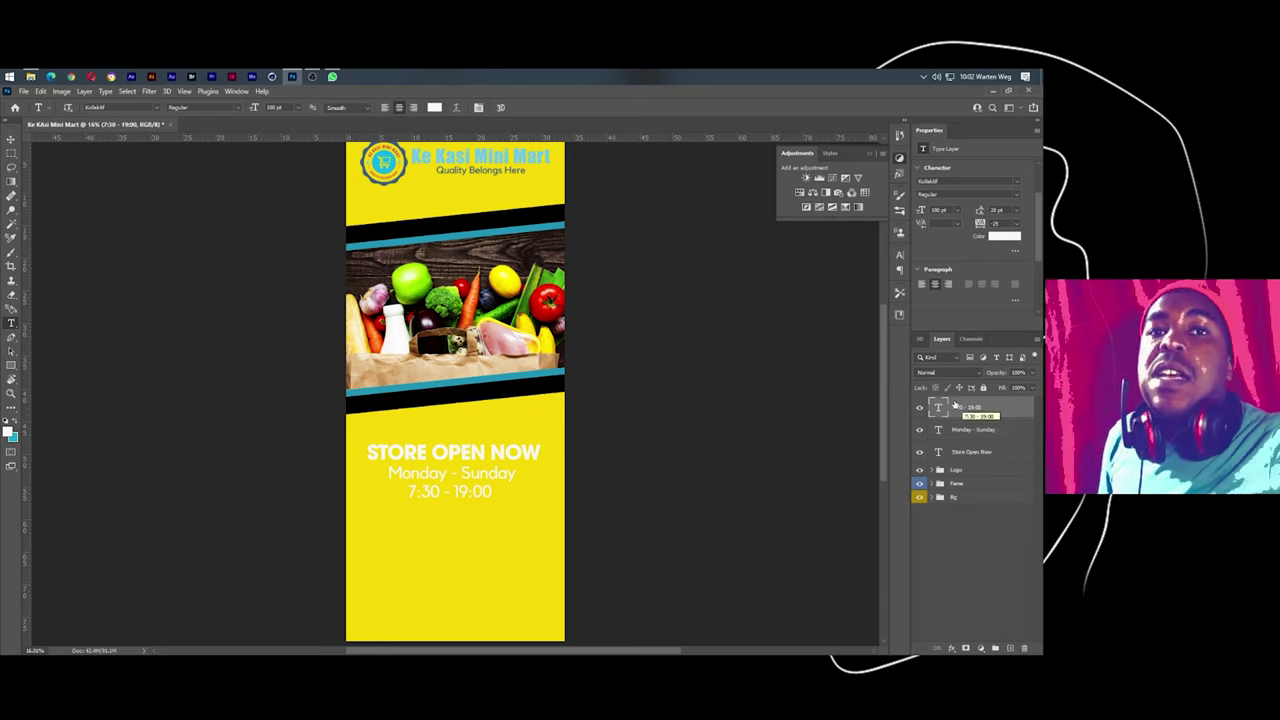
shift+click(958, 451)
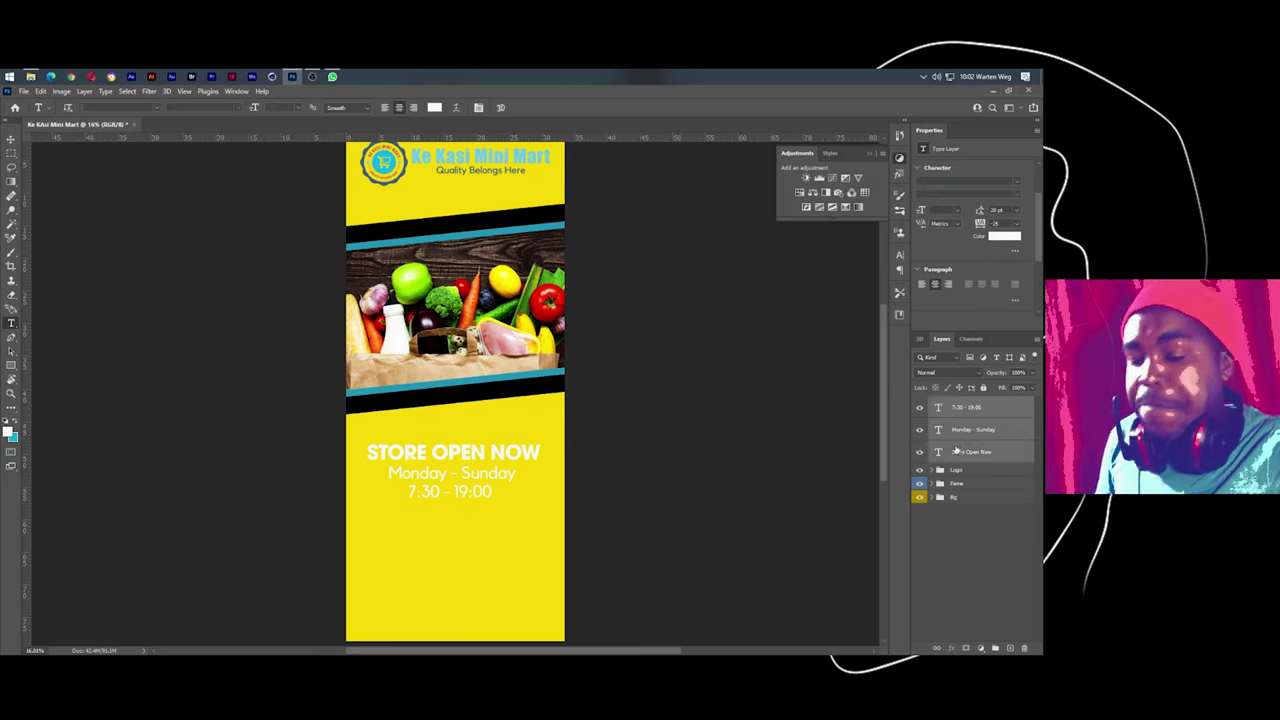
Centre the three text lines horizontally and colour them black
key(v)
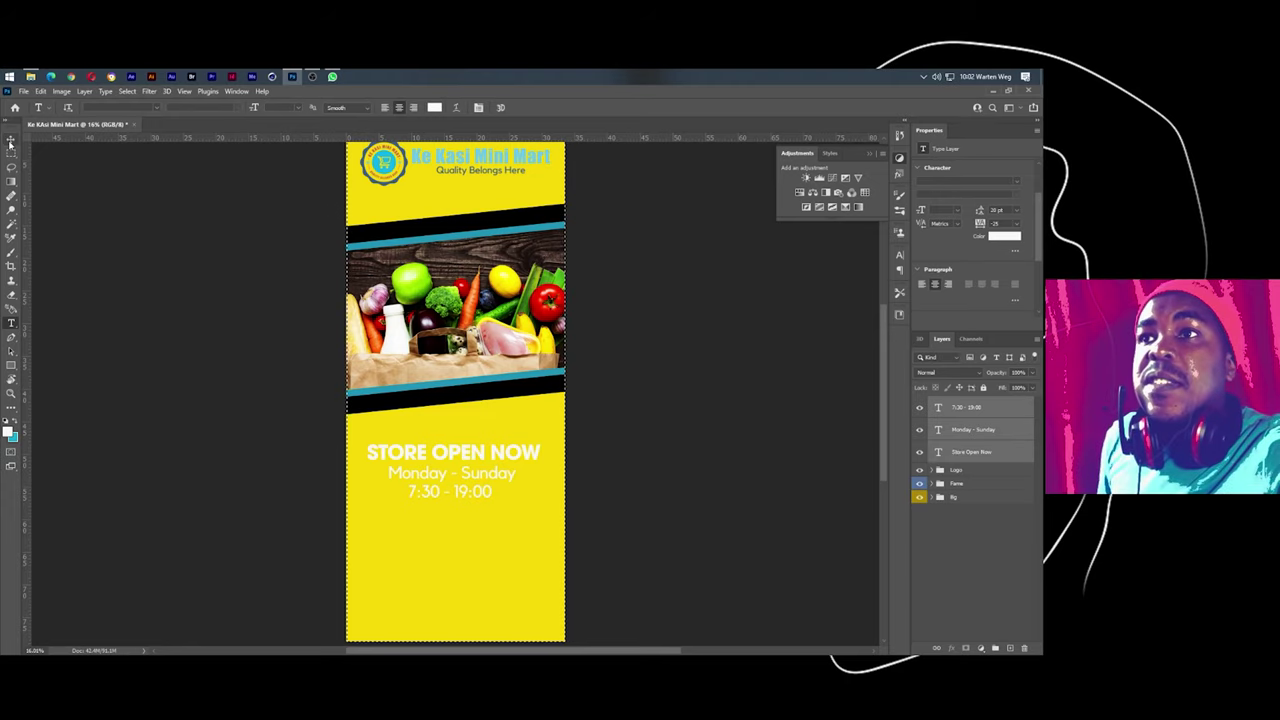
click(248, 108)
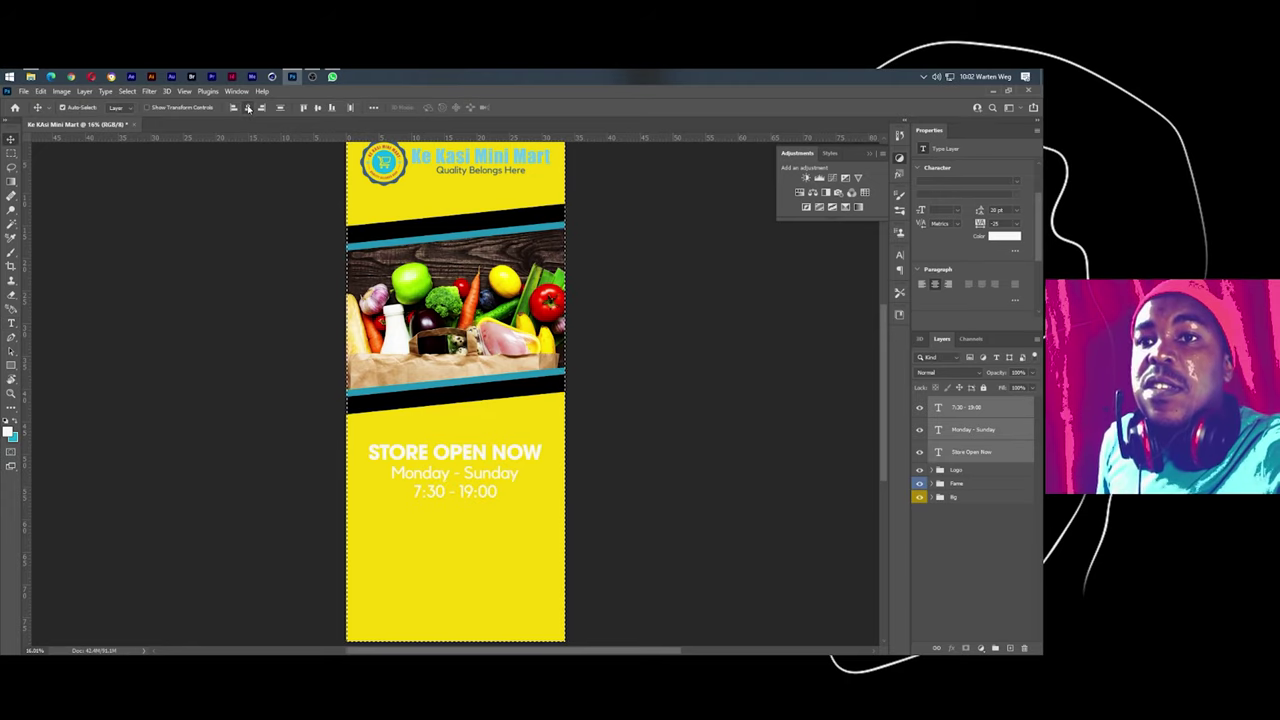
click(1004, 236)
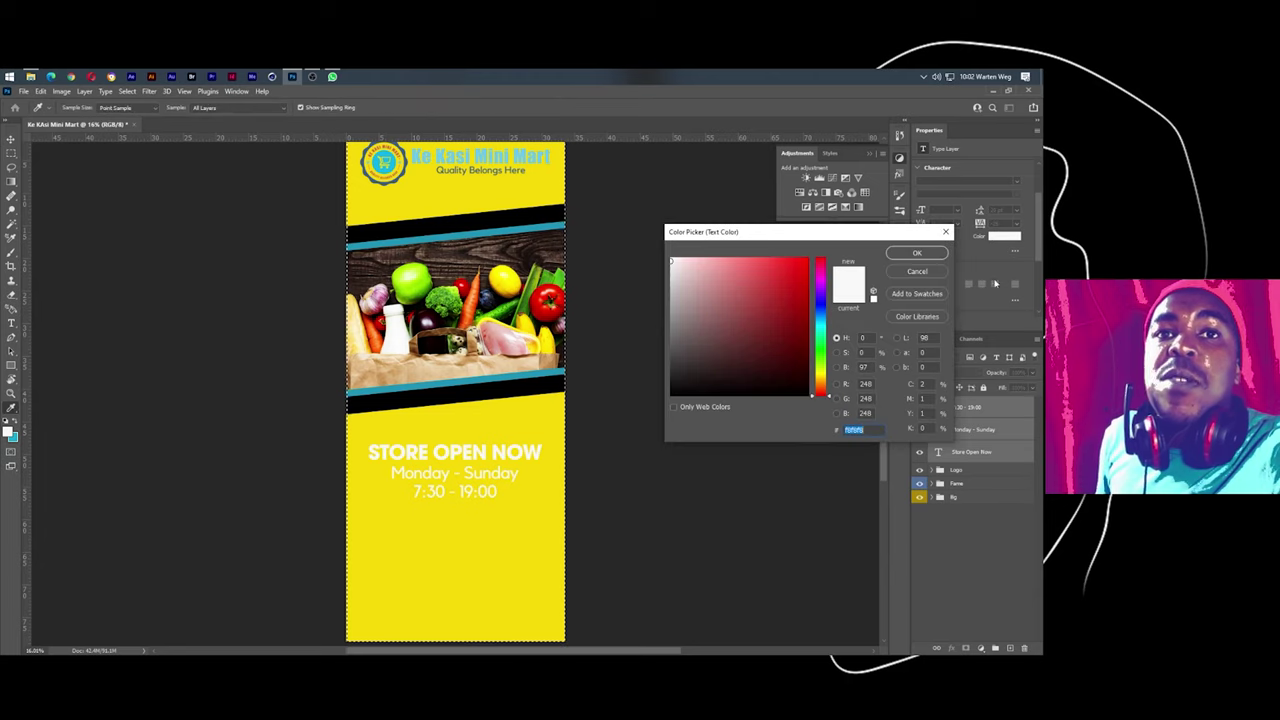
click(809, 396)
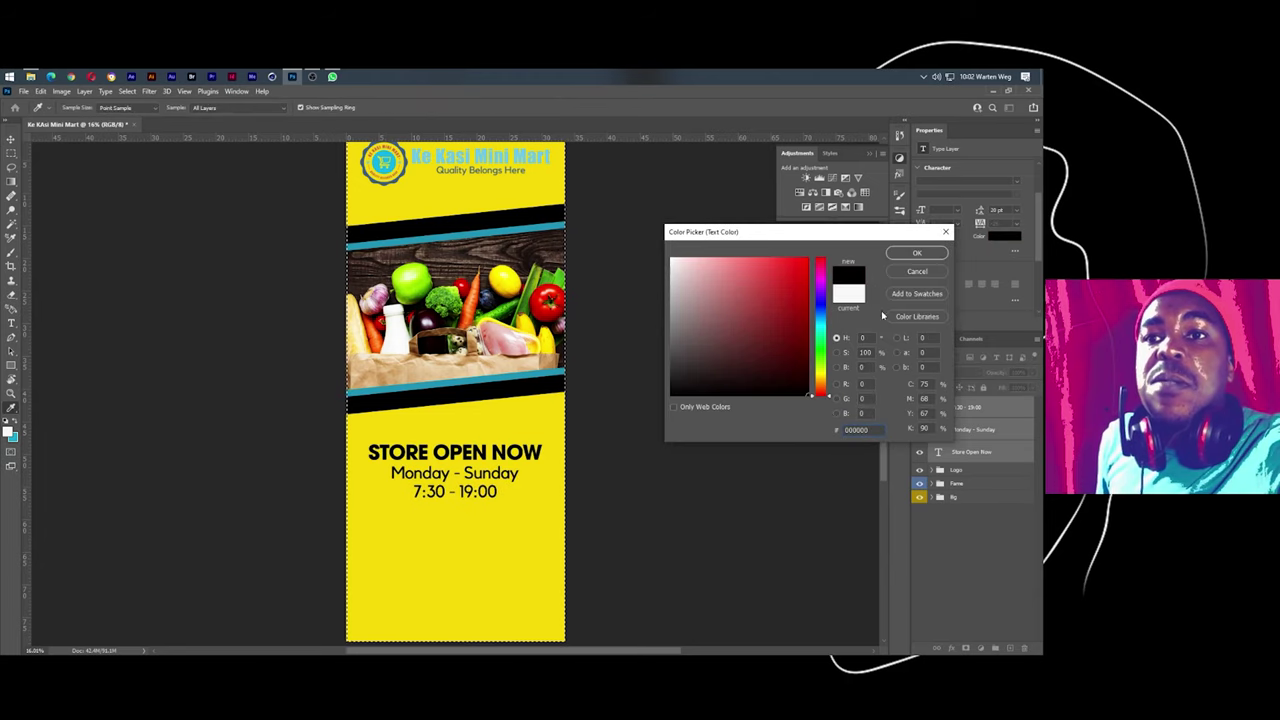
click(914, 256)
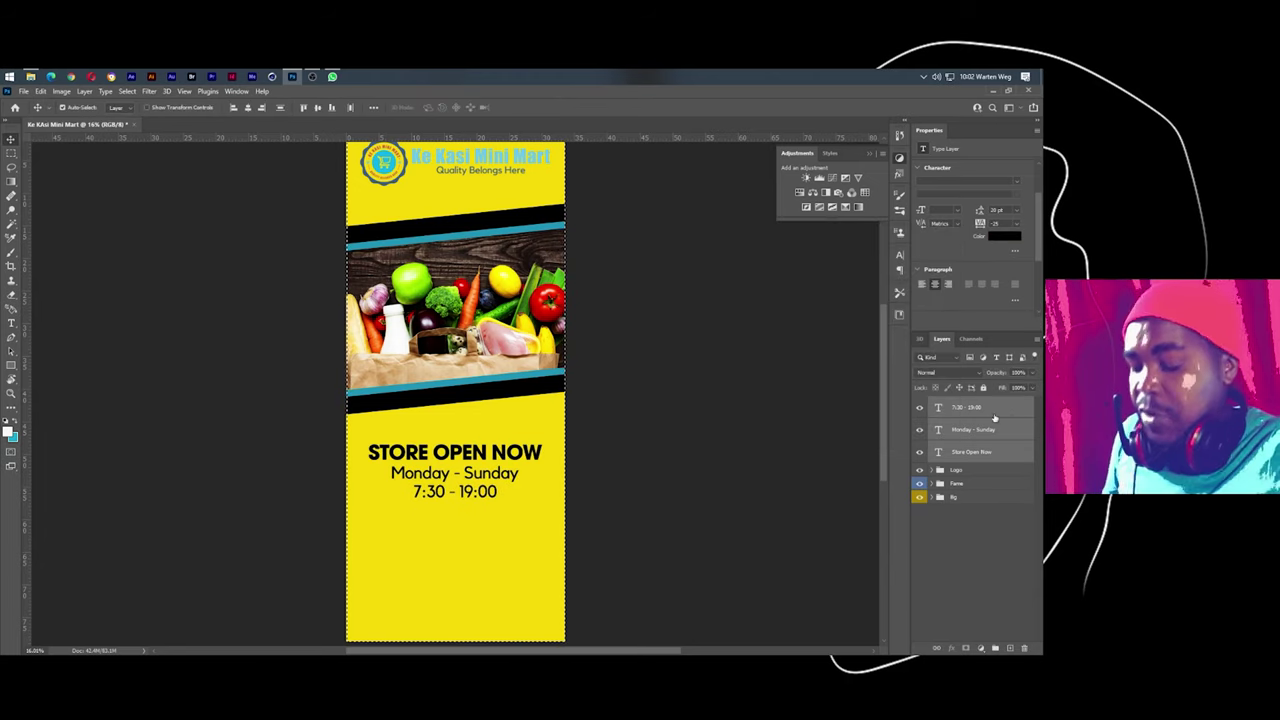
Group the three text layers into a group named Title
key(ctrl+g)
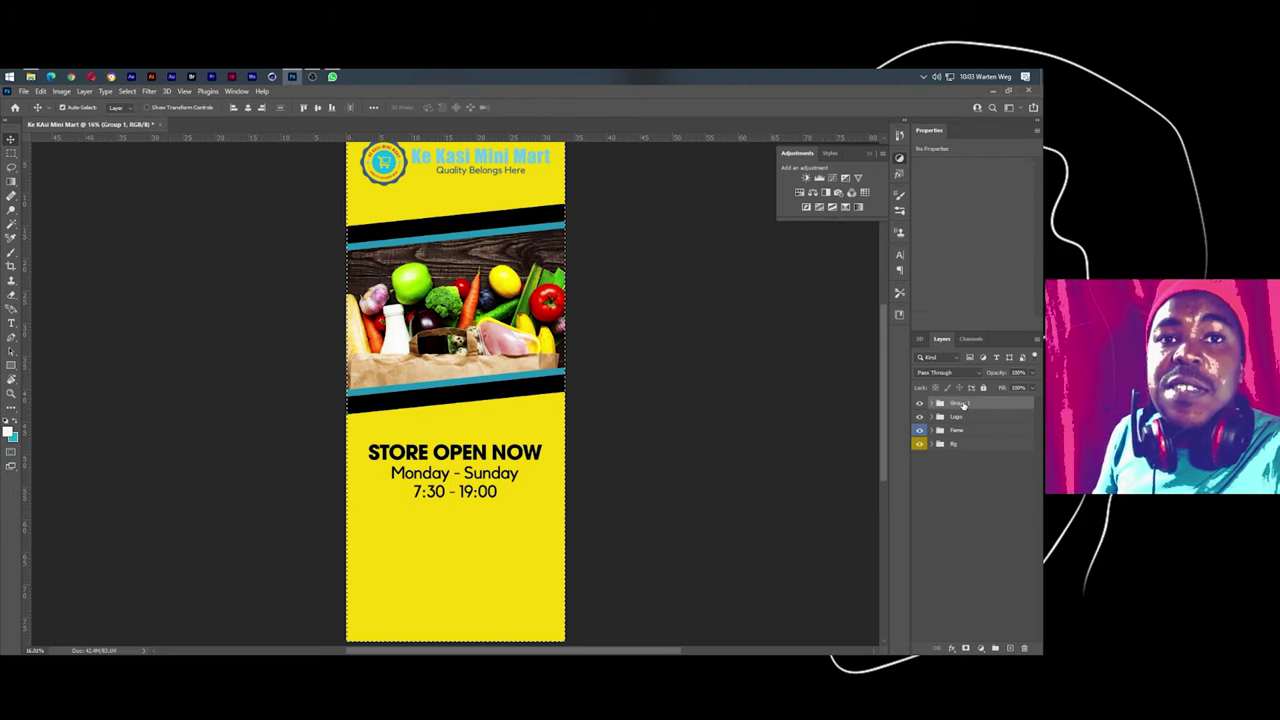
double_click(962, 403)
text(Ti)
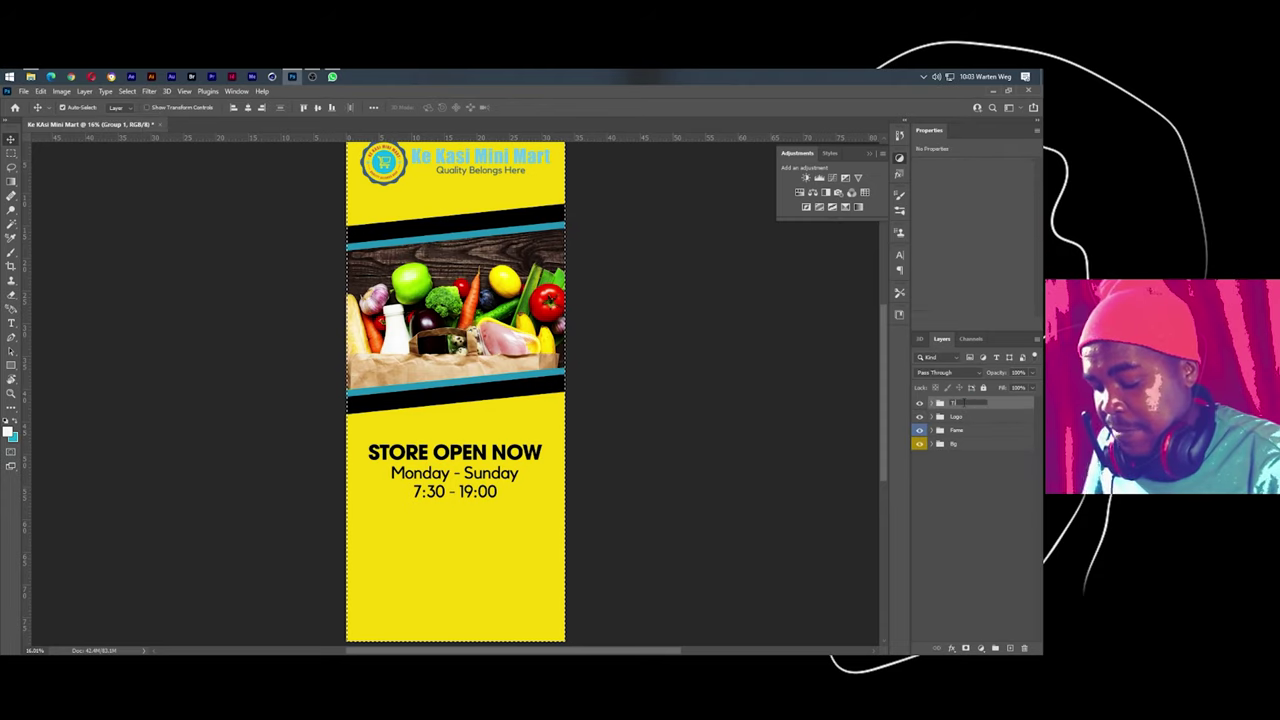
text(tle)
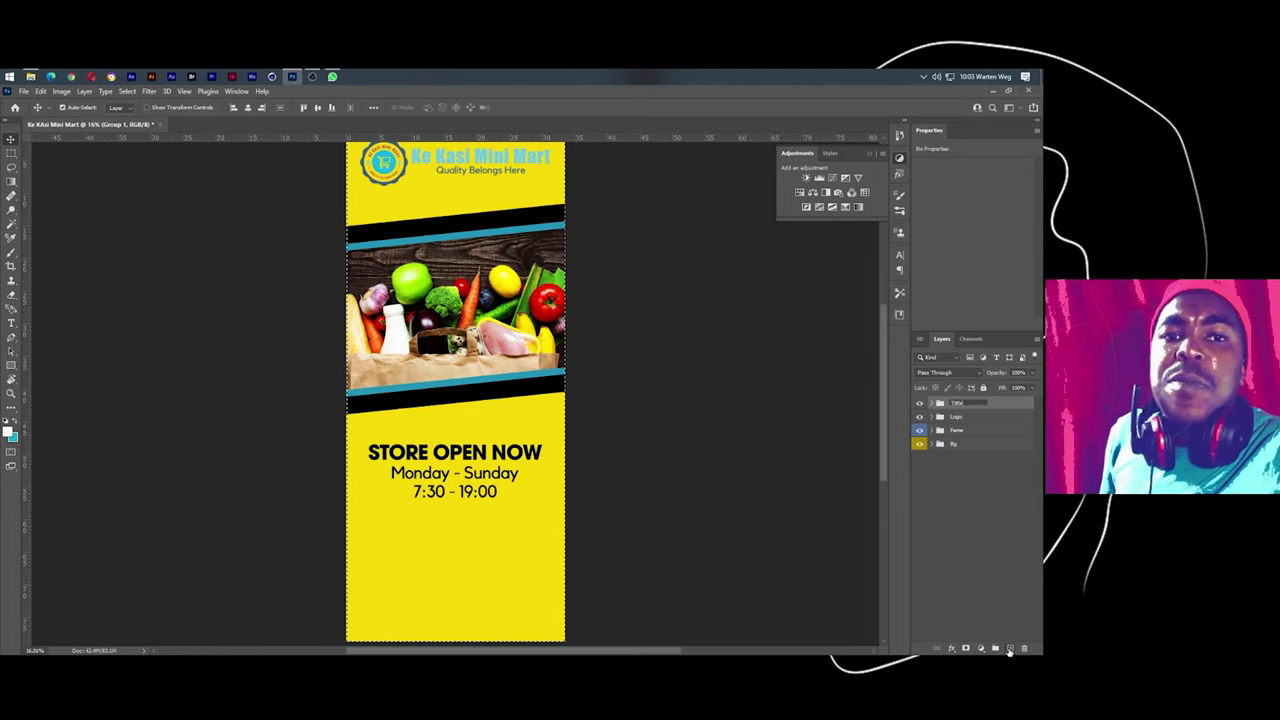
Switch to the Custom Shape Tool and browse its shape library for a curved arrow
right_click(12, 366)
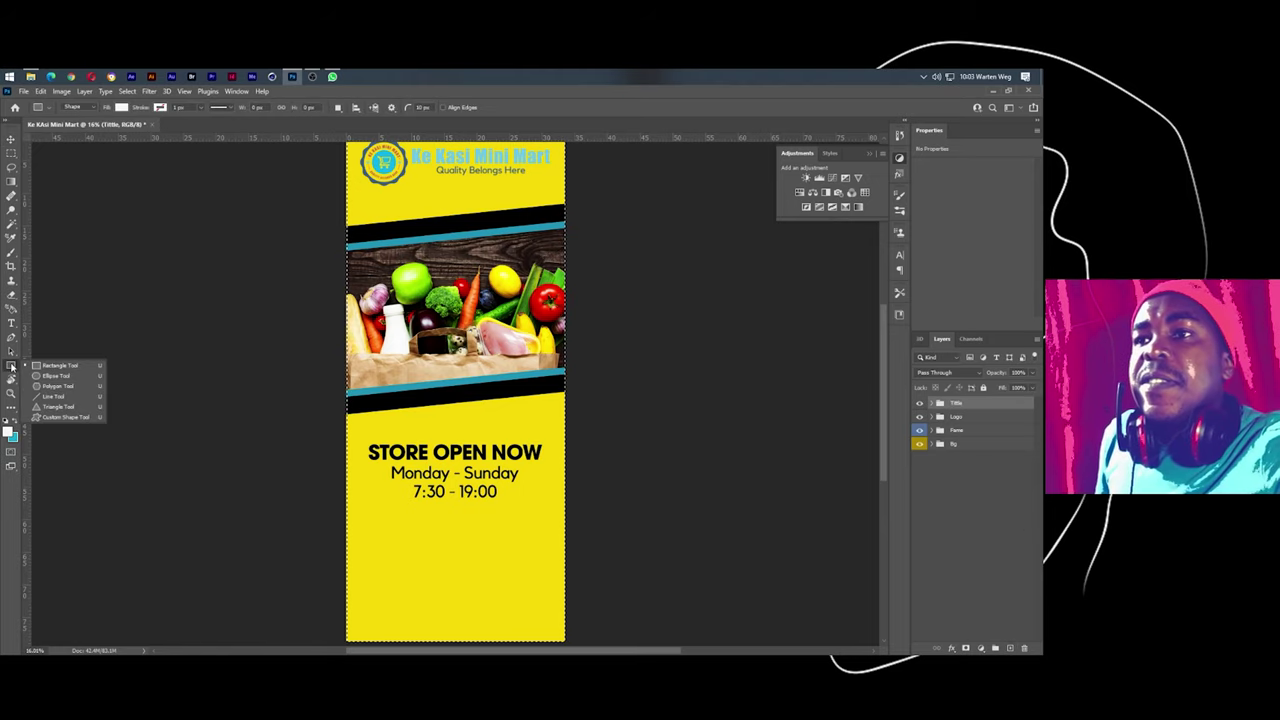
click(58, 420)
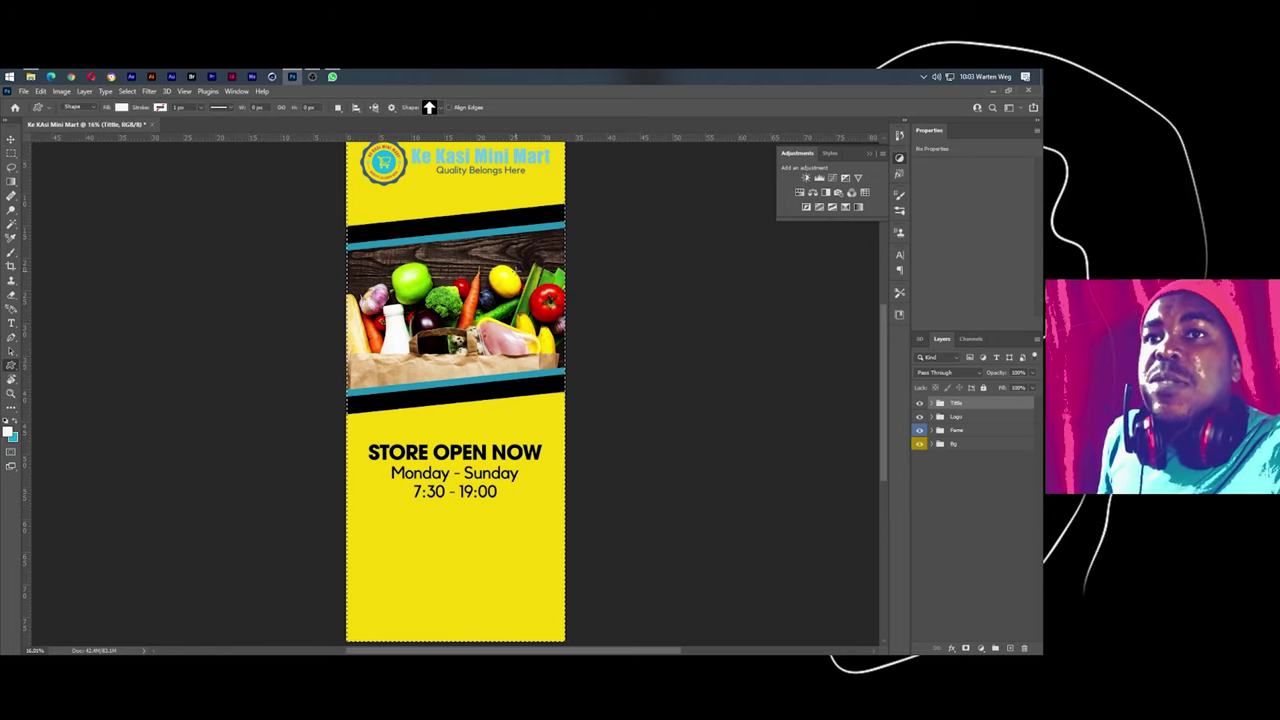
click(440, 108)
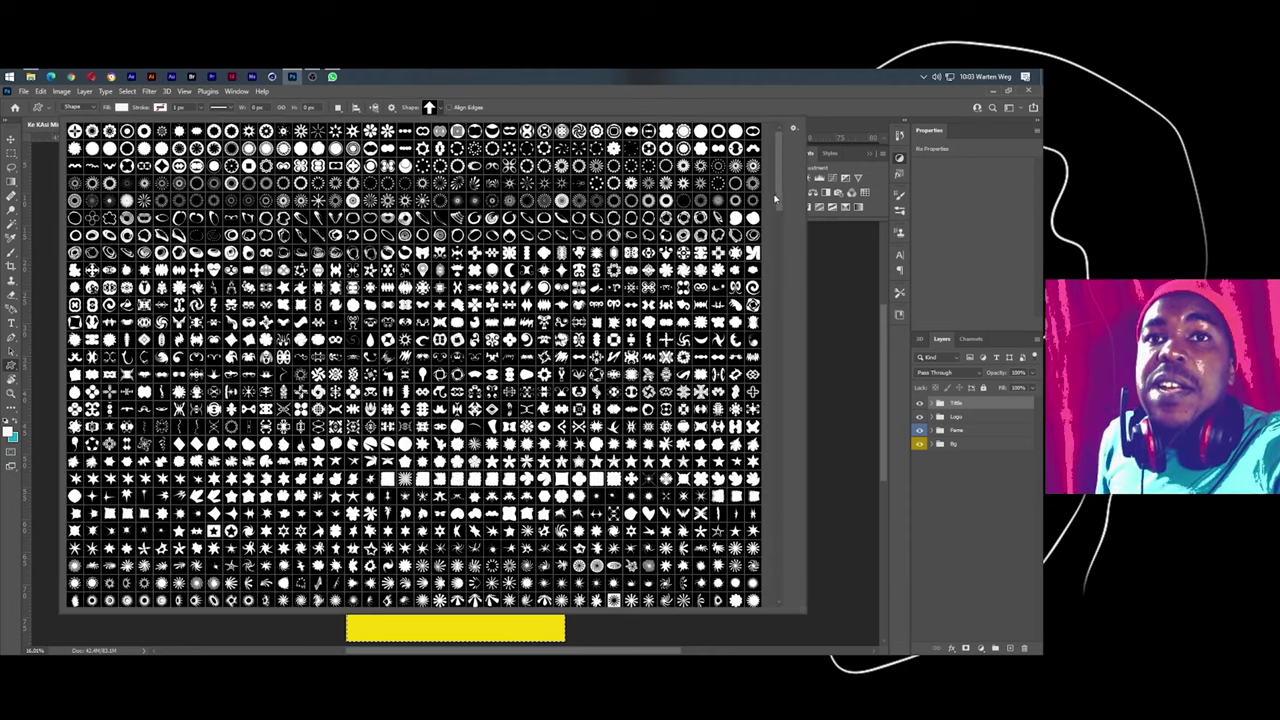
drag(778, 220, 778, 415)
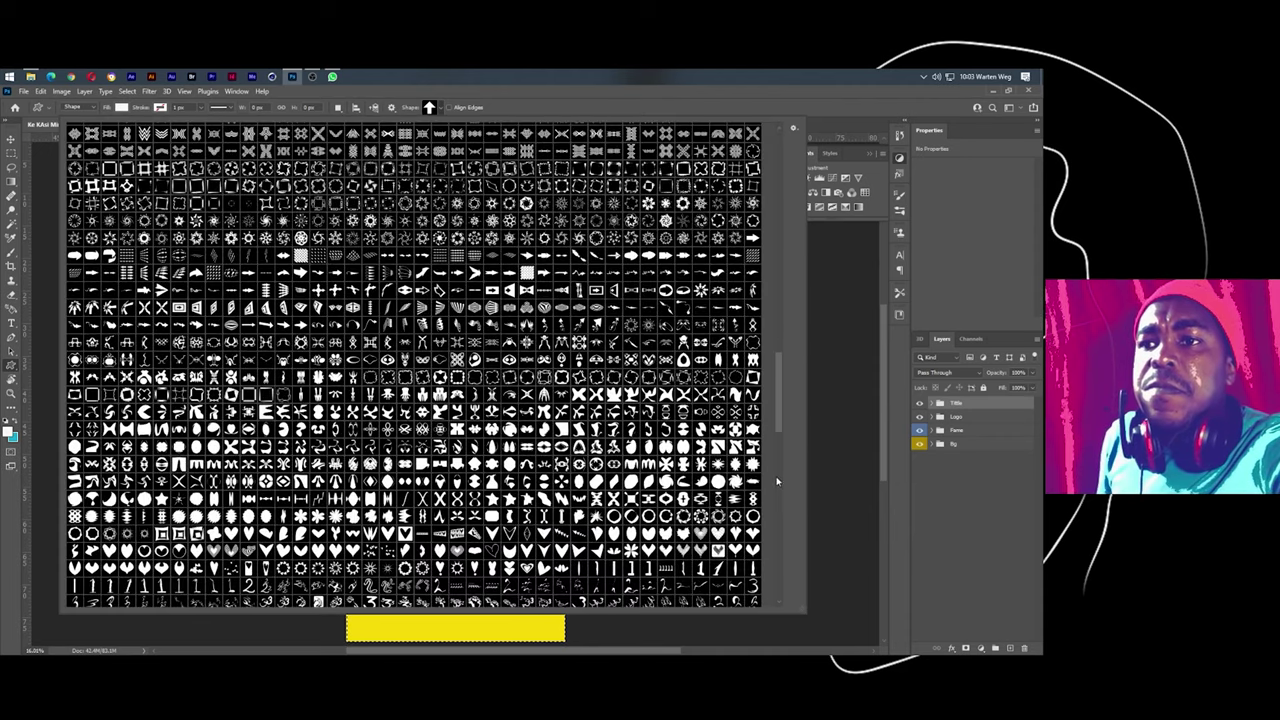
drag(777, 481, 777, 486)
scroll(776, 507, down, 5)
scroll(776, 508, down, 5)
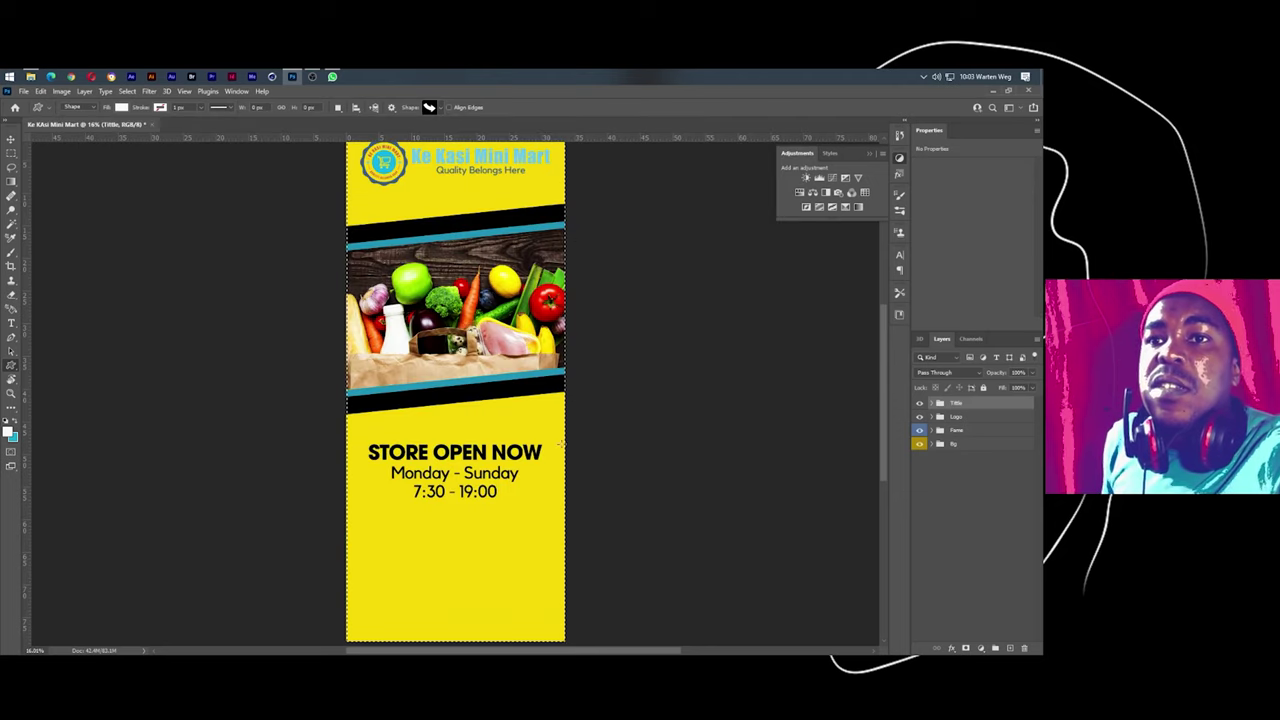
Draw the curved arrow below the hours text and give it a black fill
drag(399, 542, 510, 625)
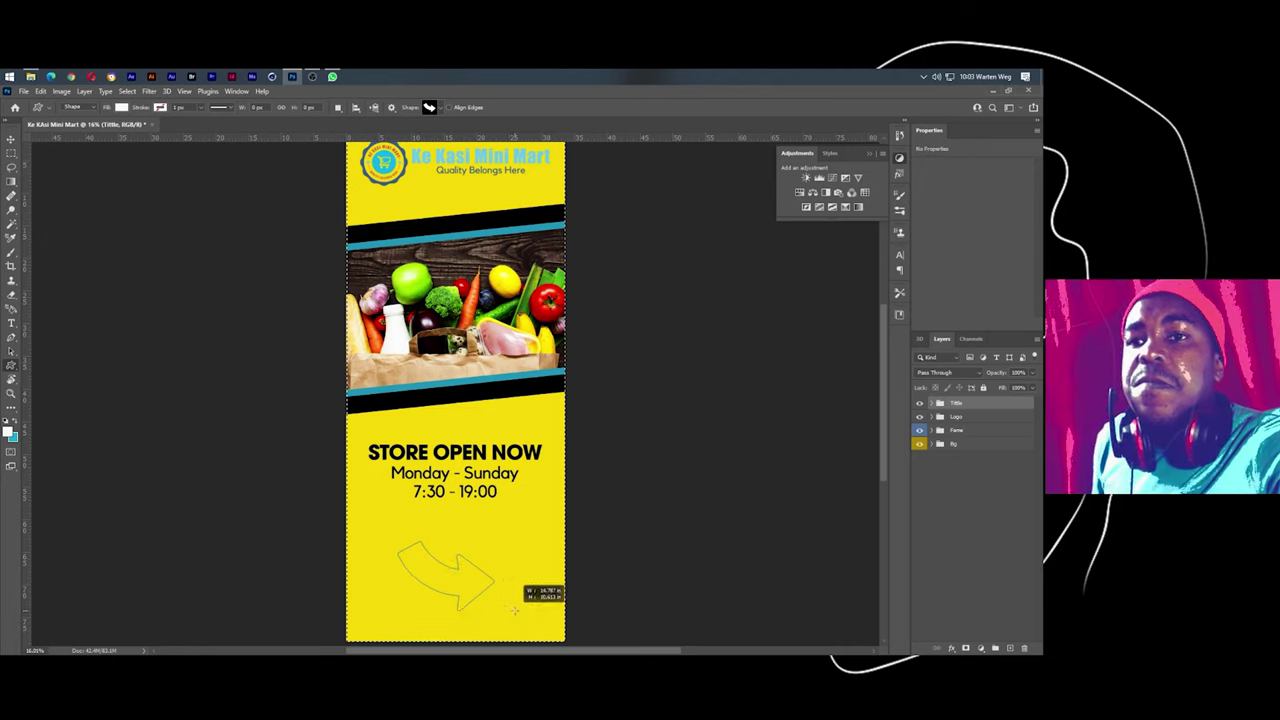
drag(510, 625, 518, 617)
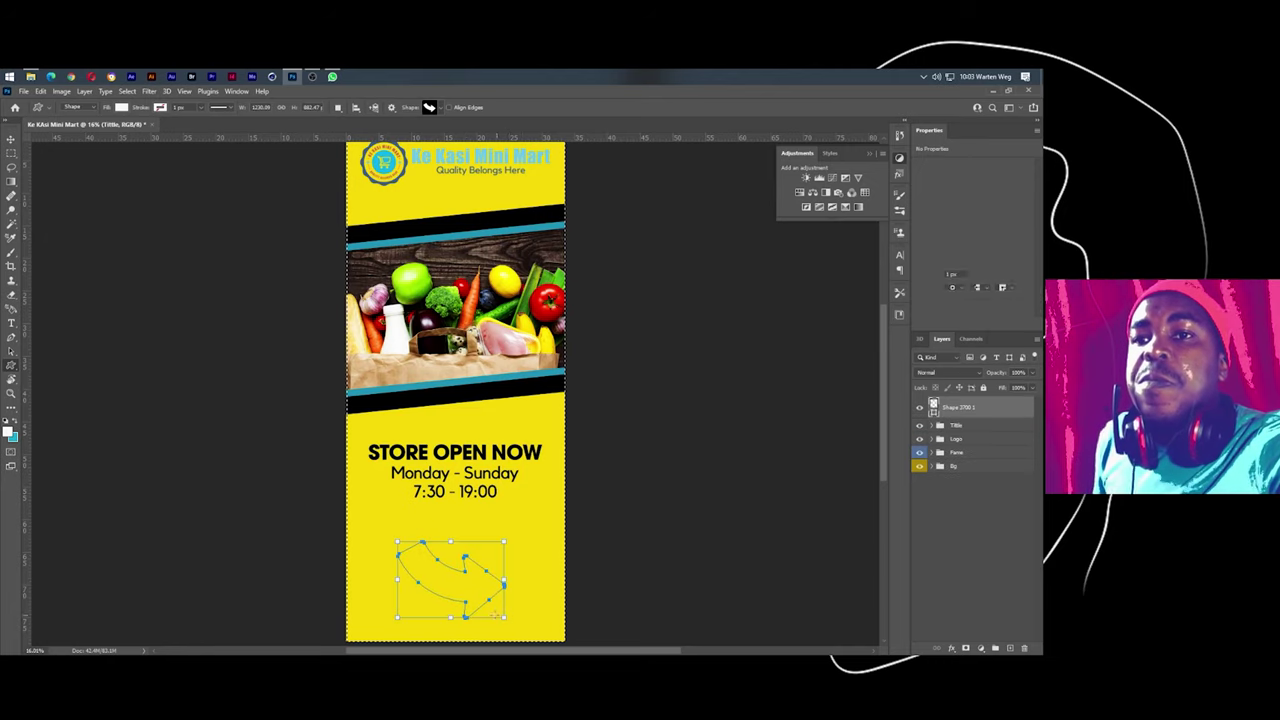
click(951, 245)
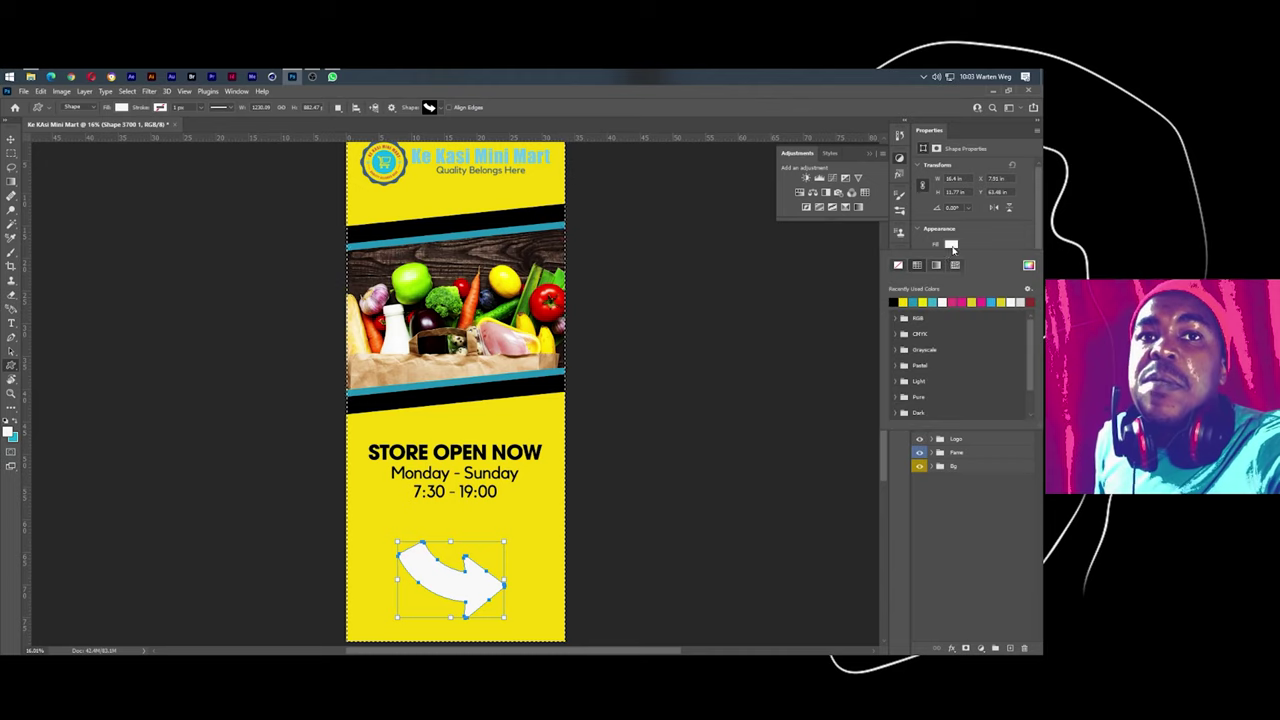
click(895, 302)
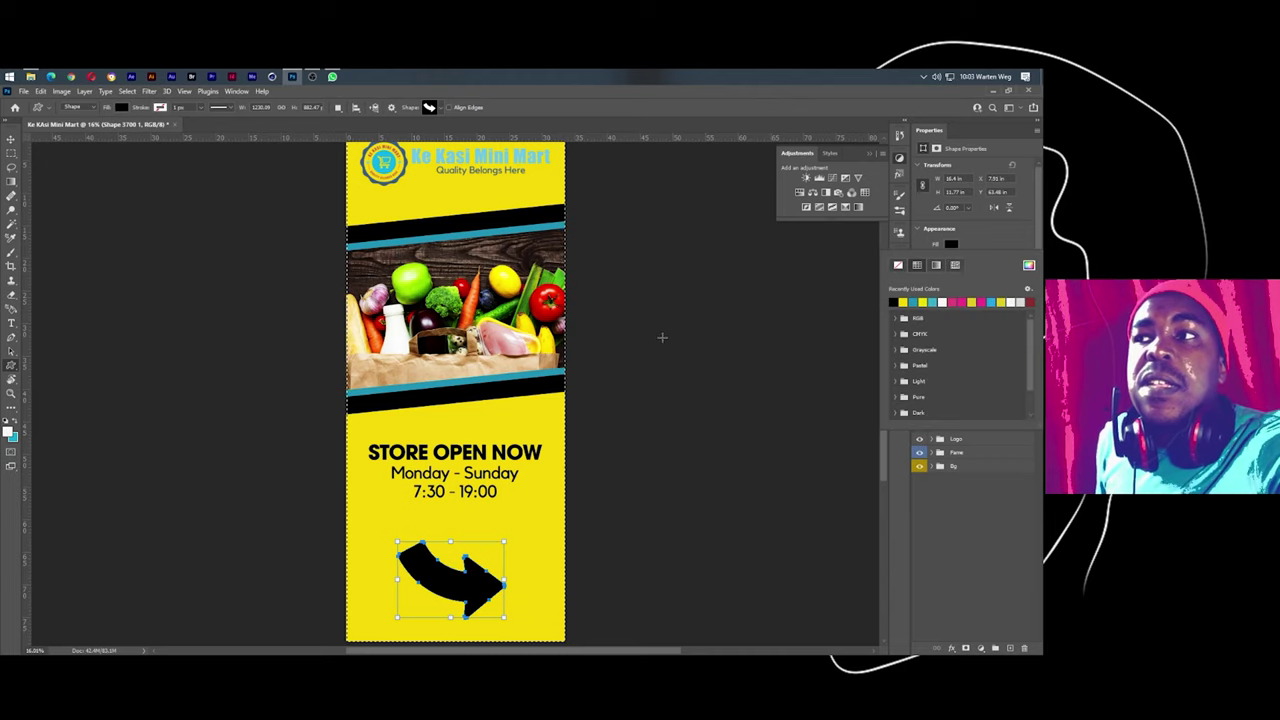
right_click(481, 594)
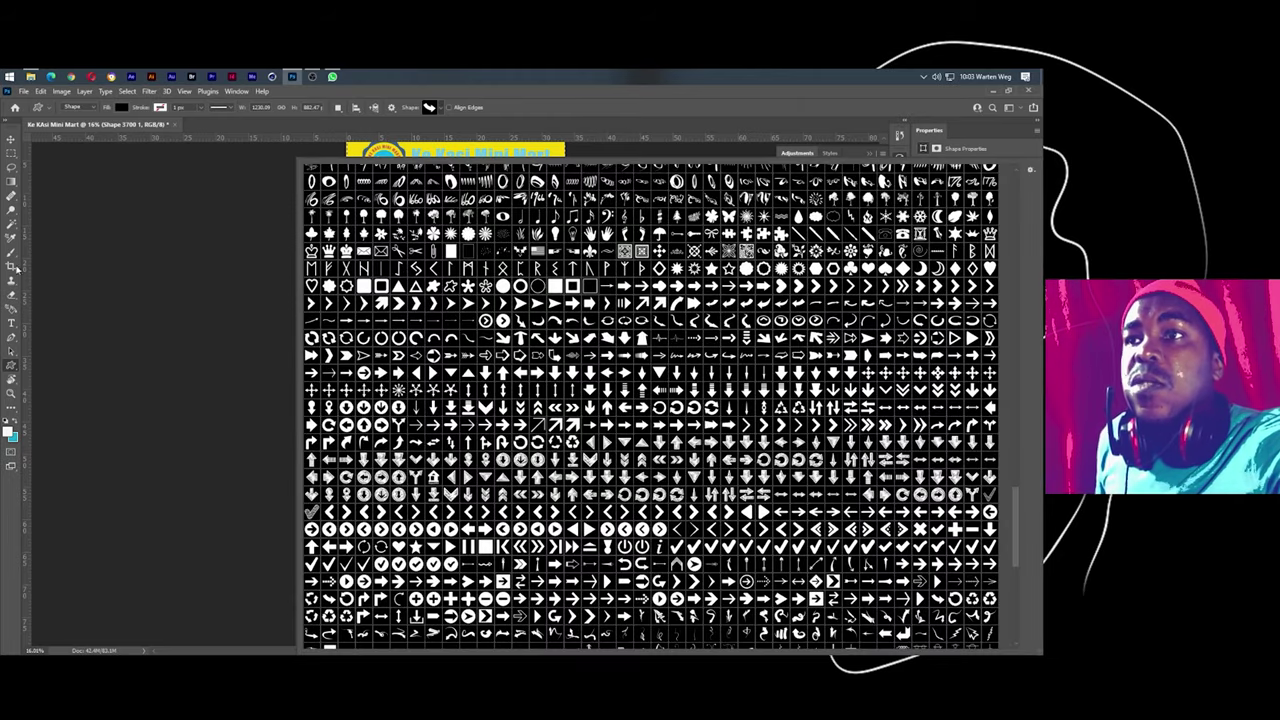
click(12, 144)
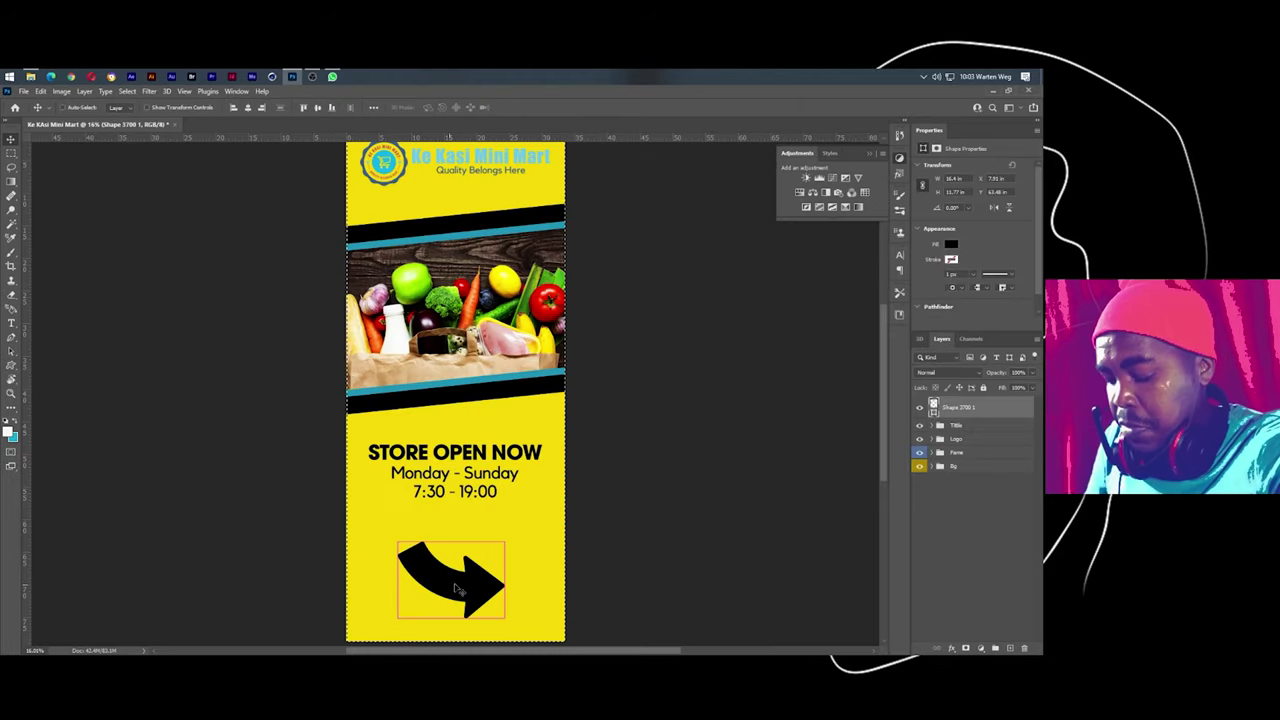
Flip the arrow horizontally so it points left and move it up under the opening hours
key(ctrl+t)
right_click(463, 582)
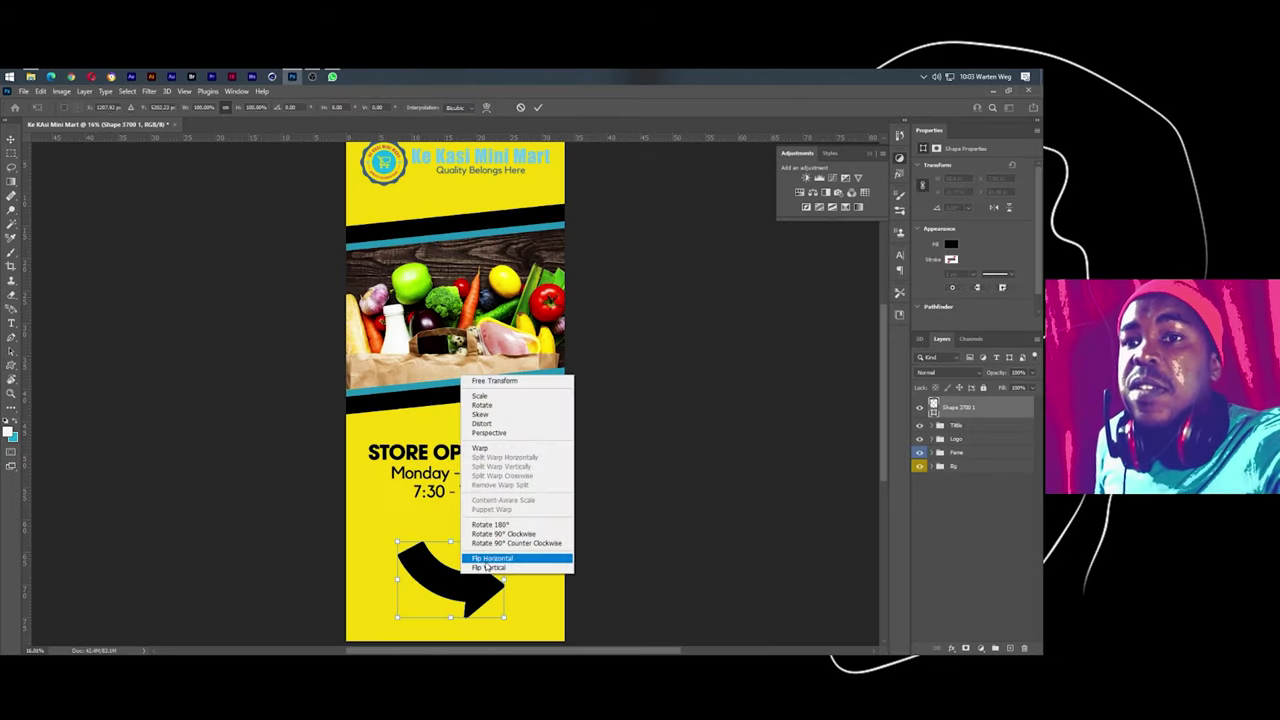
click(486, 568)
right_click(478, 576)
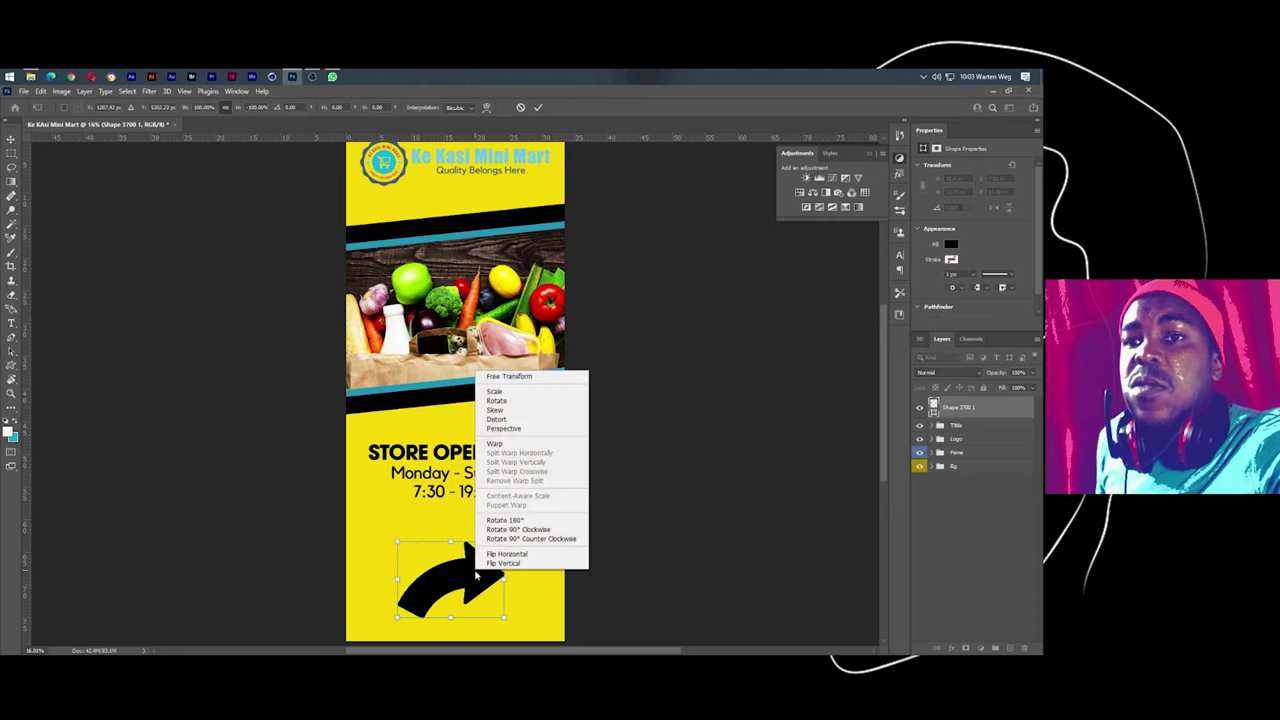
click(500, 565)
right_click(462, 574)
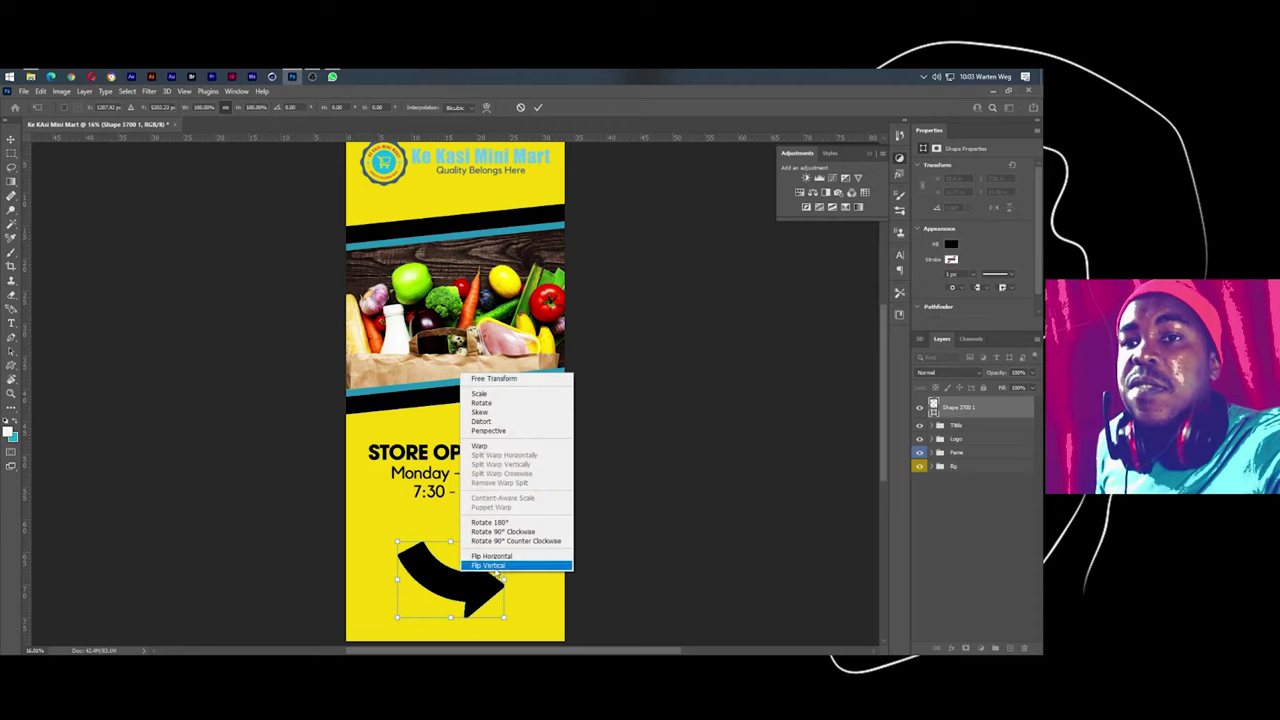
click(502, 558)
drag(461, 579, 465, 552)
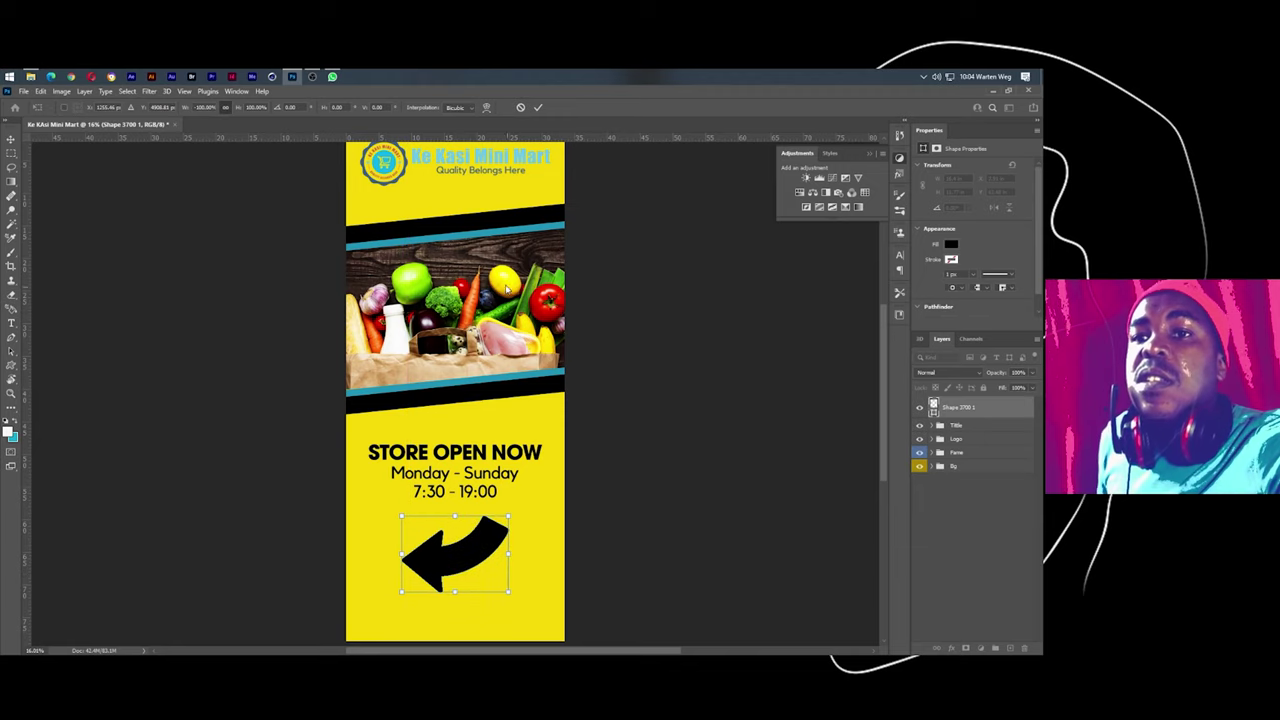
click(538, 107)
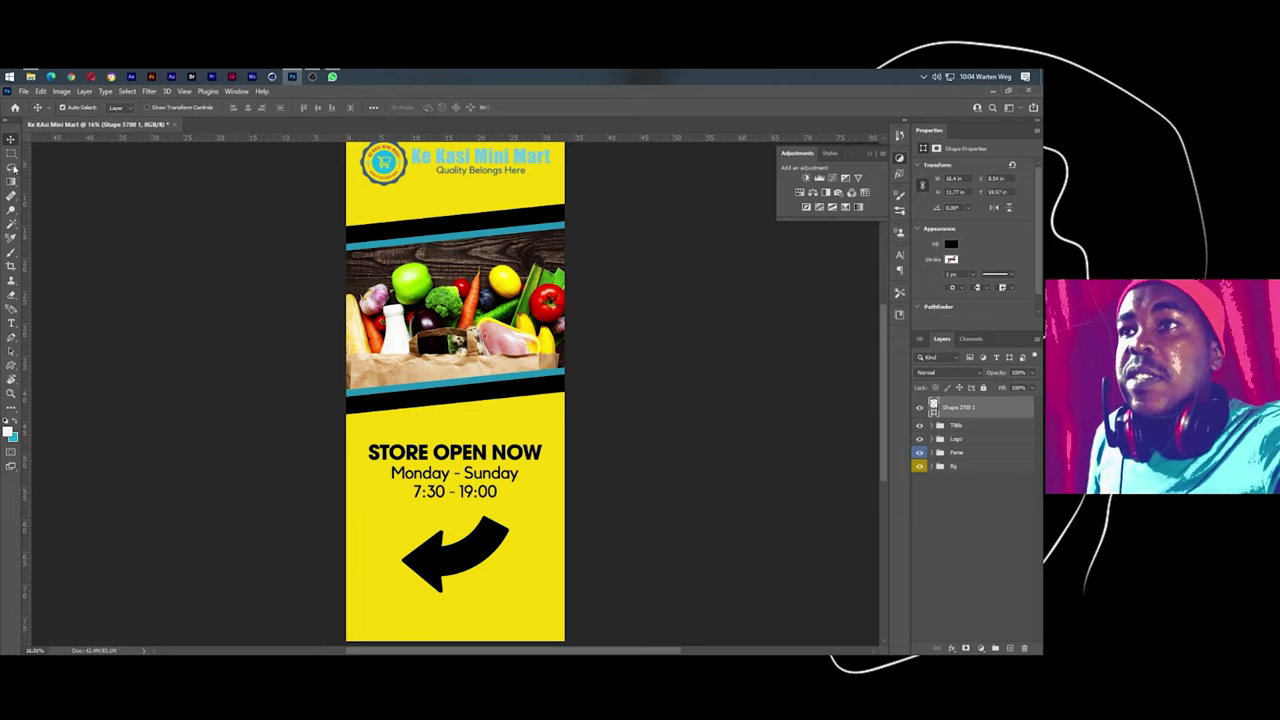
click(11, 152)
Fill a strip along the banner's bottom edge with a white Solid Color fill layer
scroll(300, 643, left, 5)
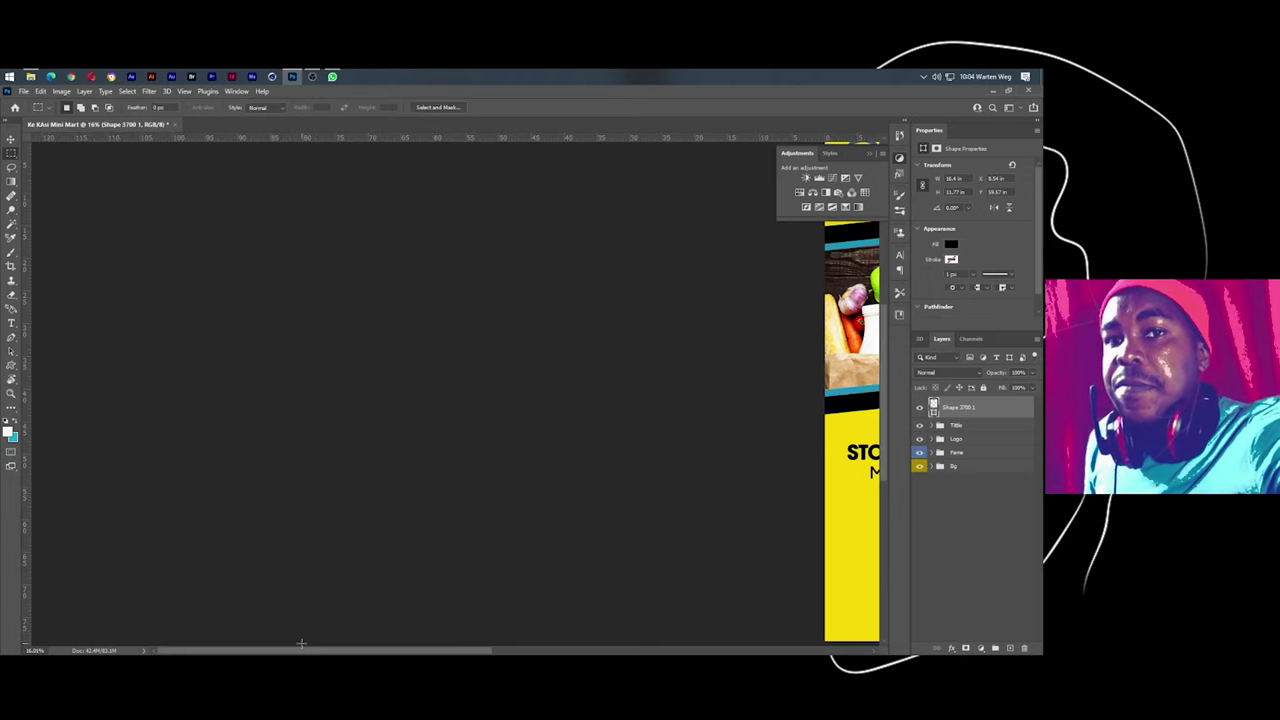
key(ctrl+0)
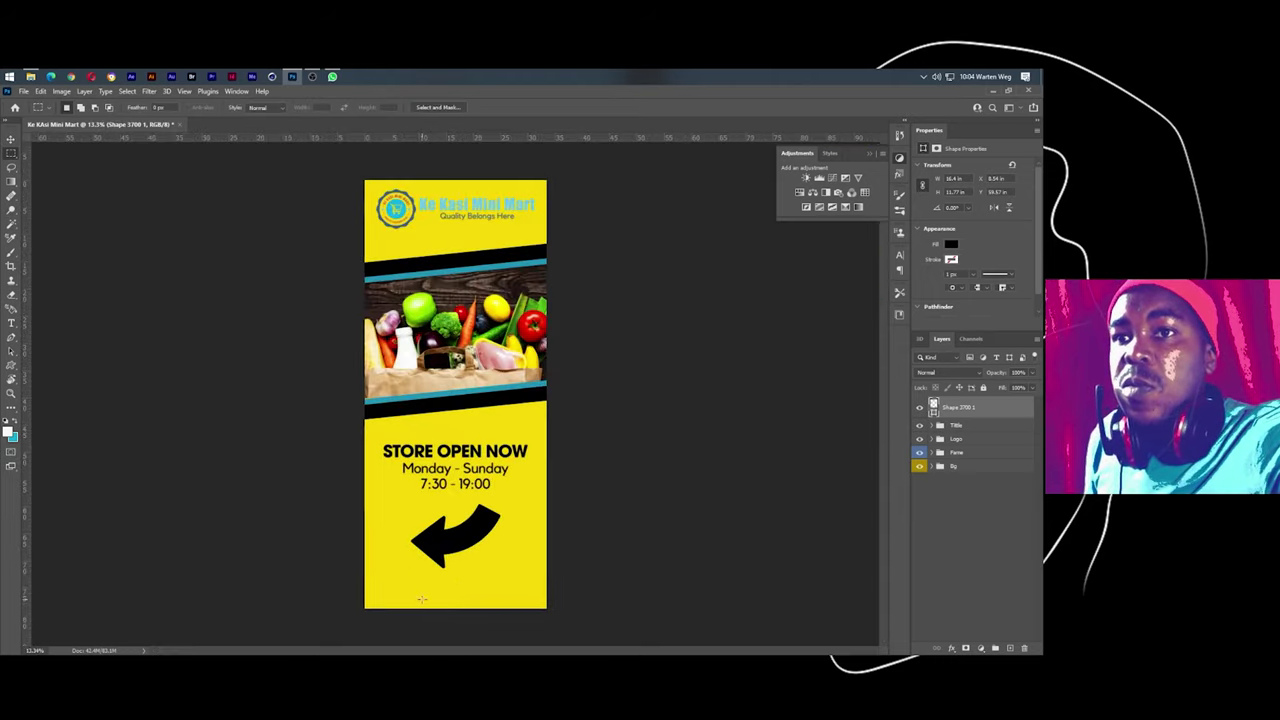
drag(351, 632, 559, 583)
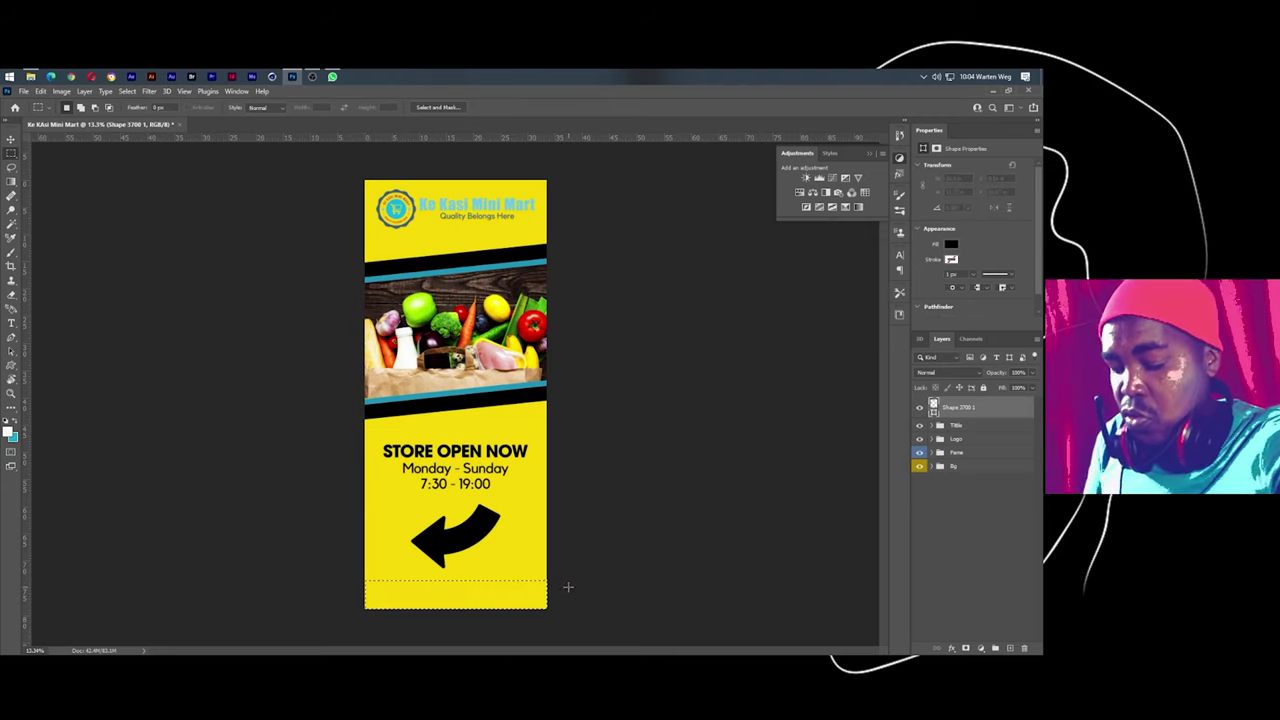
click(981, 648)
click(979, 457)
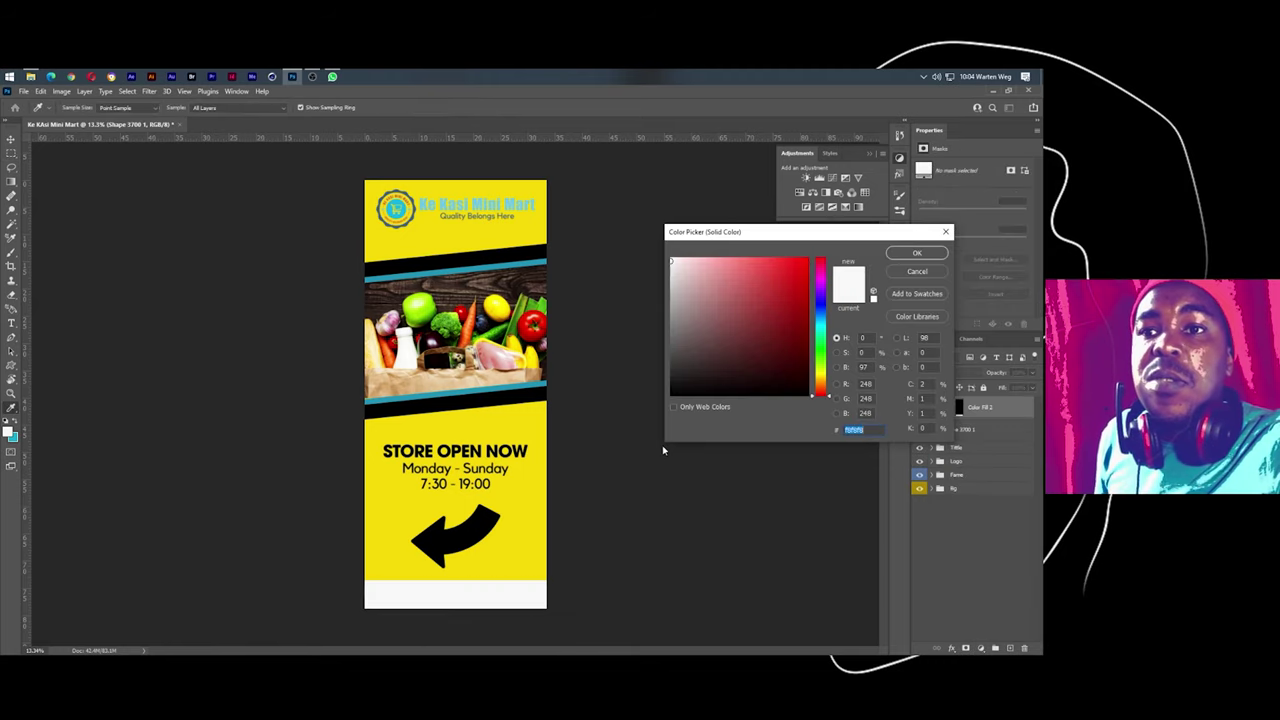
click(914, 253)
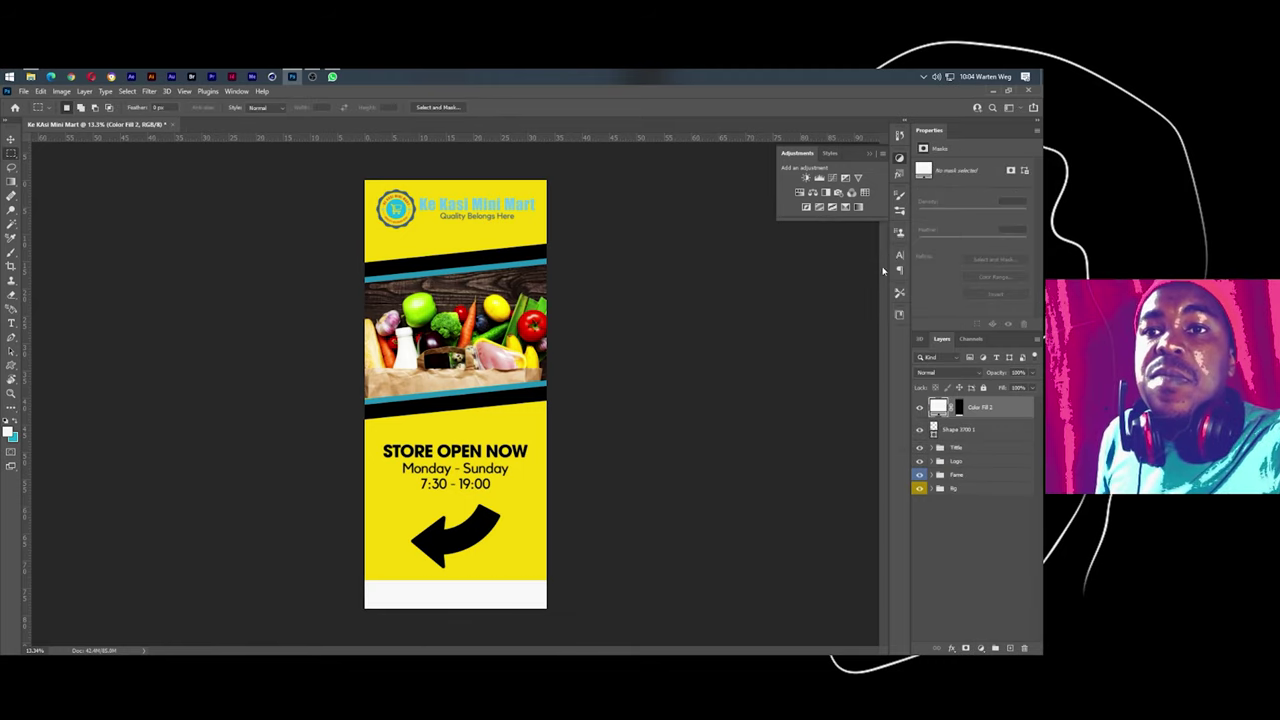
scroll(415, 628, up, 3)
scroll(415, 628, up, 2)
drag(410, 603, 410, 483)
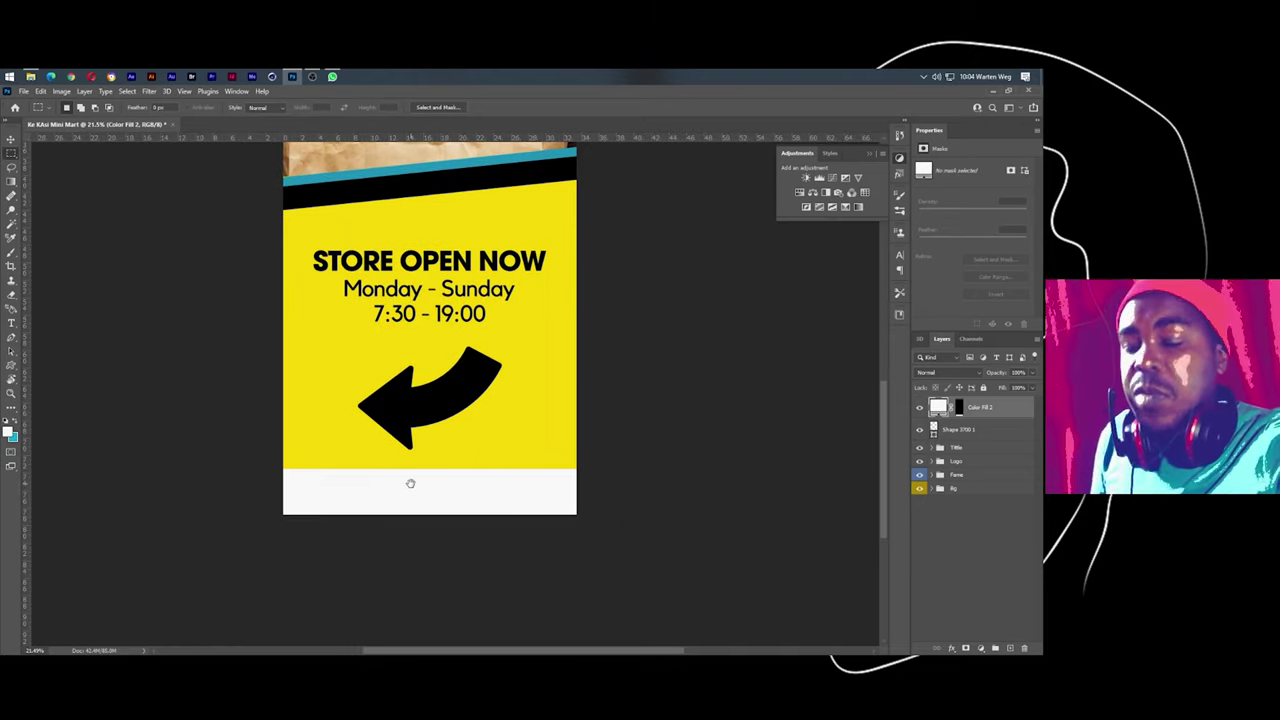
Type the shop name and the shop's phone number as a text line in the white footer
key(t)
click(410, 480)
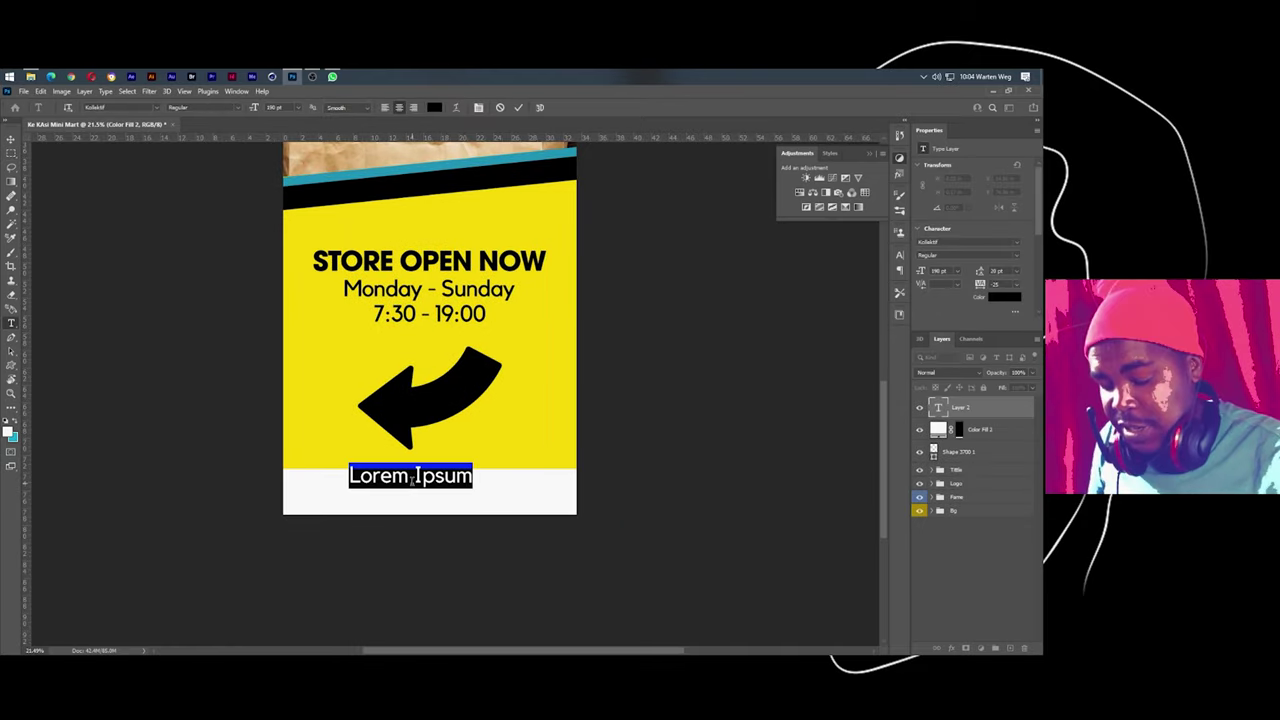
text(KeKas)
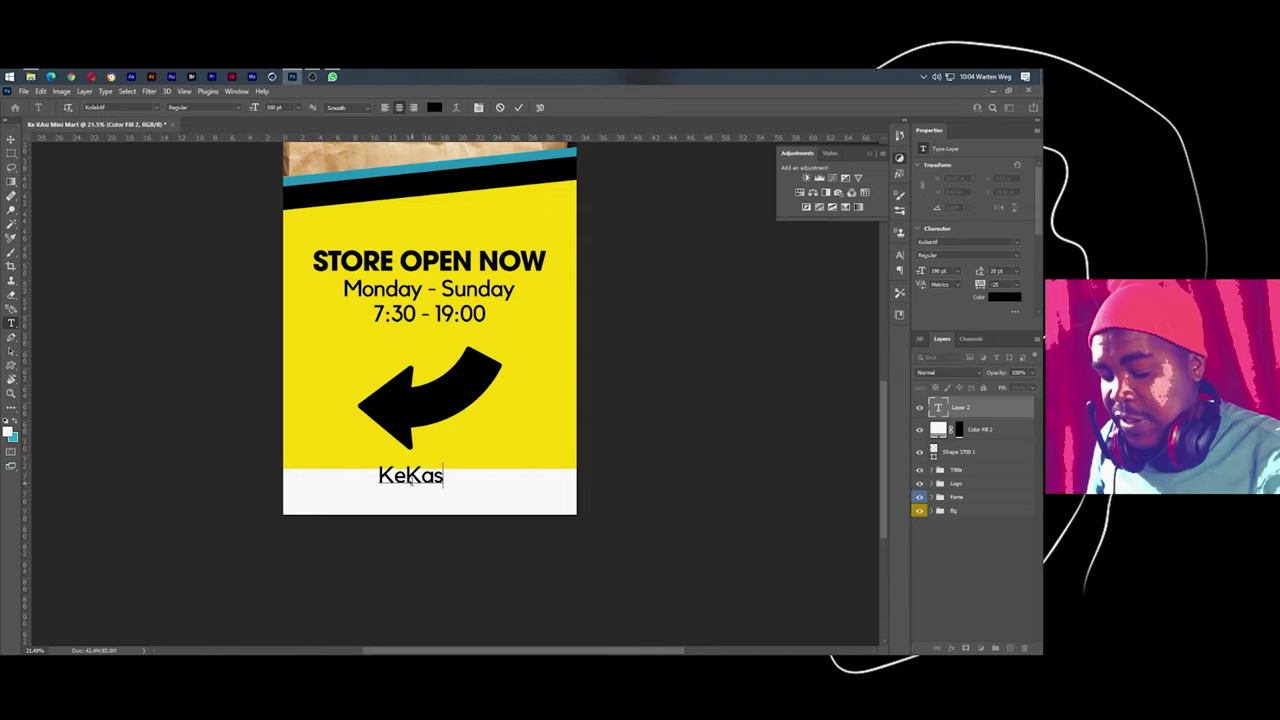
text(i Mini )
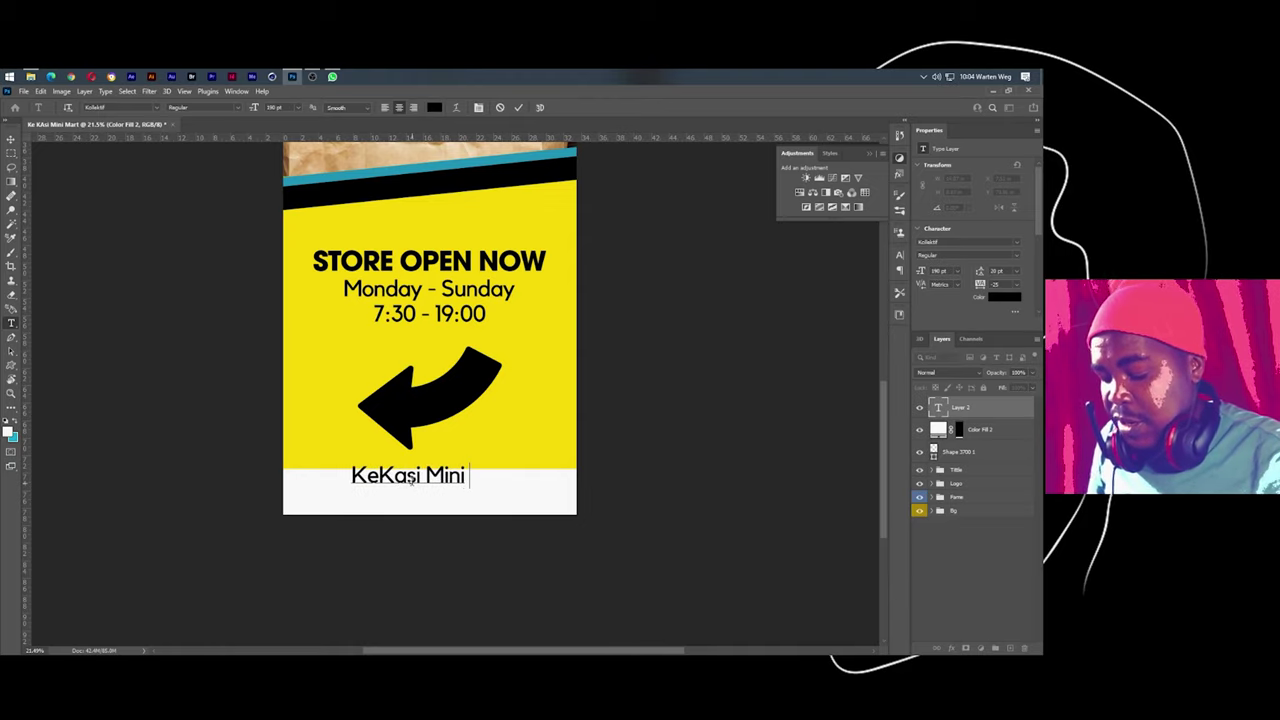
text(Mar)
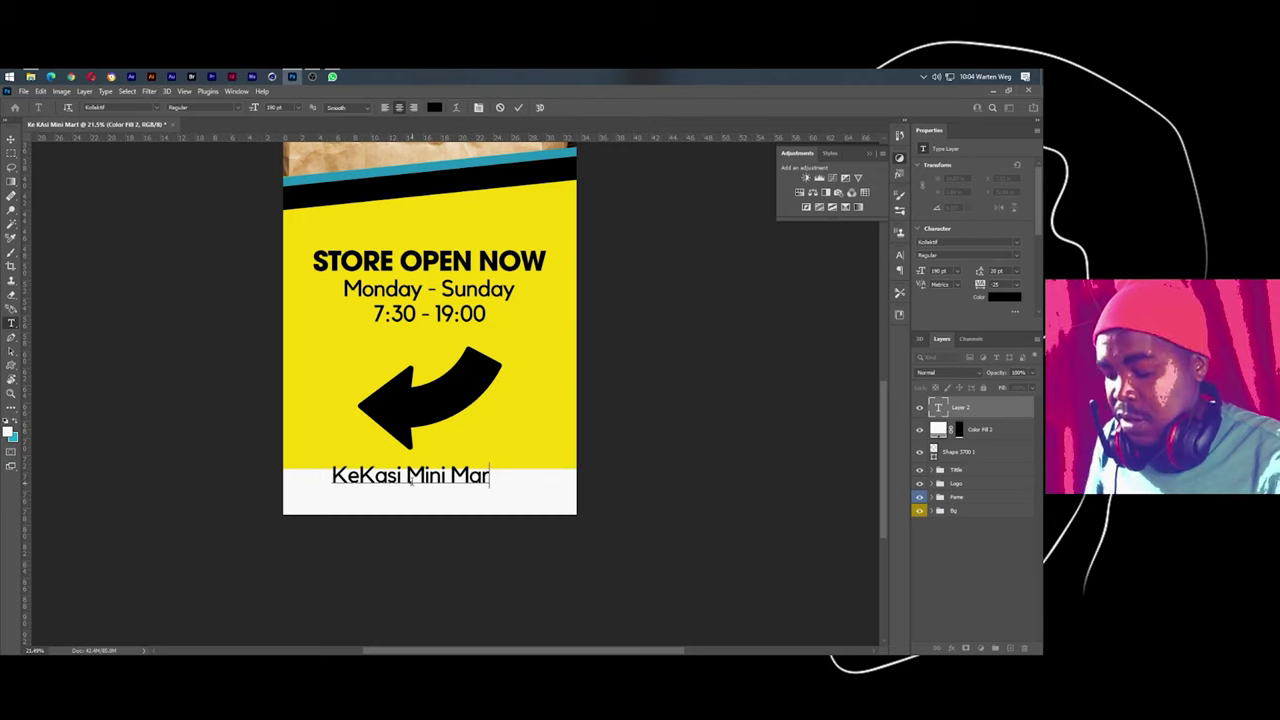
text(rt)
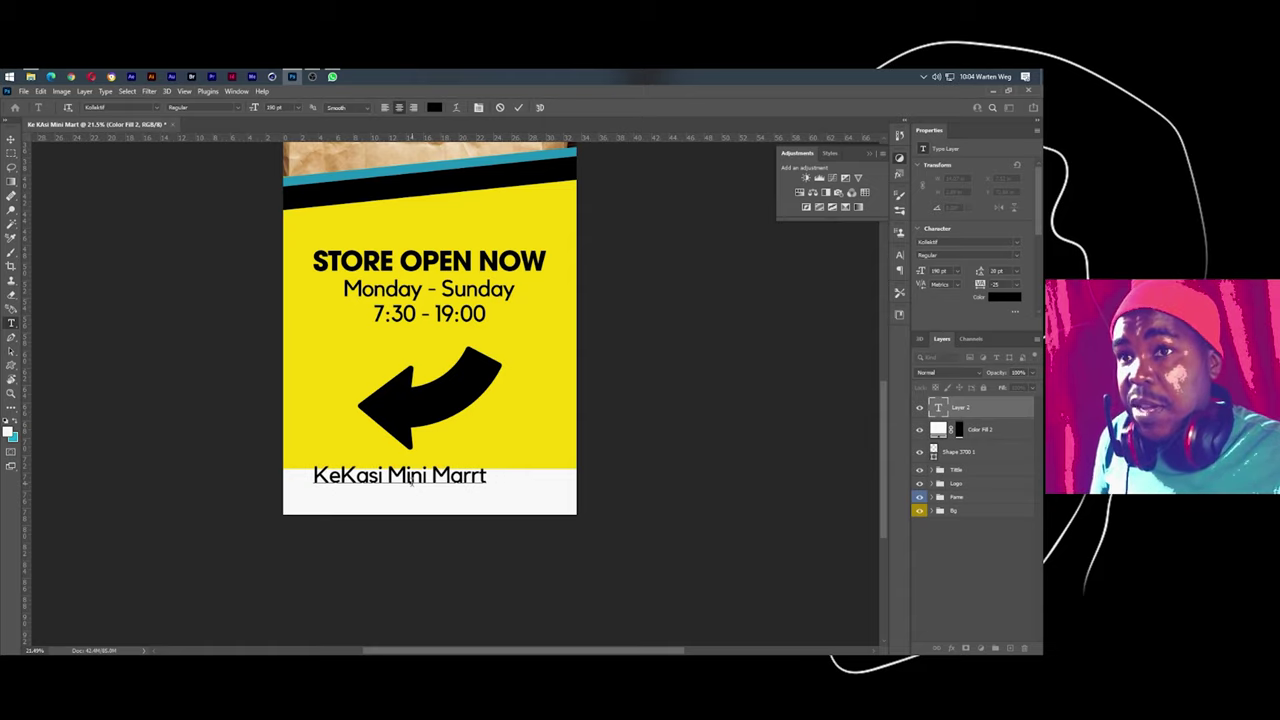
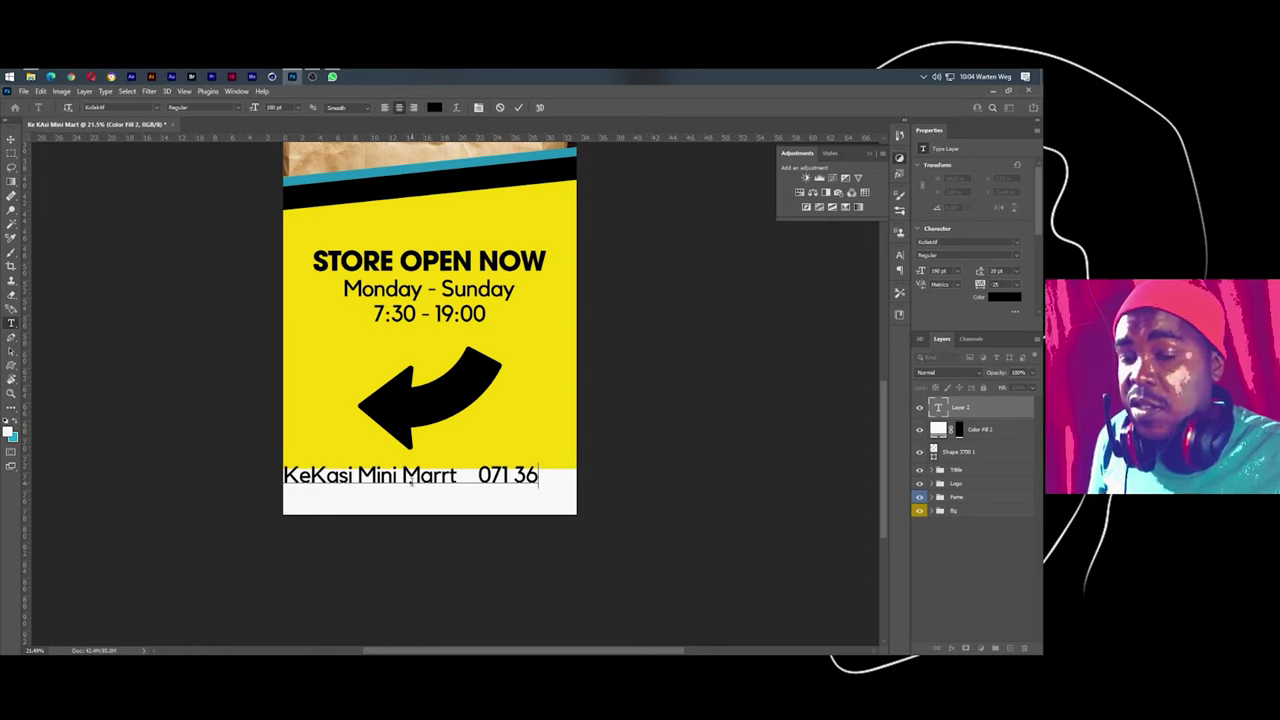
key(Left)
key(Left)
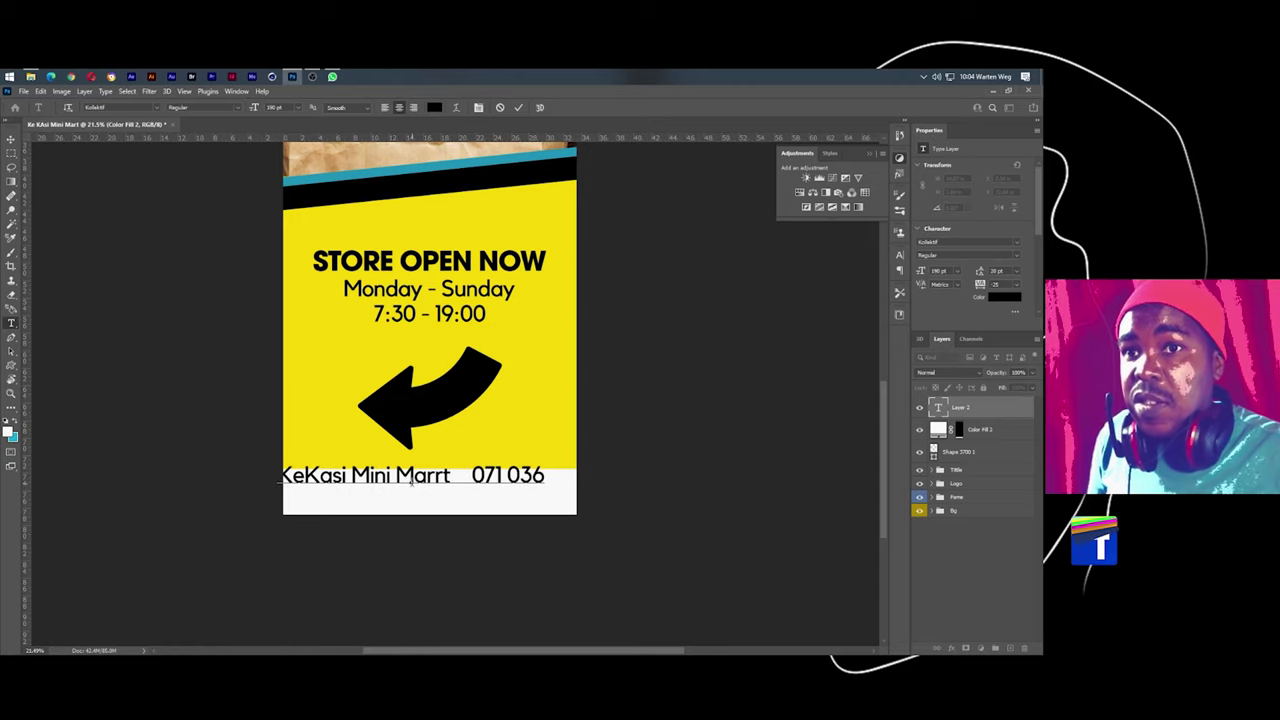
key(Right)
key(Right)
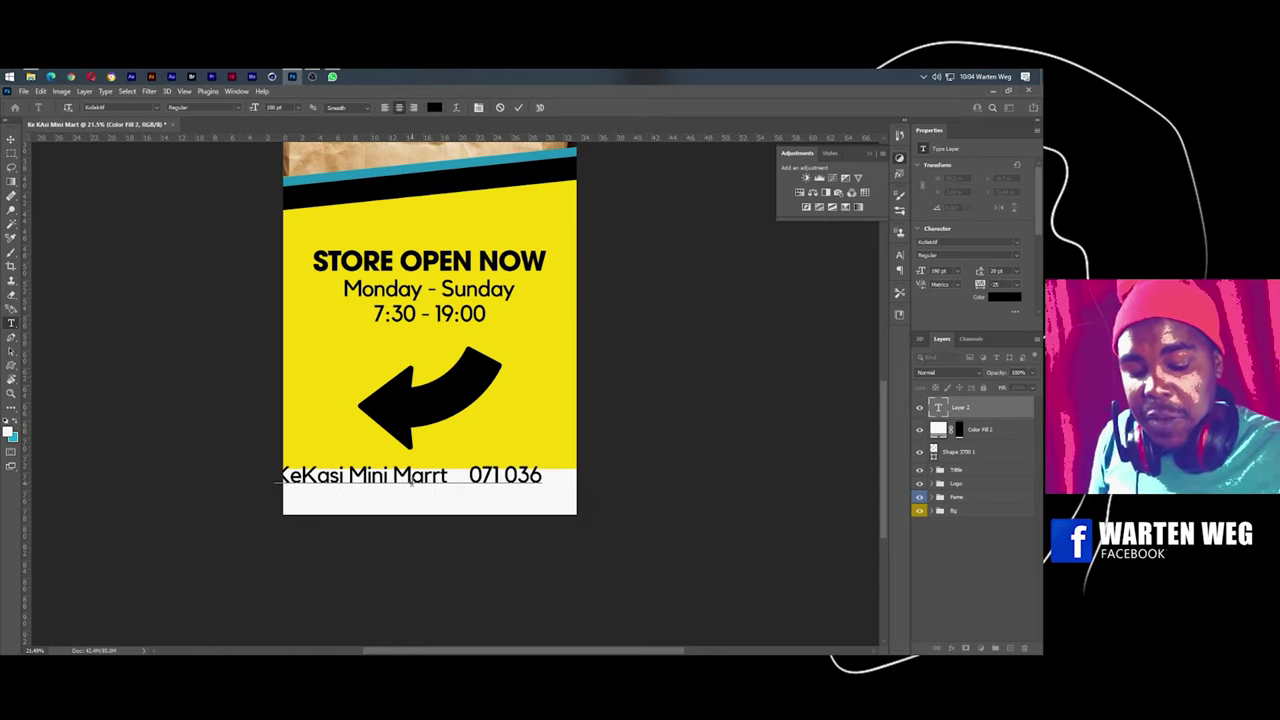
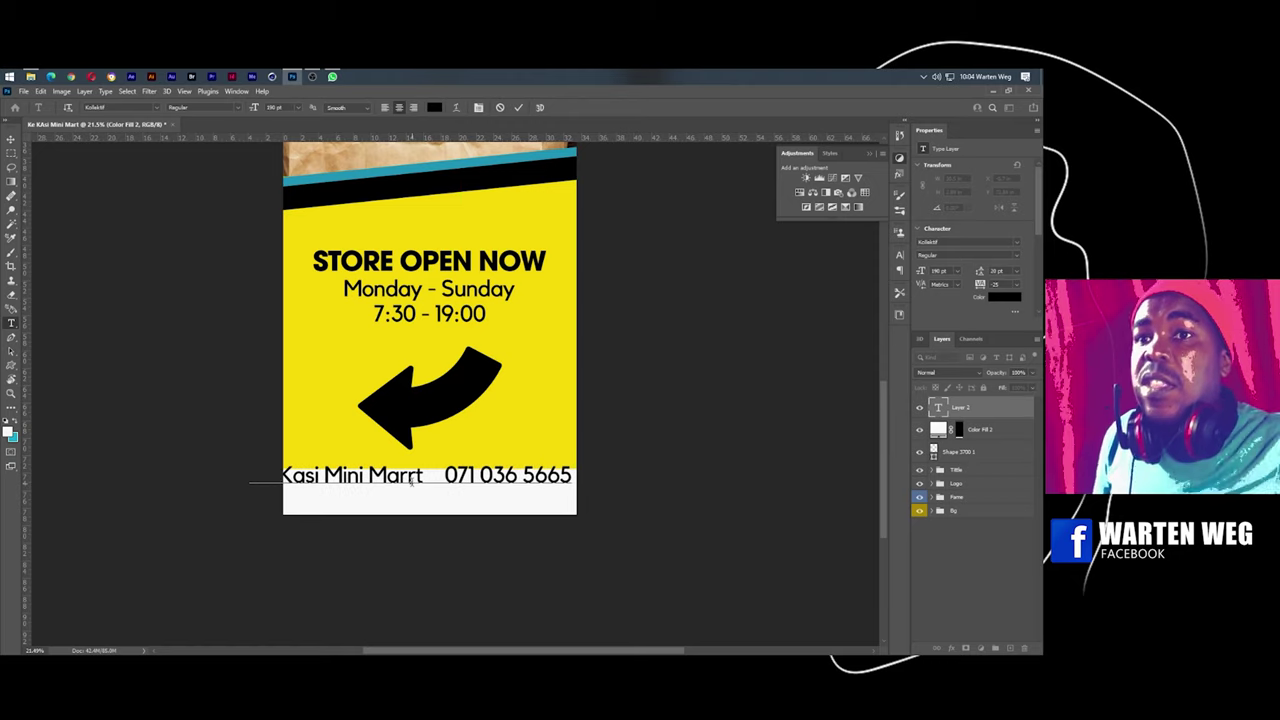
click(520, 107)
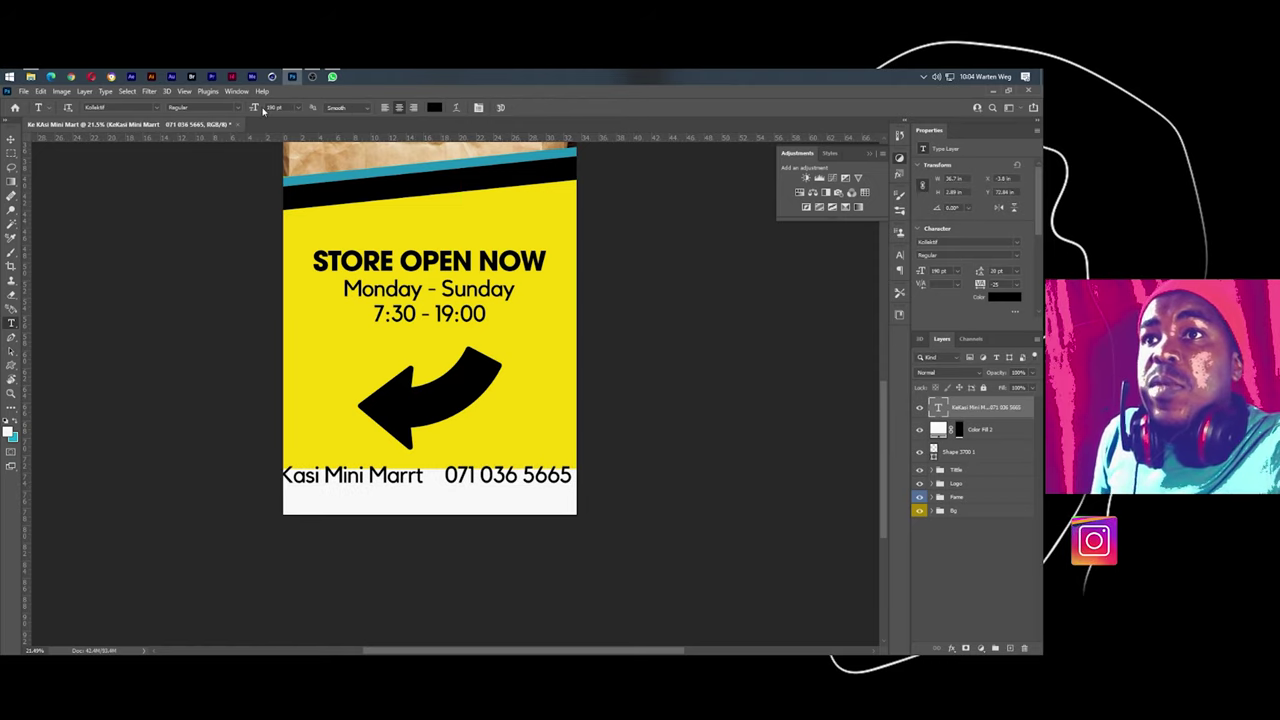
Shrink the footer text, shift it into the white strip, and correct 'Marrt' to 'Mart'
drag(256, 110, 230, 118)
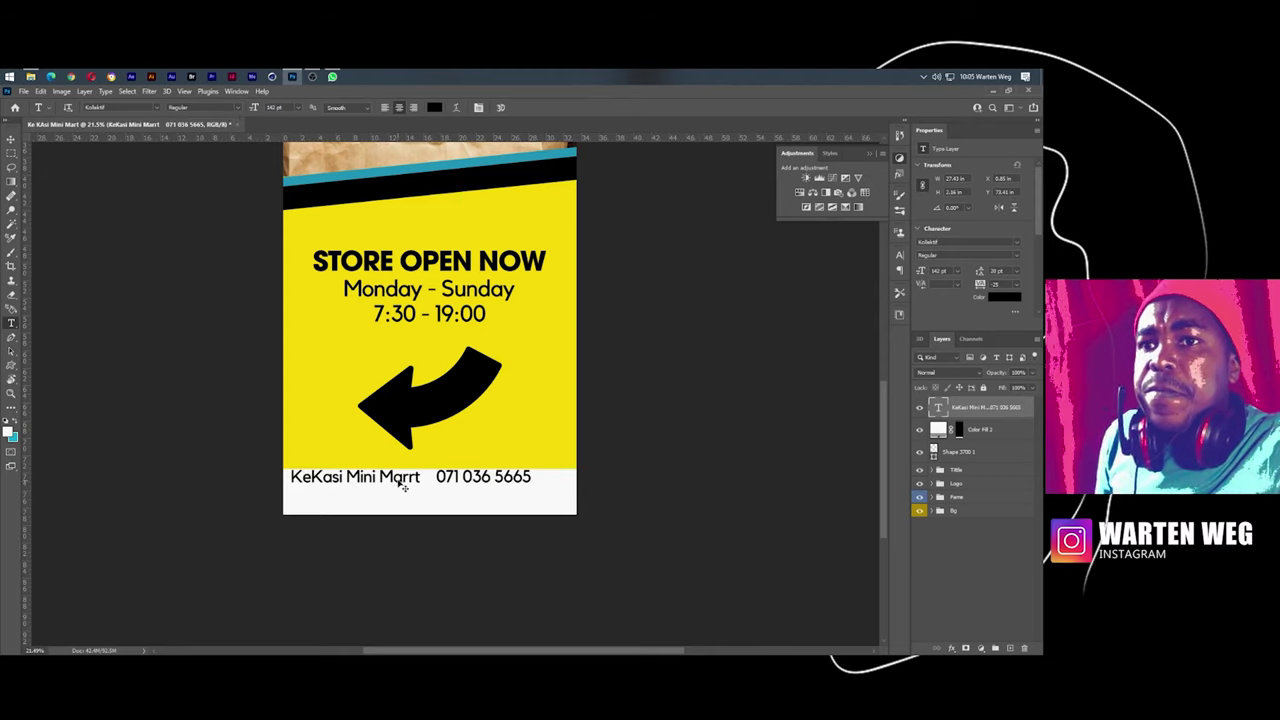
drag(403, 484, 425, 490)
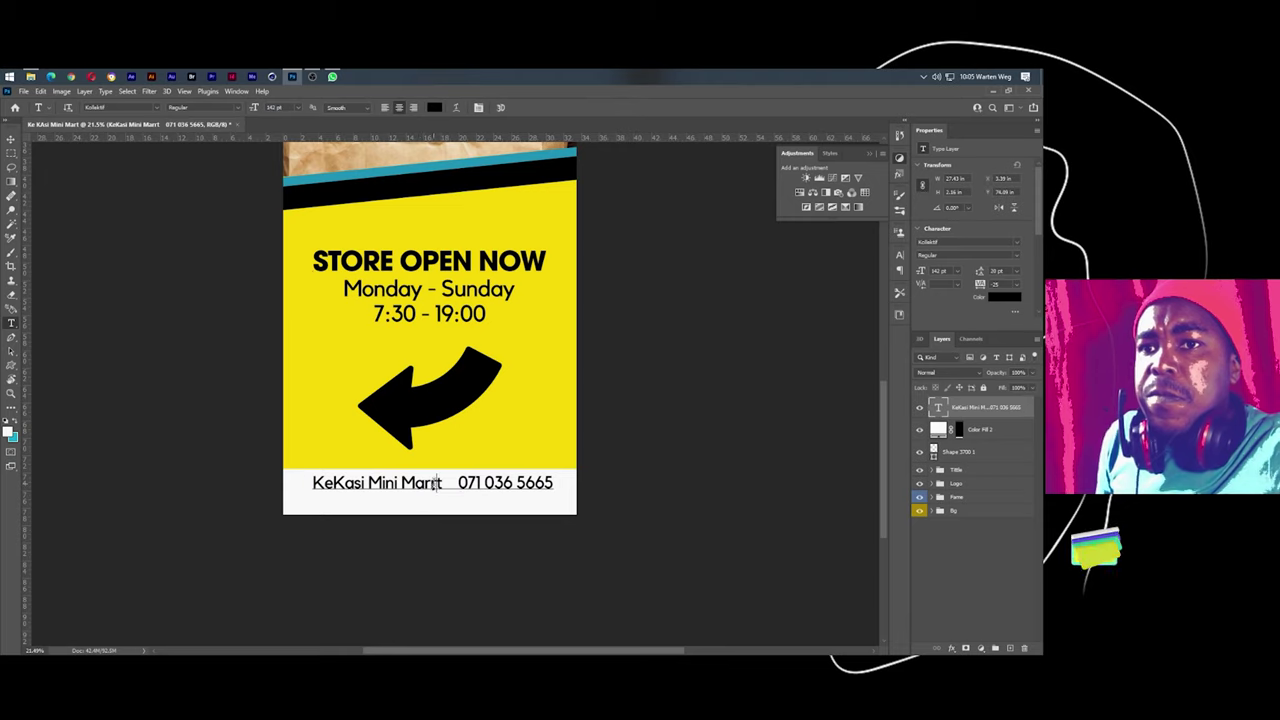
double_click(430, 483)
text(Mart)
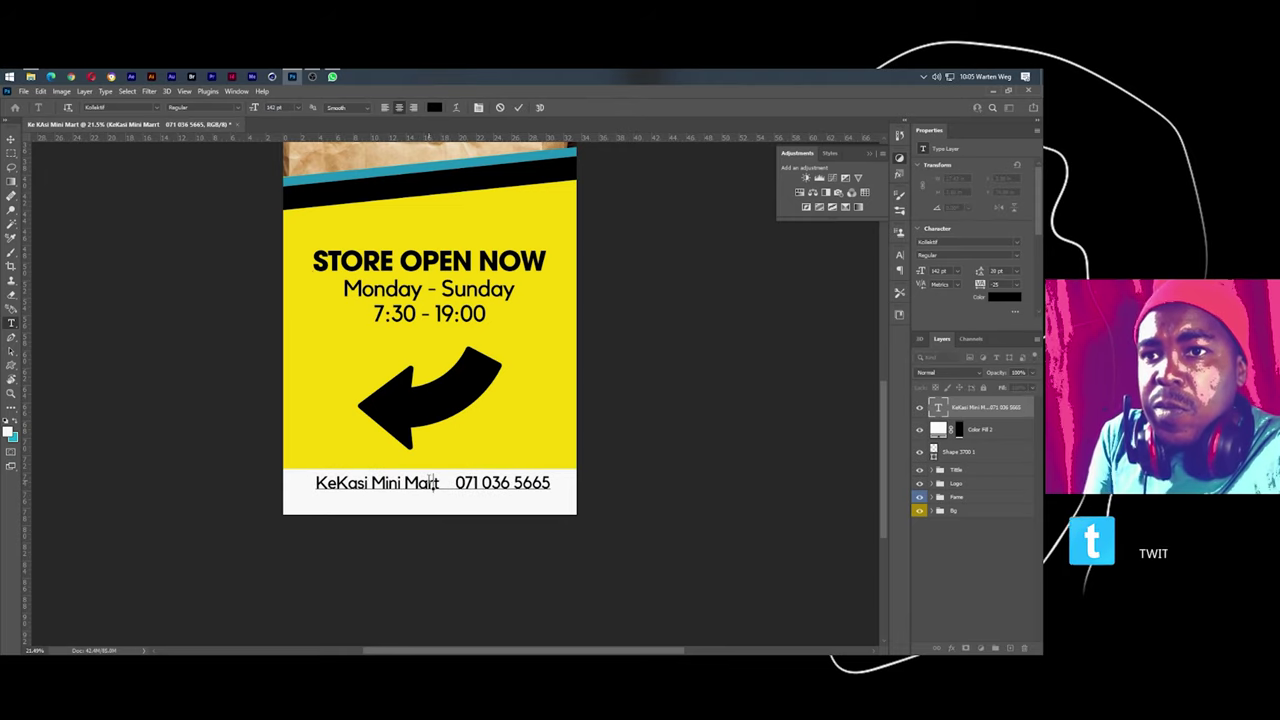
click(518, 108)
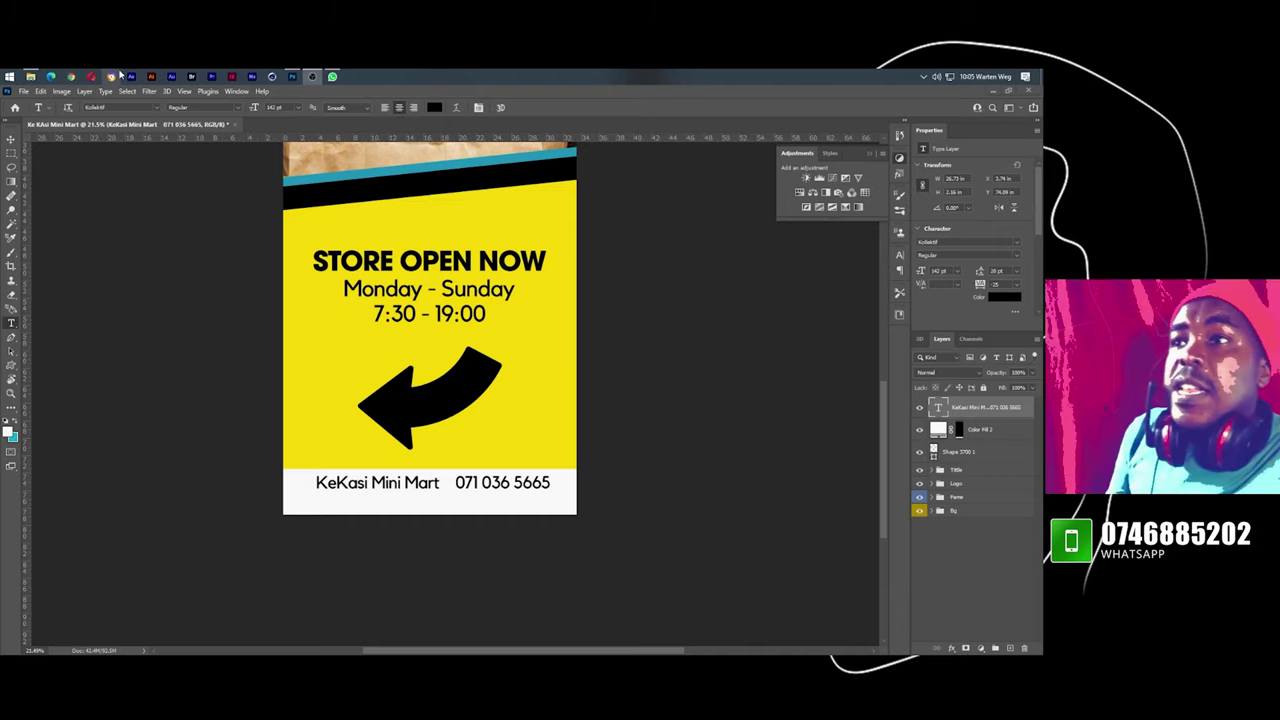
Run a DuckDuckGo image search for 'facebook logo' in Chrome
click(111, 76)
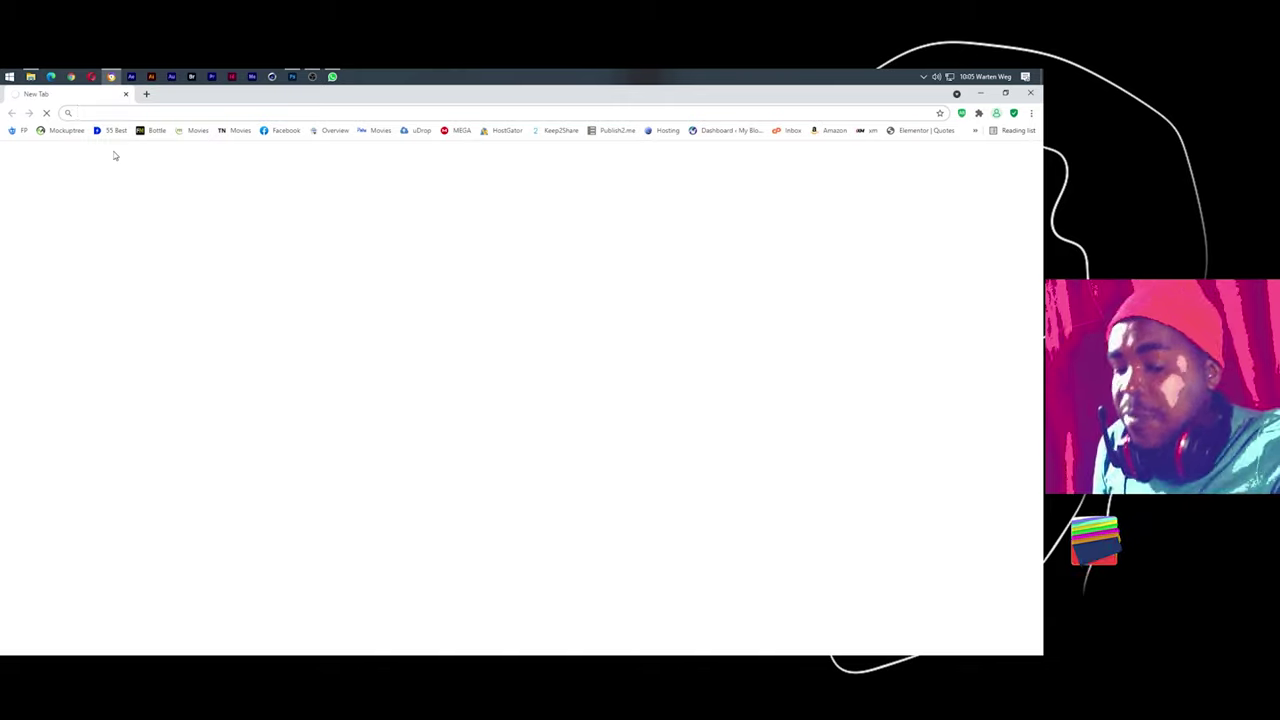
text(faceb)
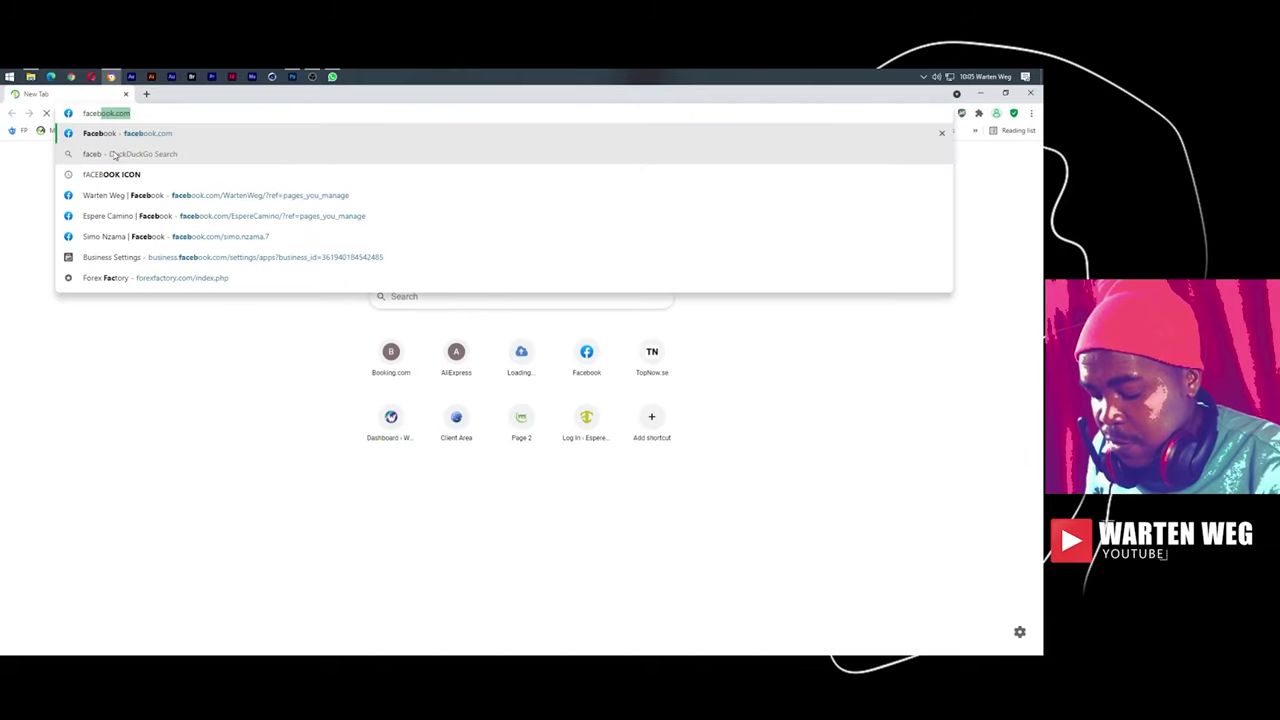
text(ook log)
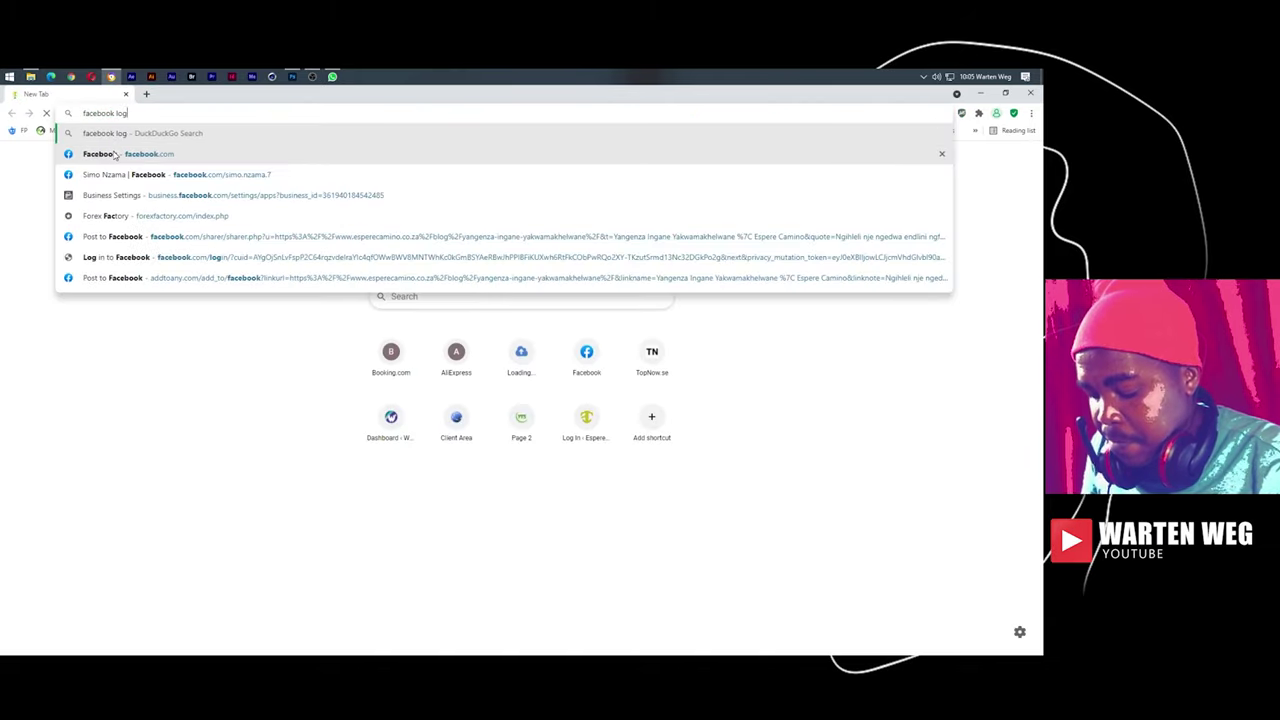
text(o)
key(Return)
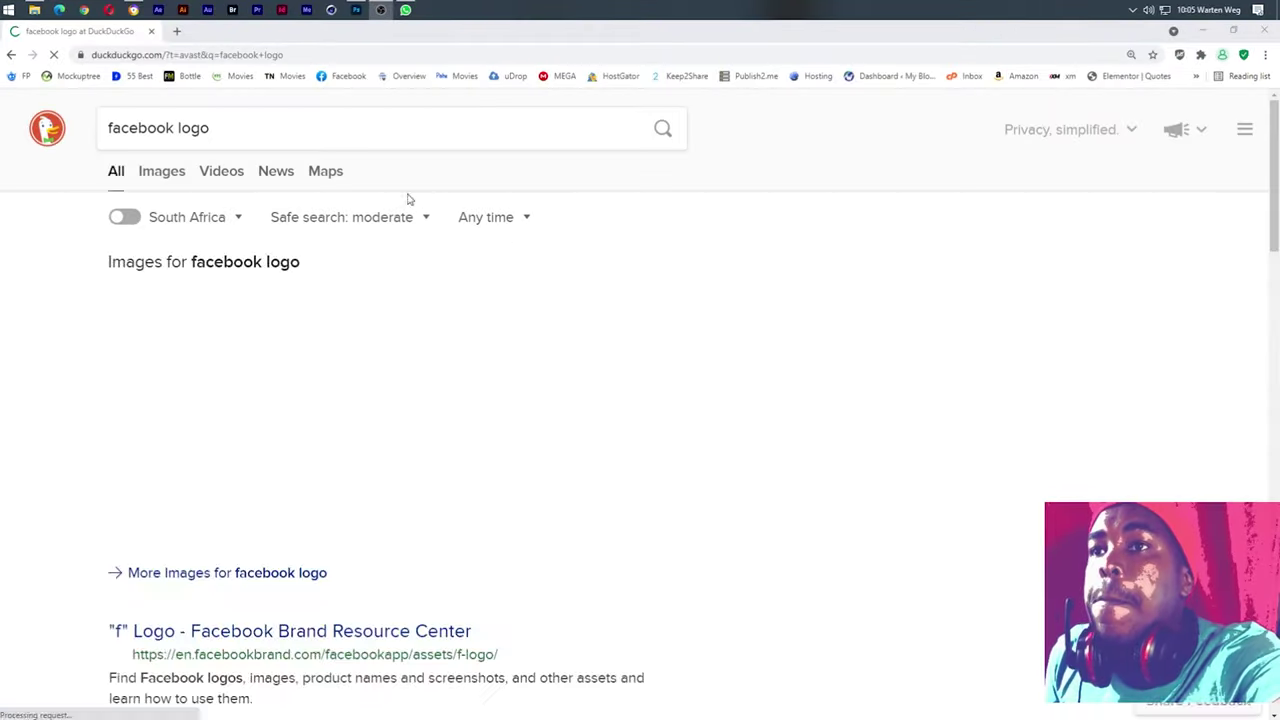
click(165, 173)
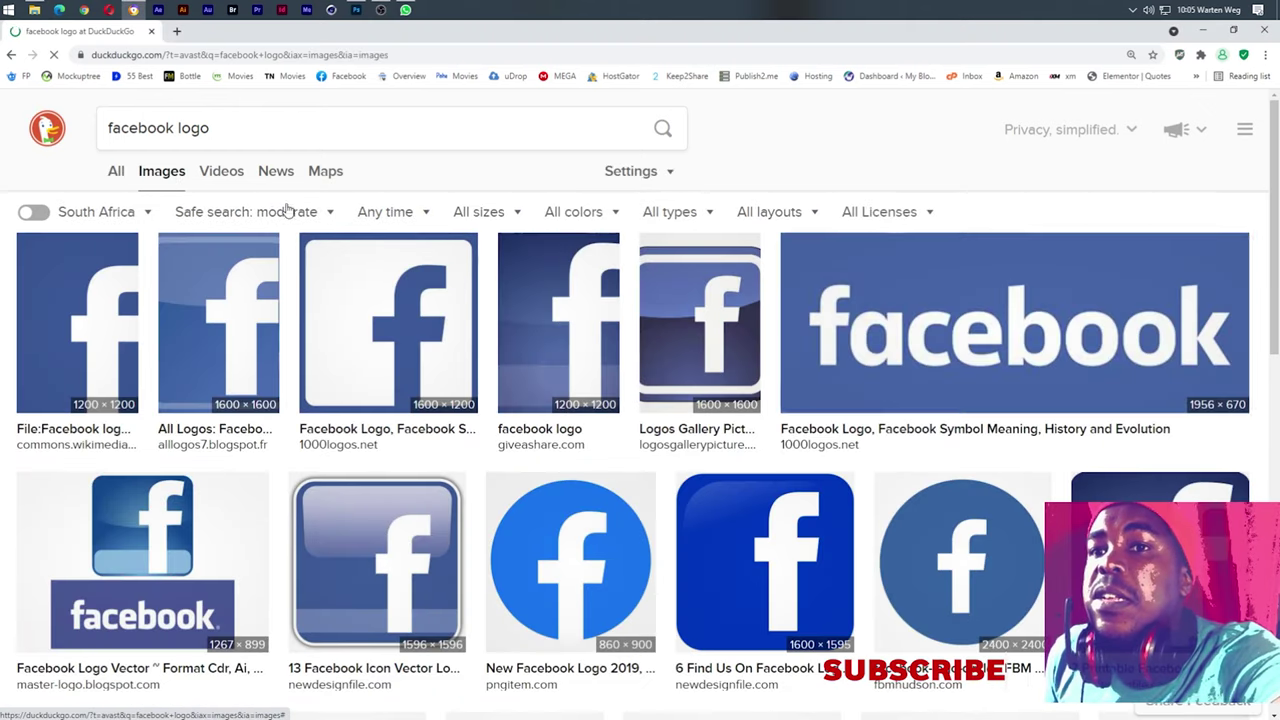
Open the teahub.io Facebook logo image full-size in a new tab
click(567, 543)
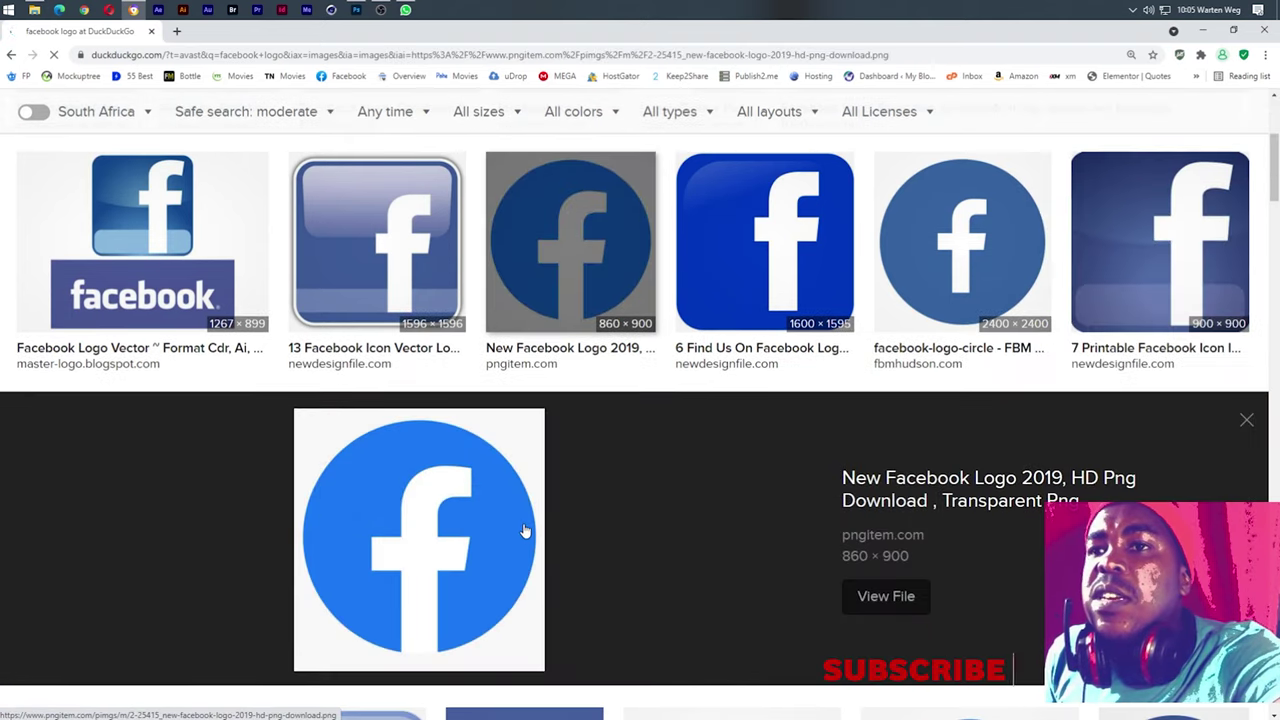
scroll(522, 530, up, 3)
scroll(522, 530, up, 1)
scroll(522, 530, down, 4)
scroll(522, 530, down, 4)
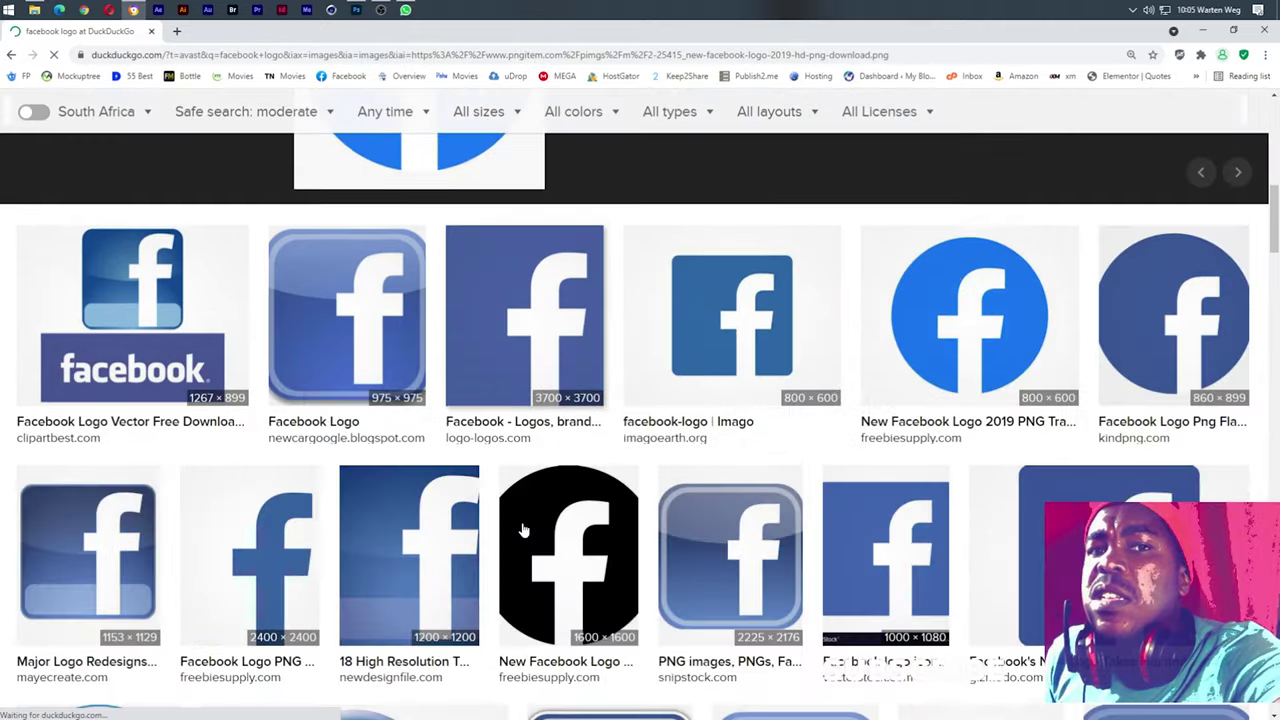
scroll(522, 530, down, 3)
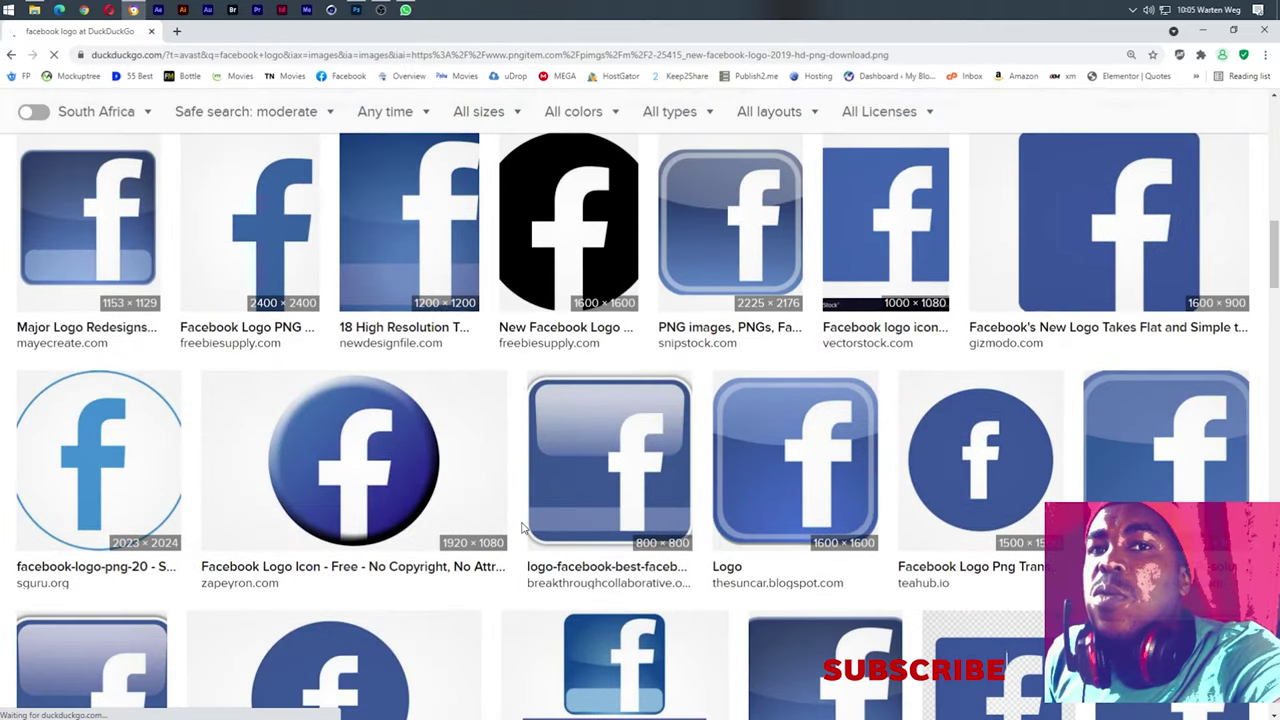
click(990, 514)
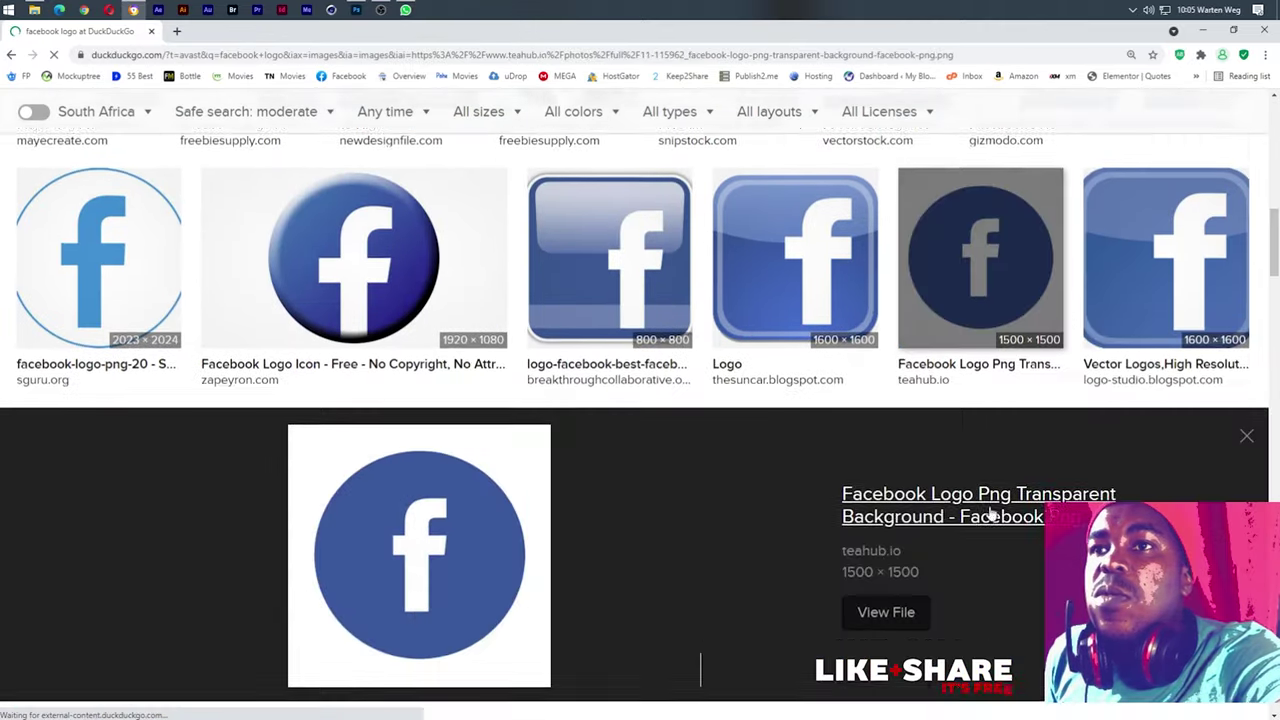
click(886, 597)
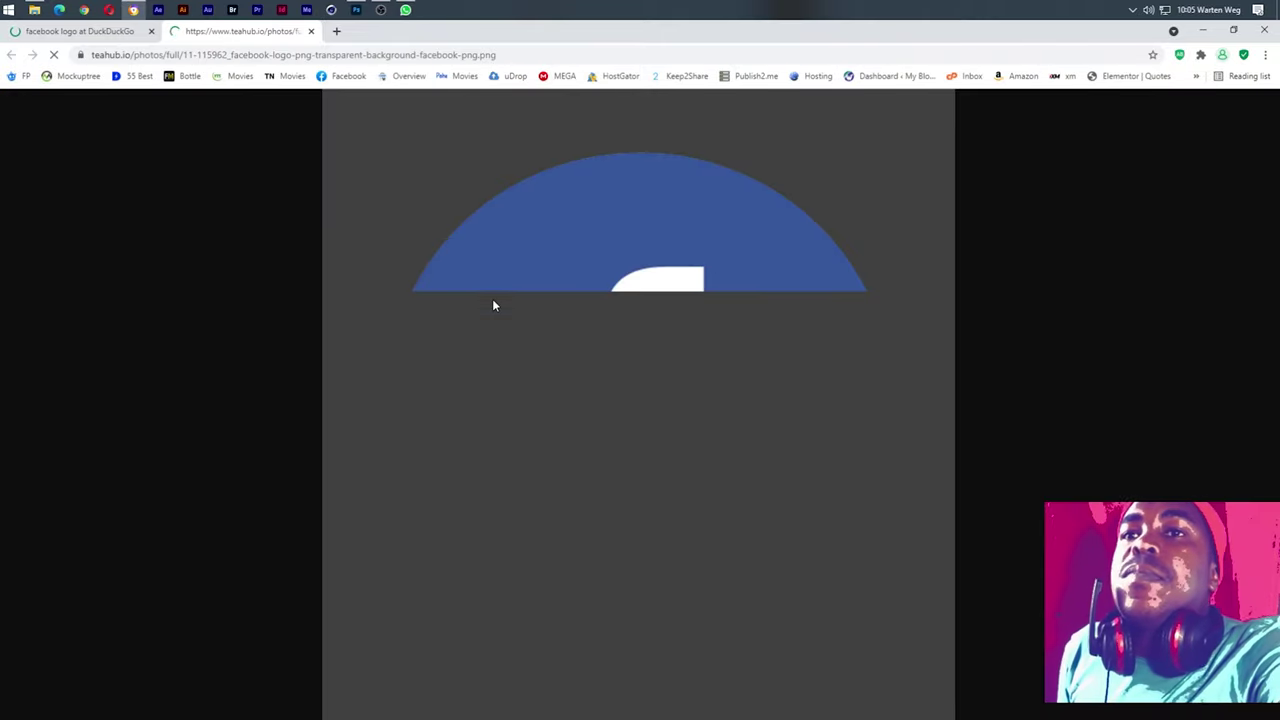
Change the image search to 'whatsapp logo'
click(70, 31)
scroll(205, 130, up, 5)
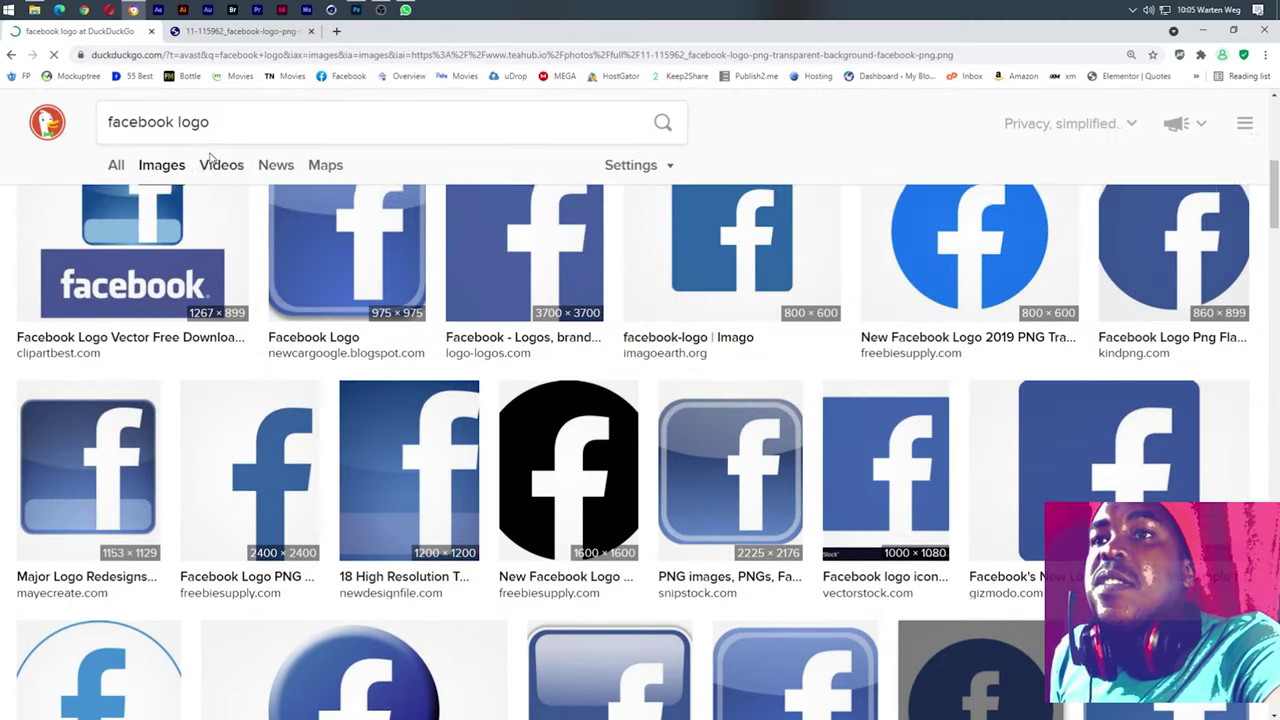
double_click(178, 128)
text(w)
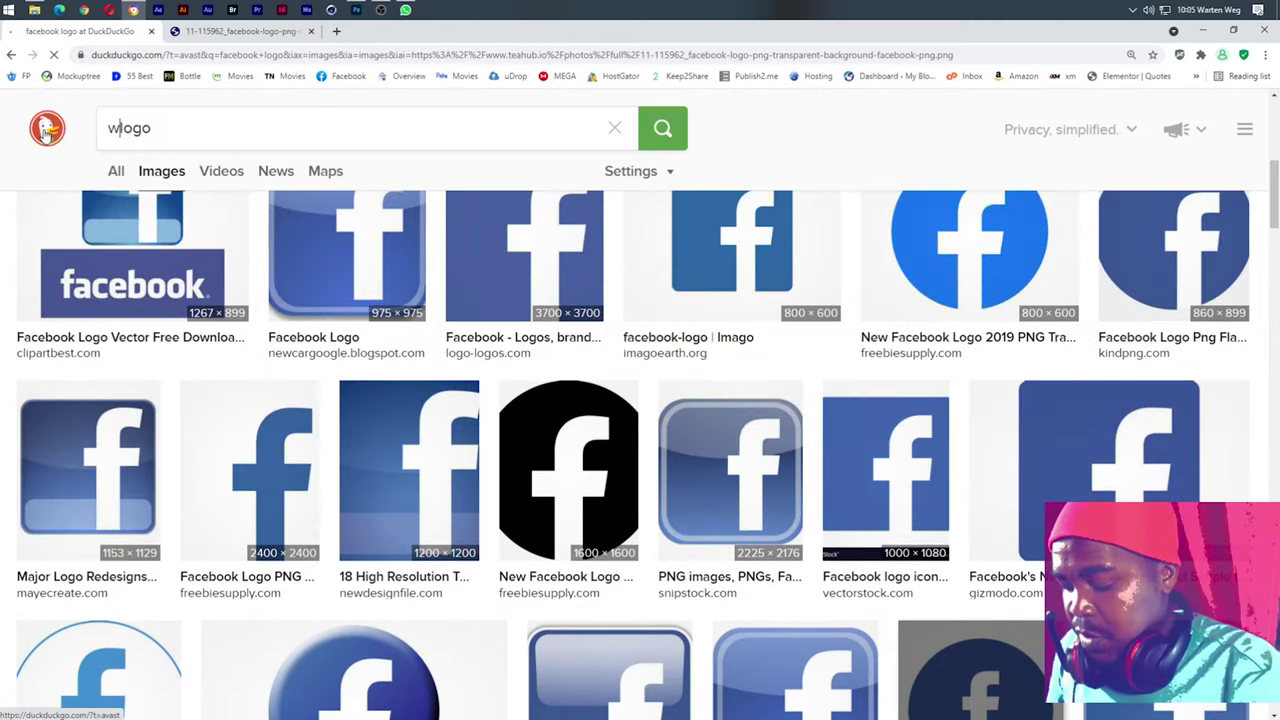
text(hatsapp)
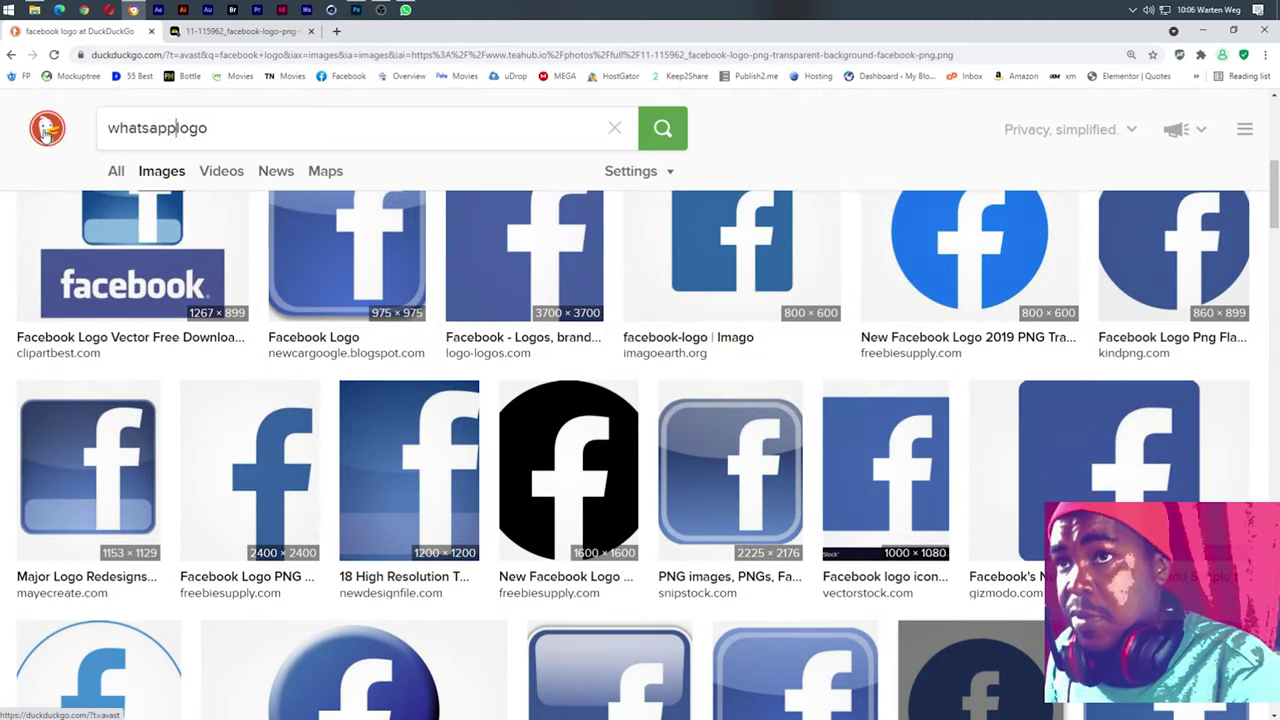
key(Return)
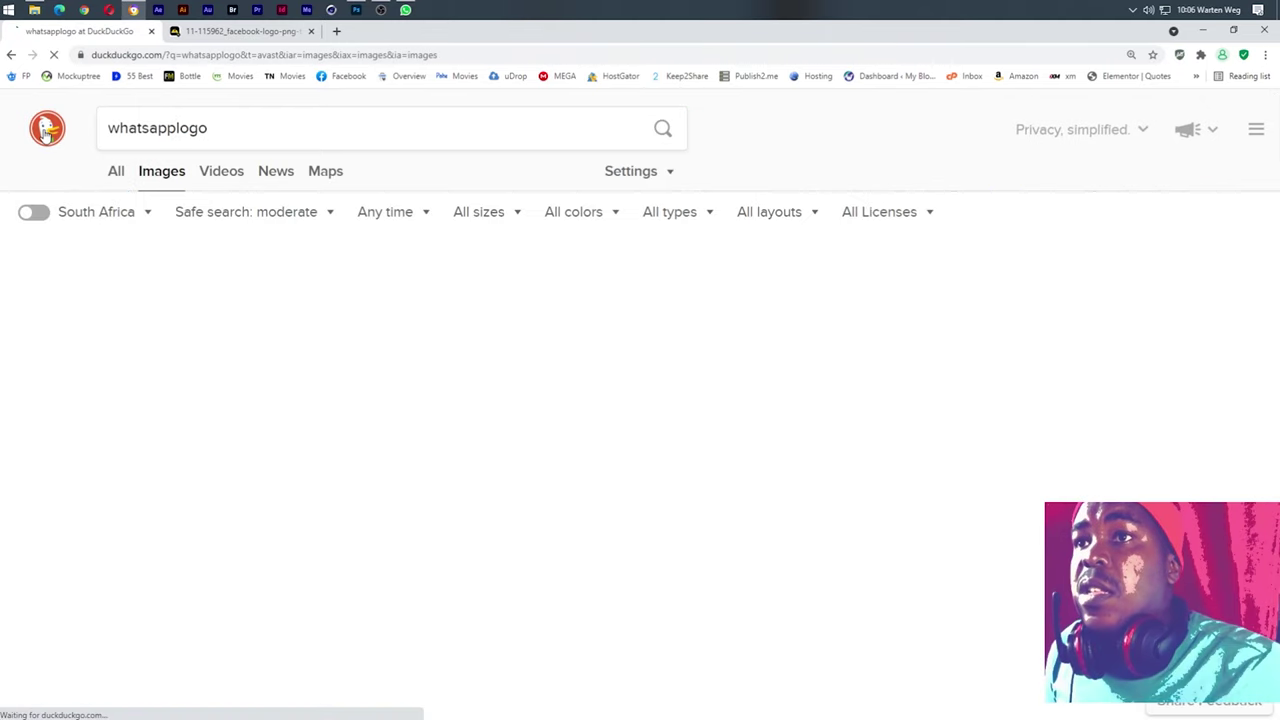
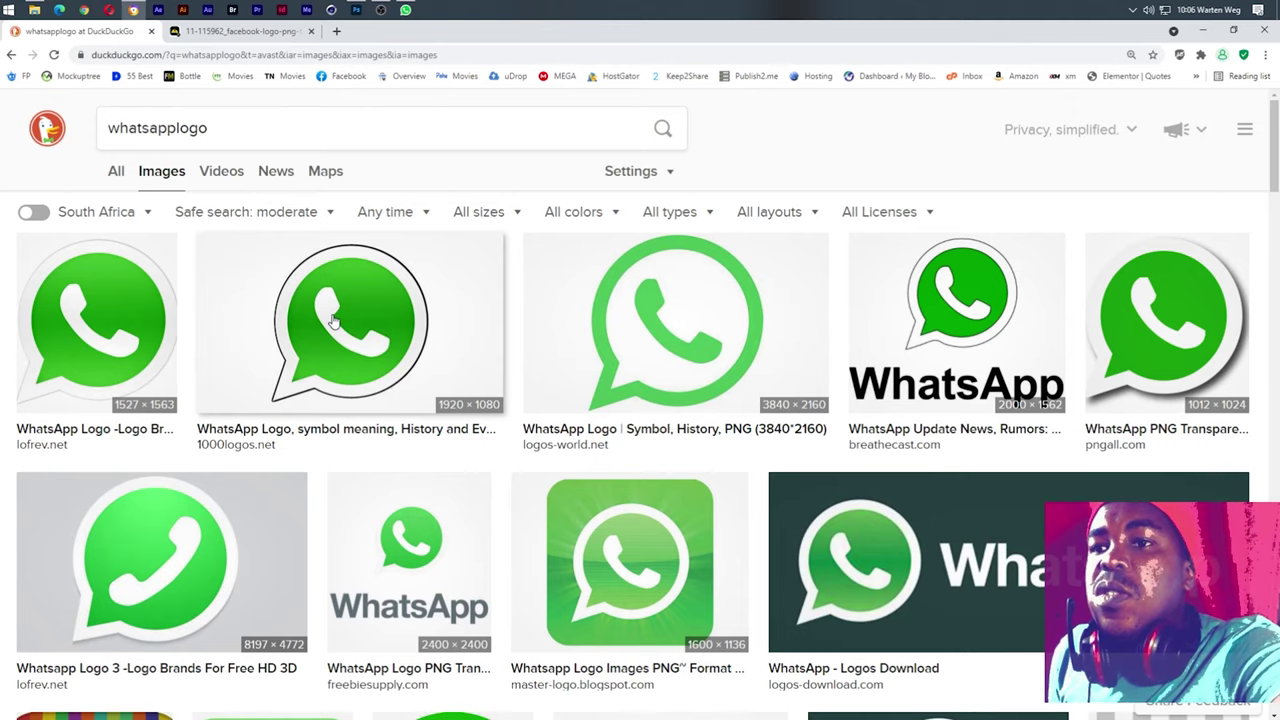
Open the full-size WhatsApp Logo 3 image in its own tab and copy the Facebook logo image
click(200, 600)
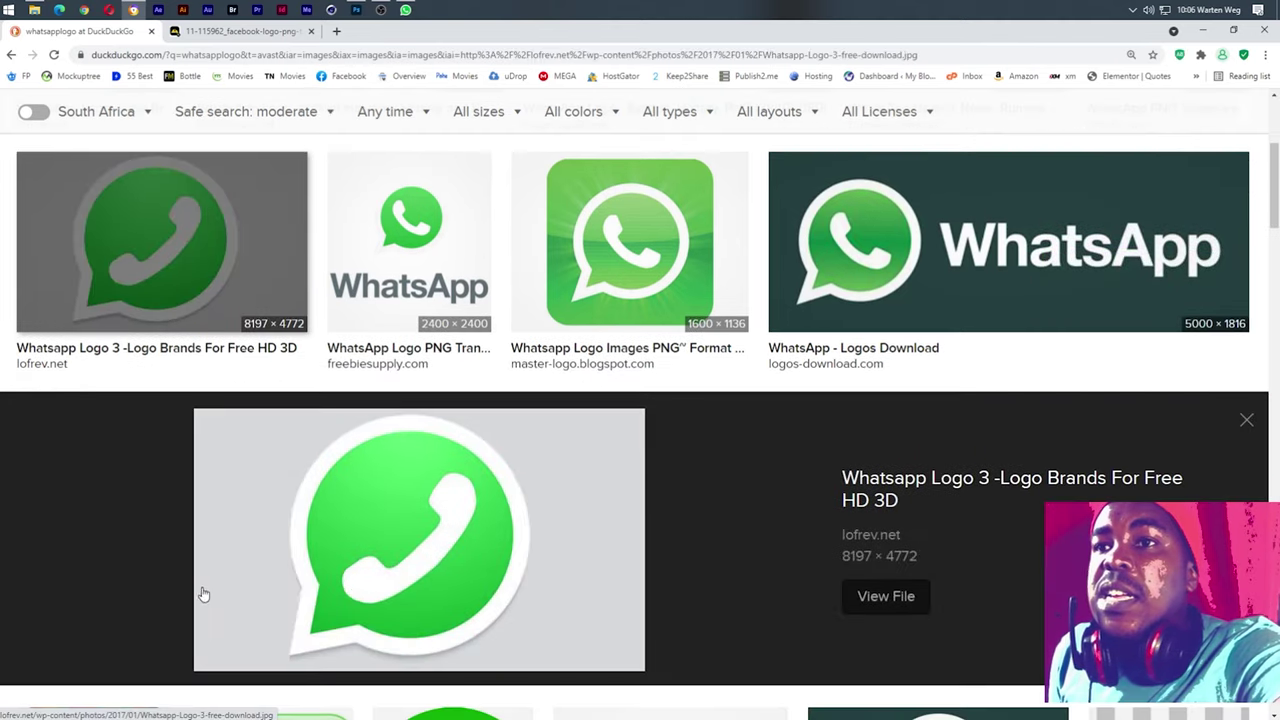
click(886, 596)
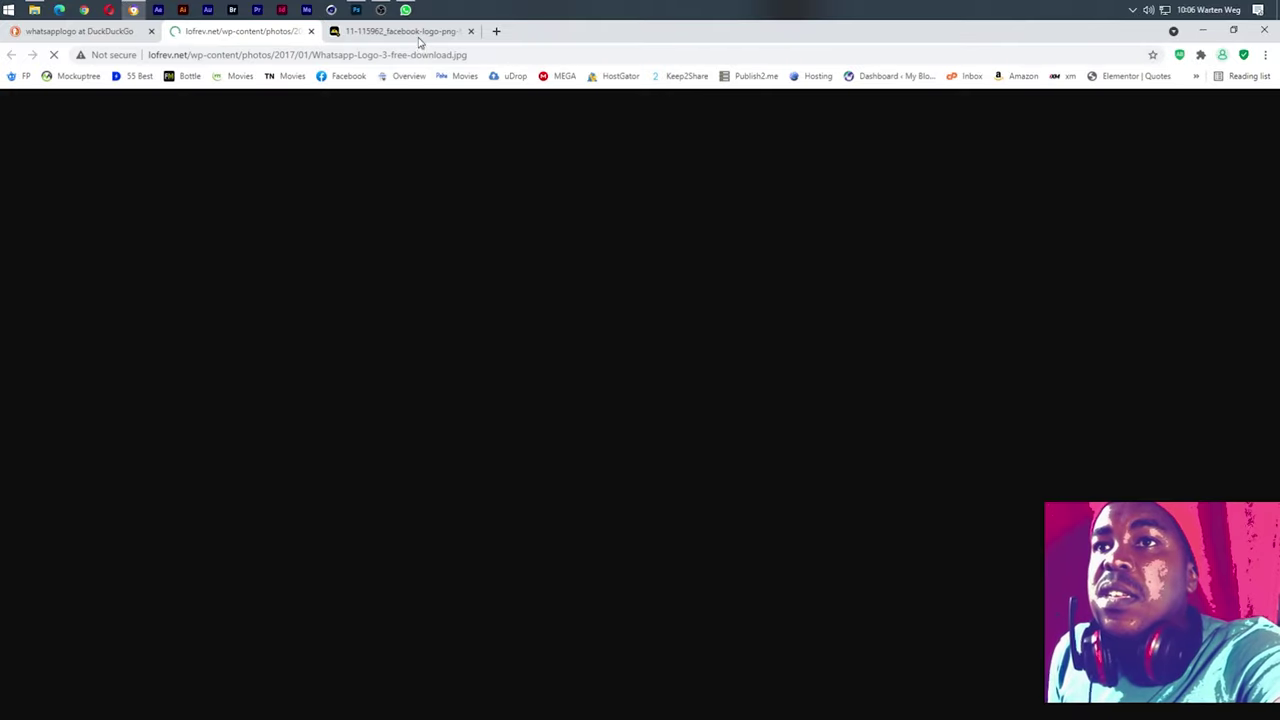
click(420, 36)
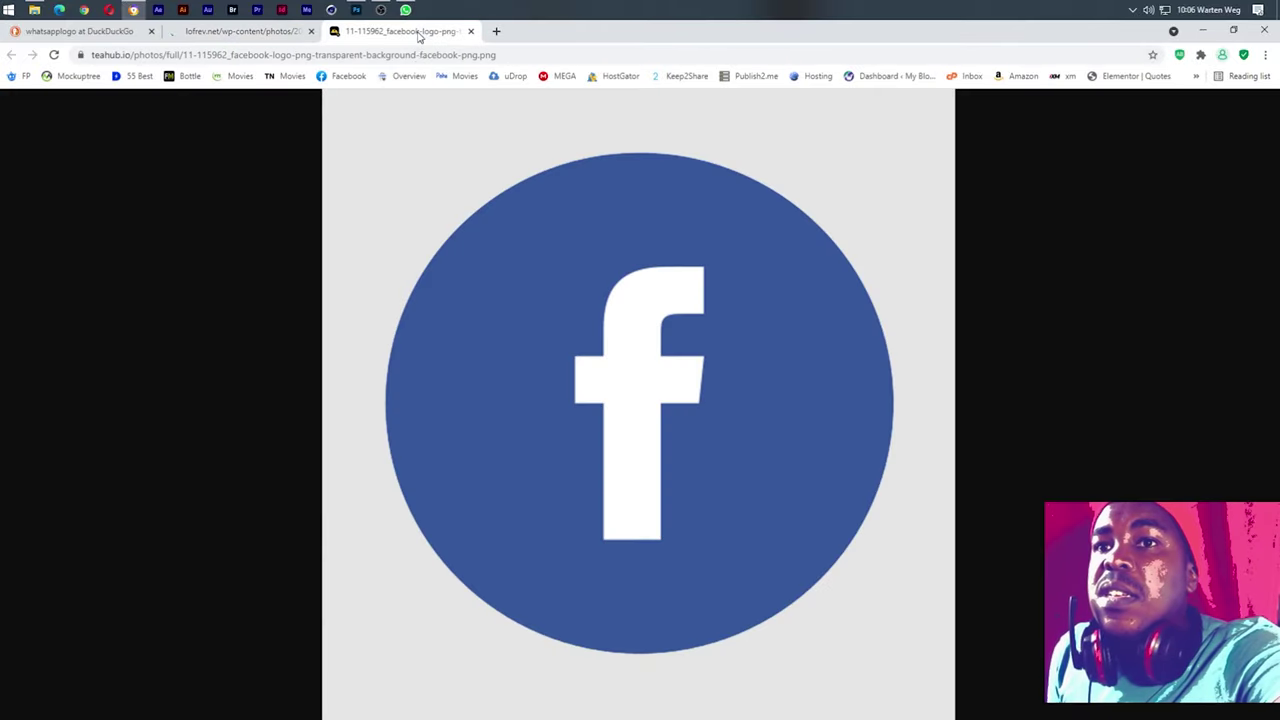
right_click(636, 409)
click(693, 450)
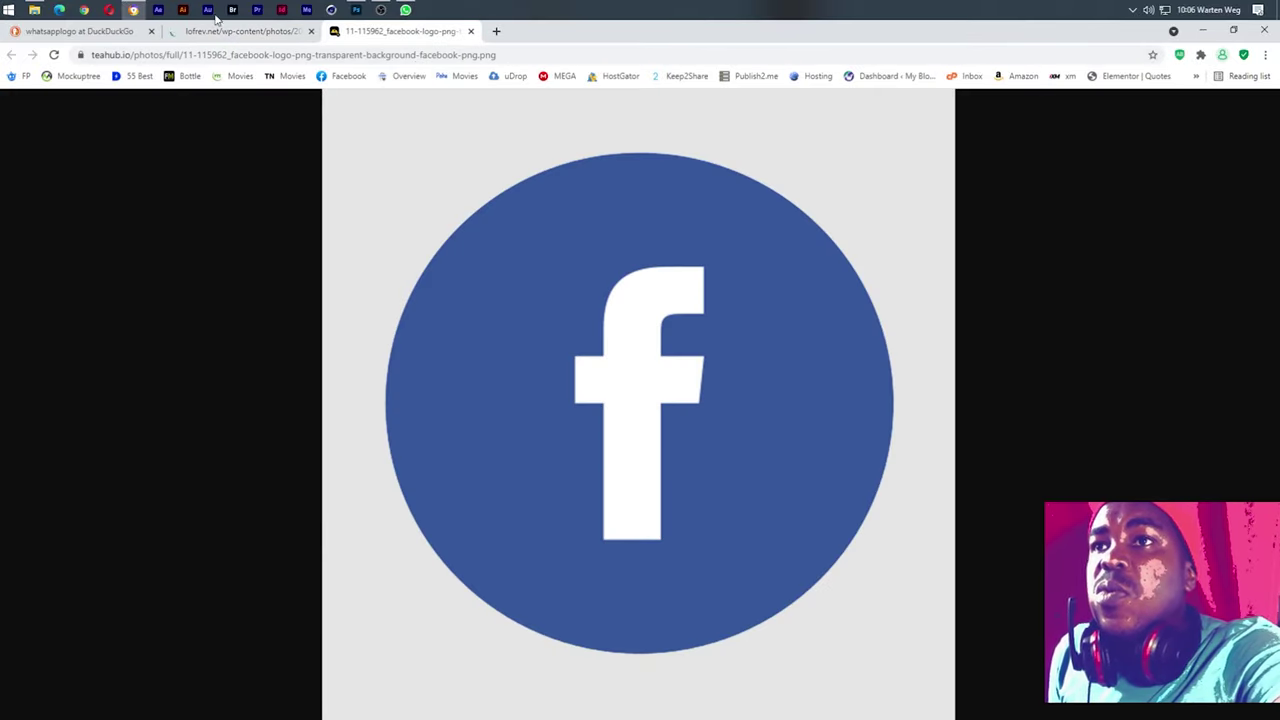
click(356, 9)
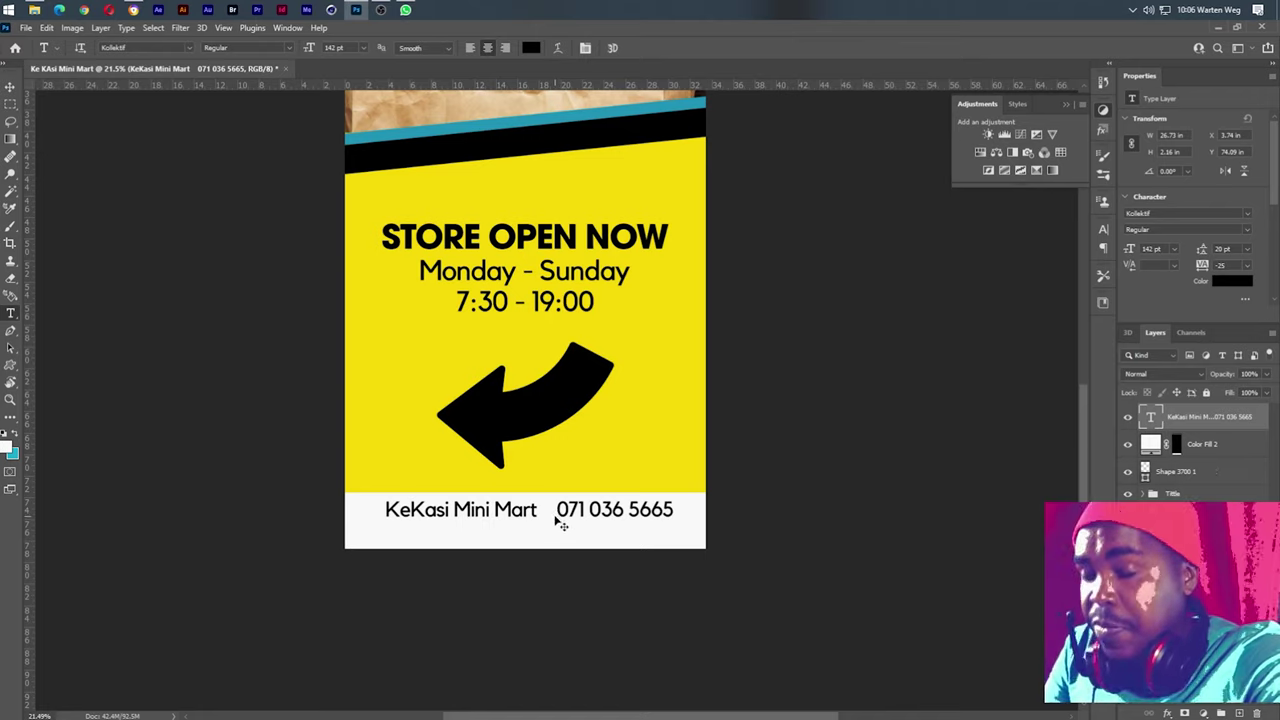
Paste the Facebook logo and draw a white ellipse over it with the Ellipse Tool
key(ctrl+v)
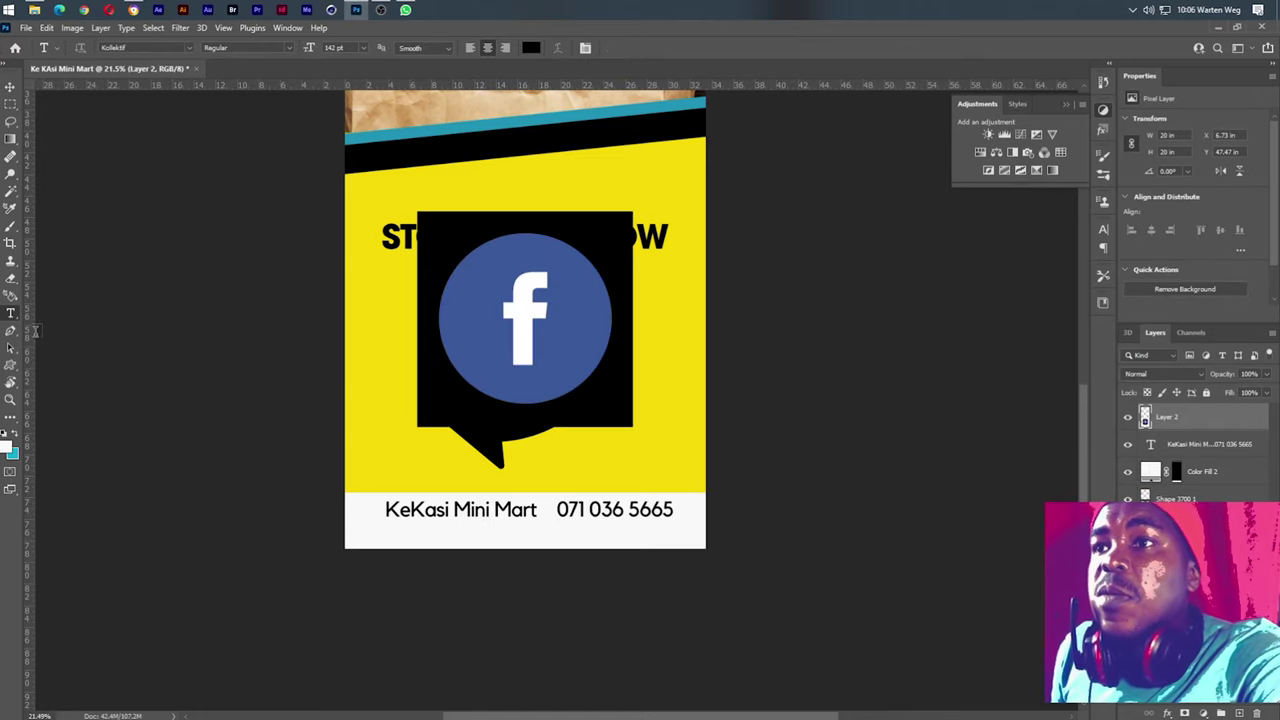
click(10, 365)
right_click(10, 365)
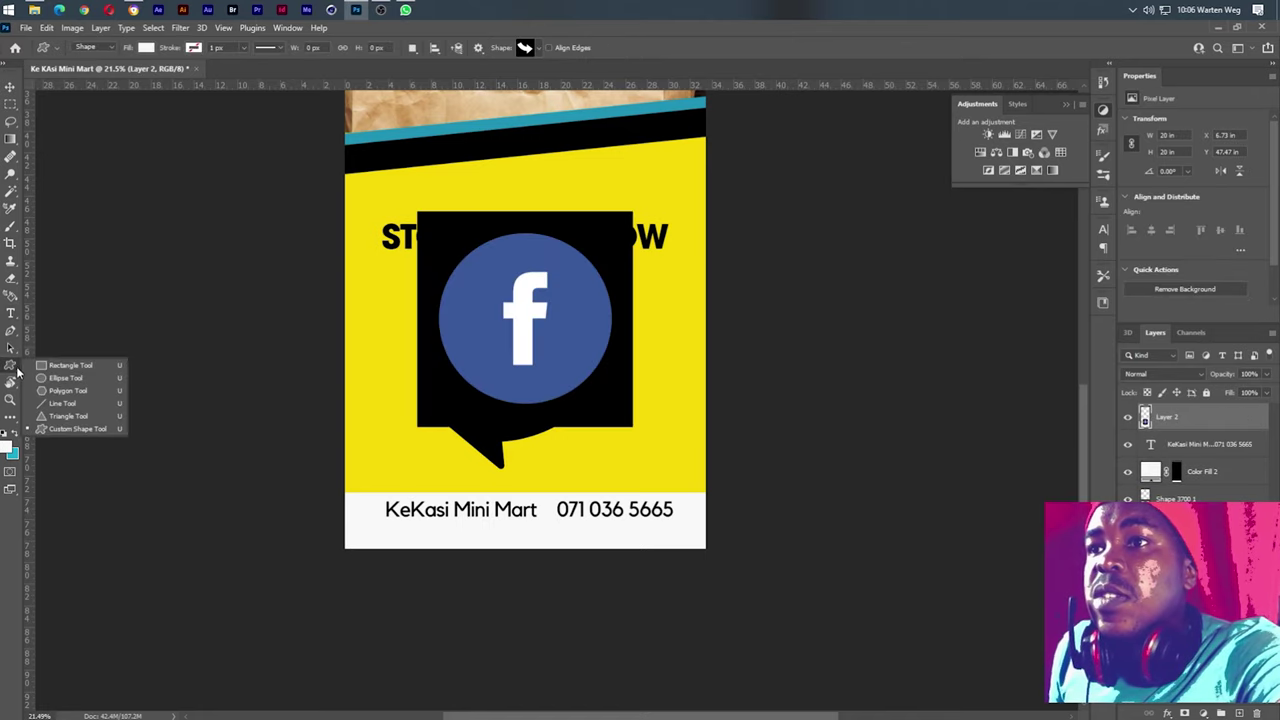
click(70, 373)
drag(472, 254, 622, 438)
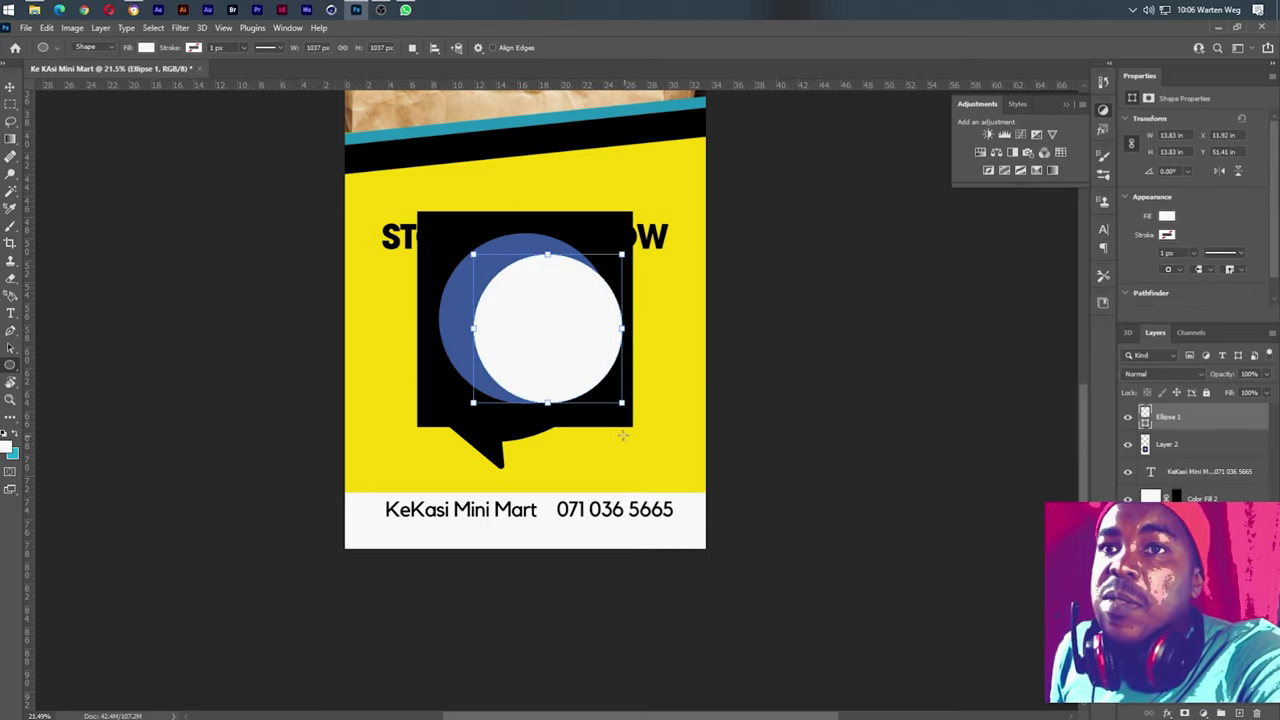
Centre the white circle on the logo and enlarge it to cover the blue ring
click(12, 89)
drag(540, 321, 513, 315)
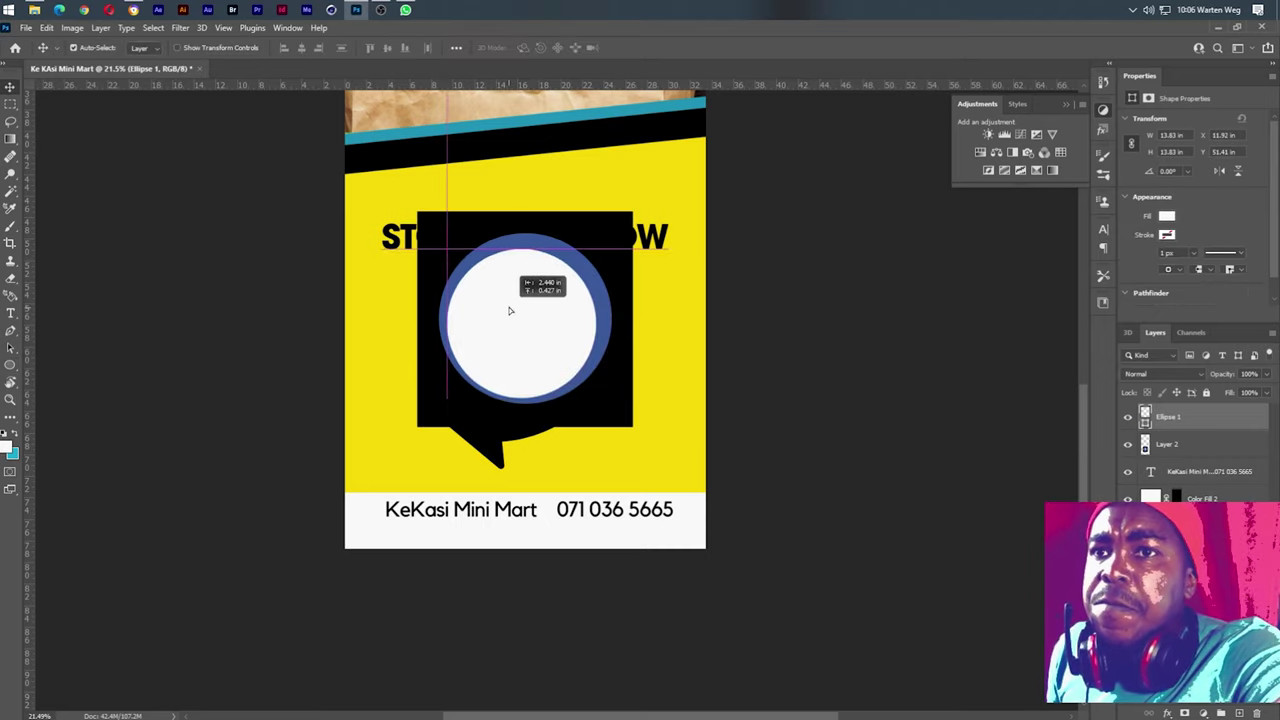
key(ctrl+t)
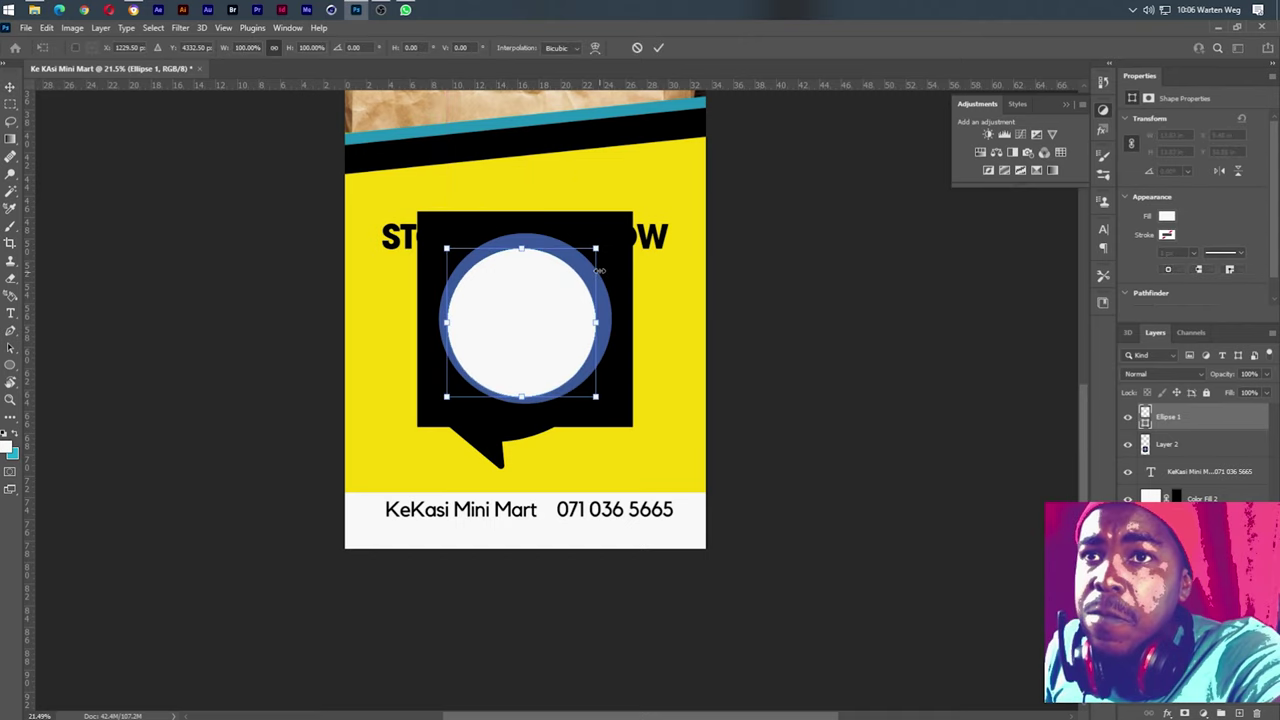
drag(596, 247, 606, 237)
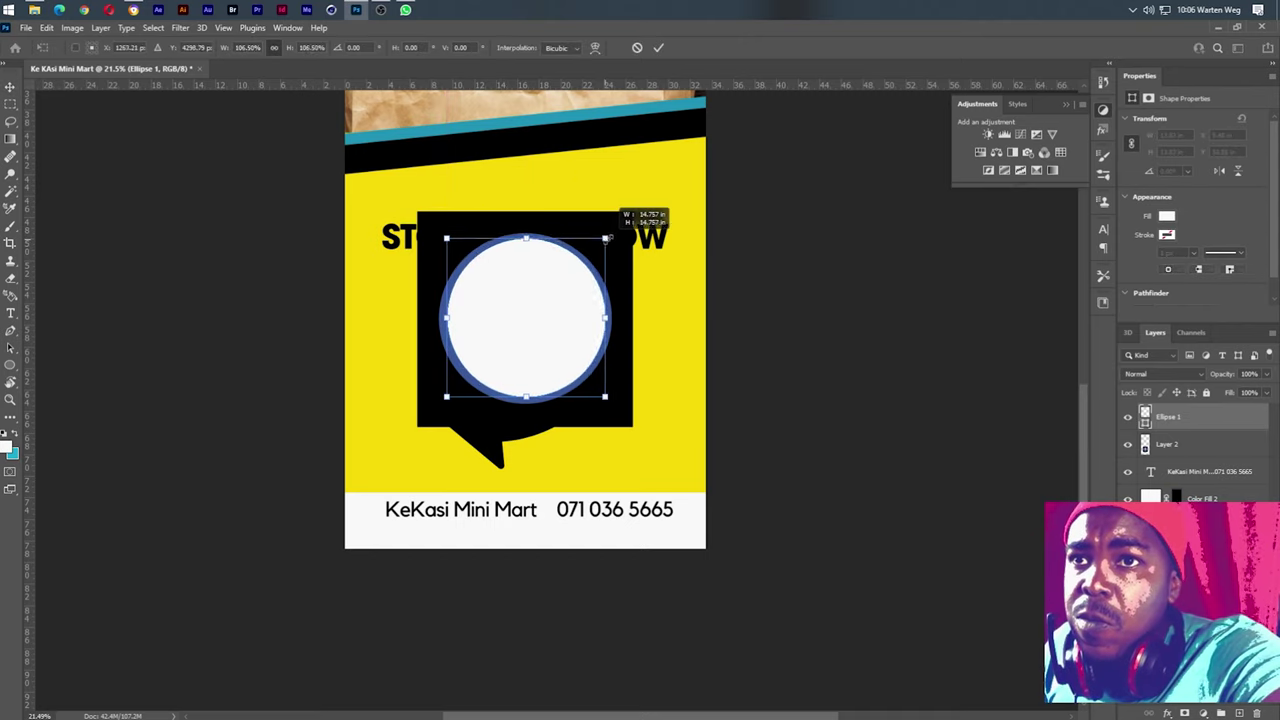
drag(606, 237, 608, 236)
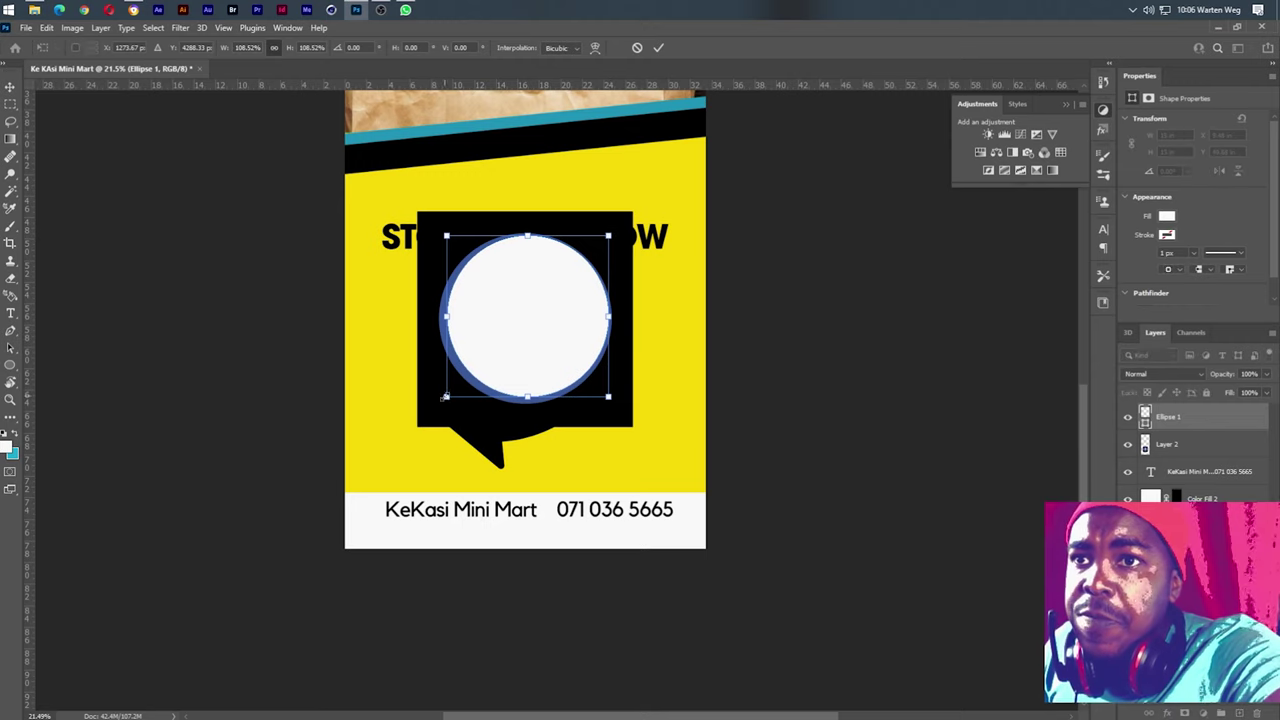
drag(446, 398, 438, 404)
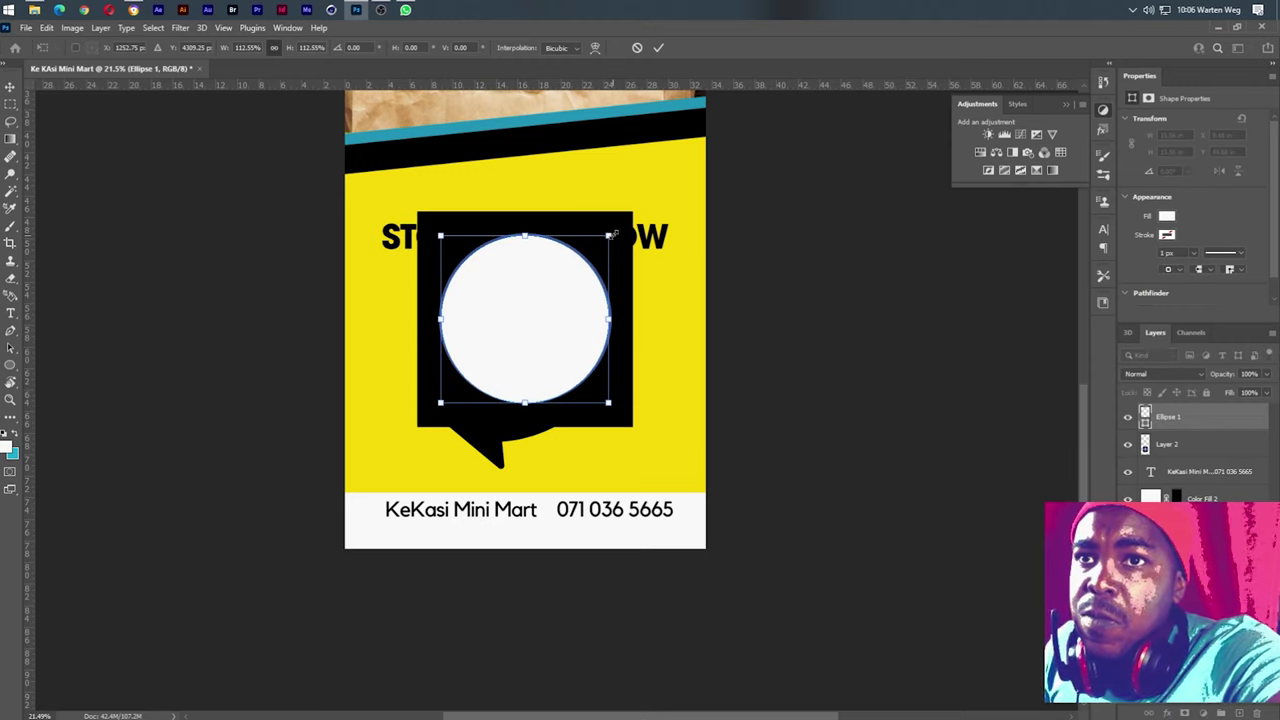
drag(612, 234, 614, 232)
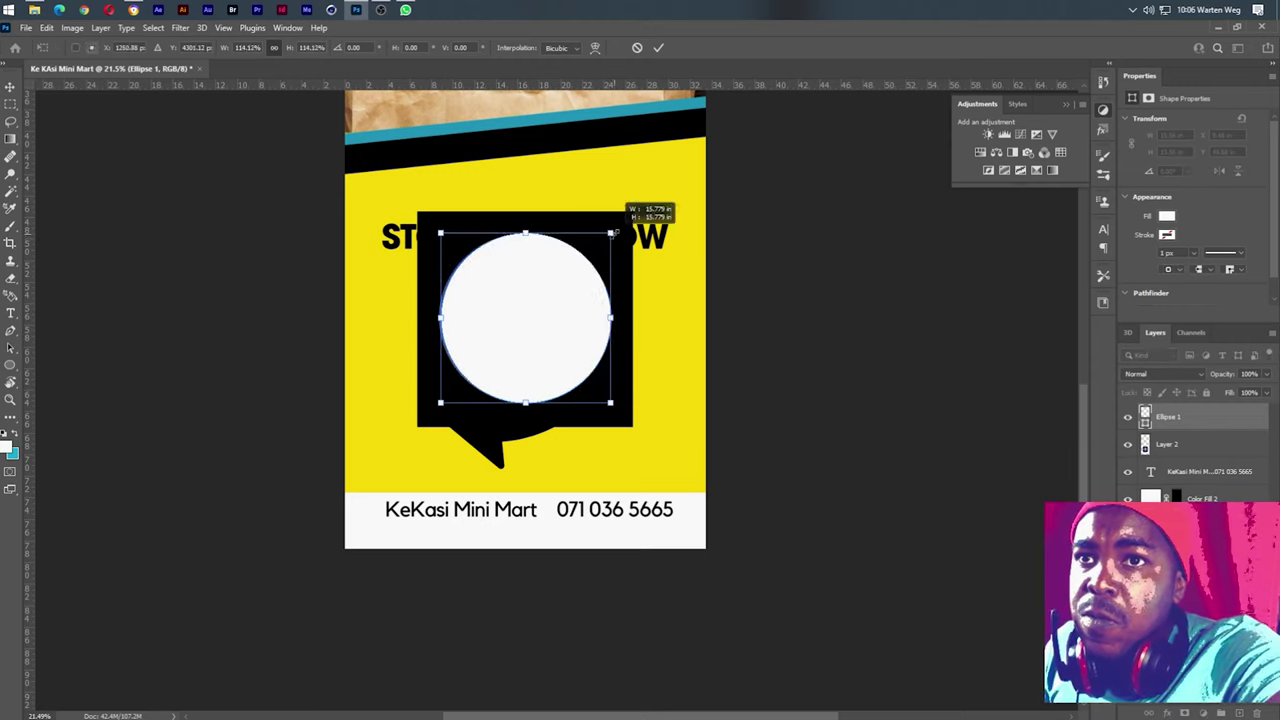
click(658, 48)
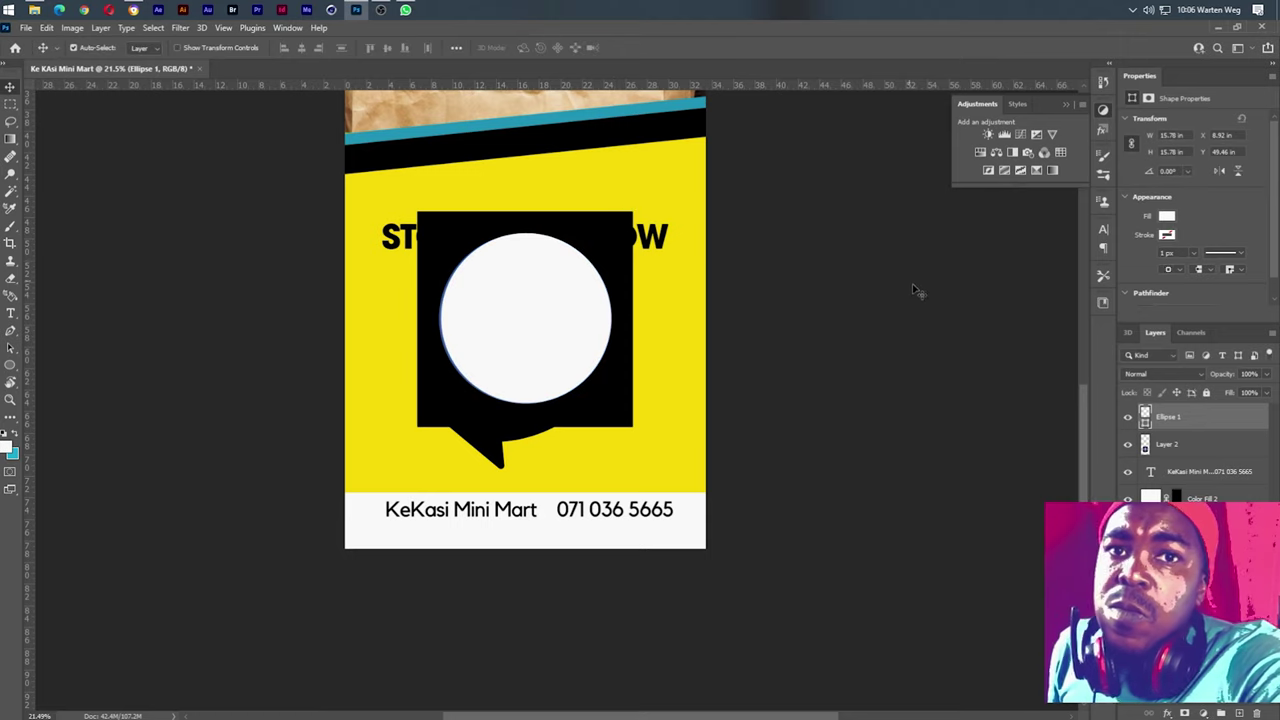
Clip the Facebook logo layer to the circle and convert both into one smart object
drag(1183, 442, 1178, 420)
alt+click(1180, 424)
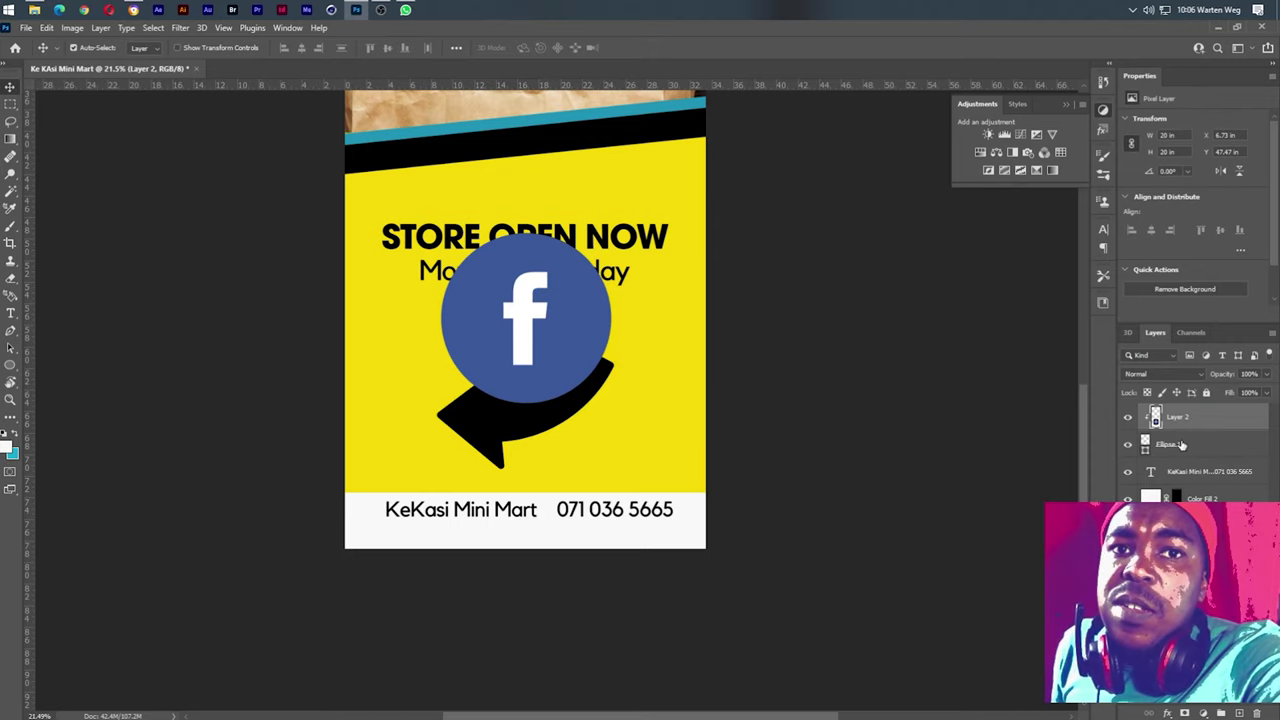
click(1182, 445)
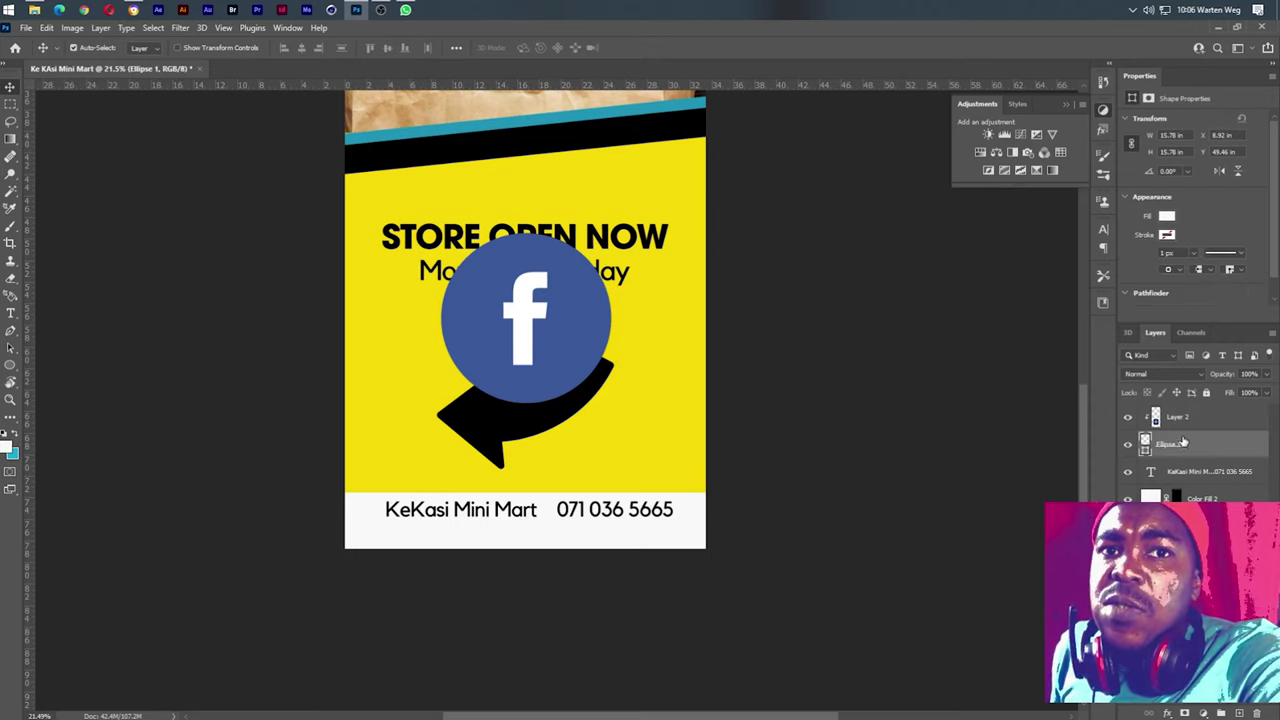
shift+click(1181, 428)
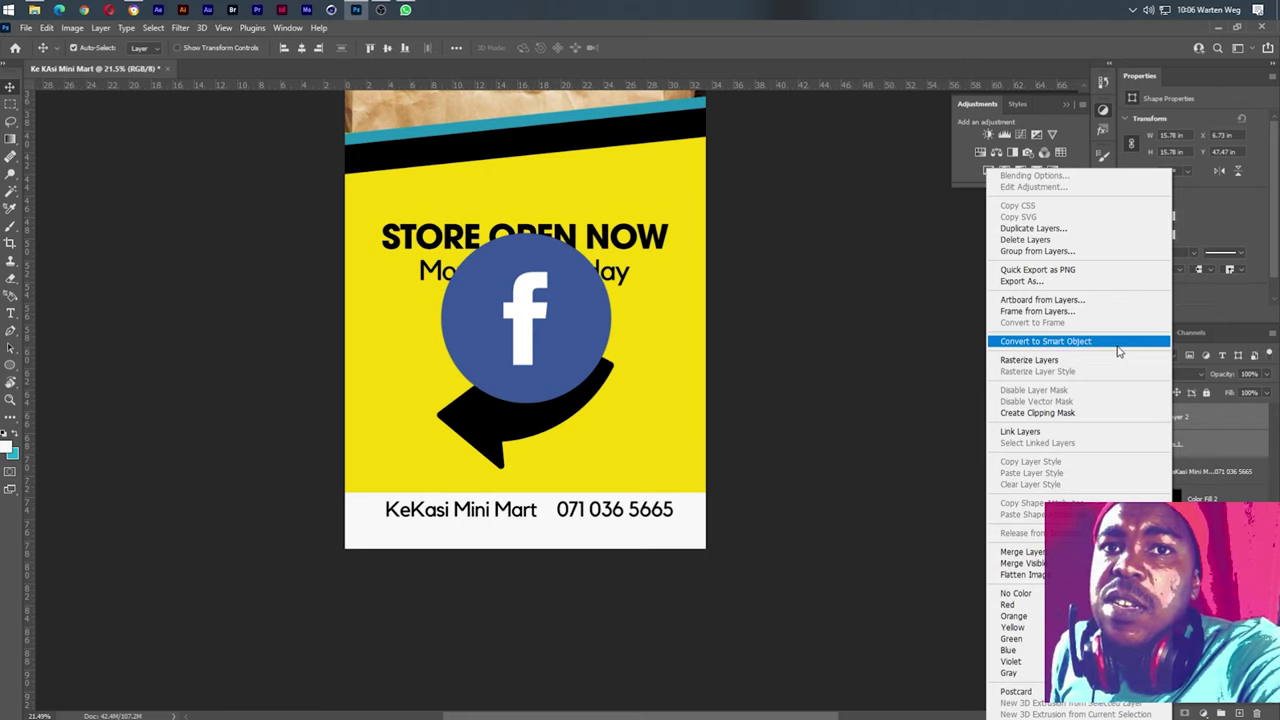
click(1118, 350)
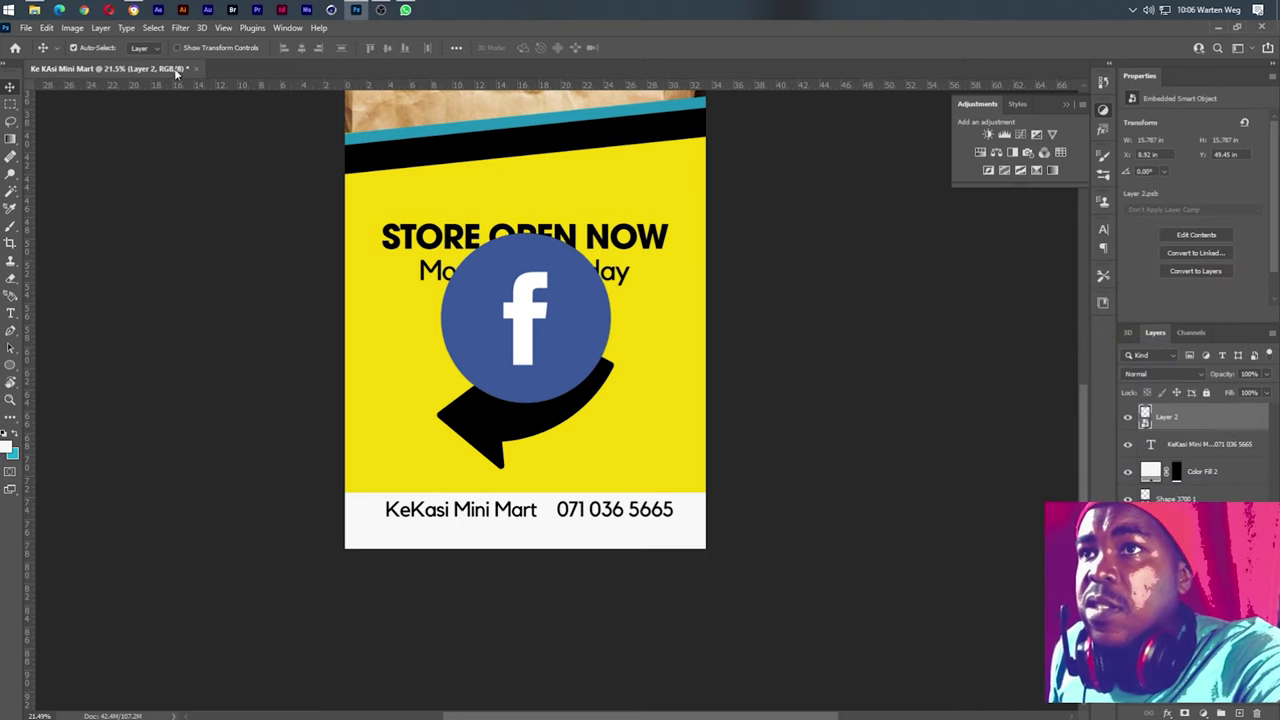
Bring Chrome back to the front on the WhatsApp logo tab
click(405, 10)
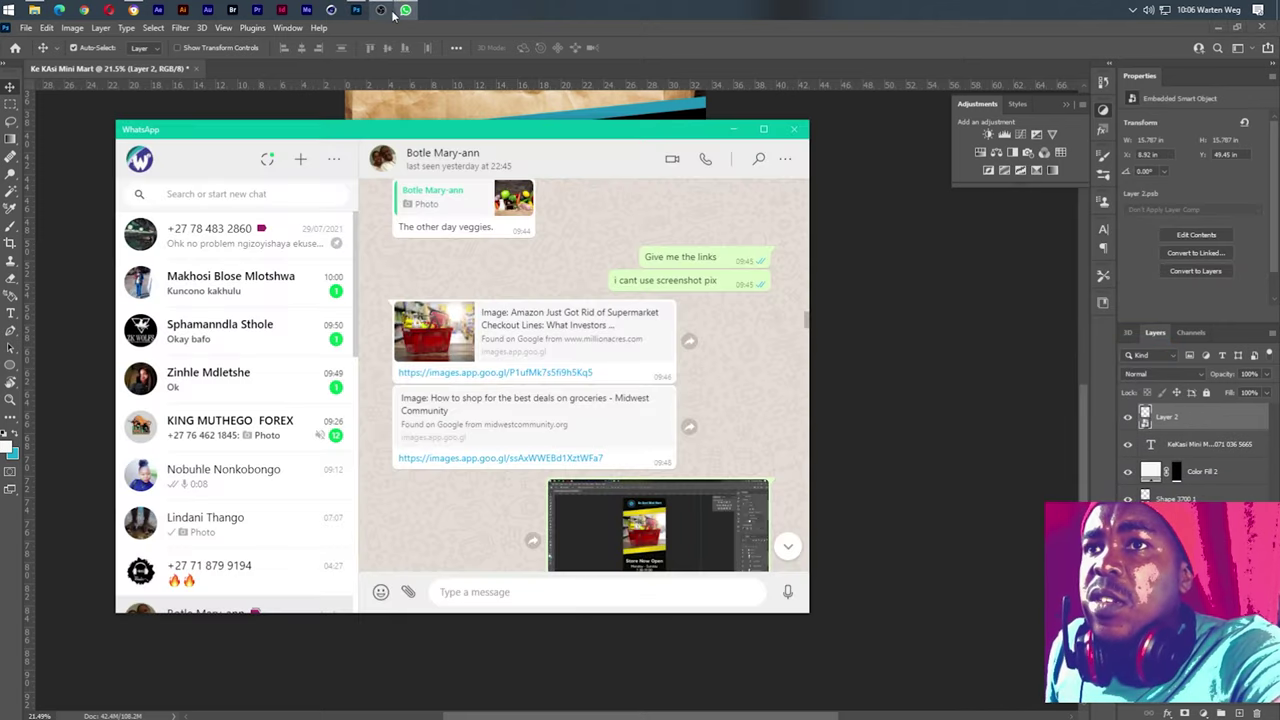
click(403, 11)
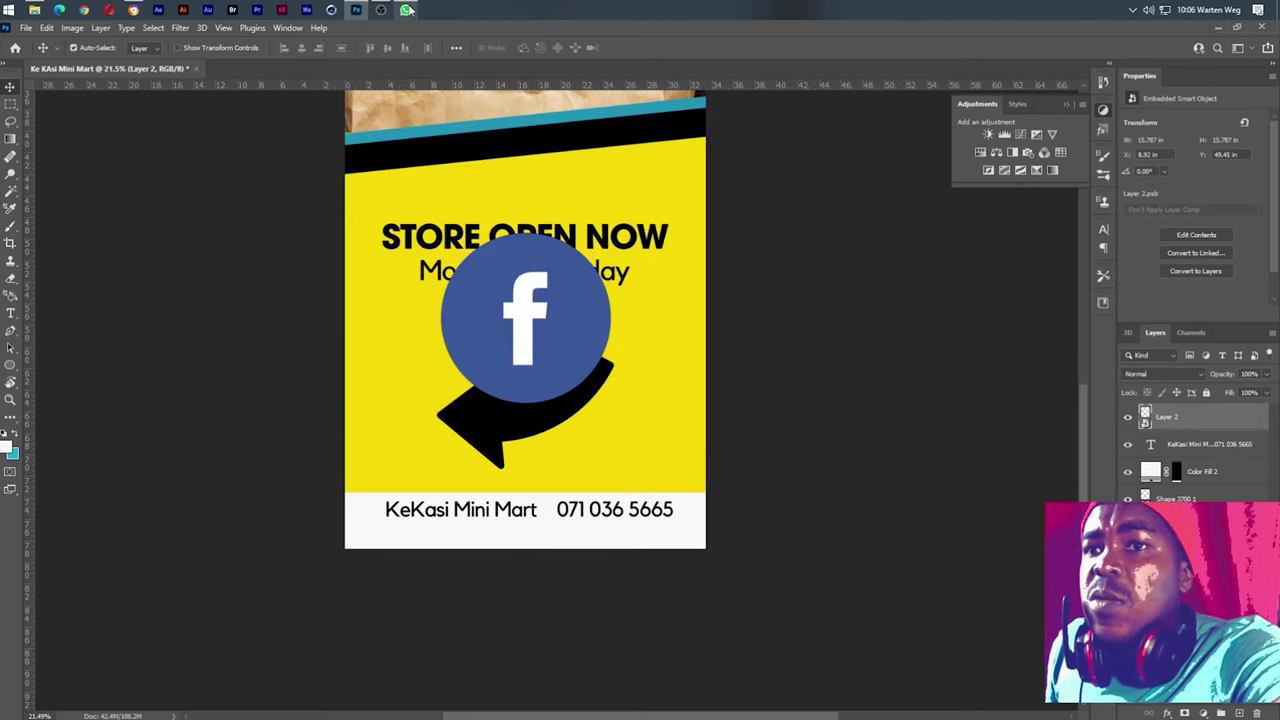
click(135, 10)
click(266, 36)
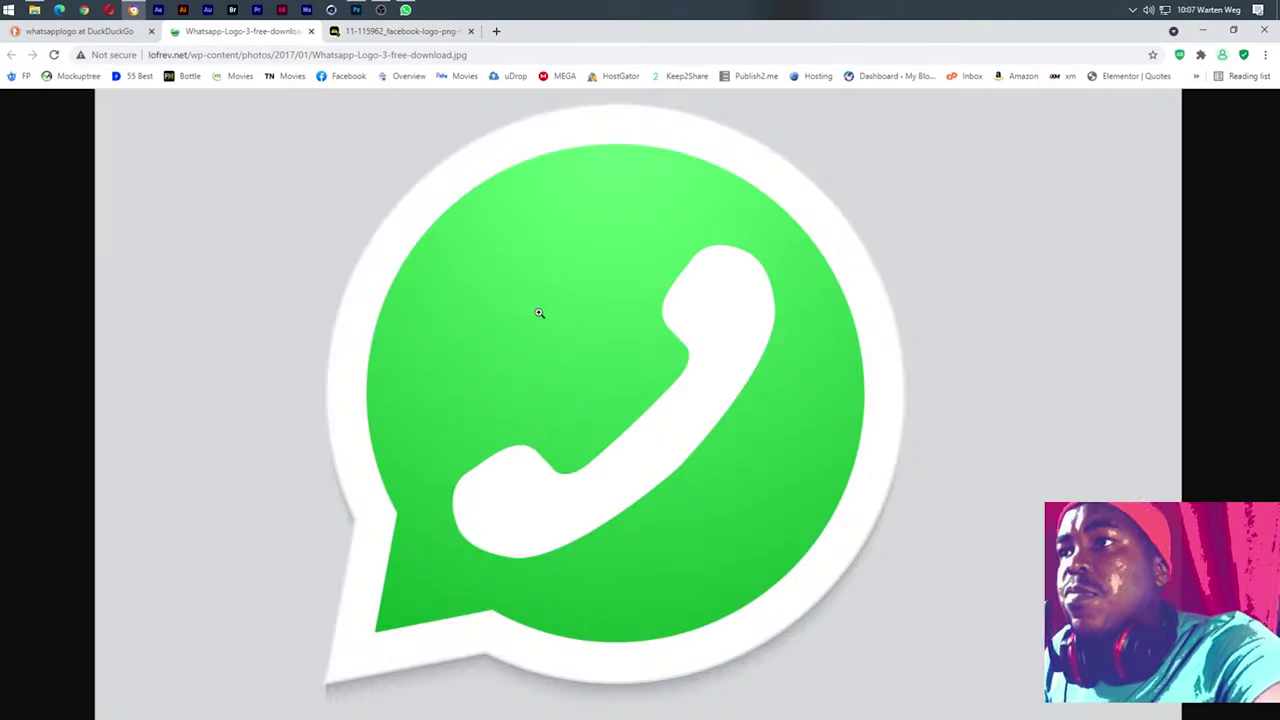
Copy the WhatsApp logo image and paste it into the flyer, which adds another Facebook logo
right_click(565, 334)
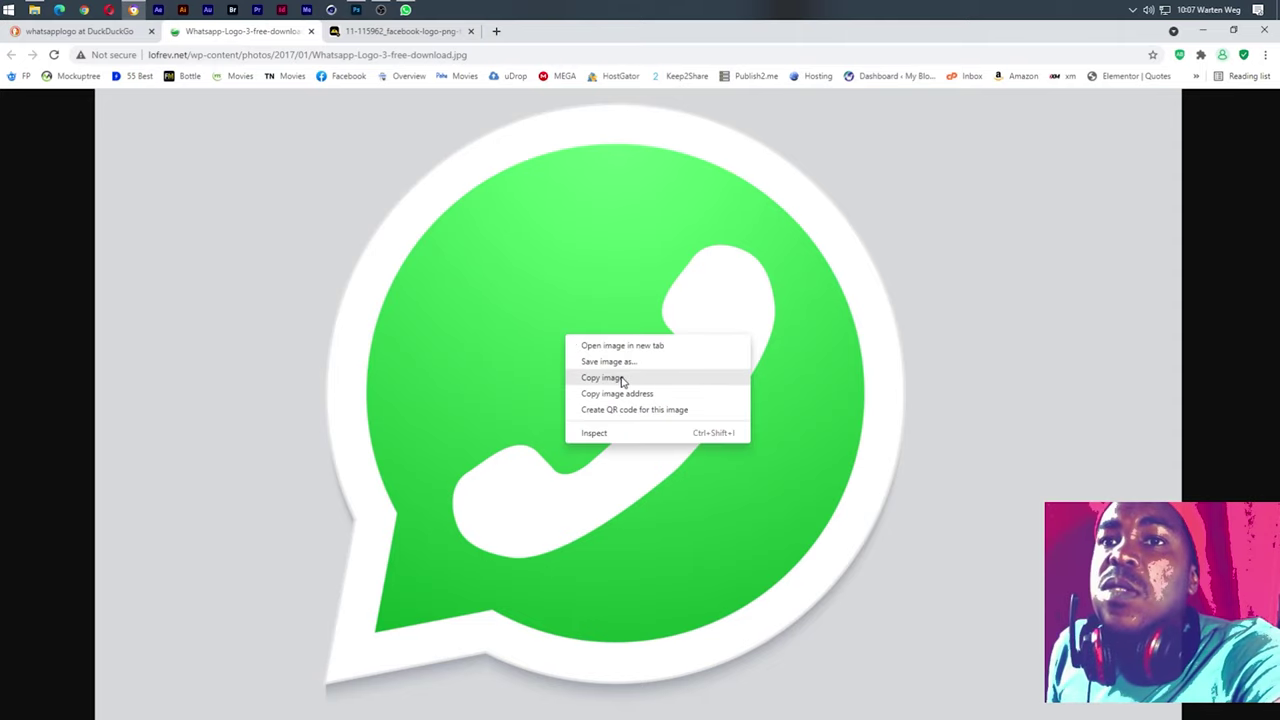
click(620, 376)
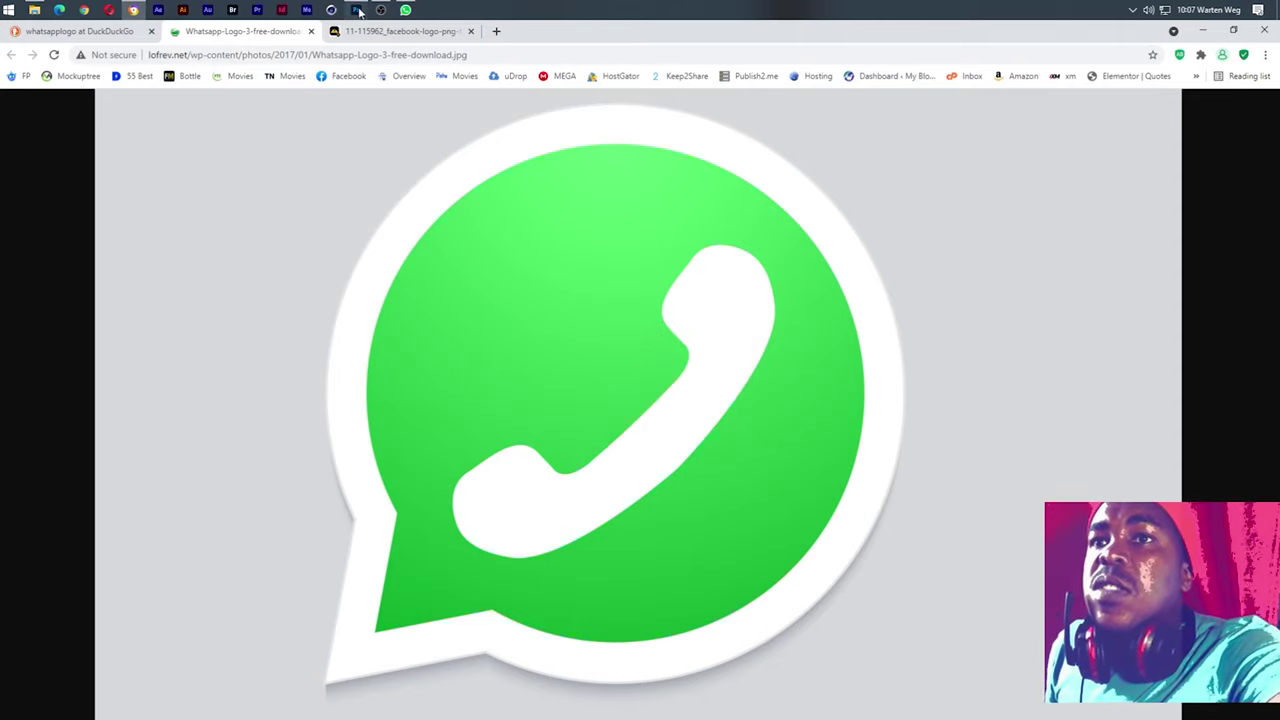
click(356, 10)
key(ctrl+v)
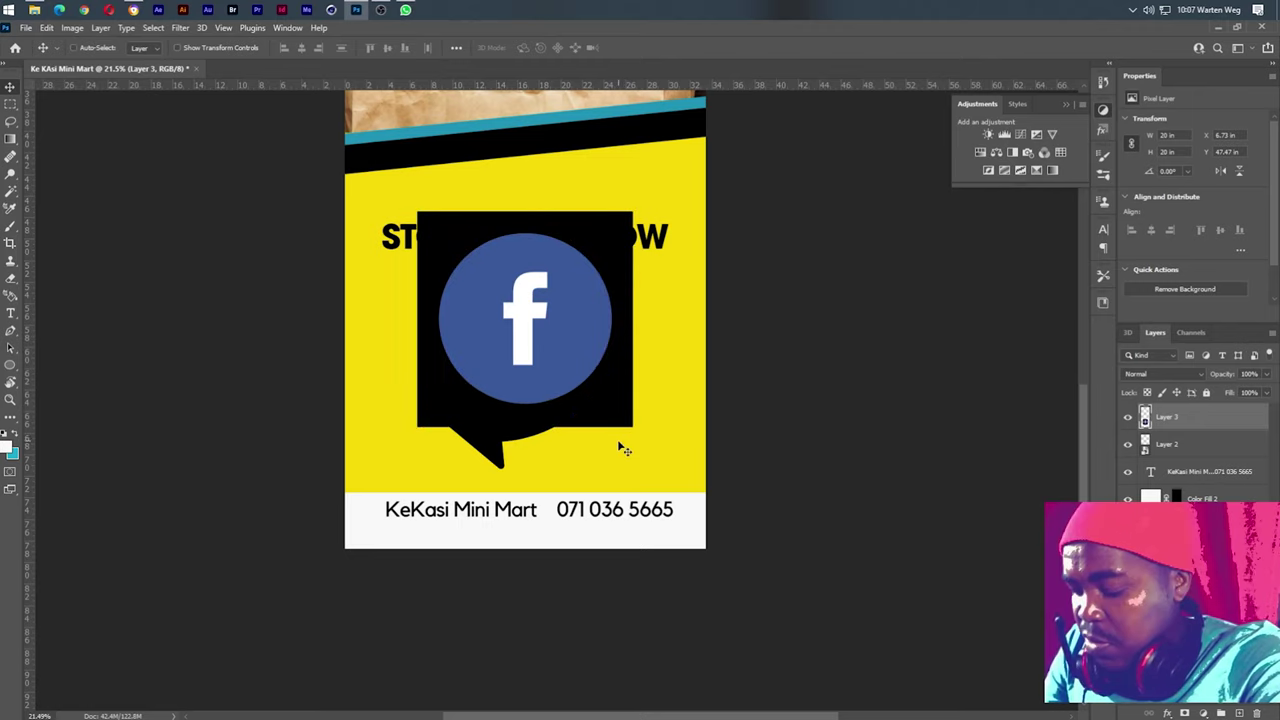
Cancel the resize of the stray black-backed Facebook square and delete that layer
key(ctrl+t)
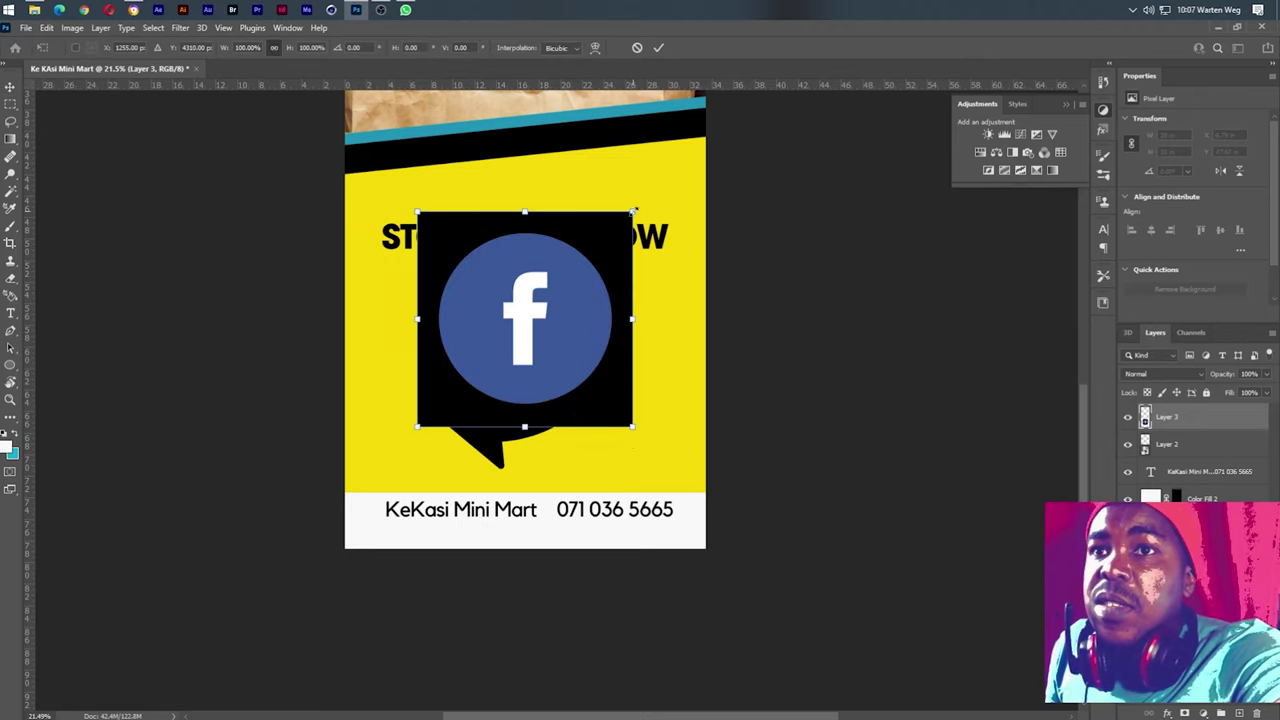
drag(633, 211, 641, 204)
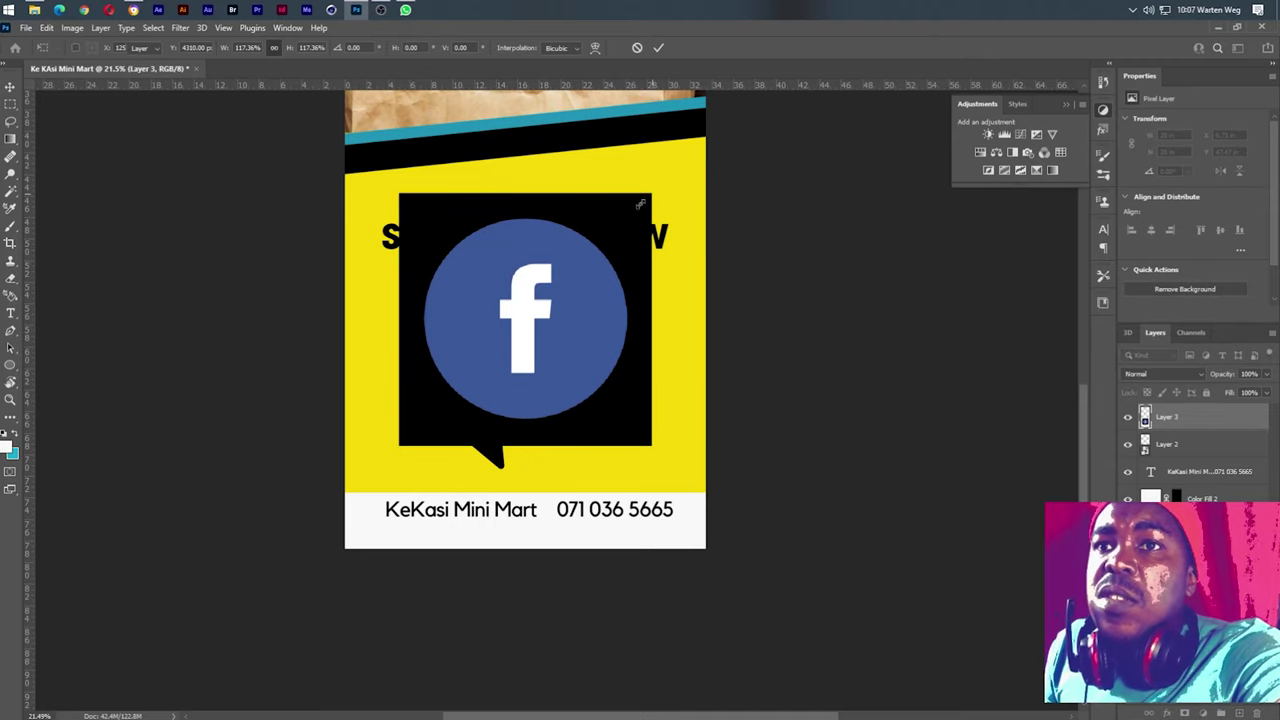
click(637, 48)
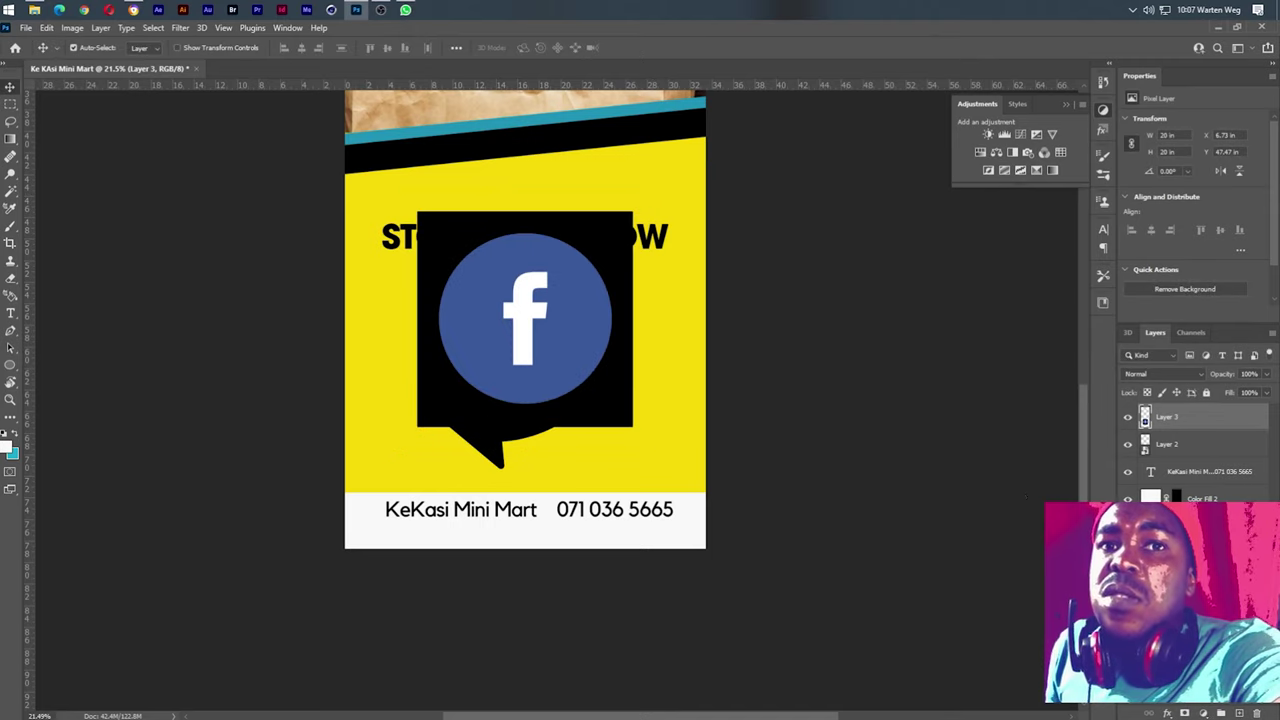
click(1258, 712)
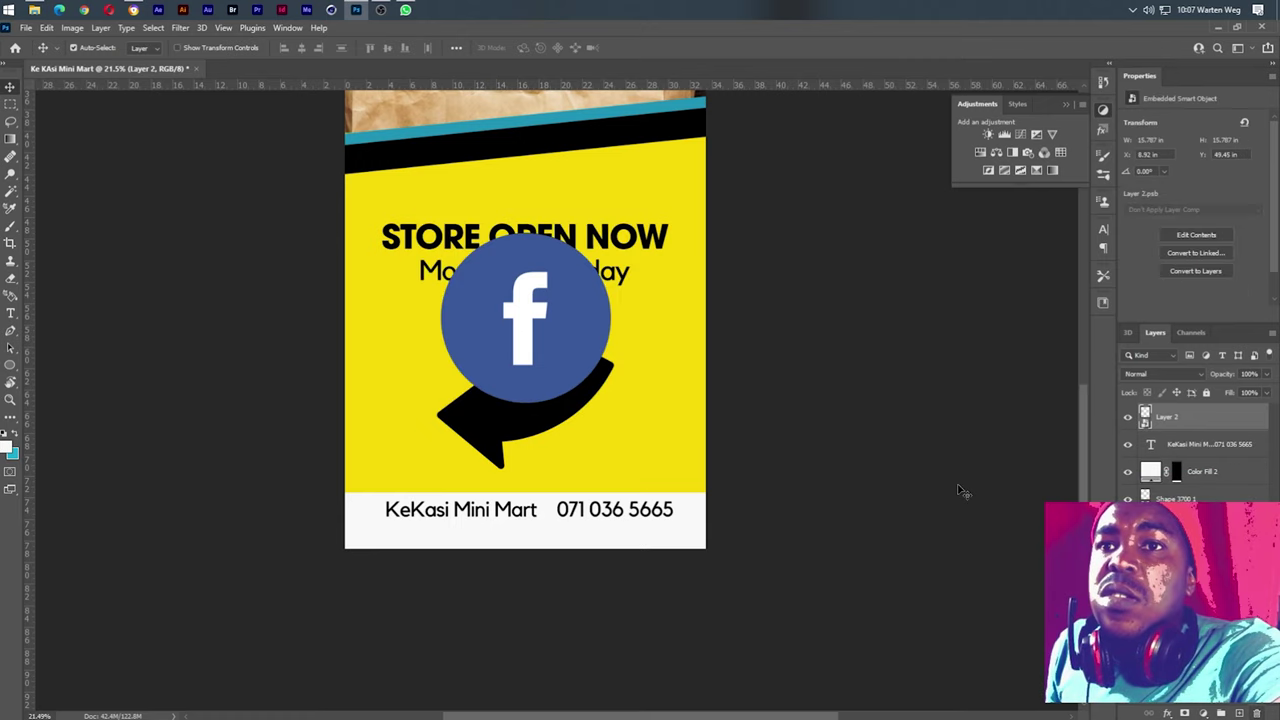
Copy the WhatsApp logo image from Chrome again and return to the flyer
click(405, 10)
click(410, 10)
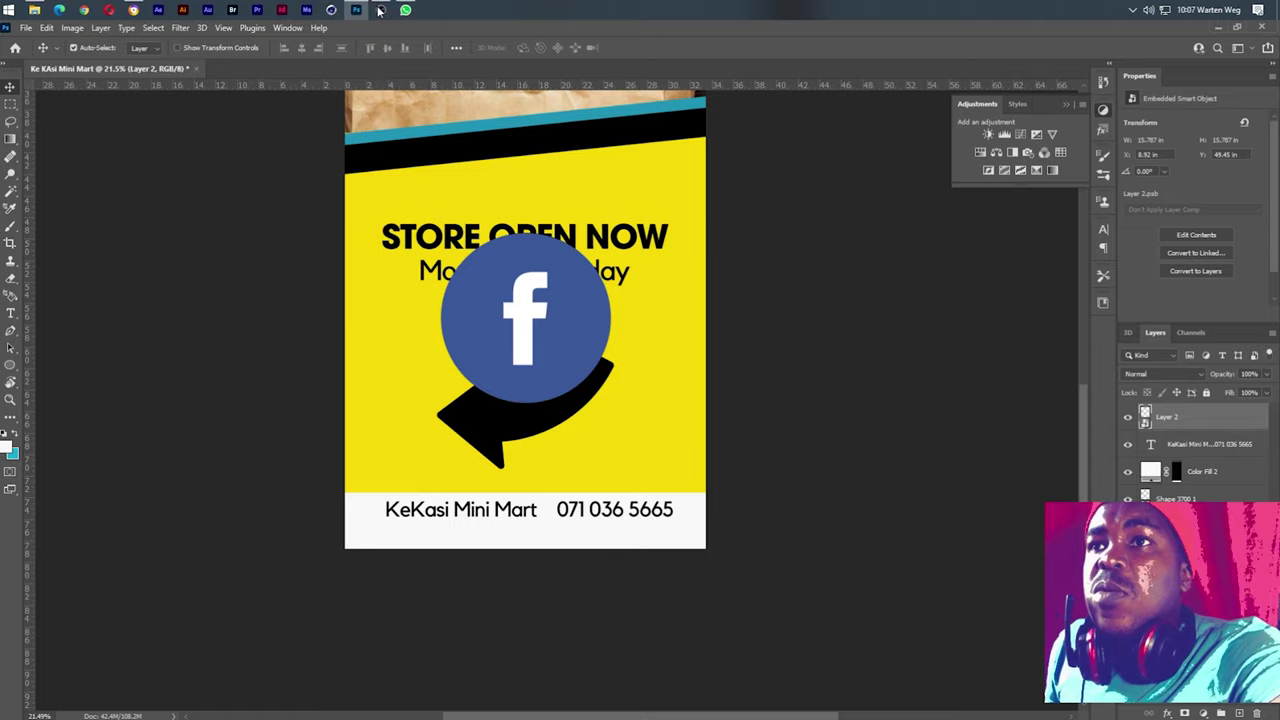
click(136, 9)
right_click(564, 249)
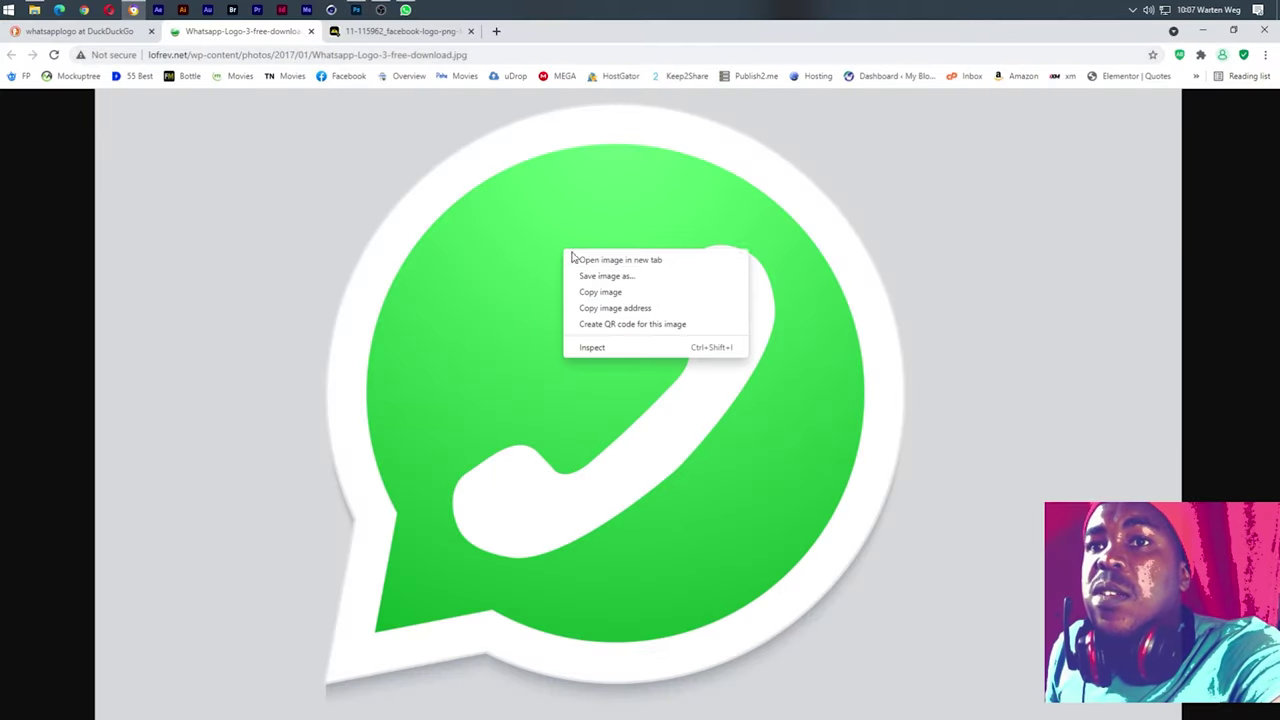
click(626, 292)
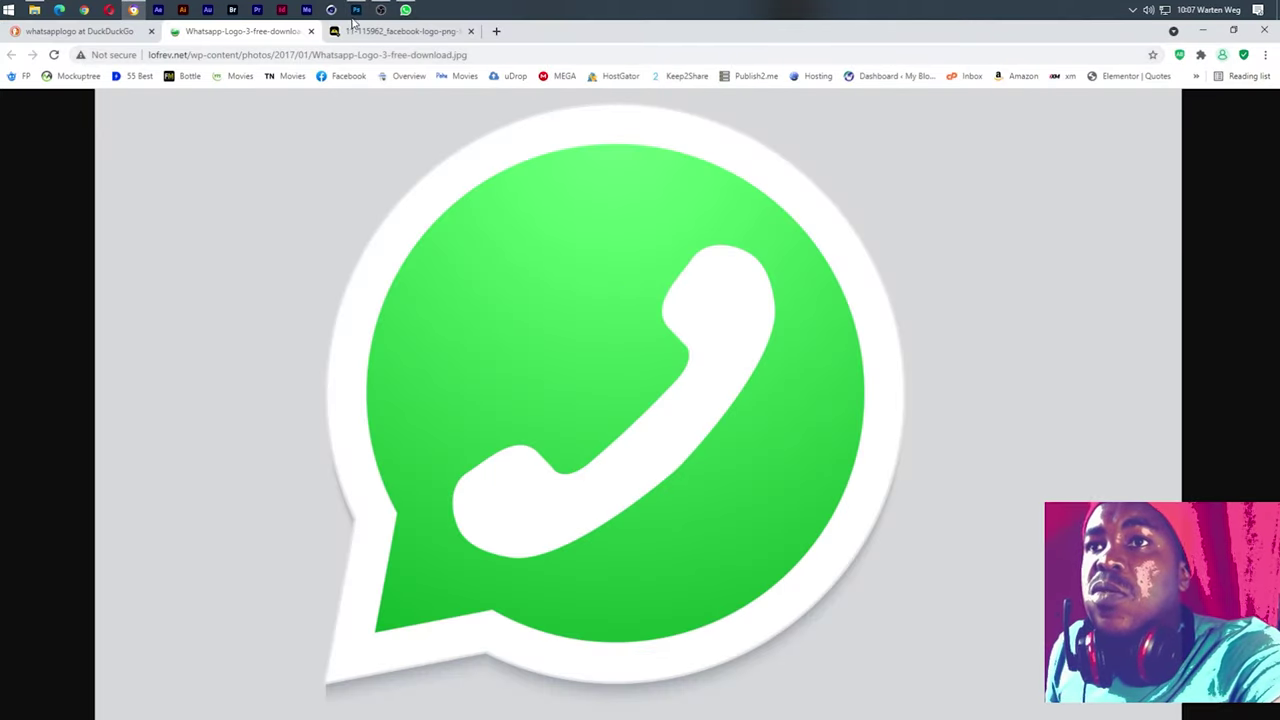
click(356, 12)
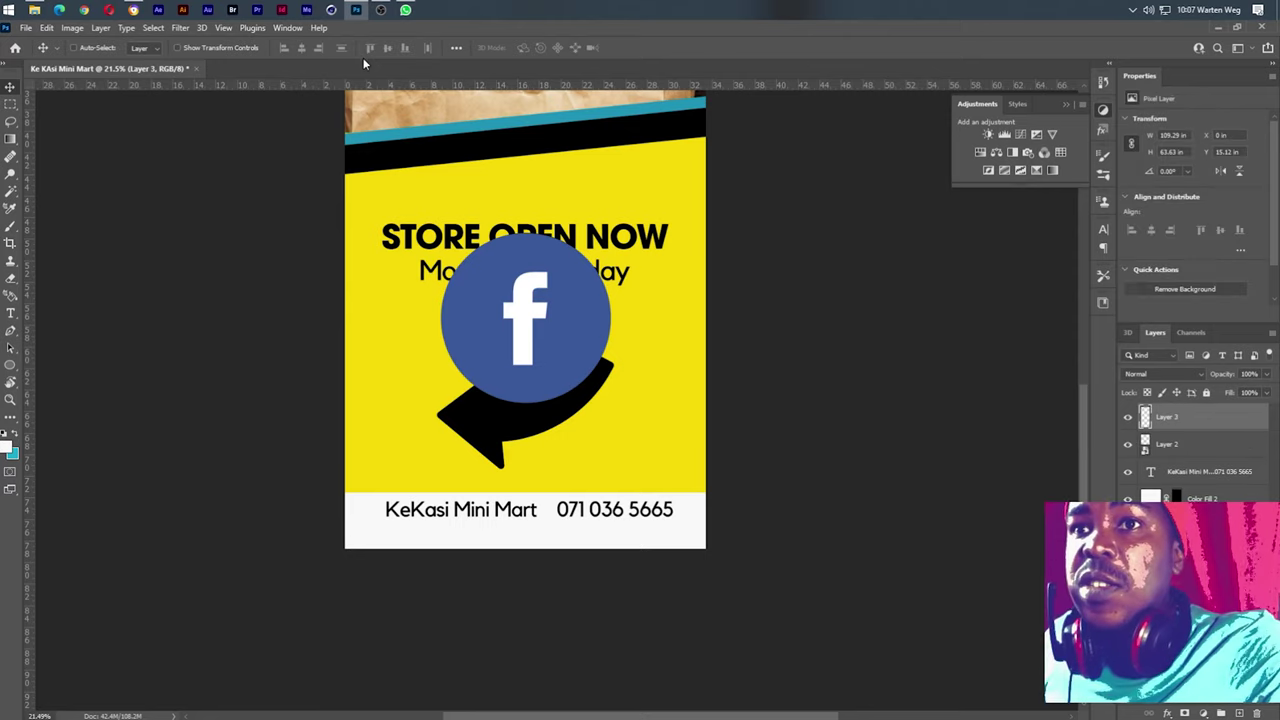
Paste the WhatsApp logo and roughly shrink and centre it on the flyer
key(ctrl+v)
key(ctrl+t)
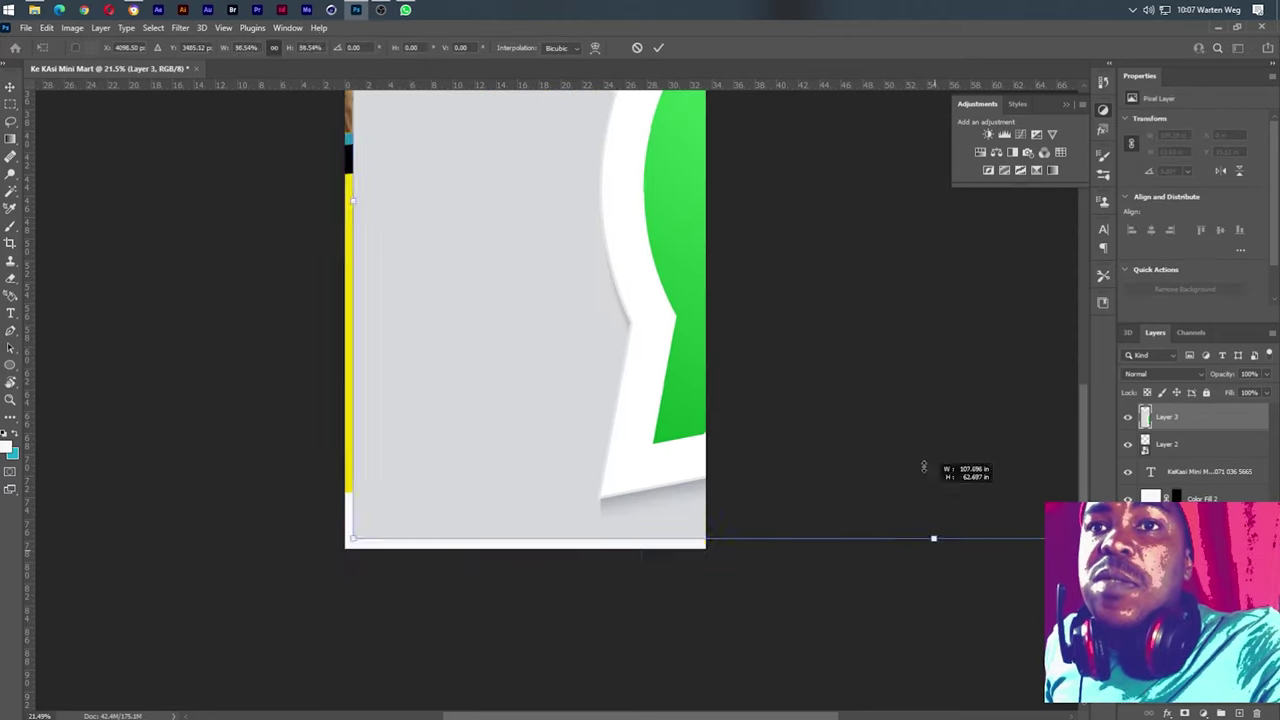
drag(924, 548, 848, 211)
mouse_move(529, 220)
mouse_down()
mouse_move(336, 463)
mouse_move(413, 502)
mouse_up()
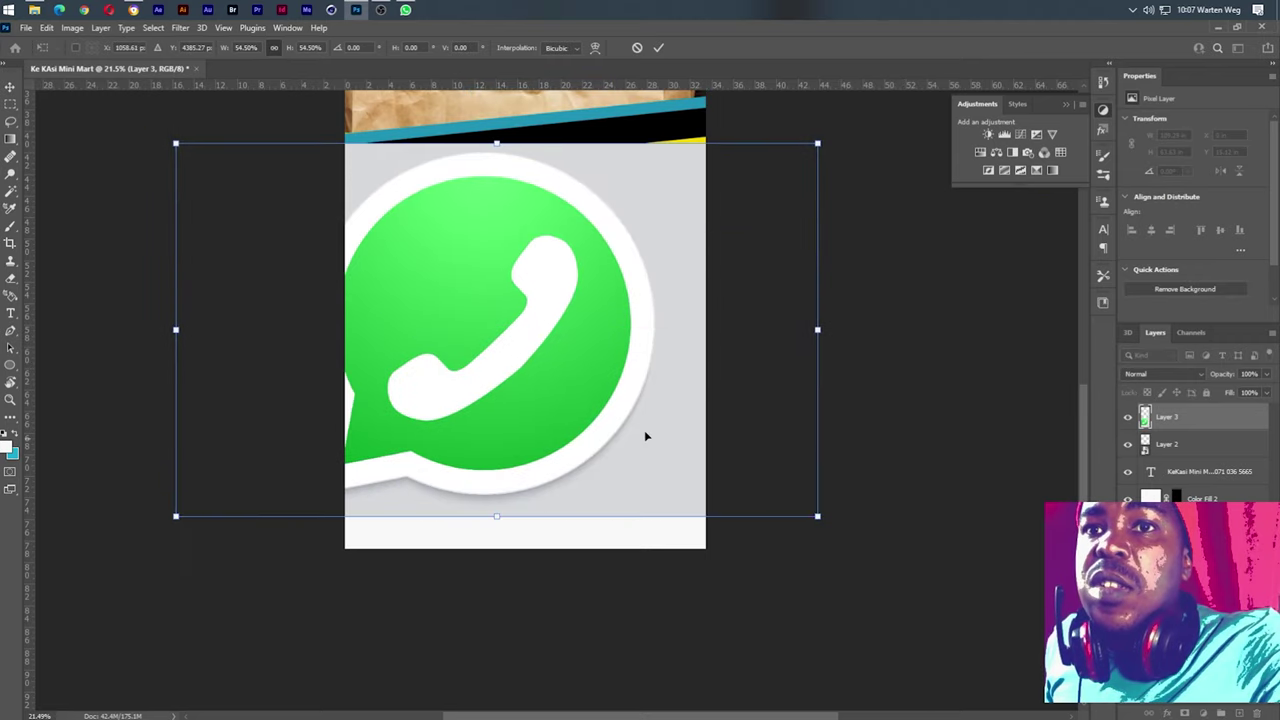
mouse_move(808, 330)
mouse_down()
mouse_move(430, 332)
mouse_move(613, 348)
mouse_move(603, 344)
mouse_up()
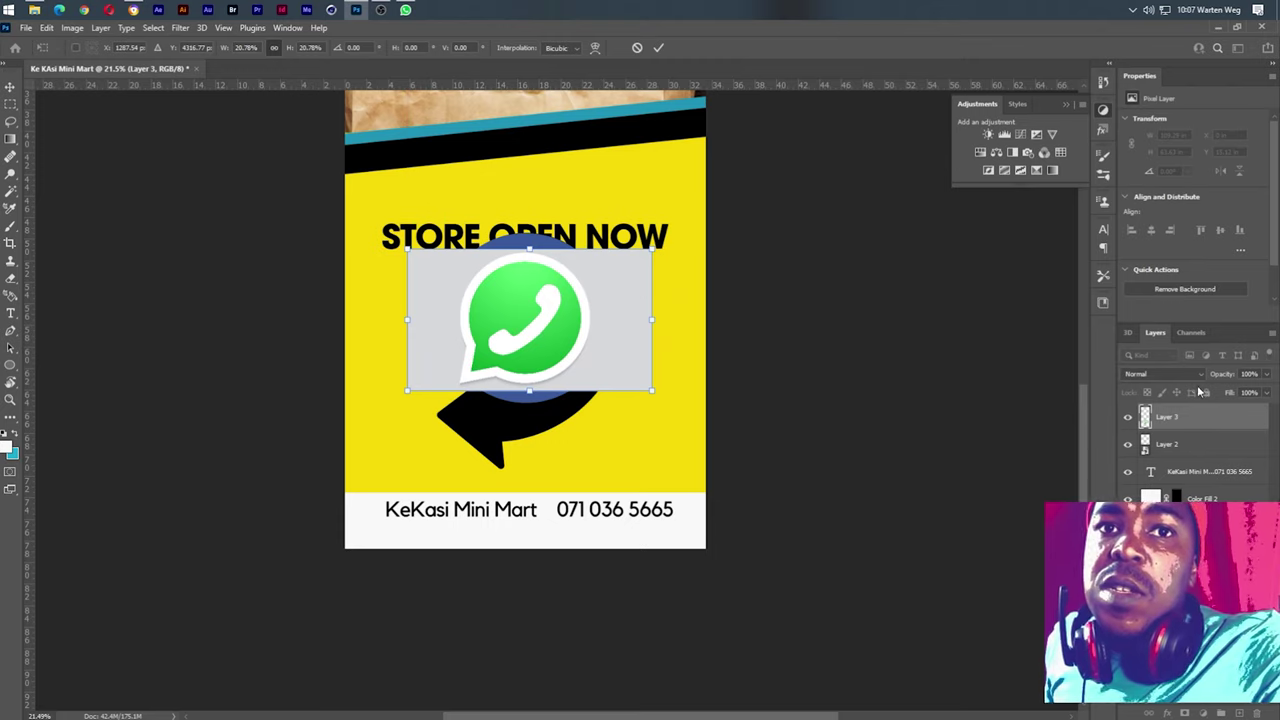
At 33% opacity, scale the logo over the Facebook circle, then restore 100% opacity
click(1265, 375)
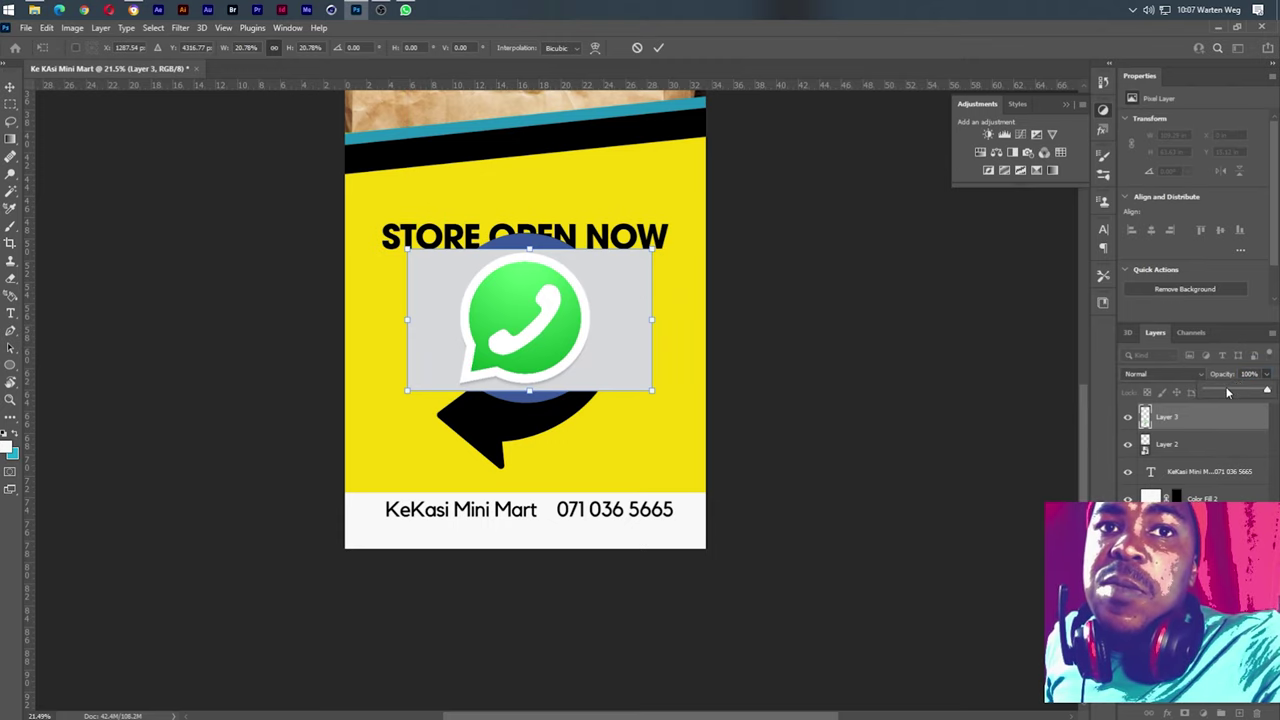
drag(1228, 392, 1218, 392)
alt+scroll(540, 400, up, 3)
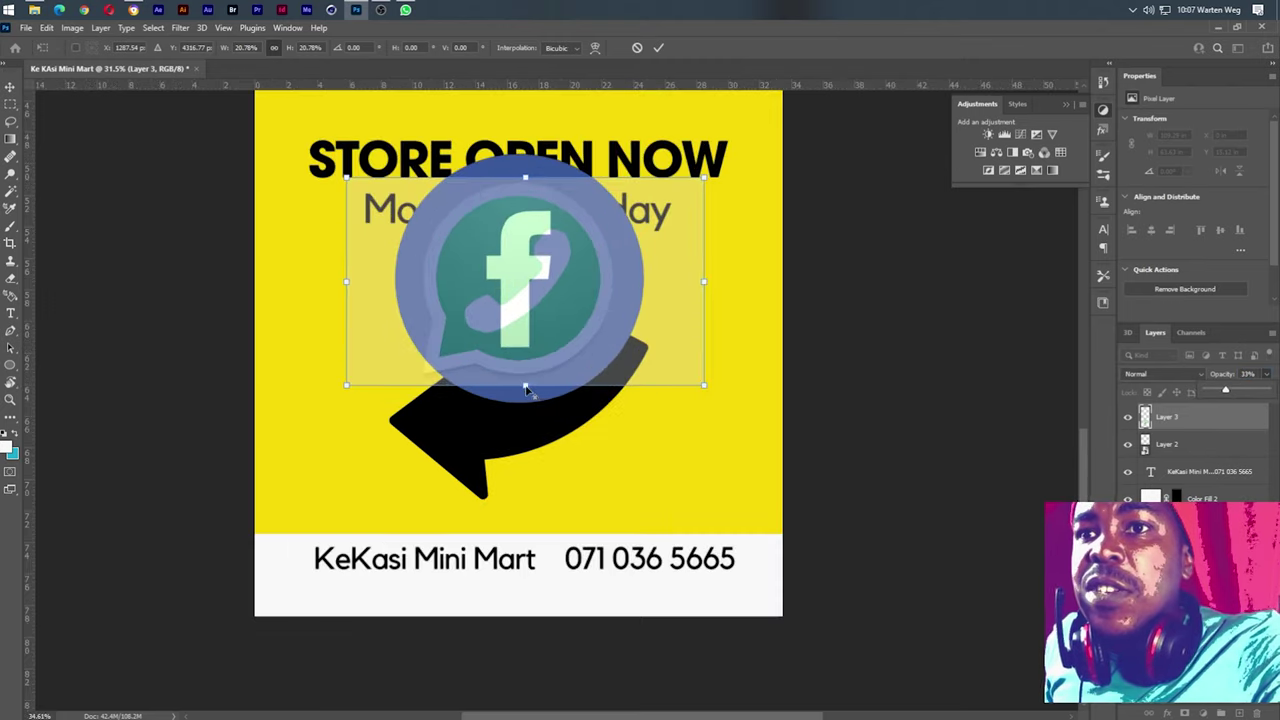
alt+scroll(540, 400, up, 1)
drag(523, 385, 526, 423)
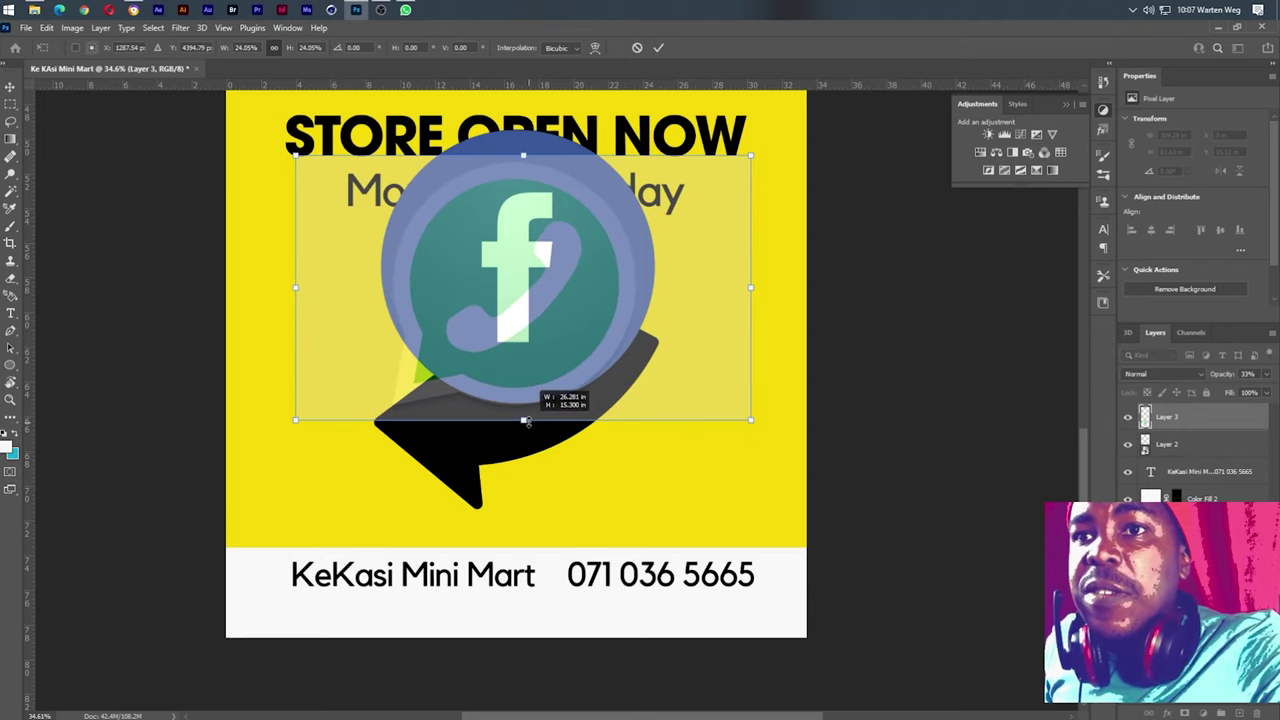
drag(526, 423, 524, 419)
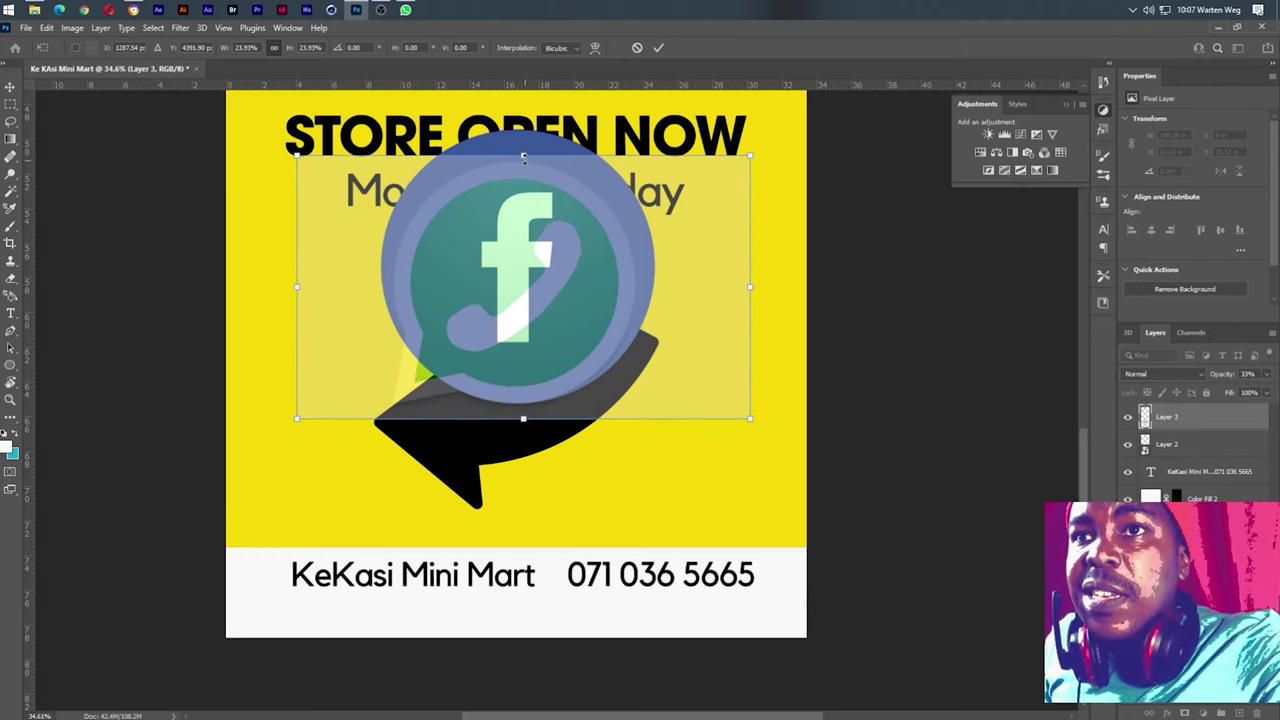
drag(523, 157, 523, 130)
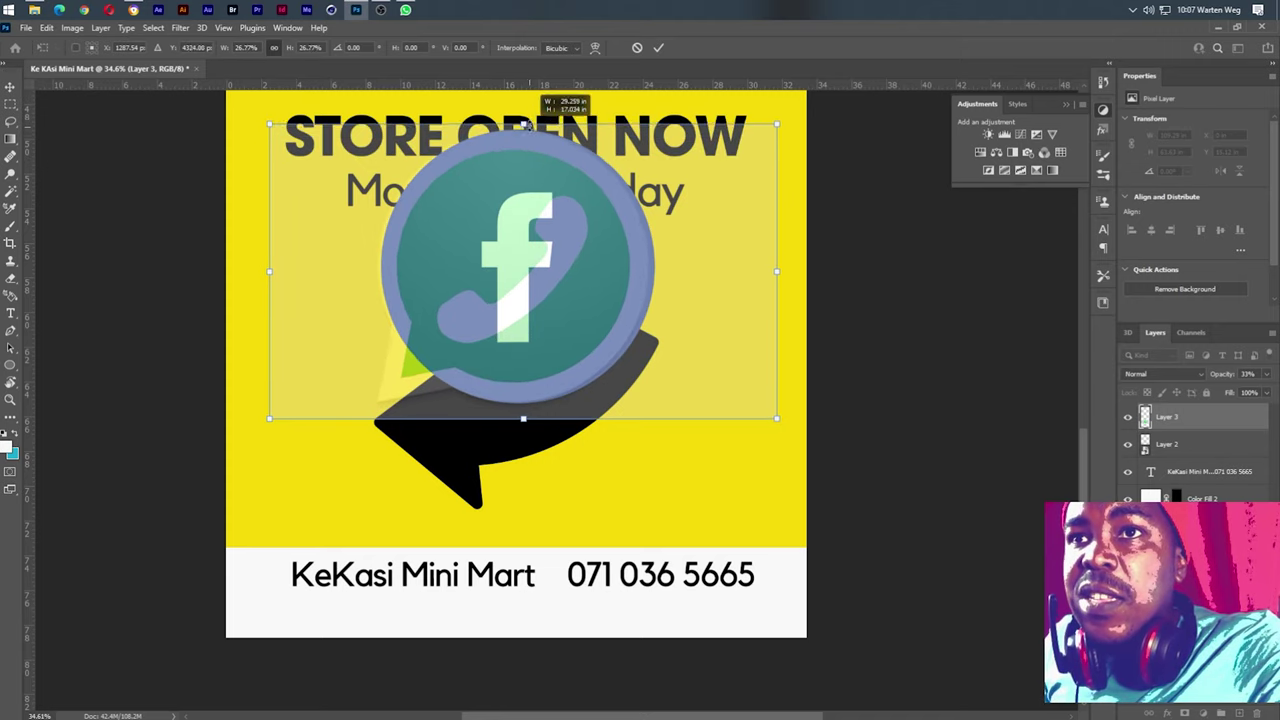
drag(527, 128, 535, 128)
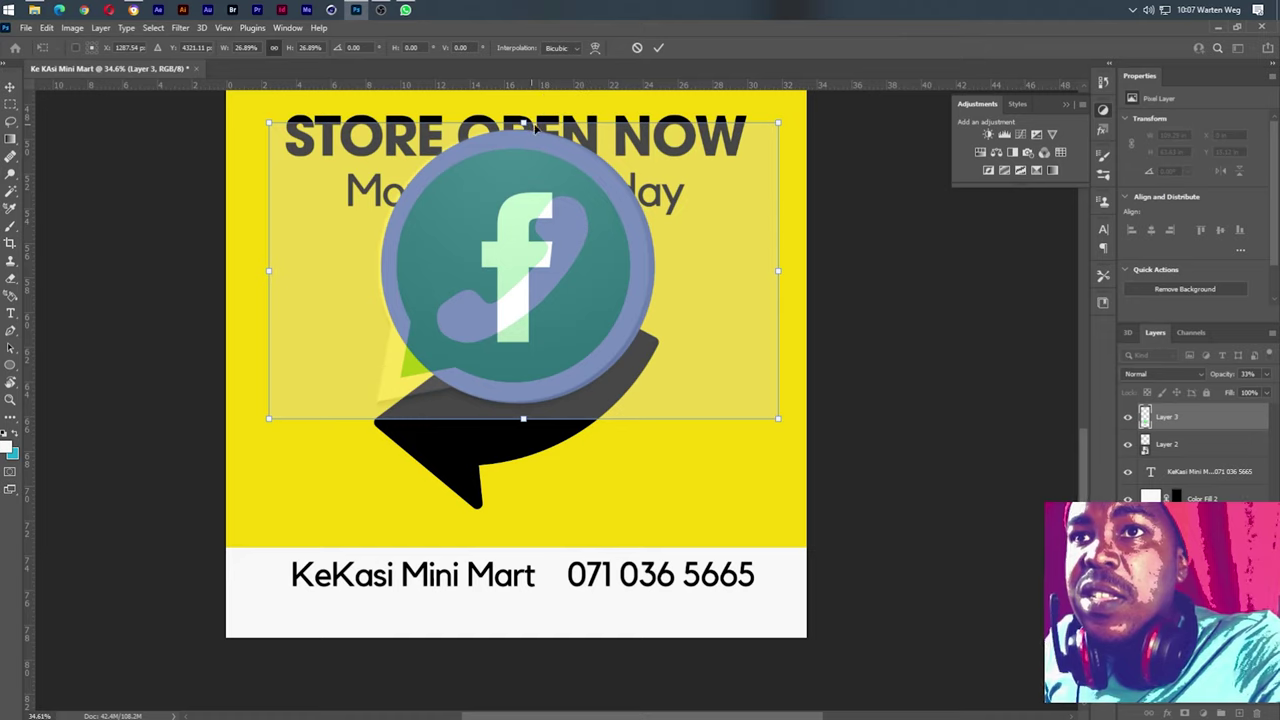
click(658, 49)
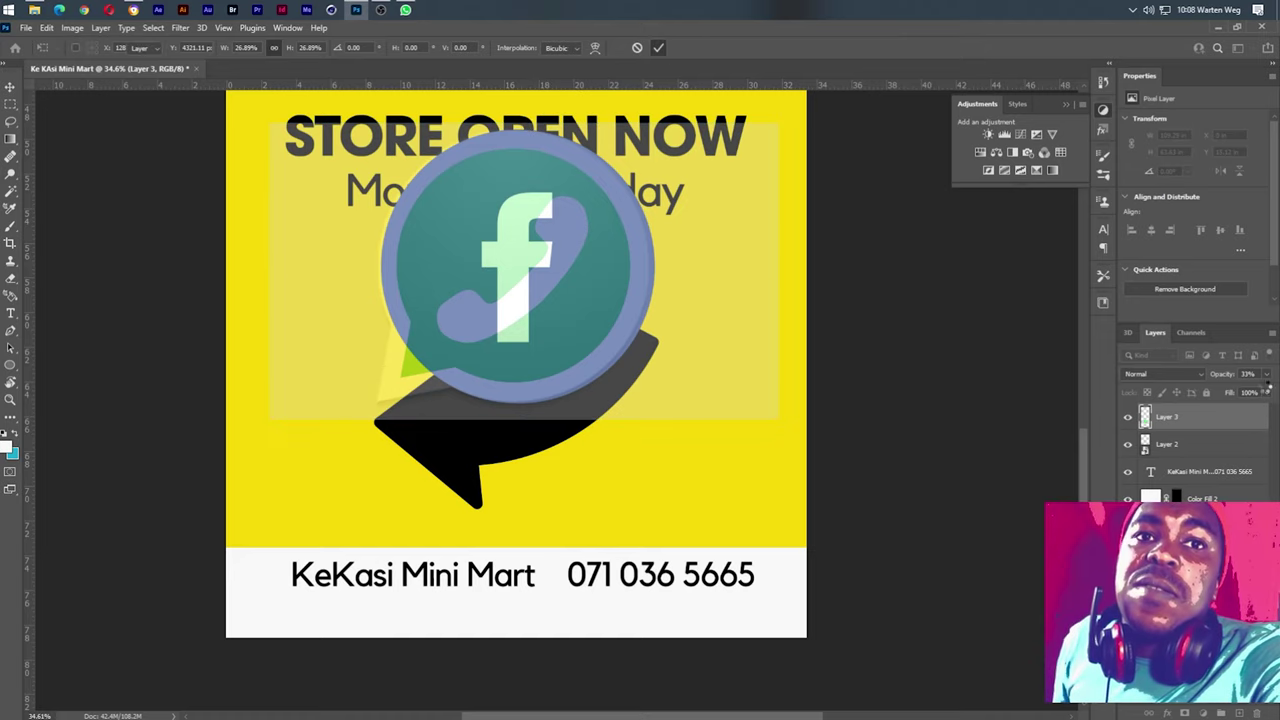
click(1267, 374)
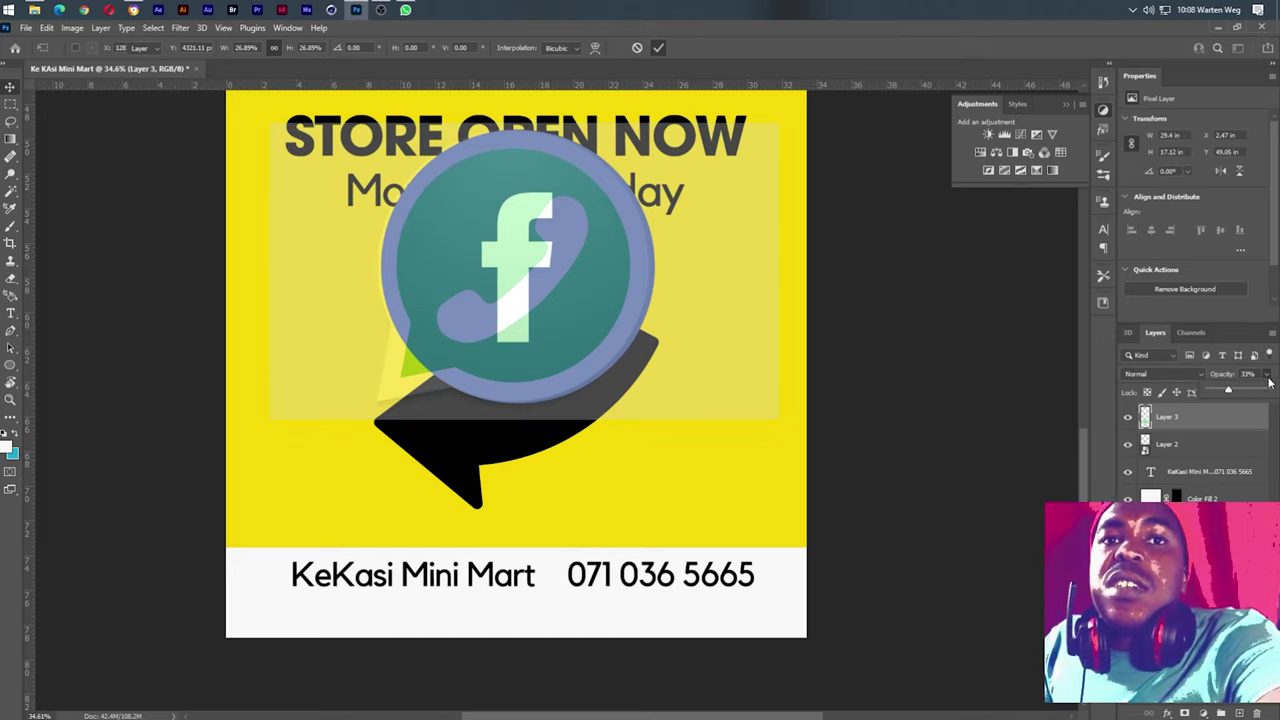
click(1268, 392)
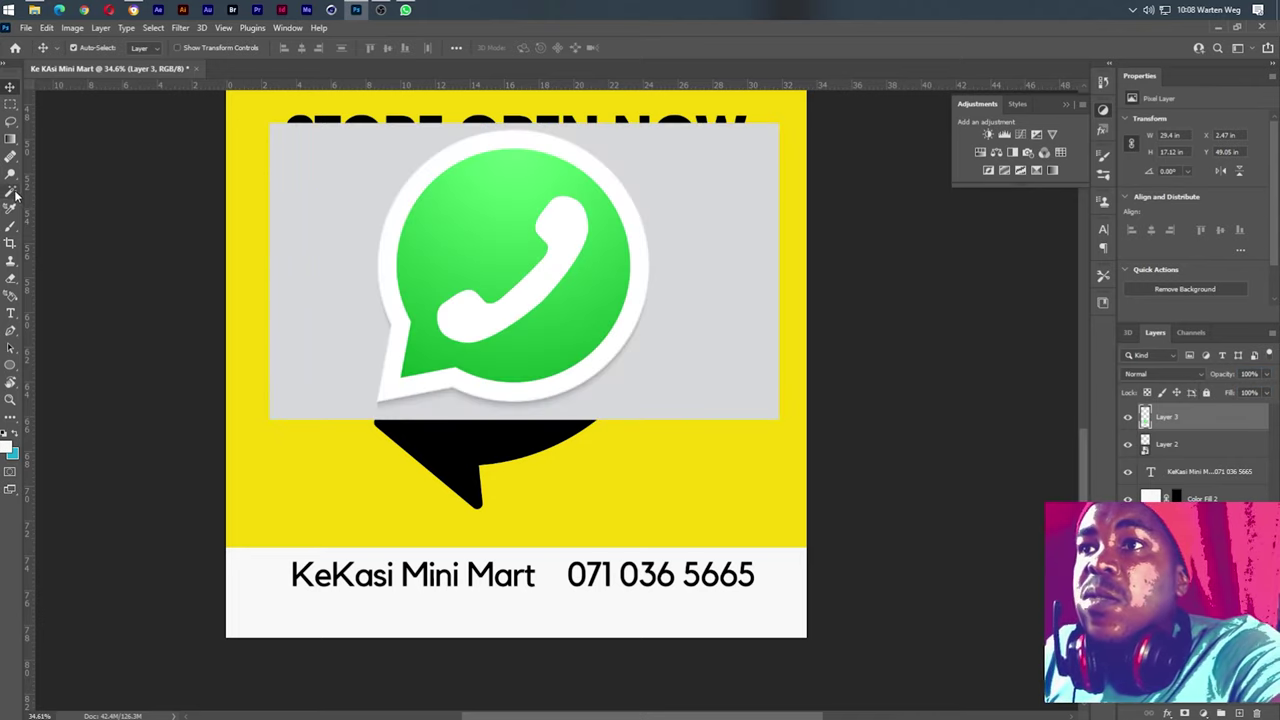
Select the grey backdrop around the WhatsApp logo with the Magic Wand
click(15, 195)
click(312, 265)
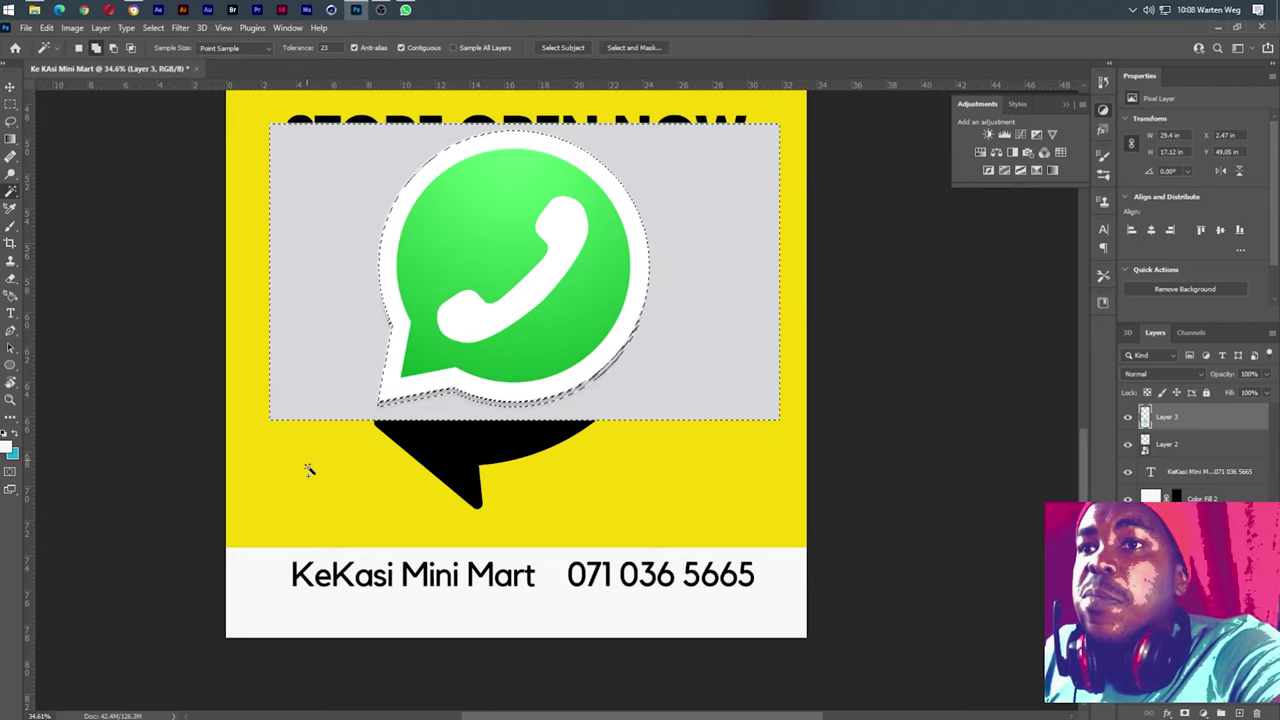
alt+scroll(501, 452, up, 2)
alt+scroll(543, 428, up, 2)
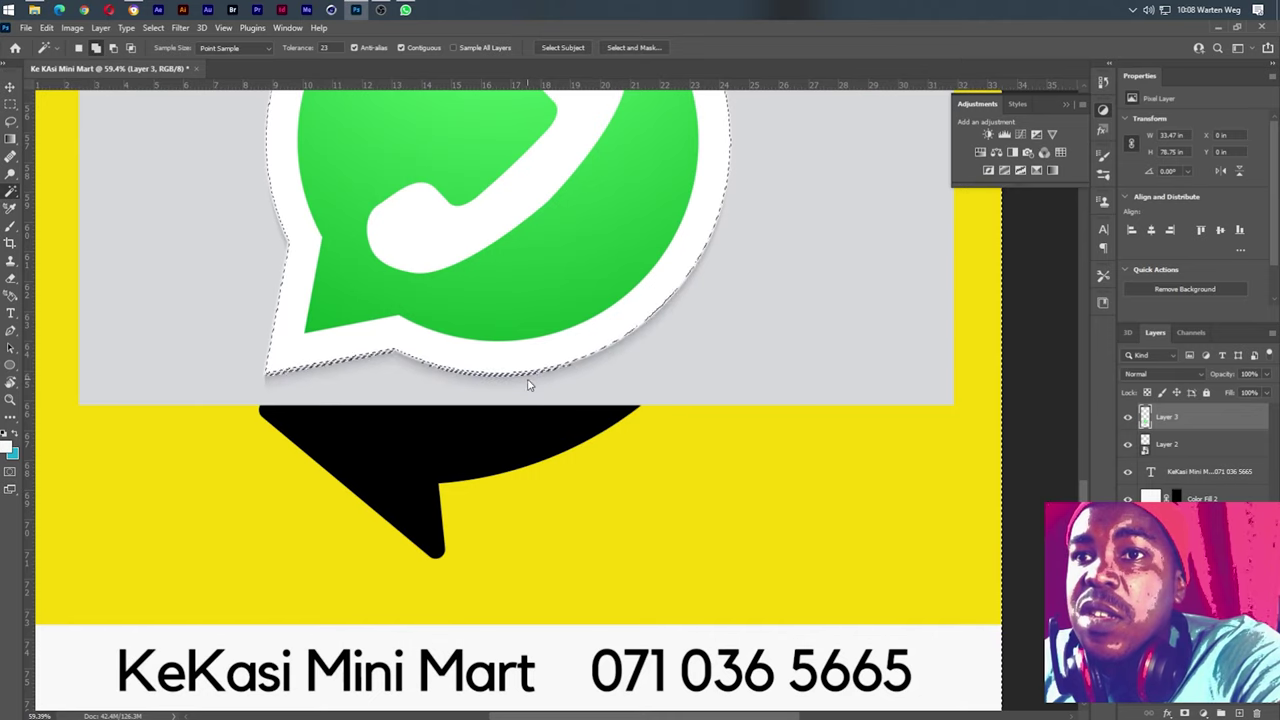
alt+scroll(460, 390, down, 1)
alt+scroll(396, 395, up, 4)
alt+scroll(374, 383, up, 4)
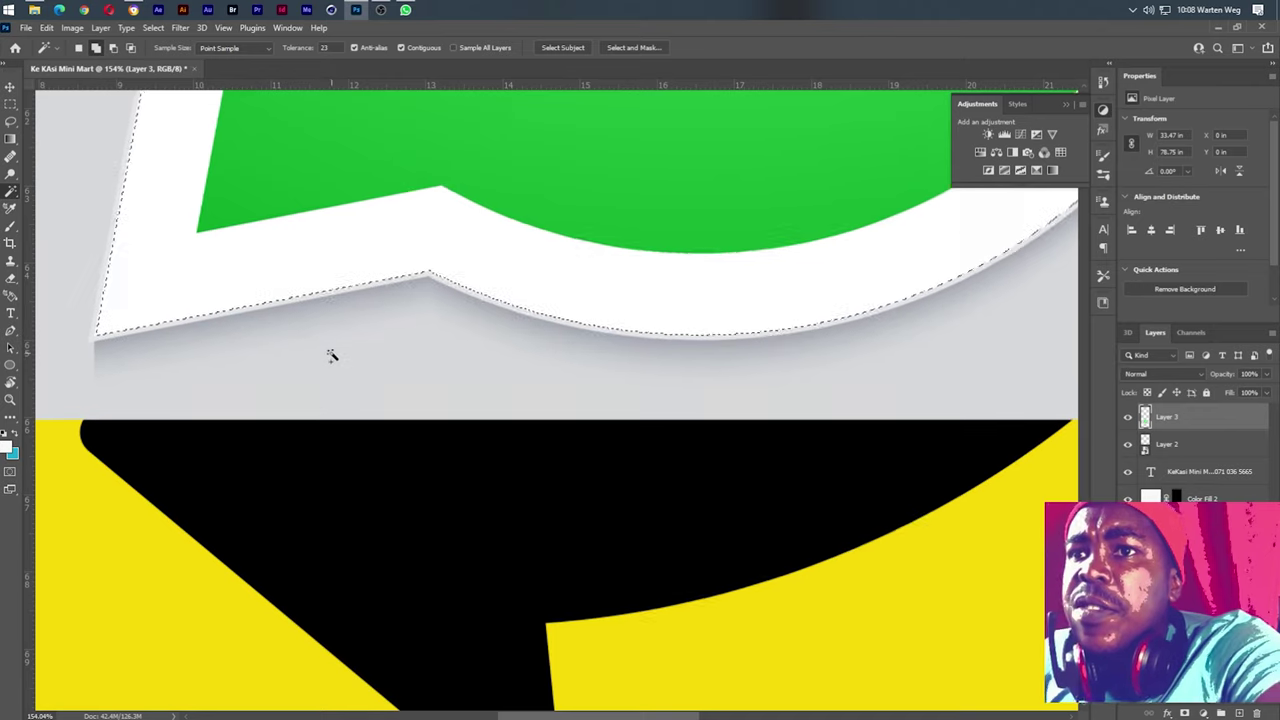
scroll(330, 357, down, 3)
alt+scroll(482, 388, down, 3)
alt+scroll(510, 390, down, 4)
alt+scroll(535, 380, down, 2)
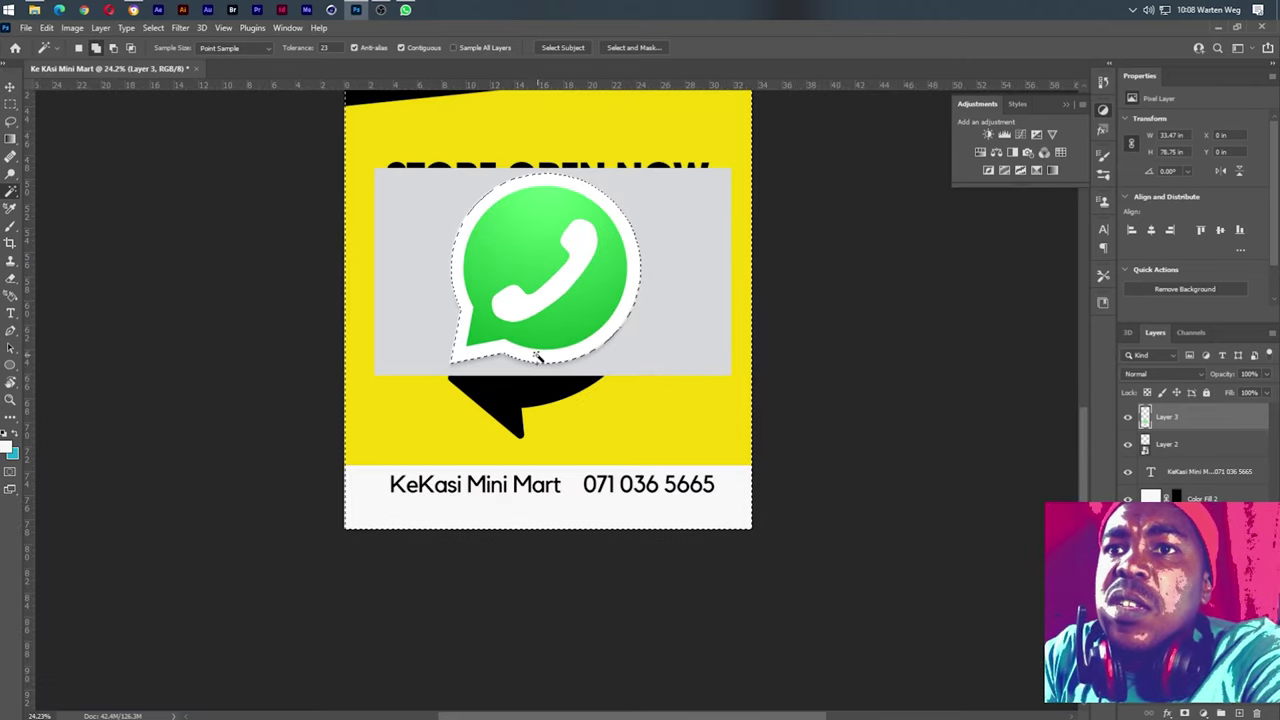
Delete the grey backdrop, deselect, and transform the Facebook and WhatsApp icon layers together
key(Delete)
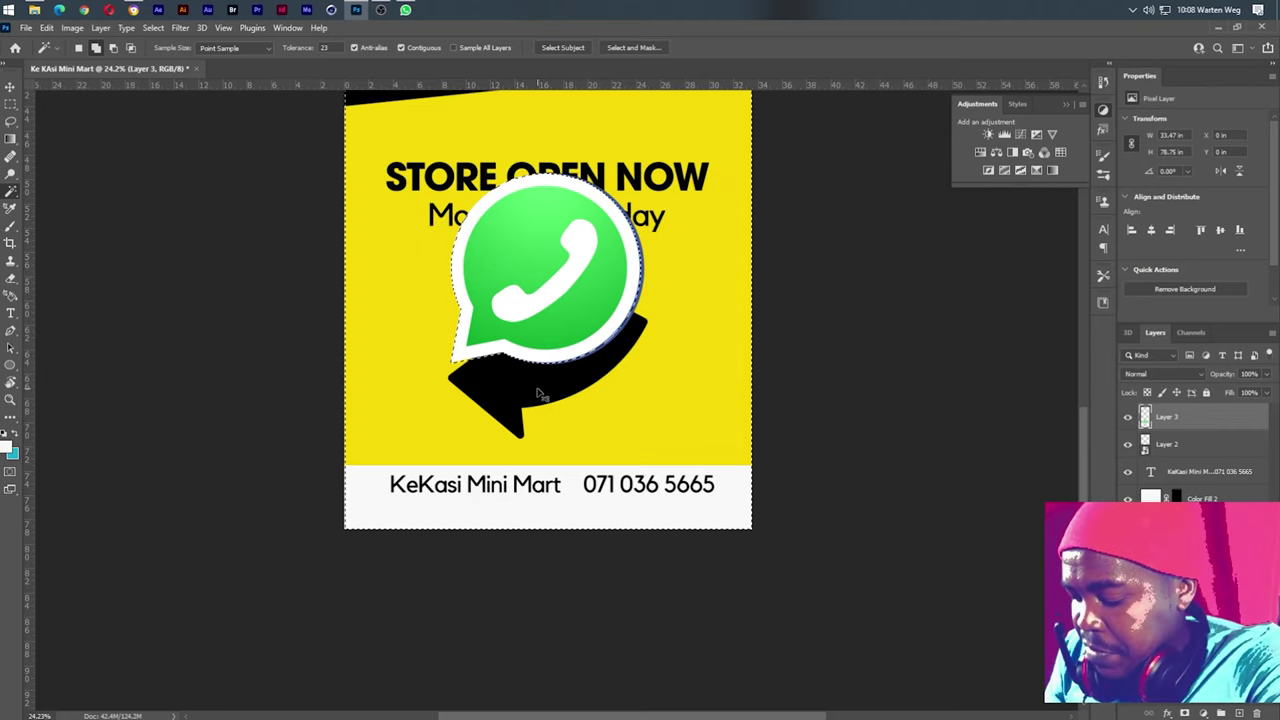
key(ctrl+d)
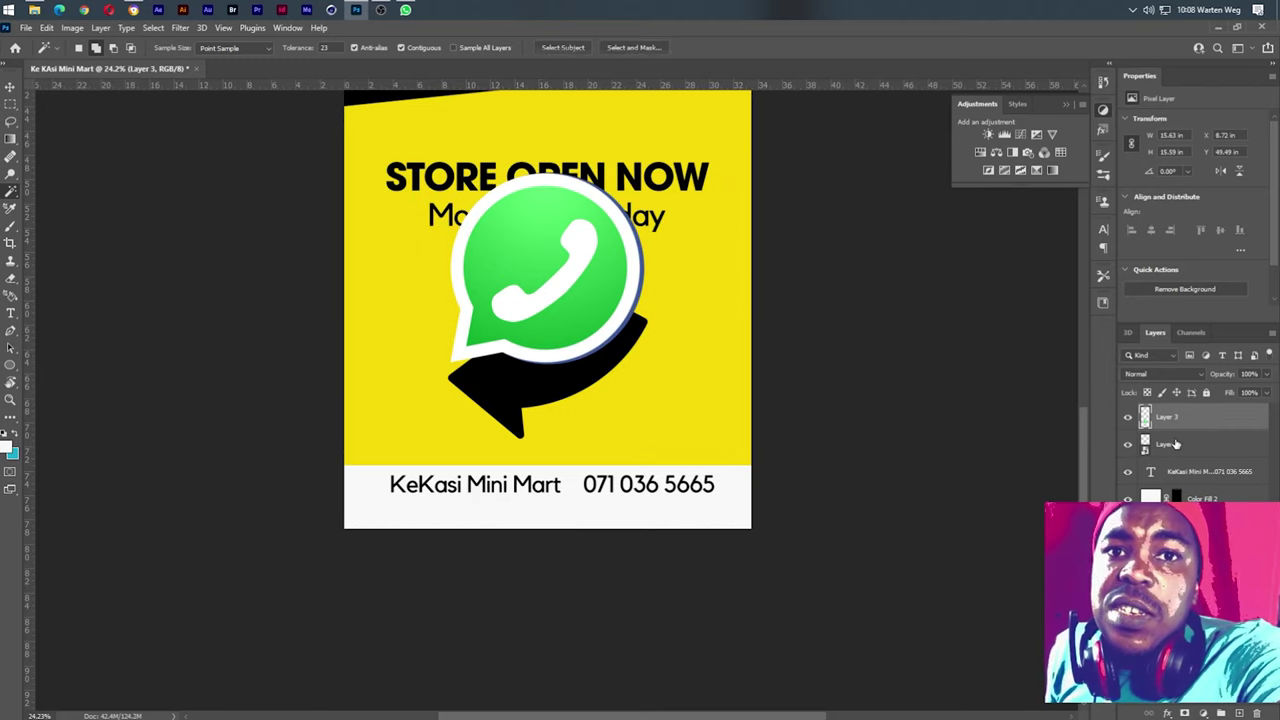
ctrl+click(1175, 444)
key(ctrl+t)
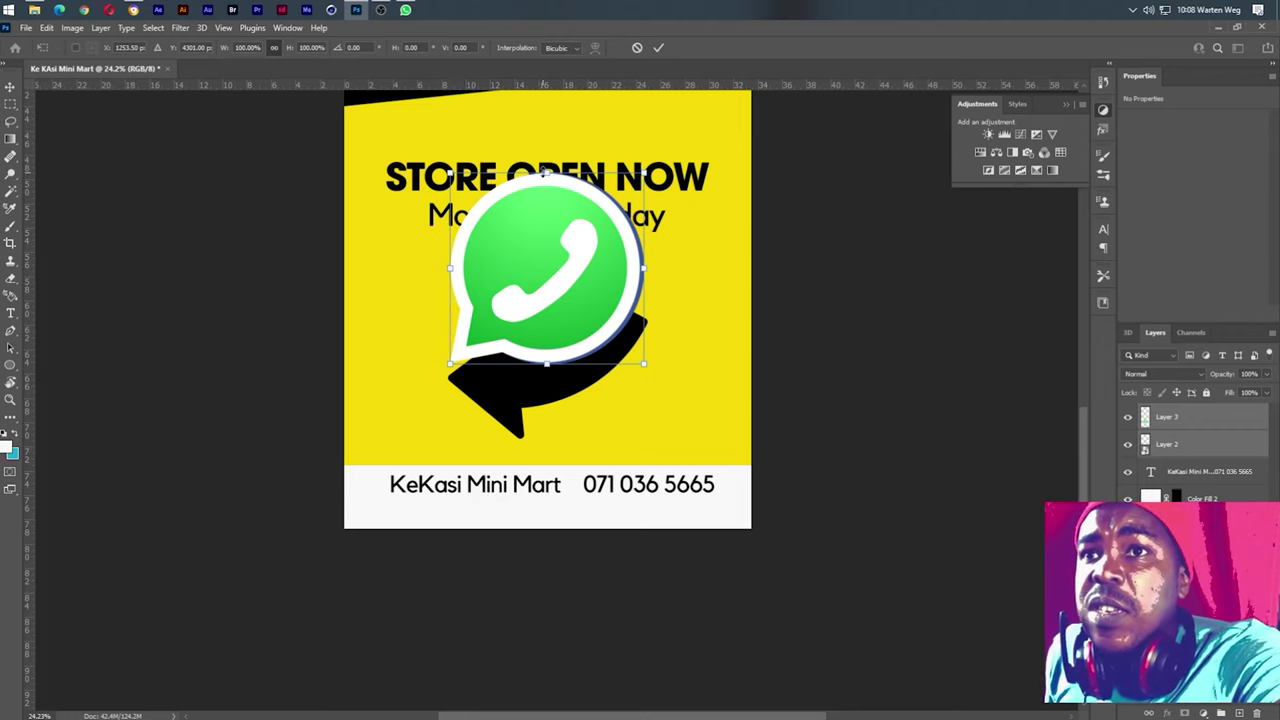
Shrink the icons to about 8% and place the WhatsApp icon just before 071
mouse_move(546, 172)
mouse_down()
mouse_move(544, 333)
mouse_move(576, 483)
mouse_up()
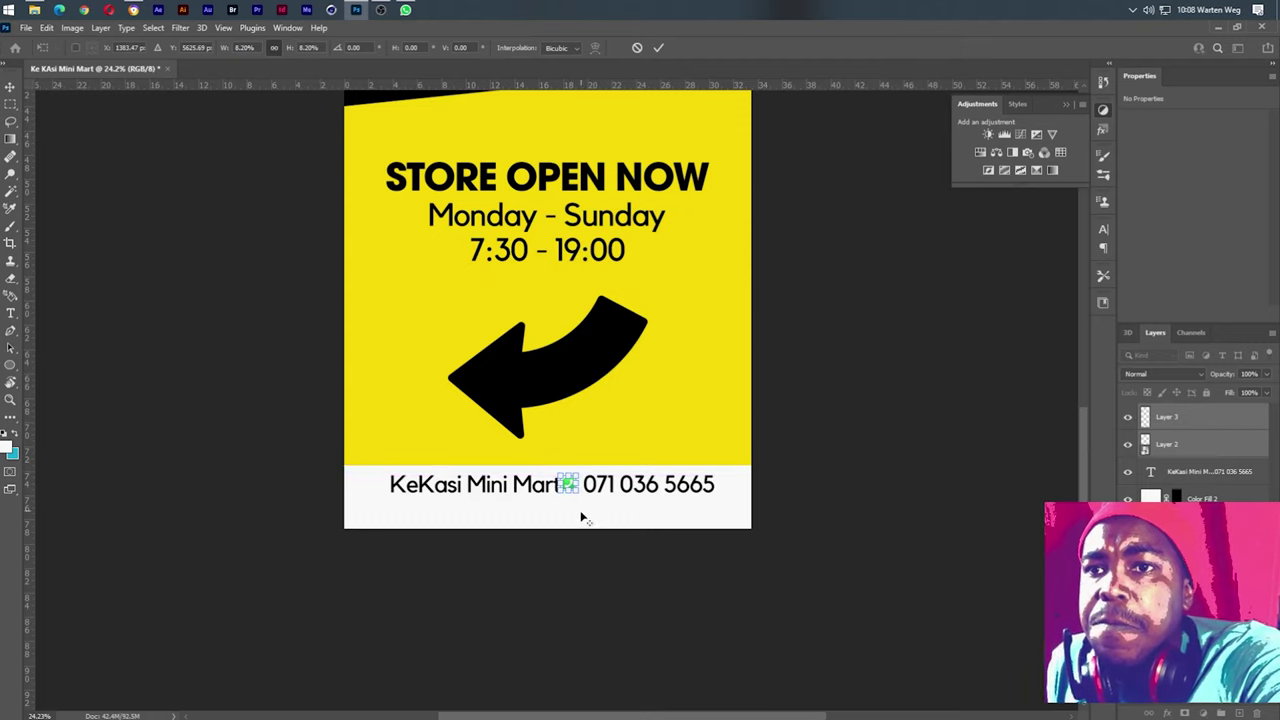
scroll(580, 512, up, 3)
scroll(580, 510, up, 2)
scroll(578, 507, up, 2)
scroll(570, 495, up, 1)
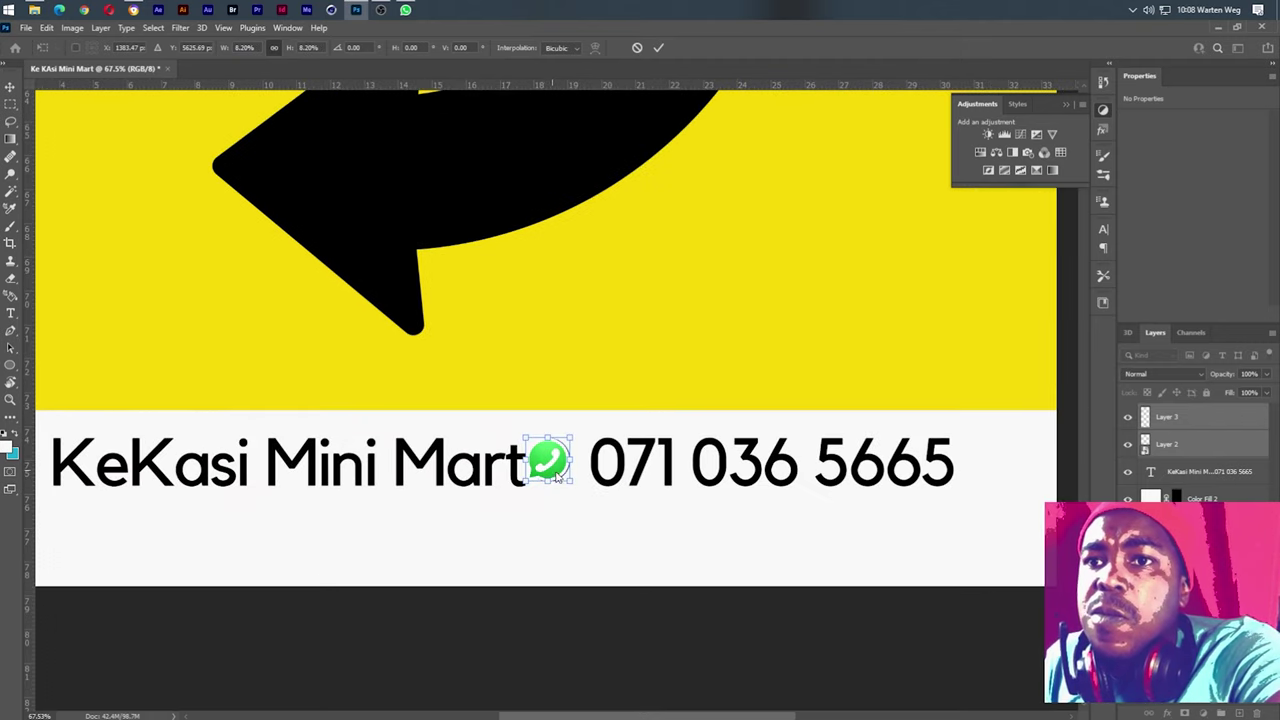
drag(553, 470, 566, 466)
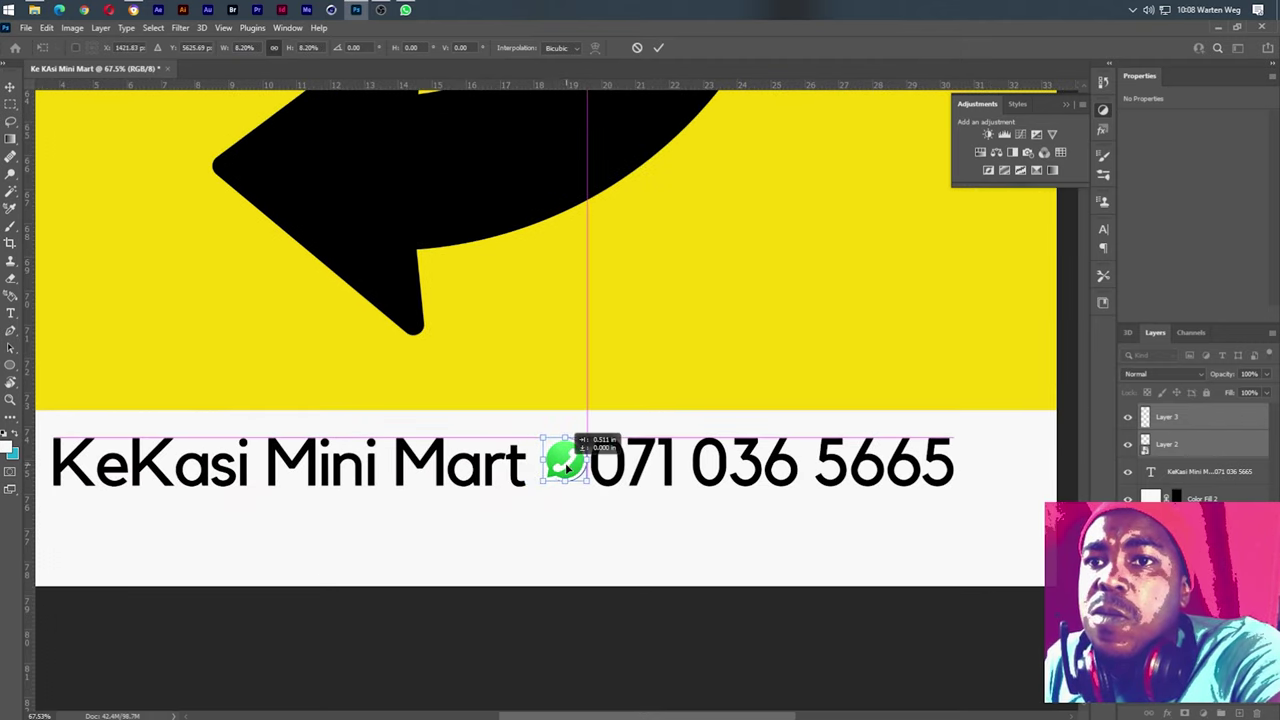
click(659, 47)
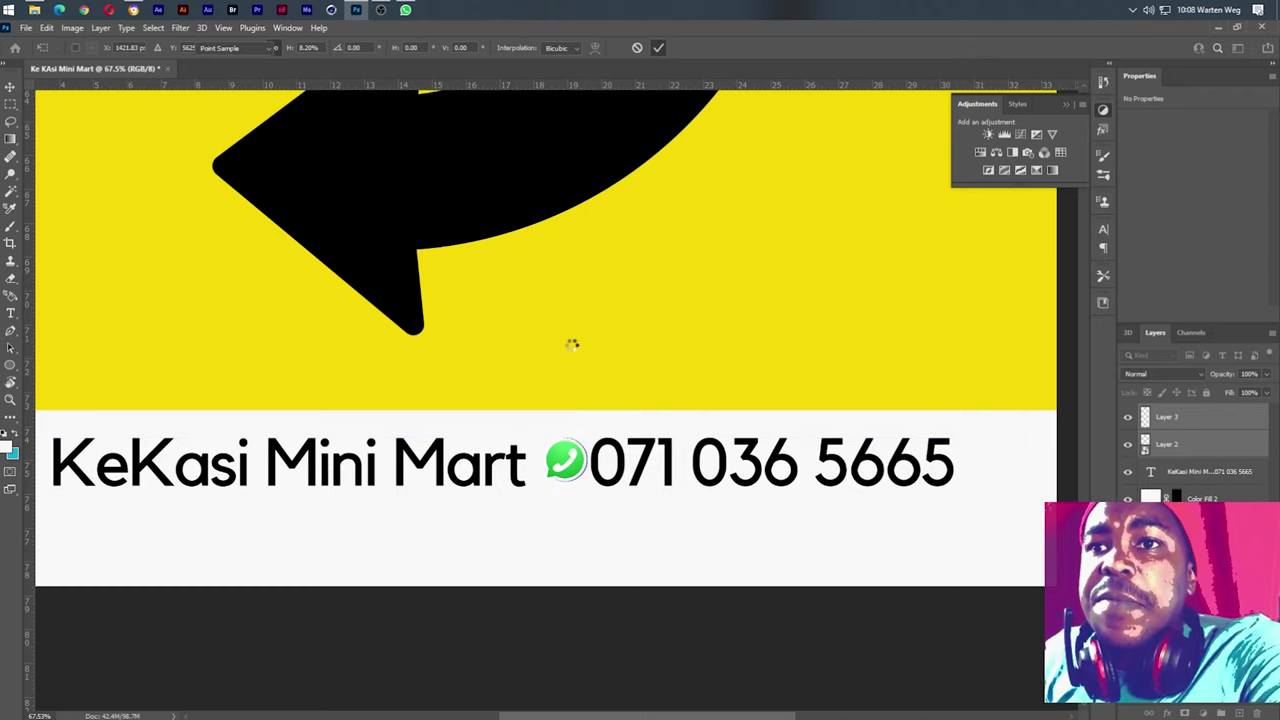
Add spaces before the phone number with the Type tool to widen the gap
key(w)
key(t)
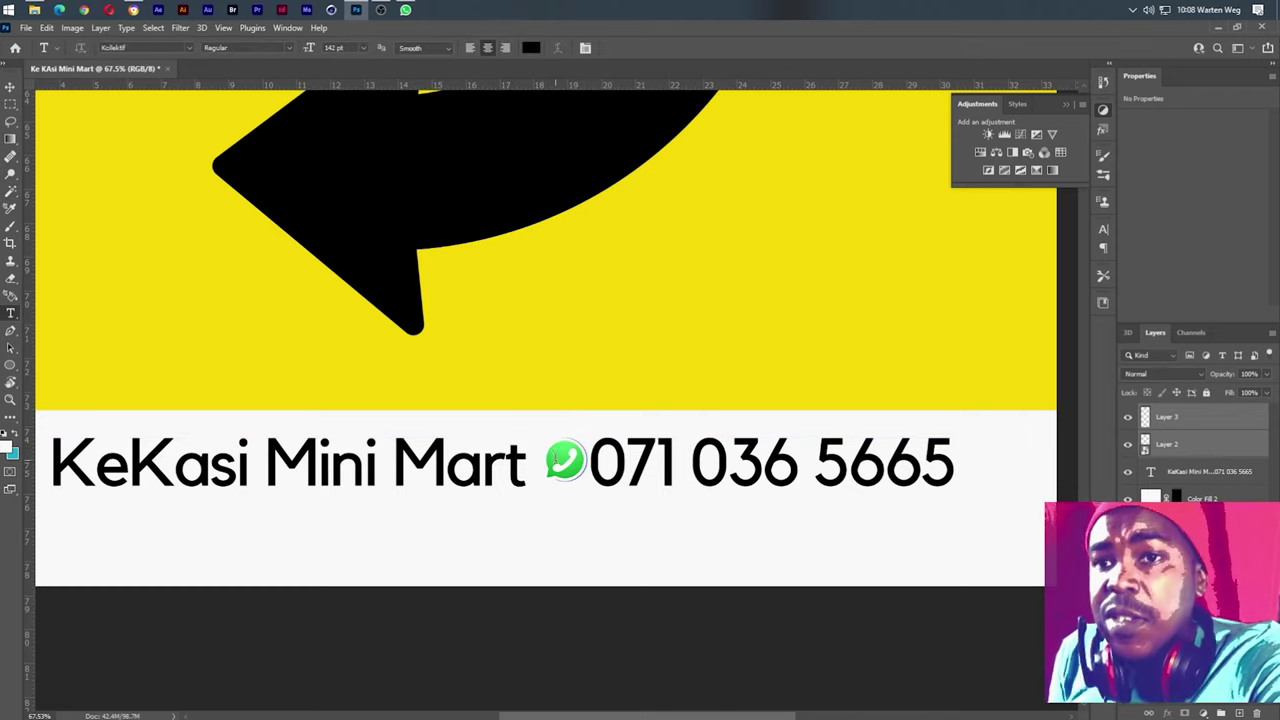
click(548, 460)
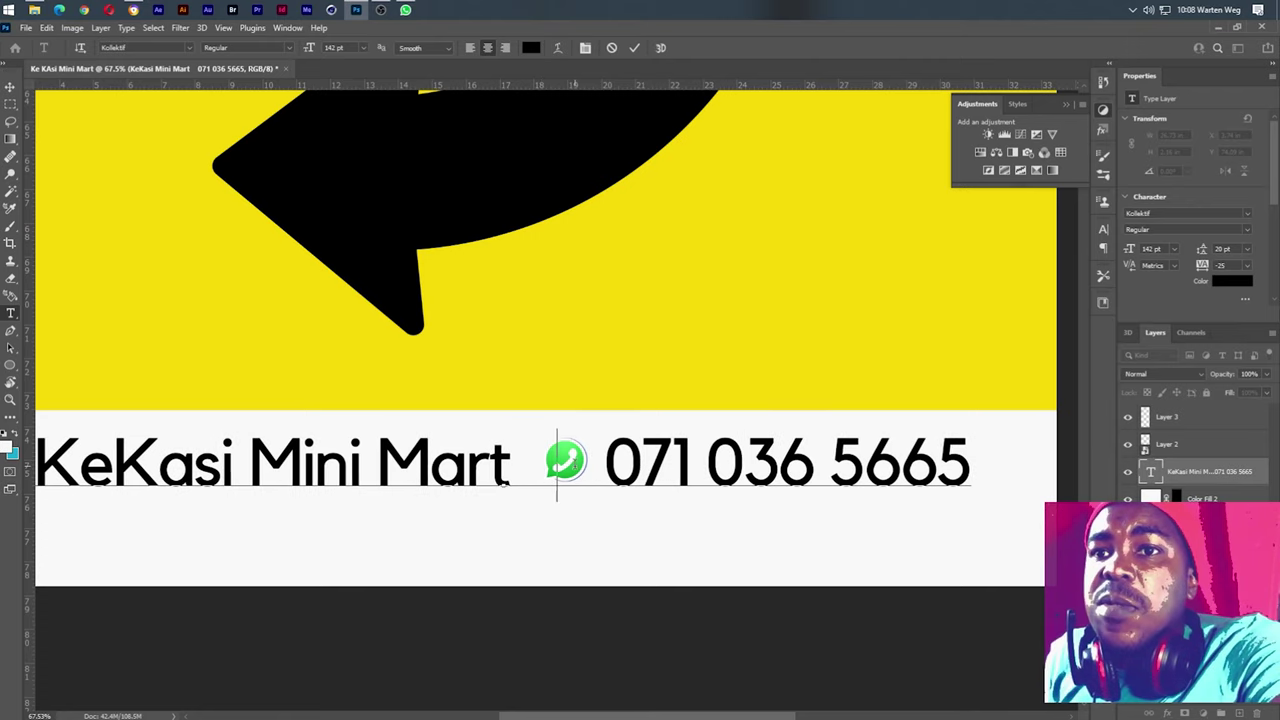
click(13, 88)
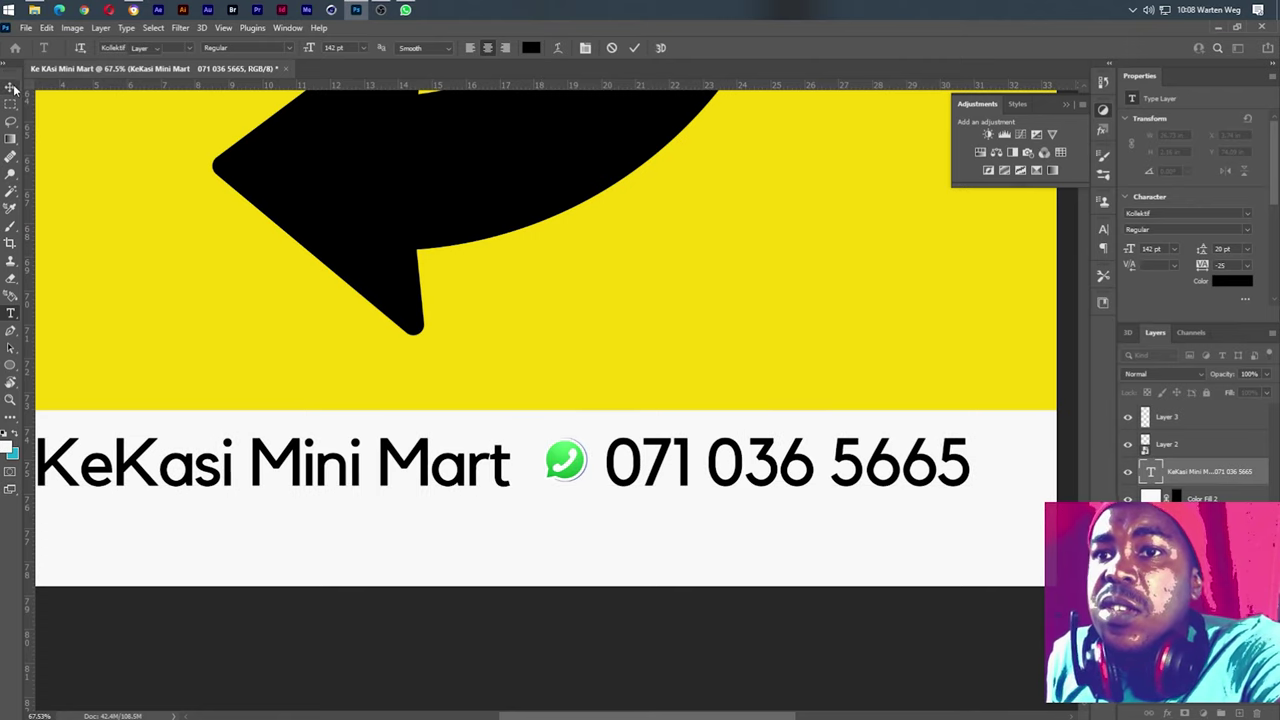
Keep the WhatsApp icon beside the number and move the Facebook icon before KeKasi Mini Mart
click(573, 482)
drag(583, 533, 590, 537)
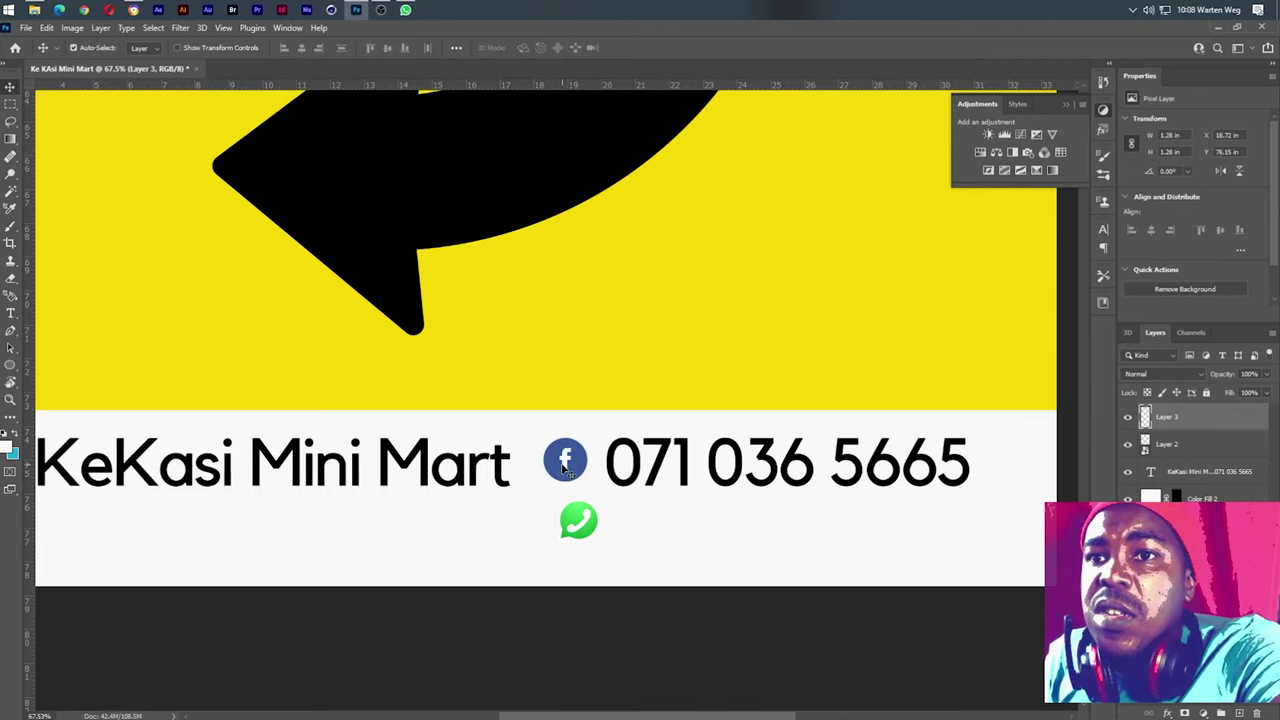
drag(565, 470, 487, 550)
drag(573, 527, 575, 468)
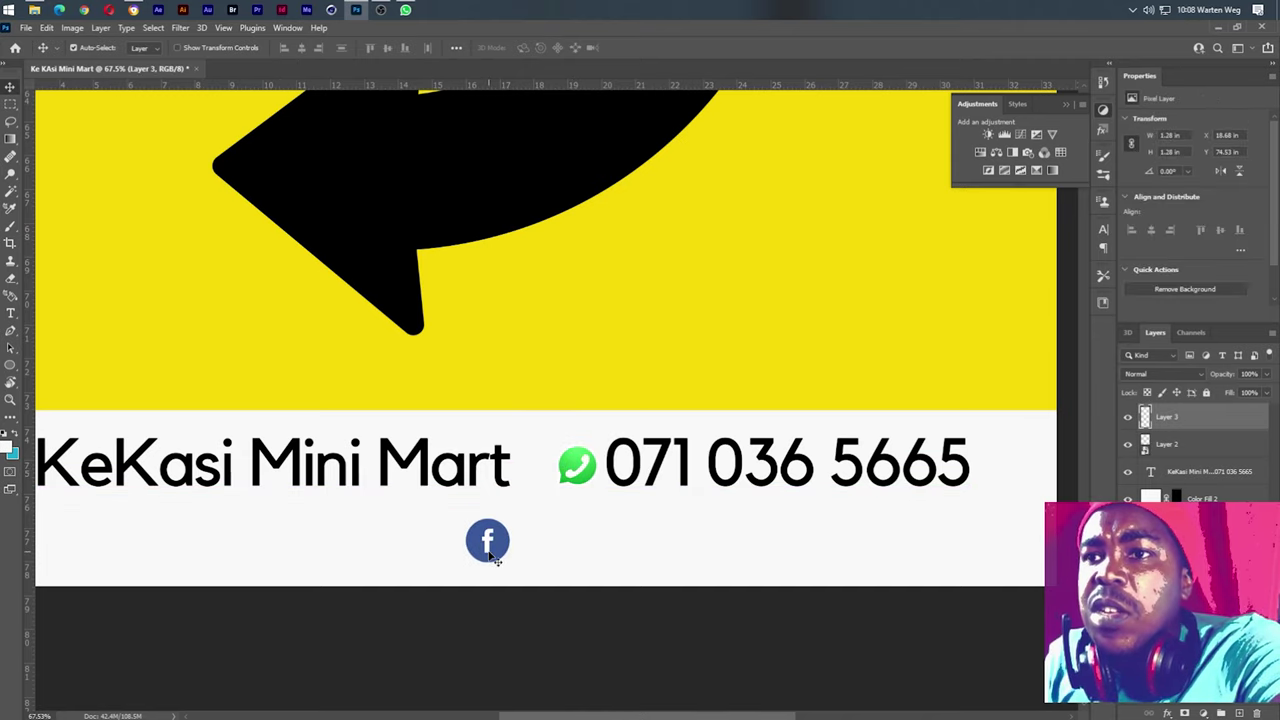
mouse_move(495, 560)
mouse_down()
mouse_move(215, 542)
mouse_move(357, 557)
mouse_move(480, 549)
mouse_move(293, 482)
mouse_up()
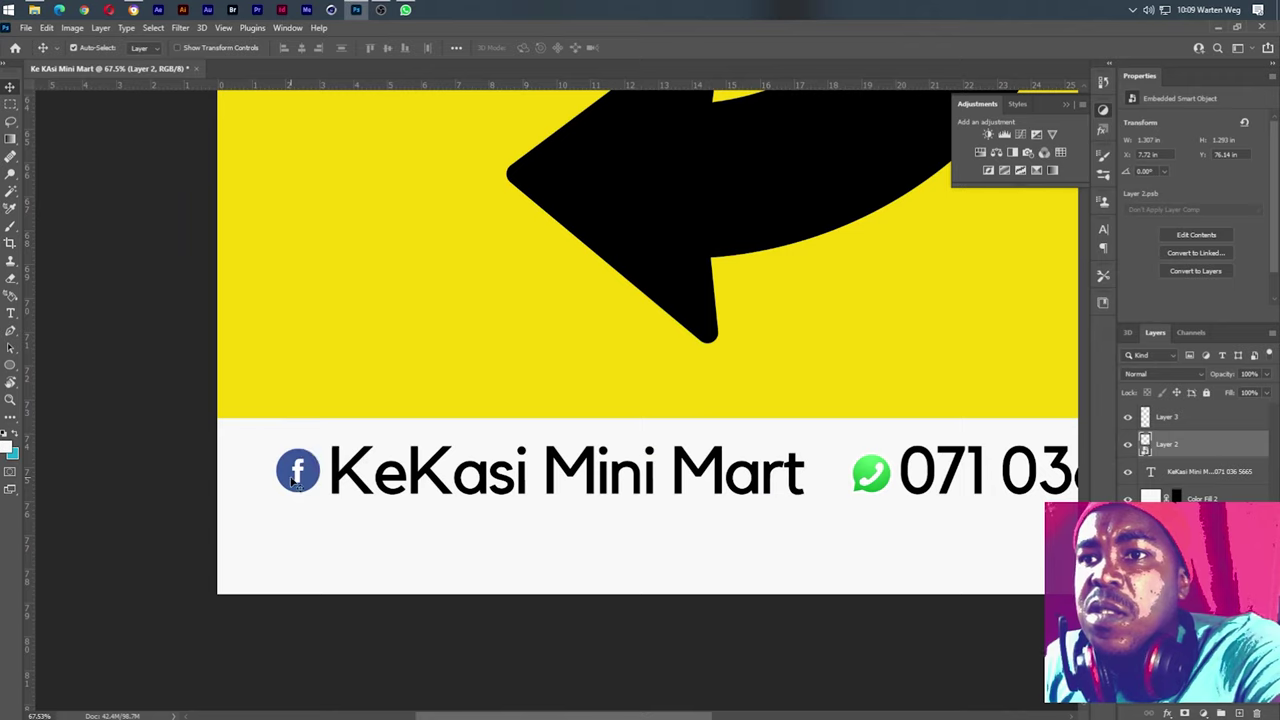
Align the footer icon and text layers along their vertical centres
click(872, 484)
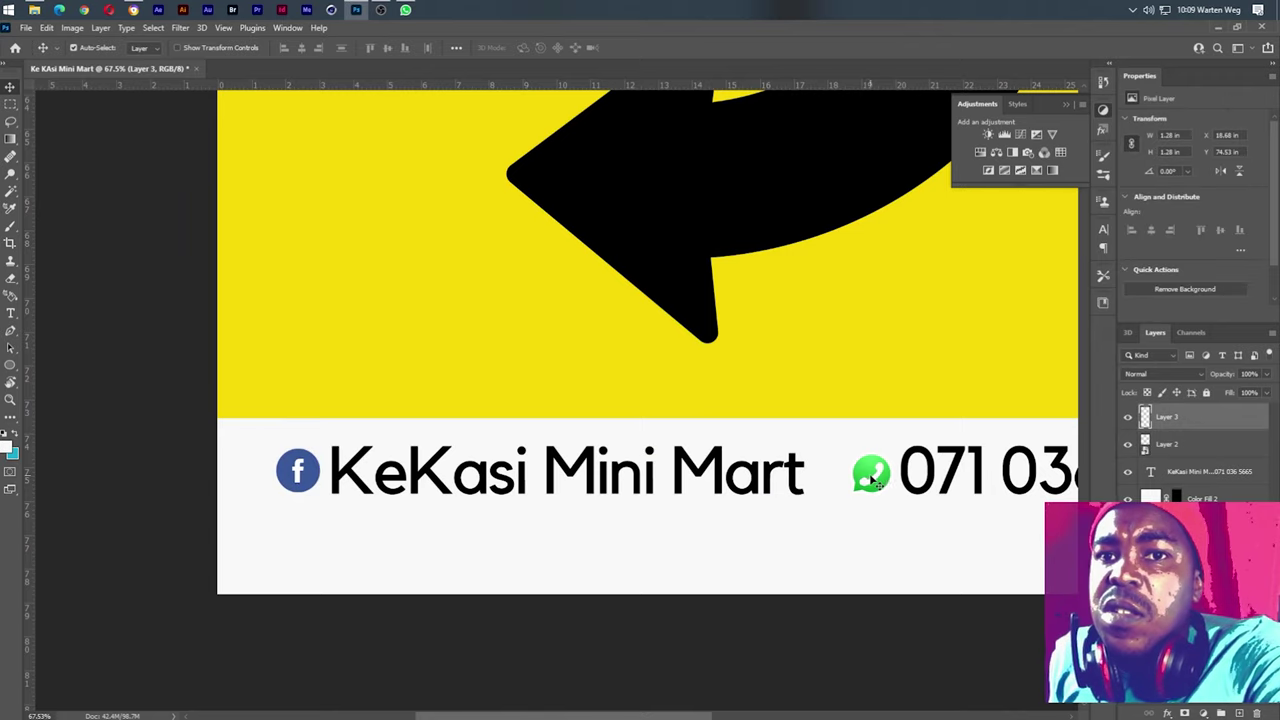
shift+click(1192, 471)
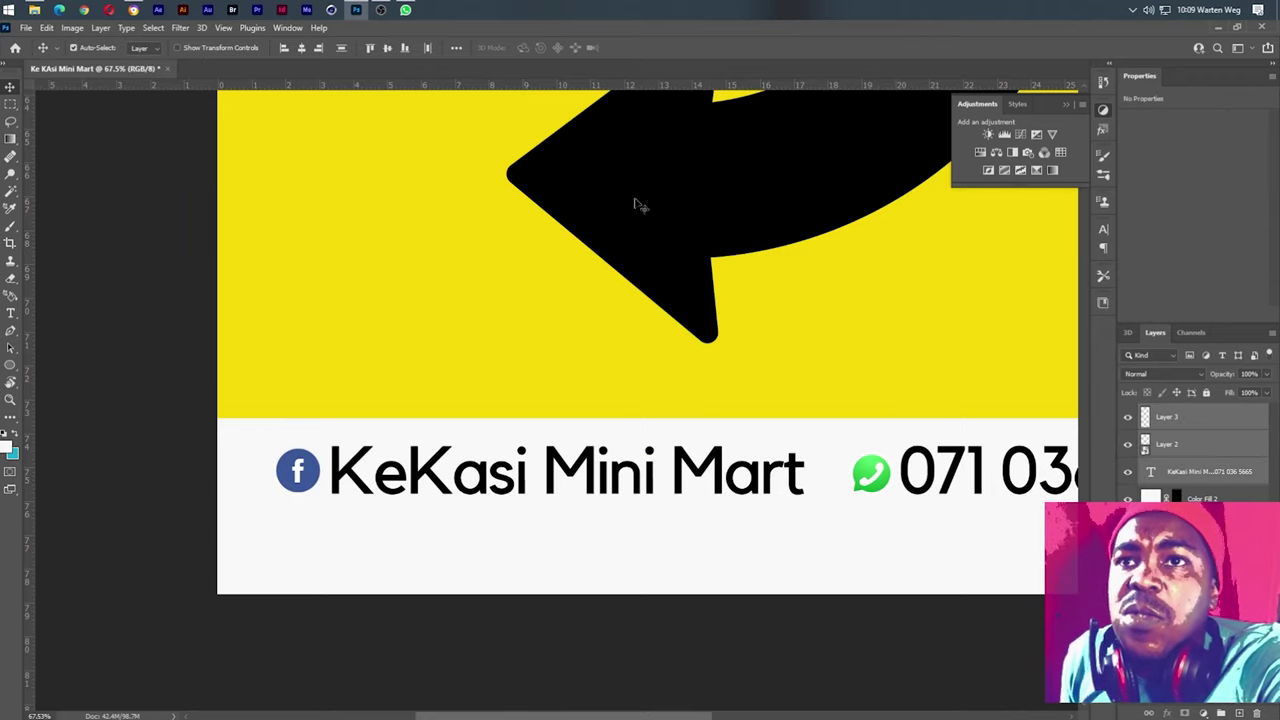
click(386, 49)
scroll(654, 531, down, 2)
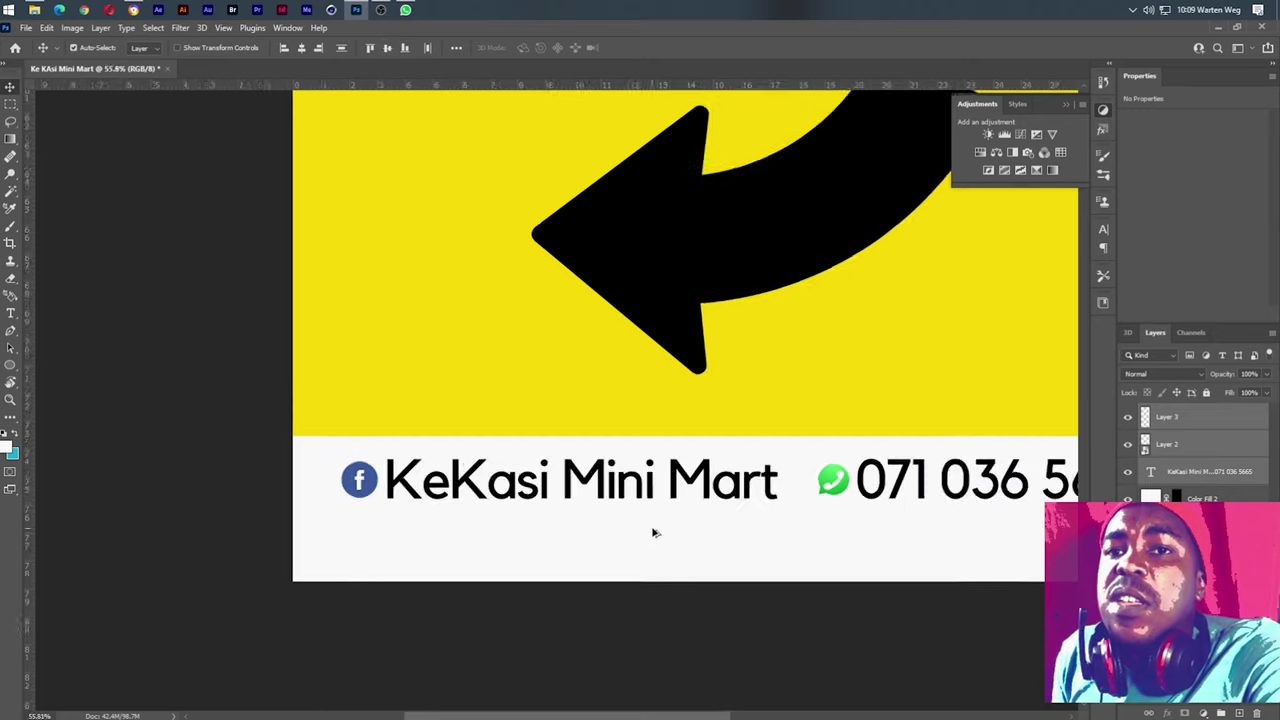
scroll(897, 517, down, 4)
Group the footer layers as 'Info Bar' and centre them horizontally across the banner
key(ctrl+g)
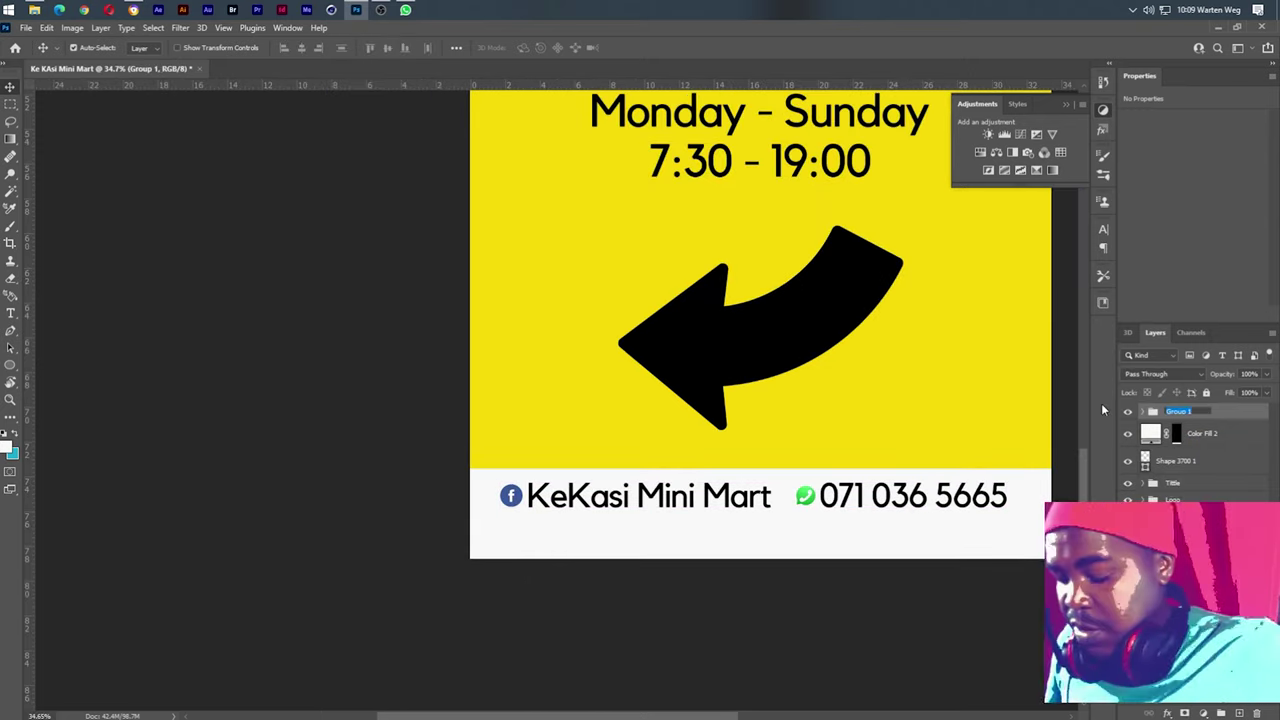
text(Info Bar)
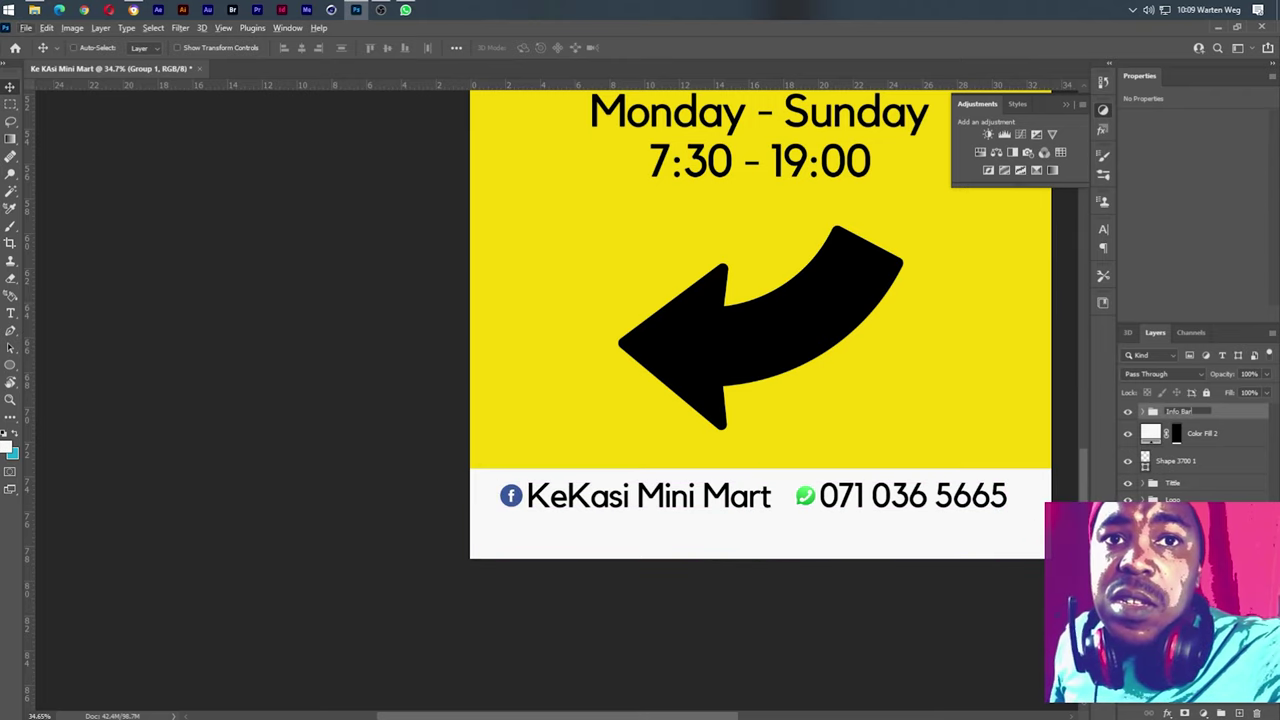
click(1200, 450)
click(1200, 416)
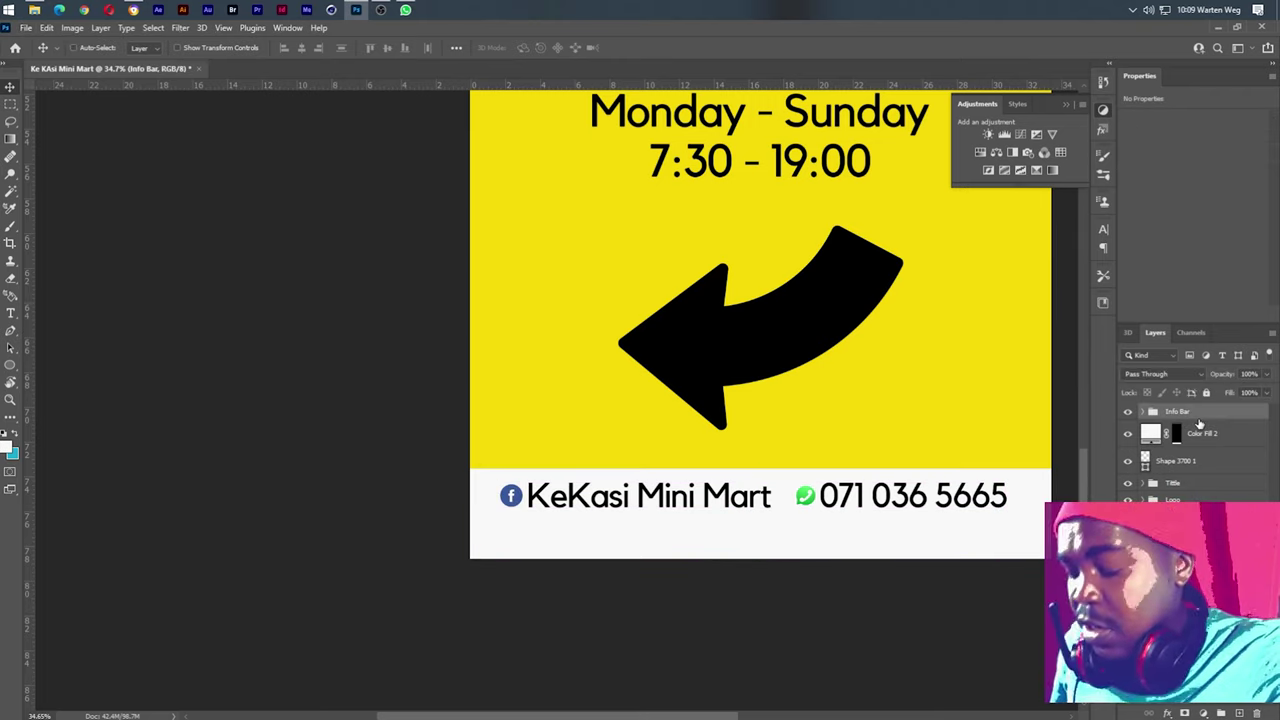
click(302, 51)
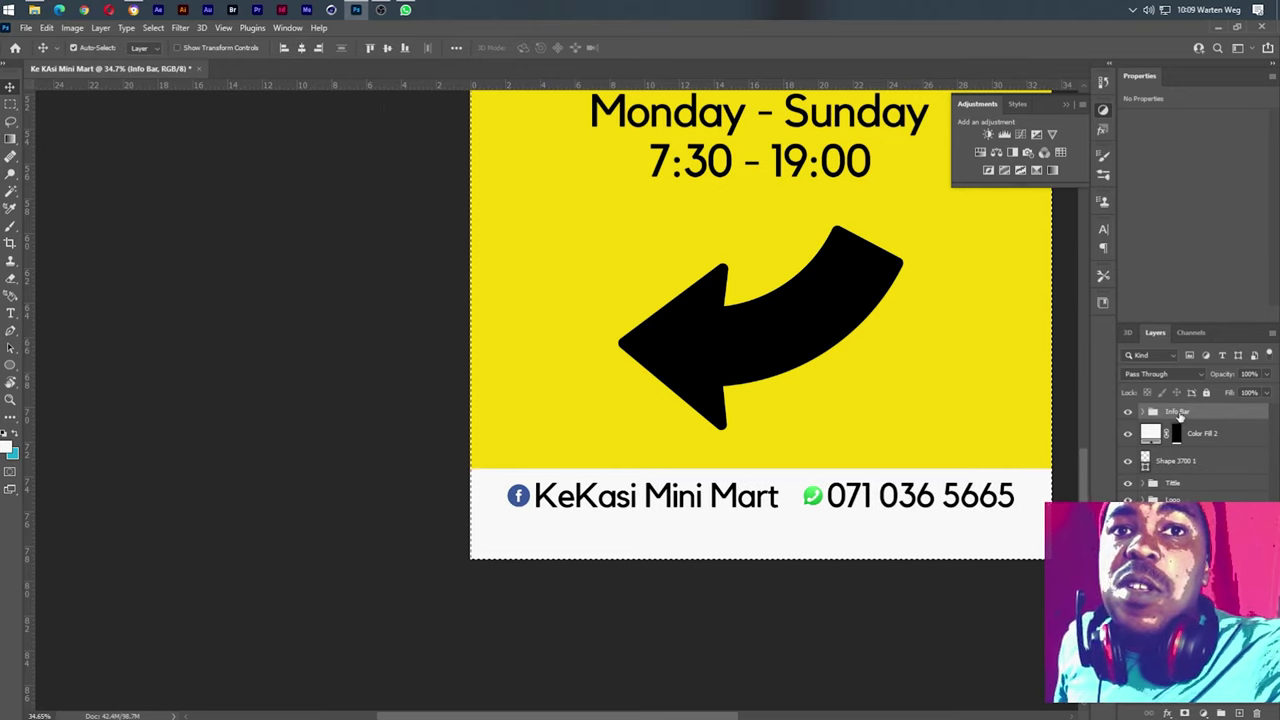
Group Info Bar with the white strip layer into a group named 'Bar'
shift+click(1195, 434)
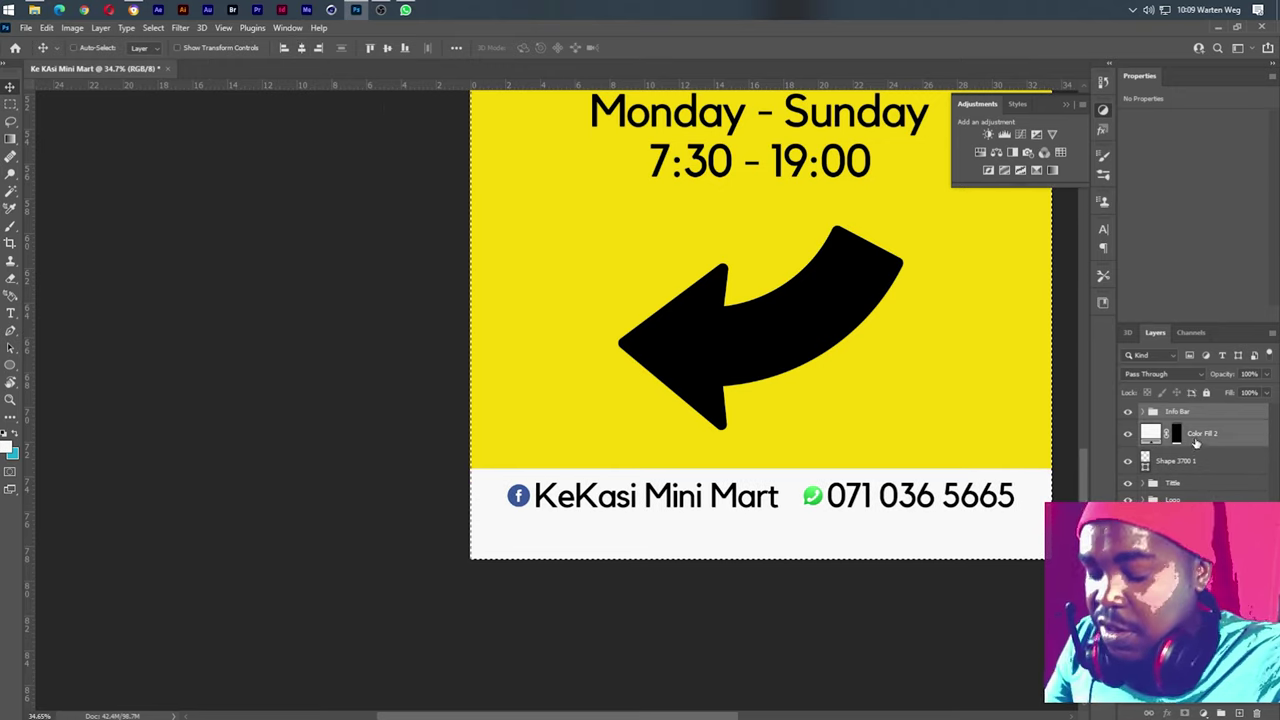
key(ctrl+g)
double_click(1180, 411)
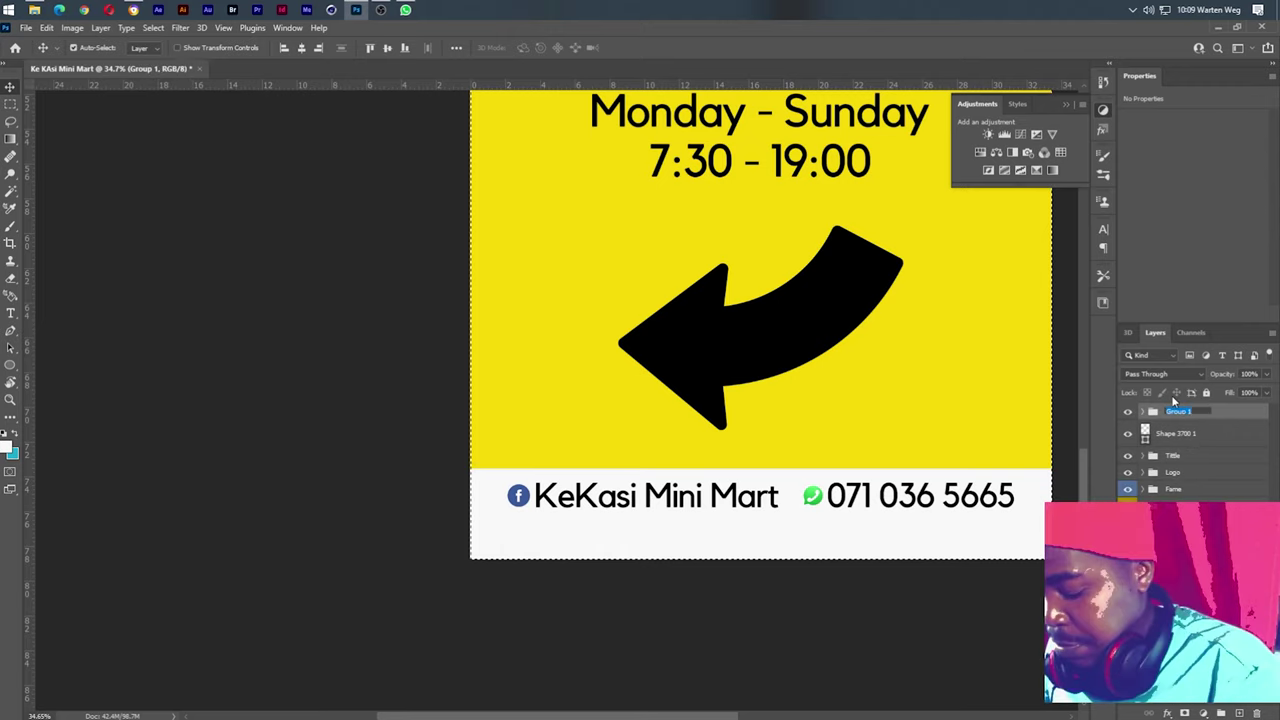
text(Bar)
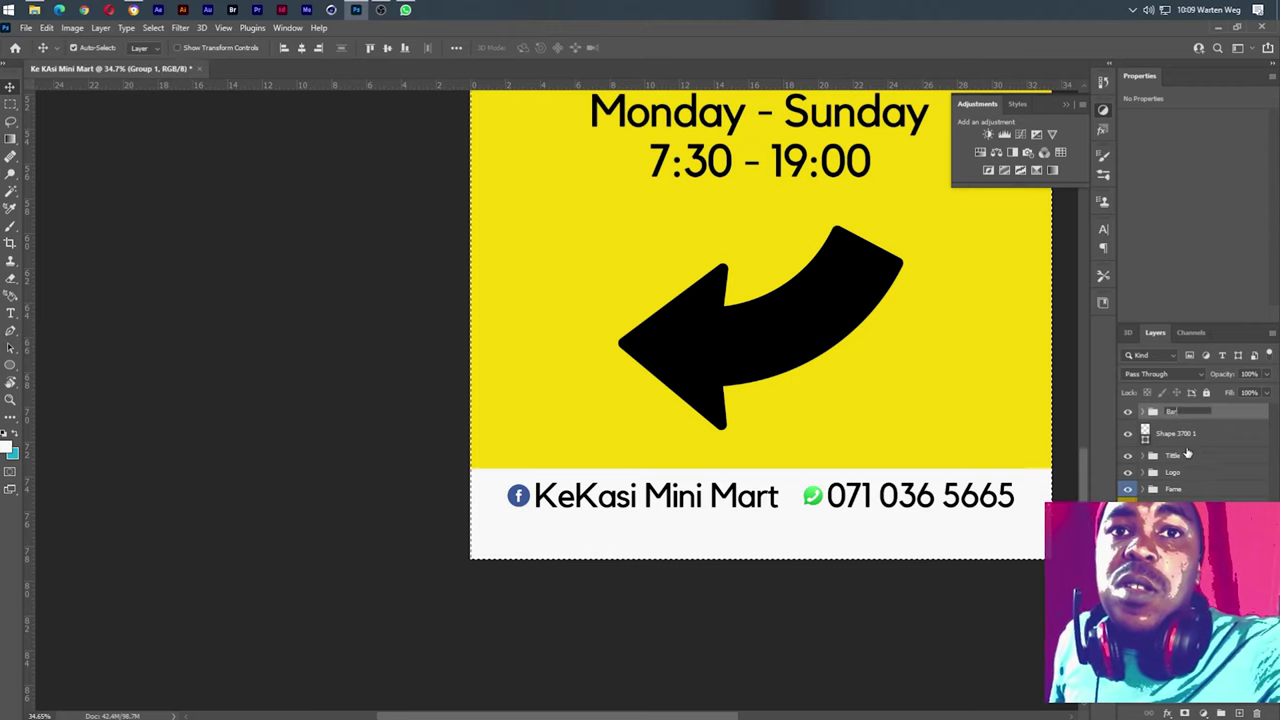
click(1183, 434)
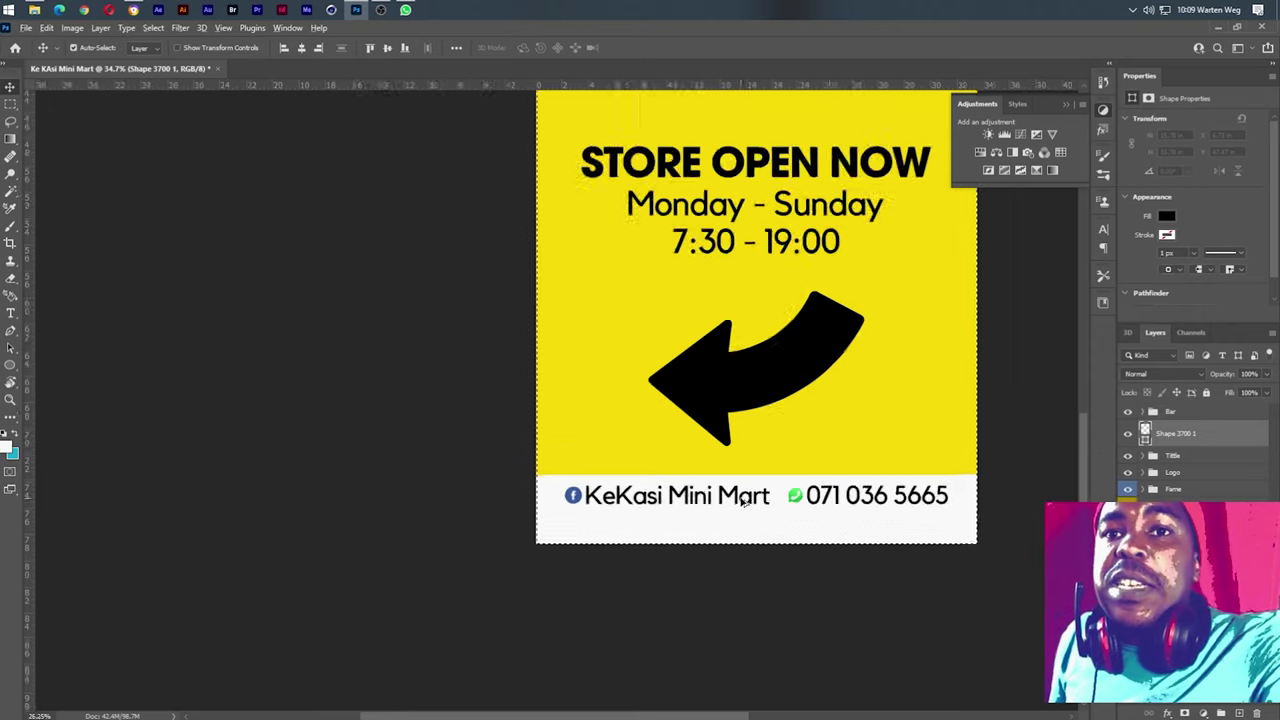
scroll(744, 502, down, 2)
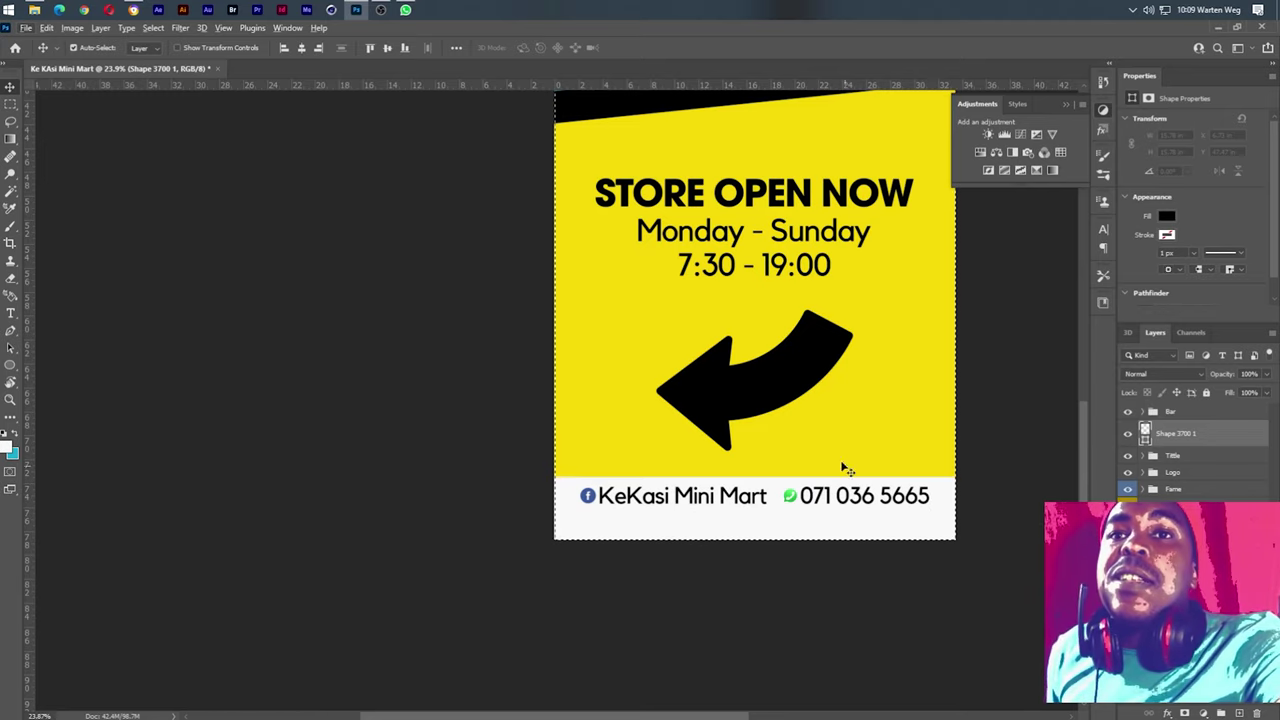
scroll(757, 471, down, 3)
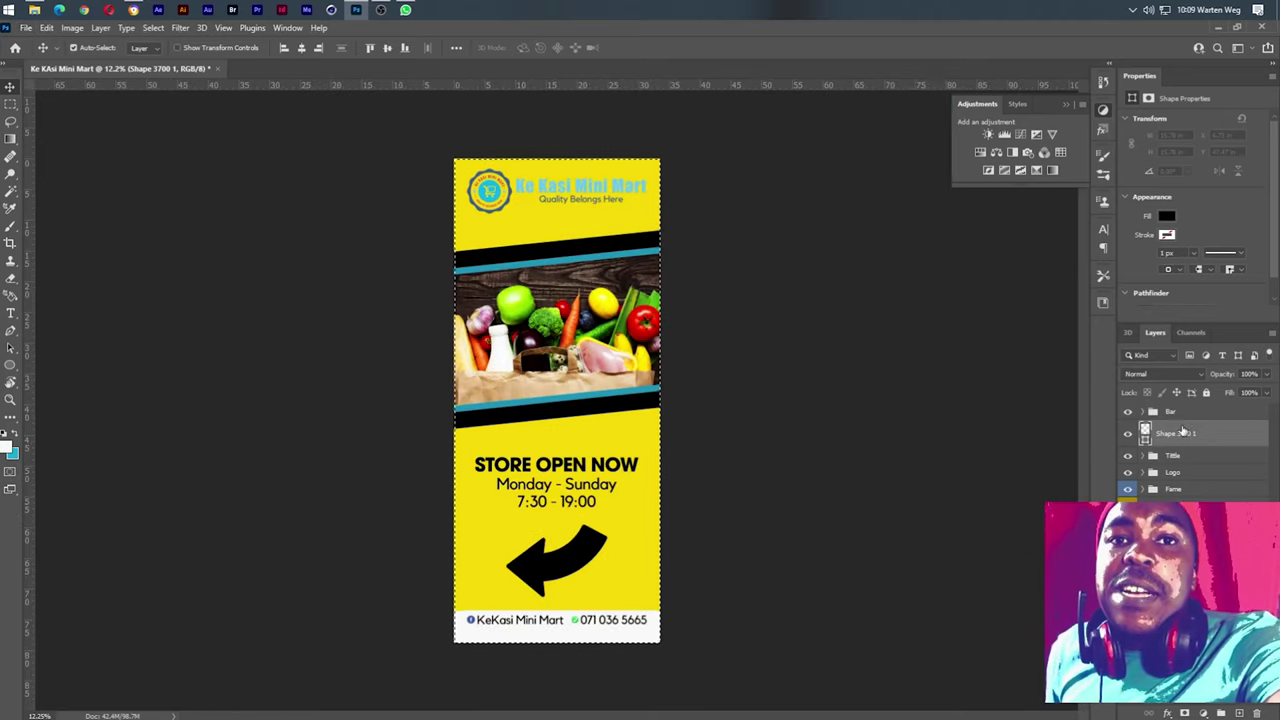
Group every banner layer into a group named 'Bar One'
key(ctrl+alt+a)
key(ctrl+g)
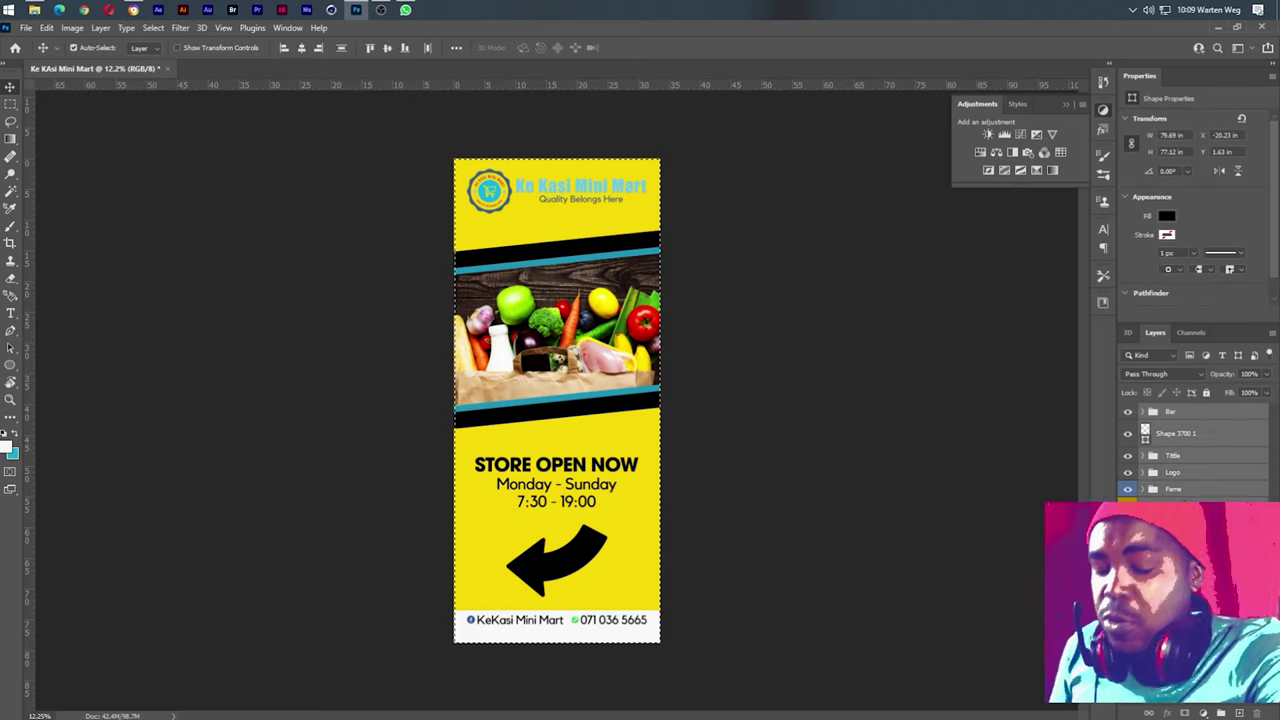
double_click(1184, 412)
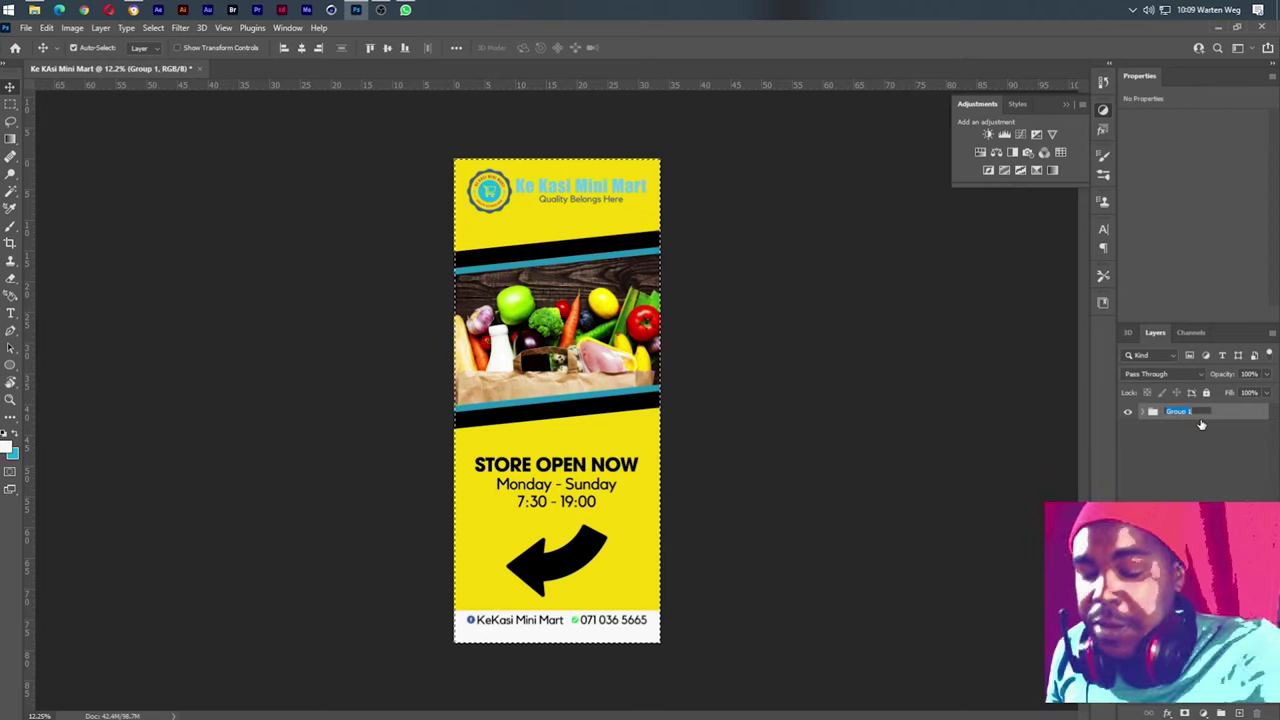
text(Bar)
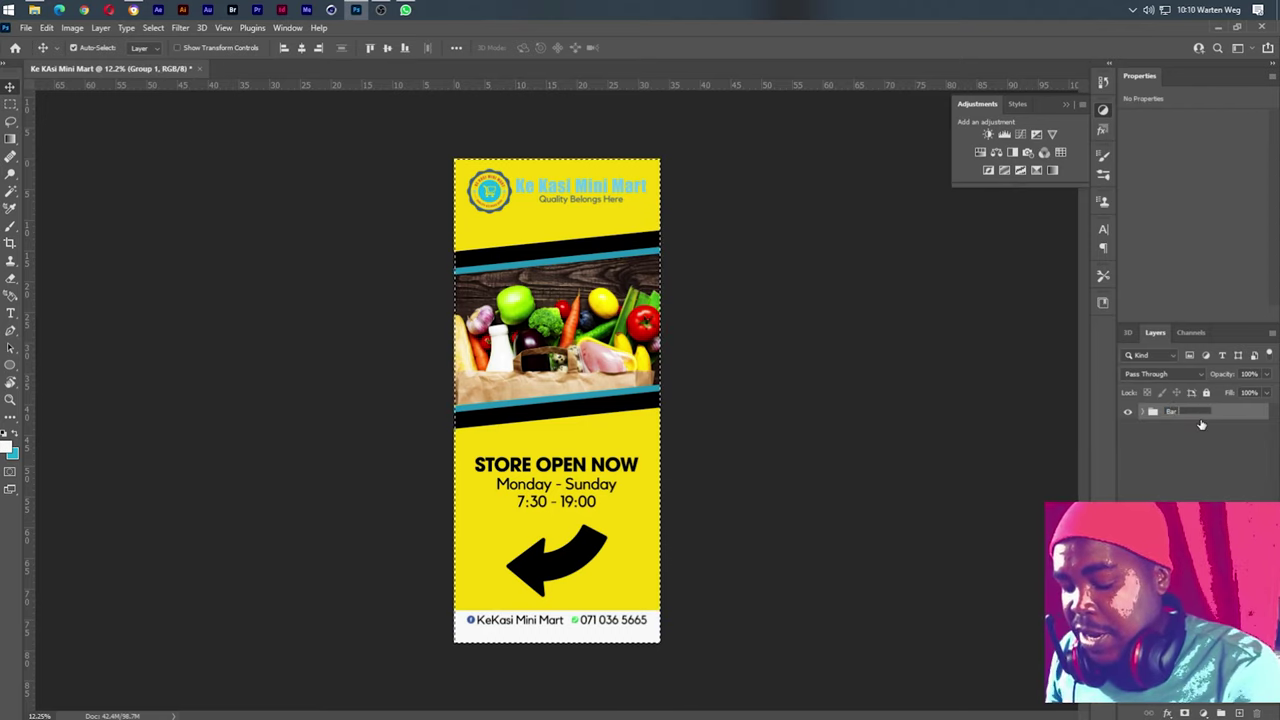
text( One)
key(Return)
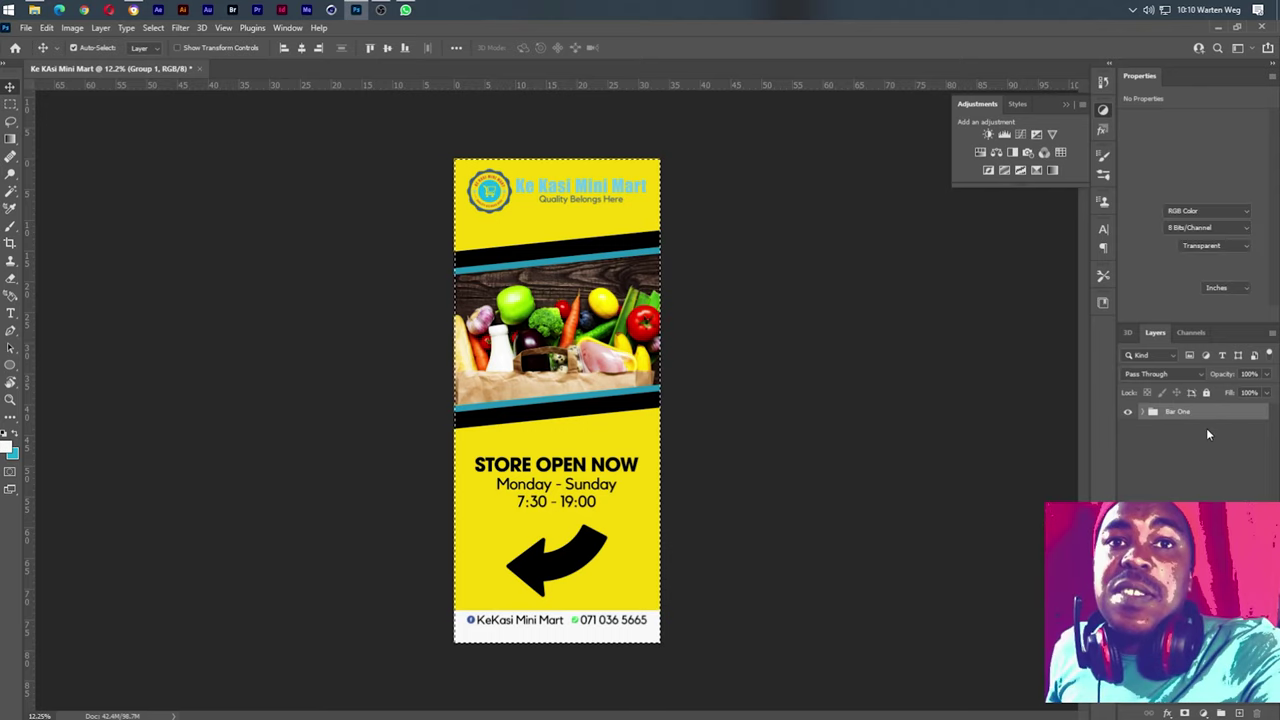
Duplicate the group, name the copy 'Bar Two', and hide Bar One
mouse_move(1180, 414)
mouse_down()
mouse_move(1187, 440)
mouse_move(1240, 428)
mouse_up()
double_click(1182, 428)
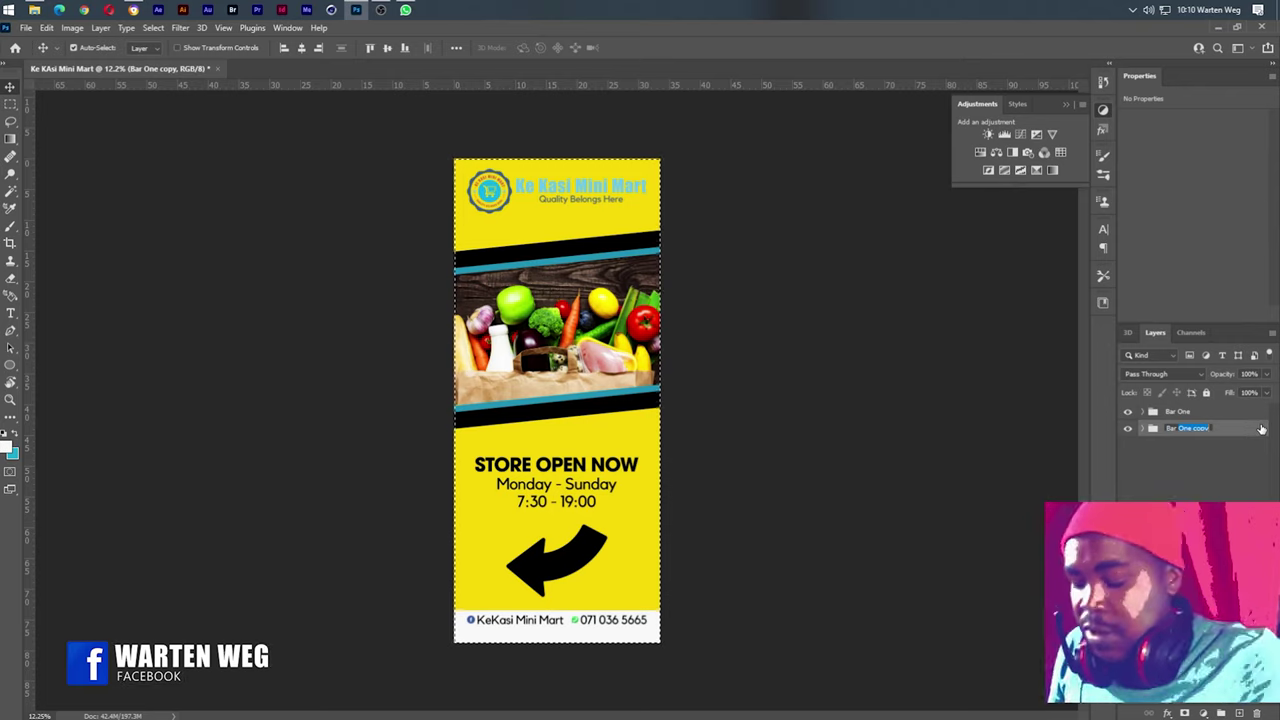
text(Two)
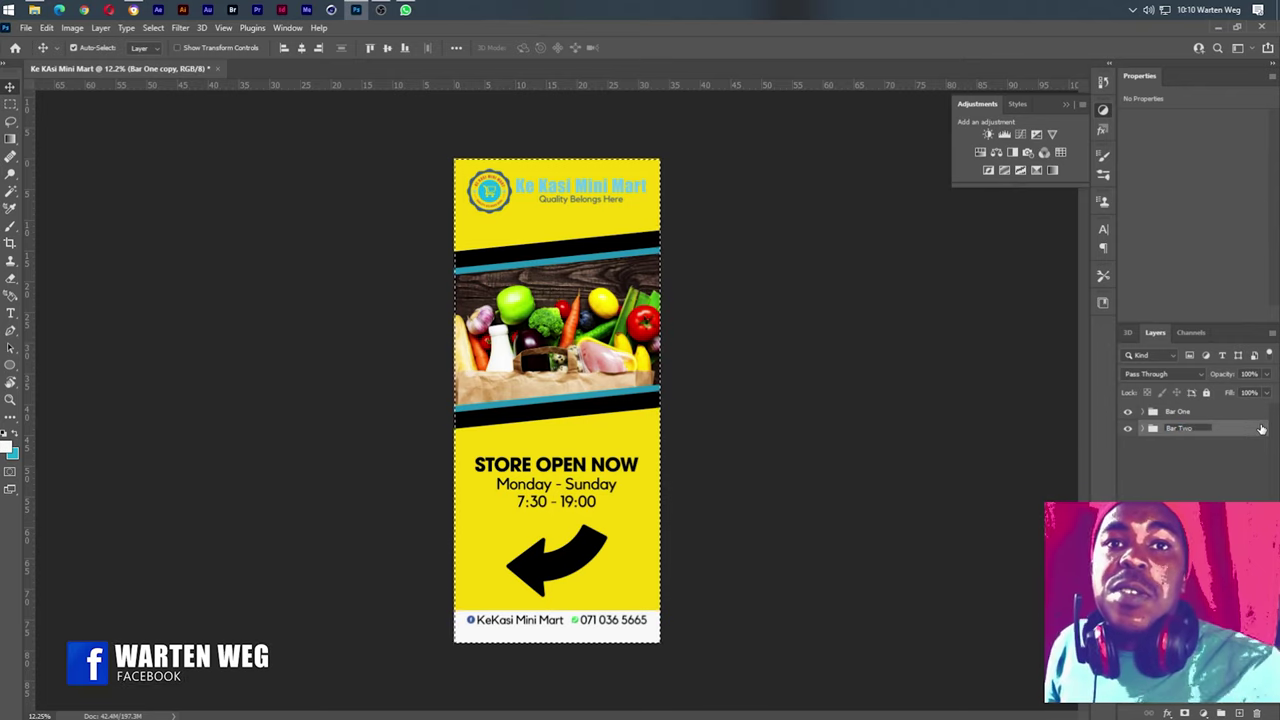
click(1179, 491)
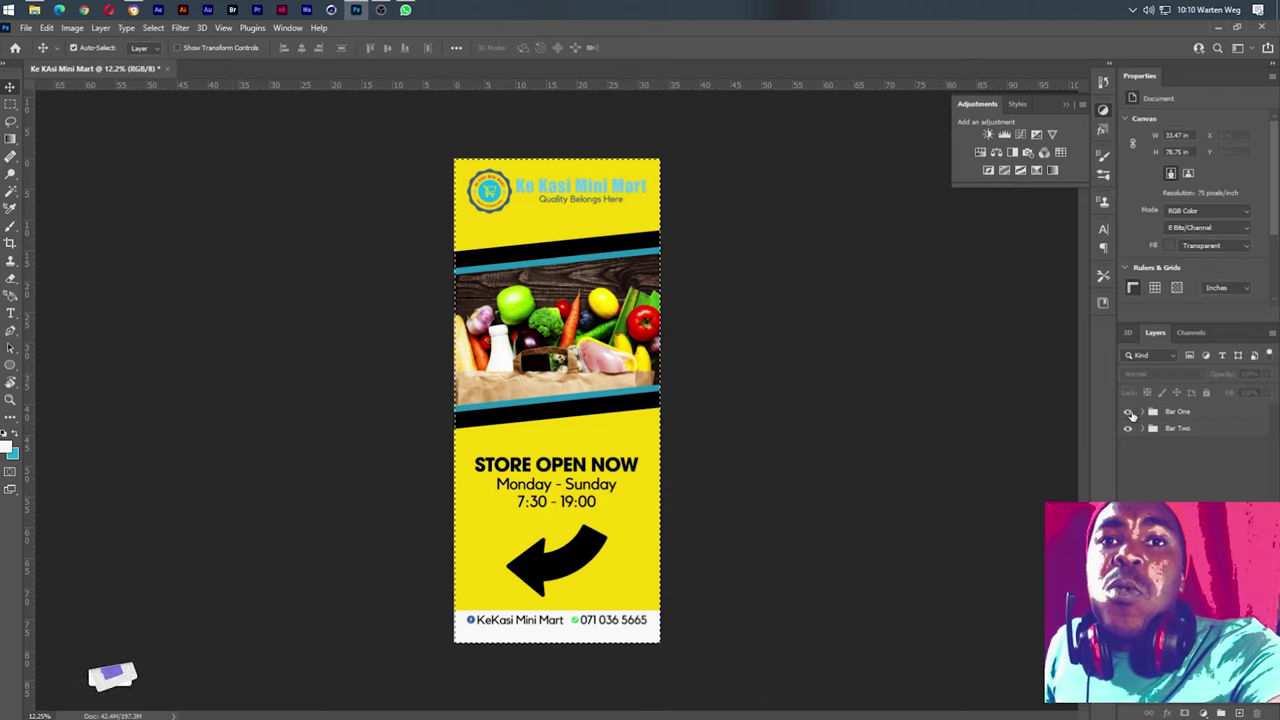
click(1128, 412)
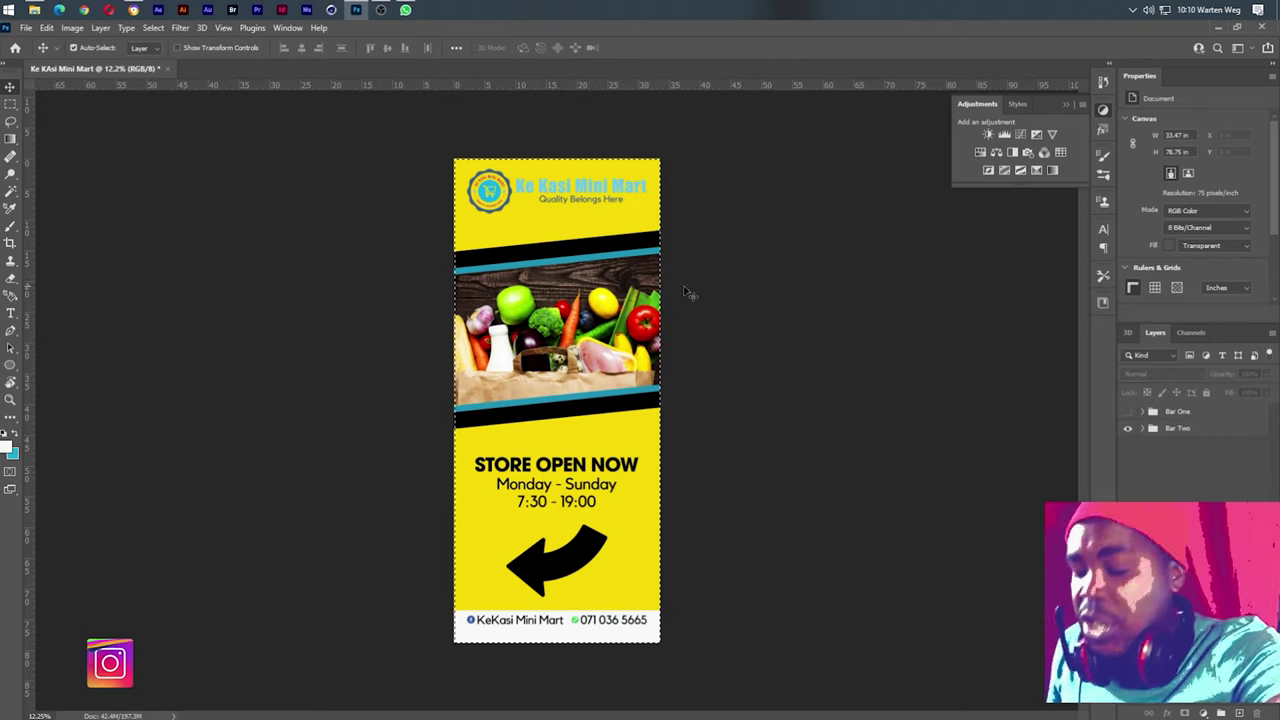
Open the red shopping basket image link from the WhatsApp chat in Chrome, then go back to the Photoshop banner
click(560, 321)
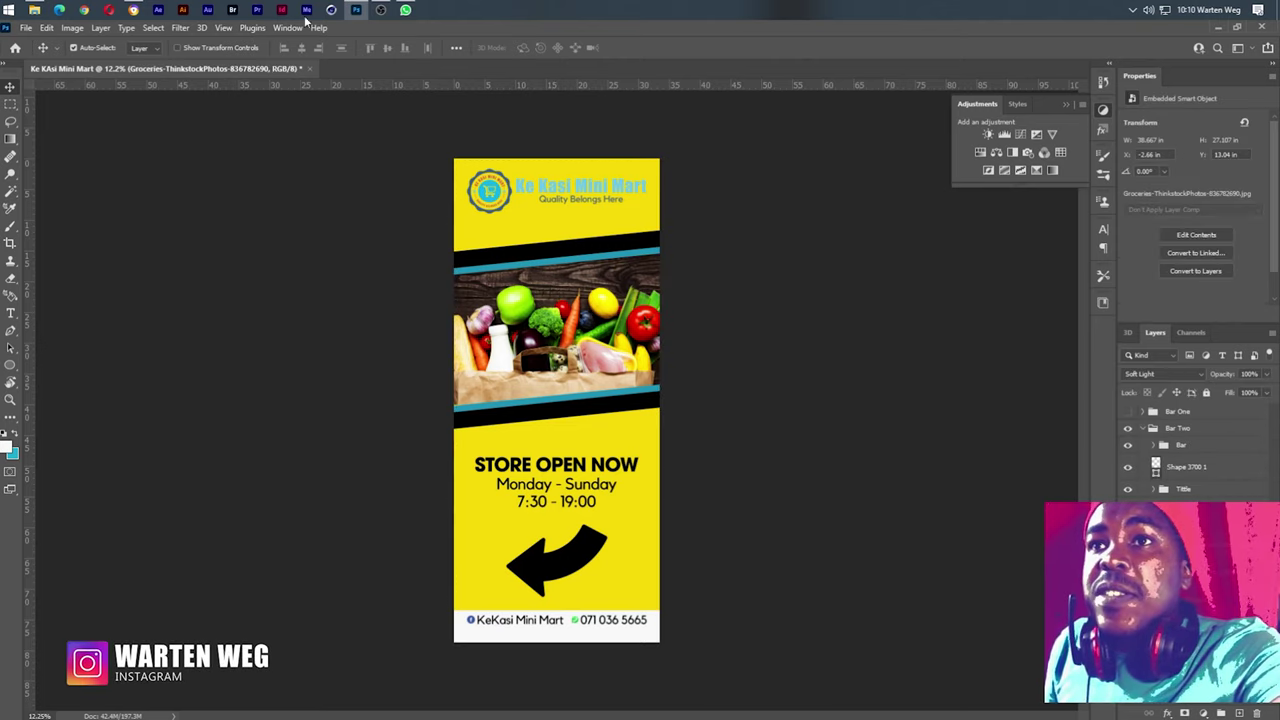
click(410, 12)
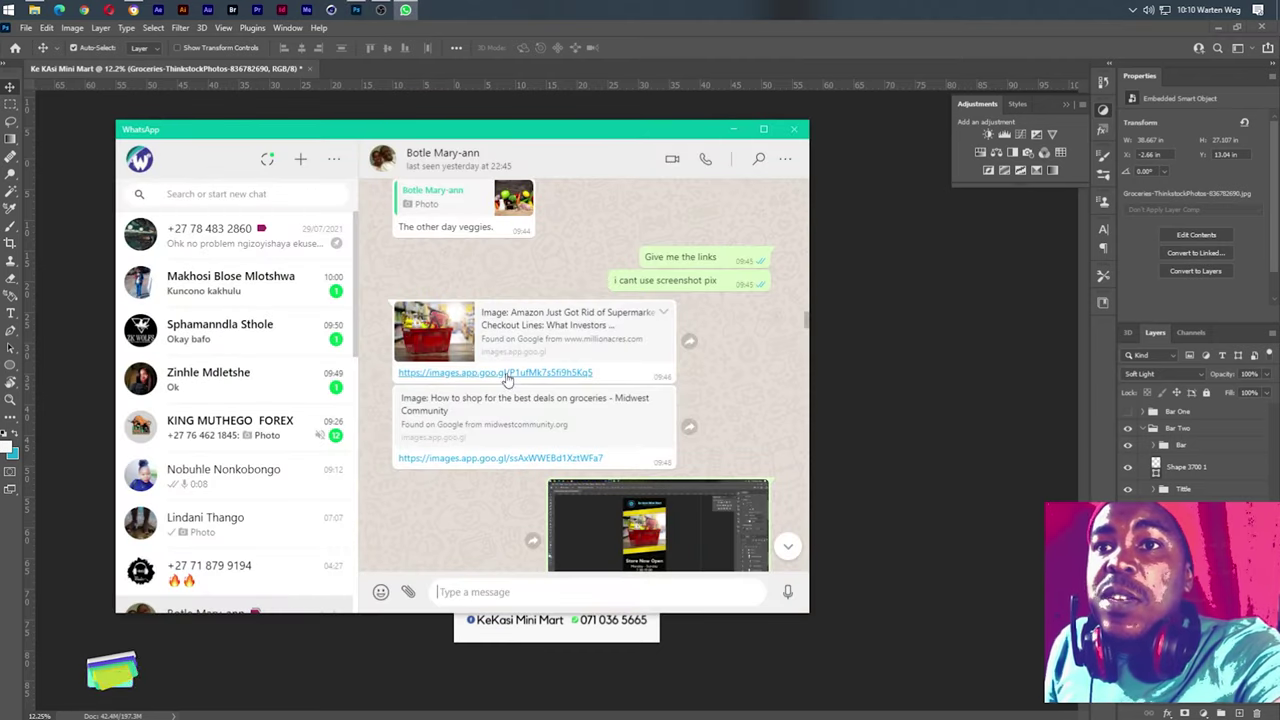
click(466, 372)
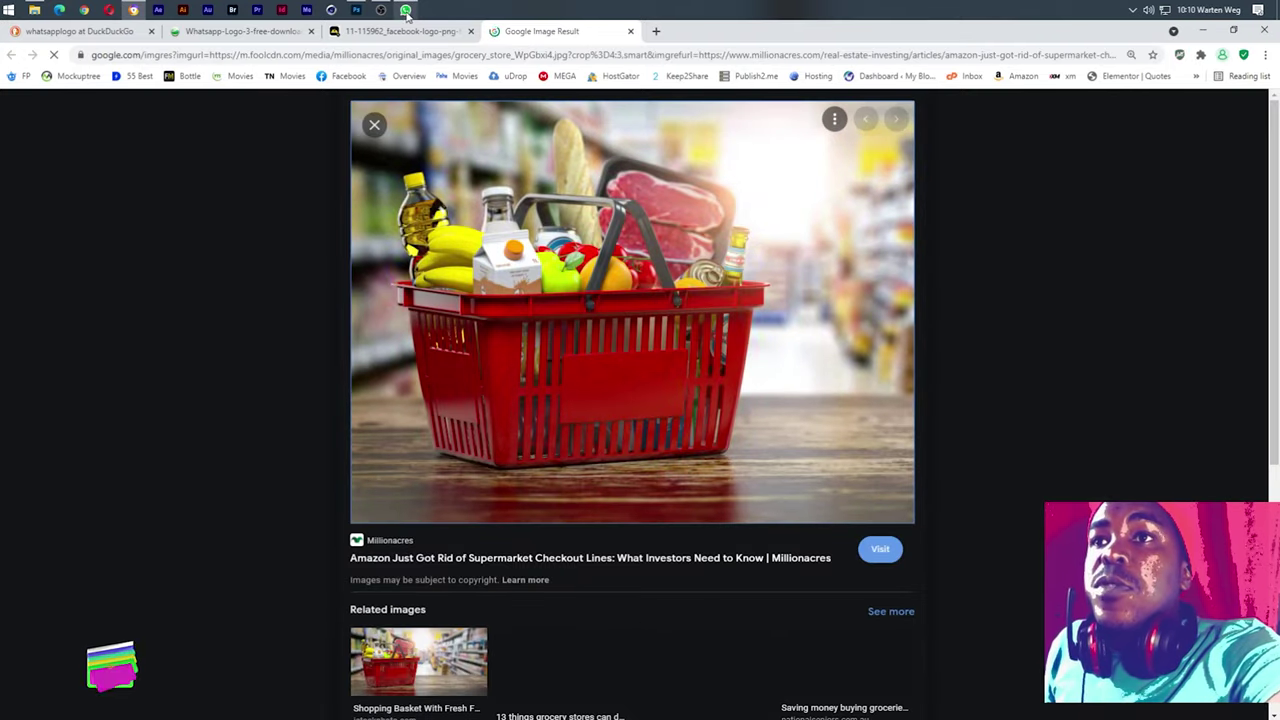
click(356, 10)
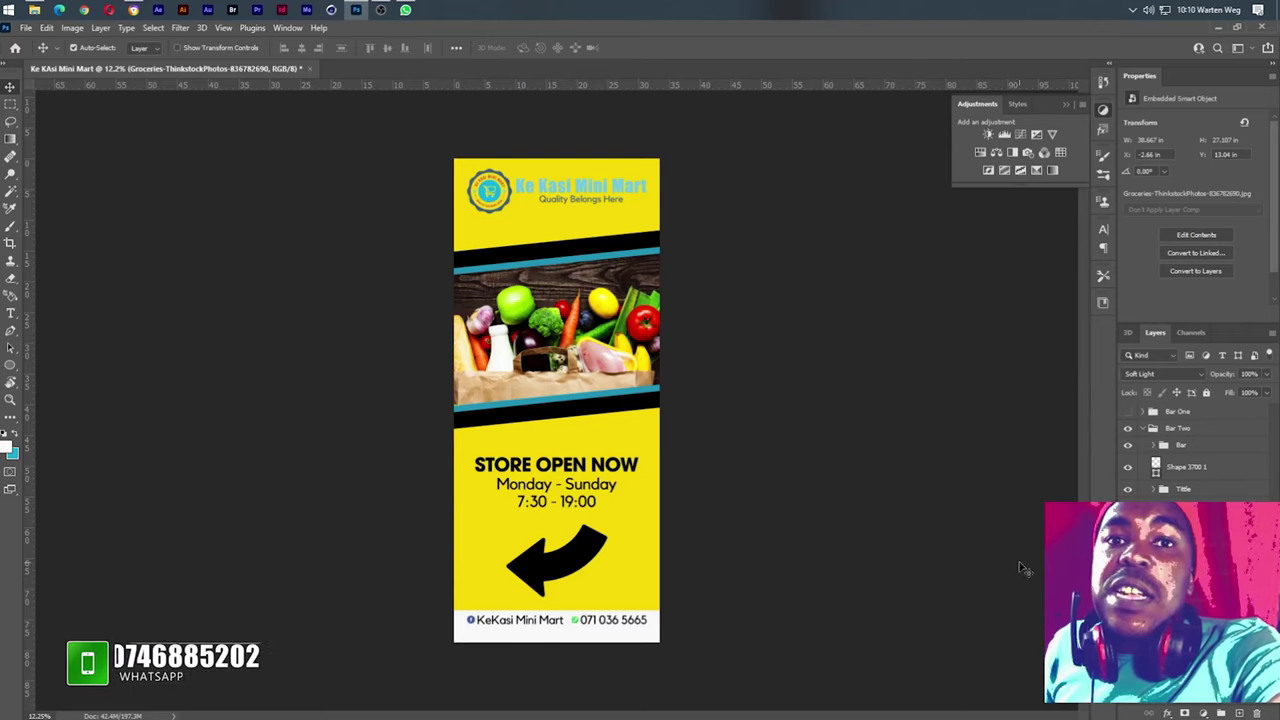
Recolour the slanted bar below the logo yellow and the background fill black
click(617, 410)
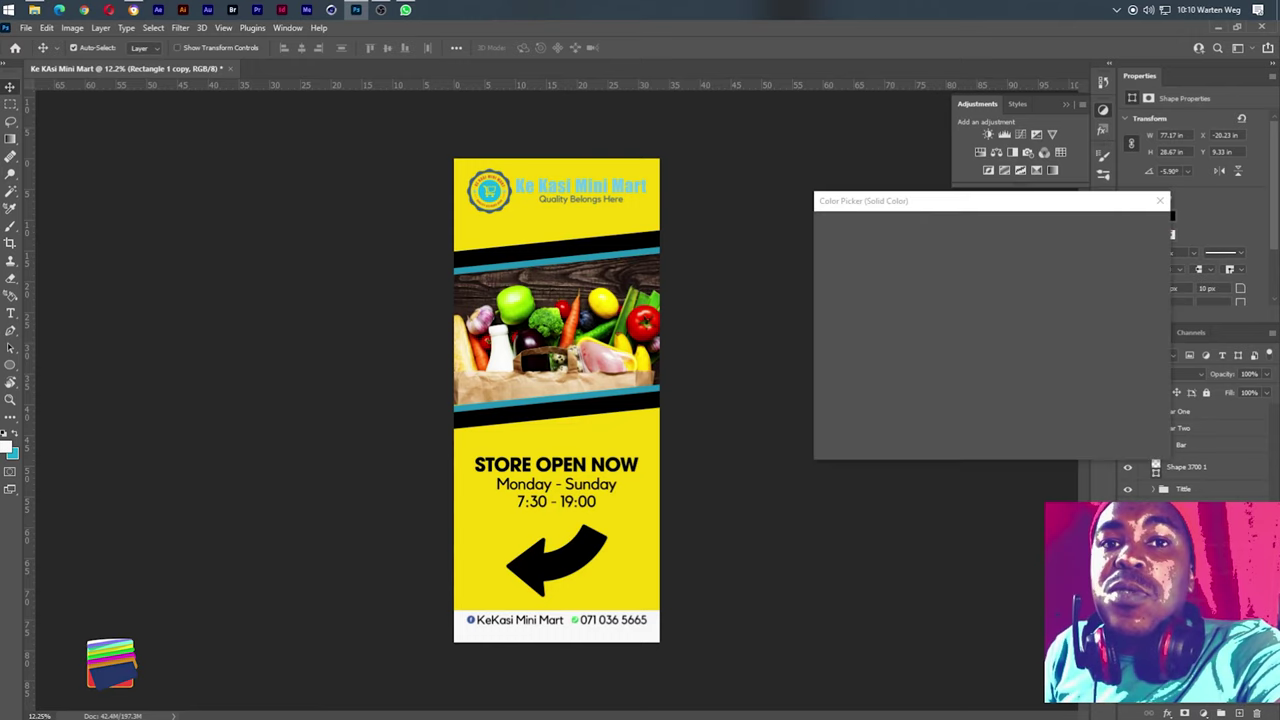
click(658, 531)
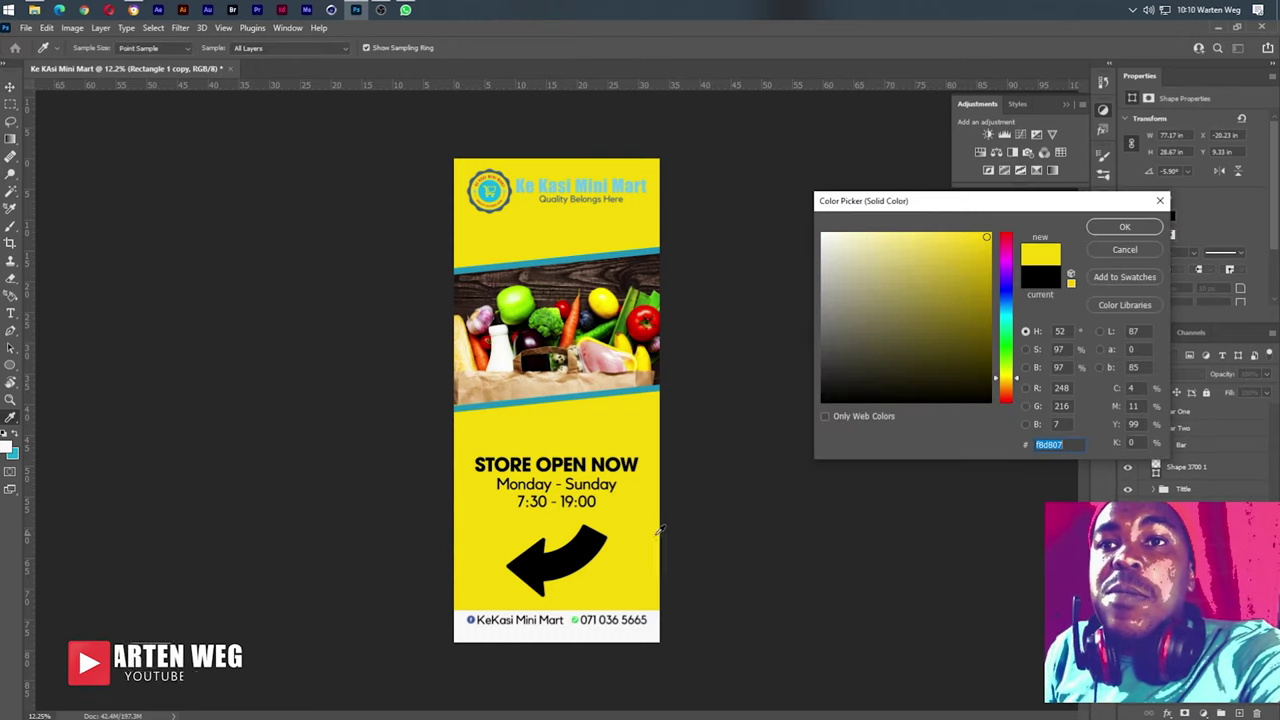
click(1123, 228)
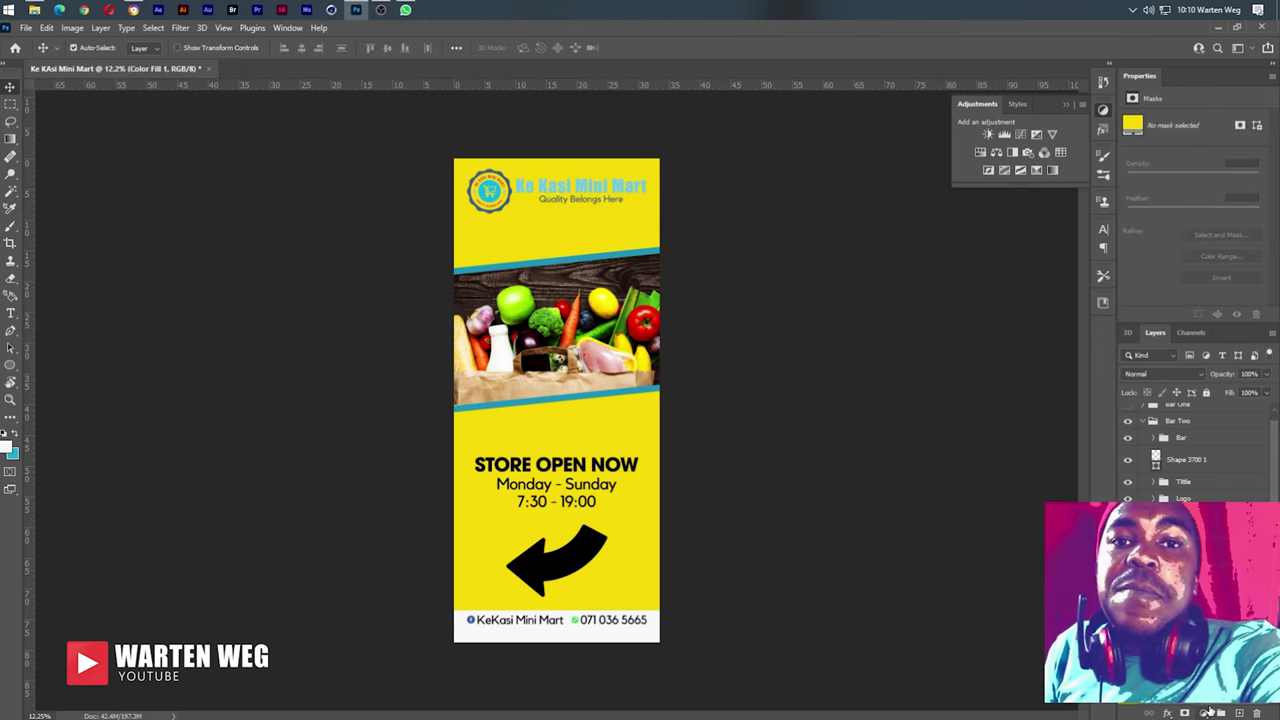
double_click(1157, 515)
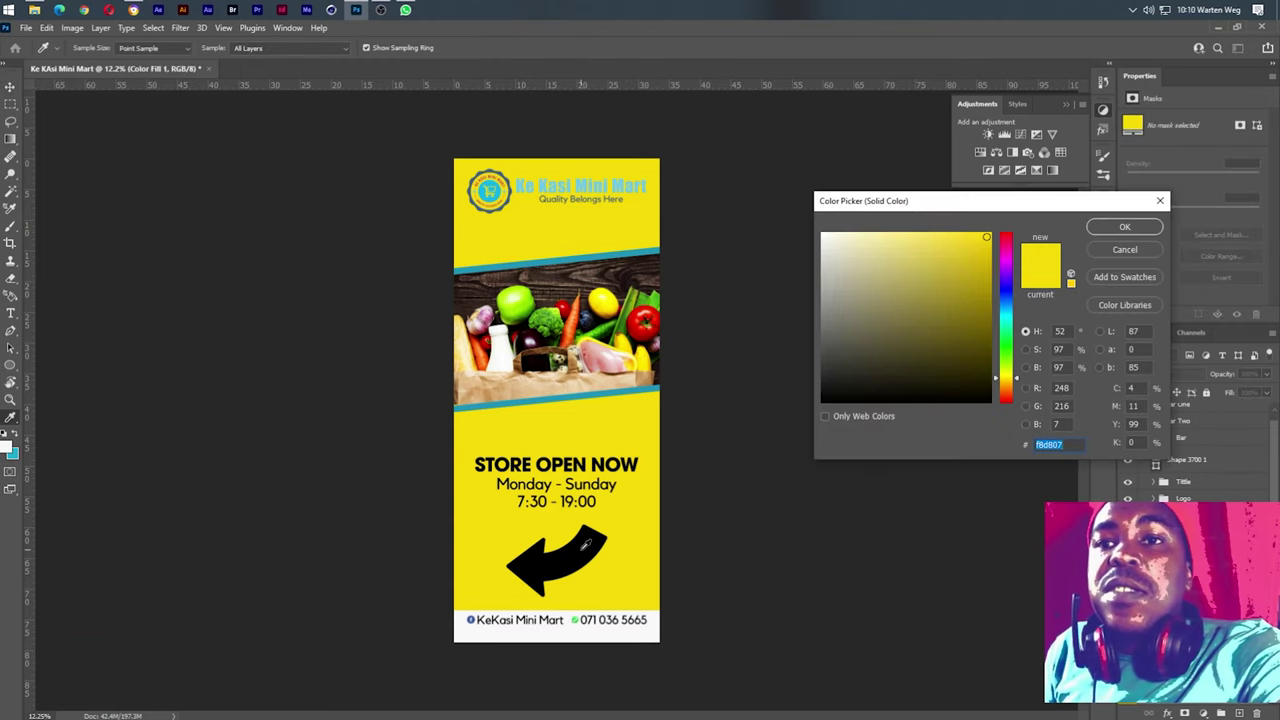
click(588, 546)
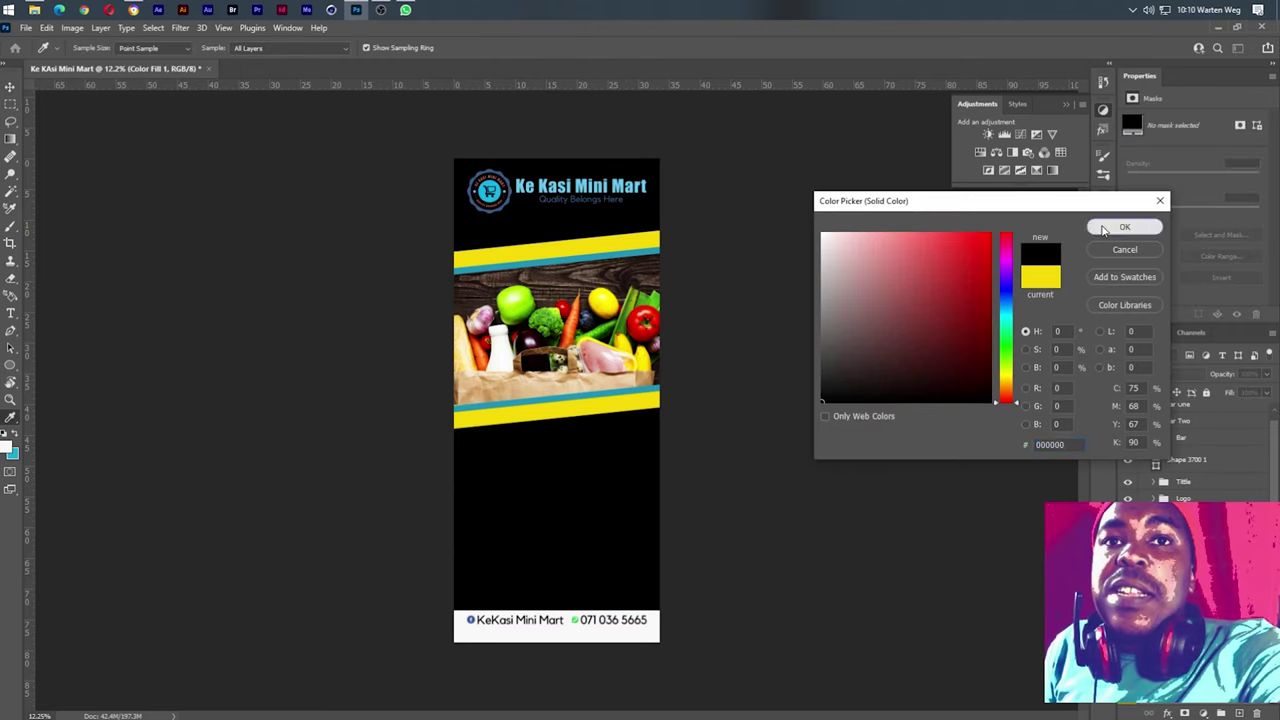
click(1124, 227)
Make the arrow shape fill white
click(575, 565)
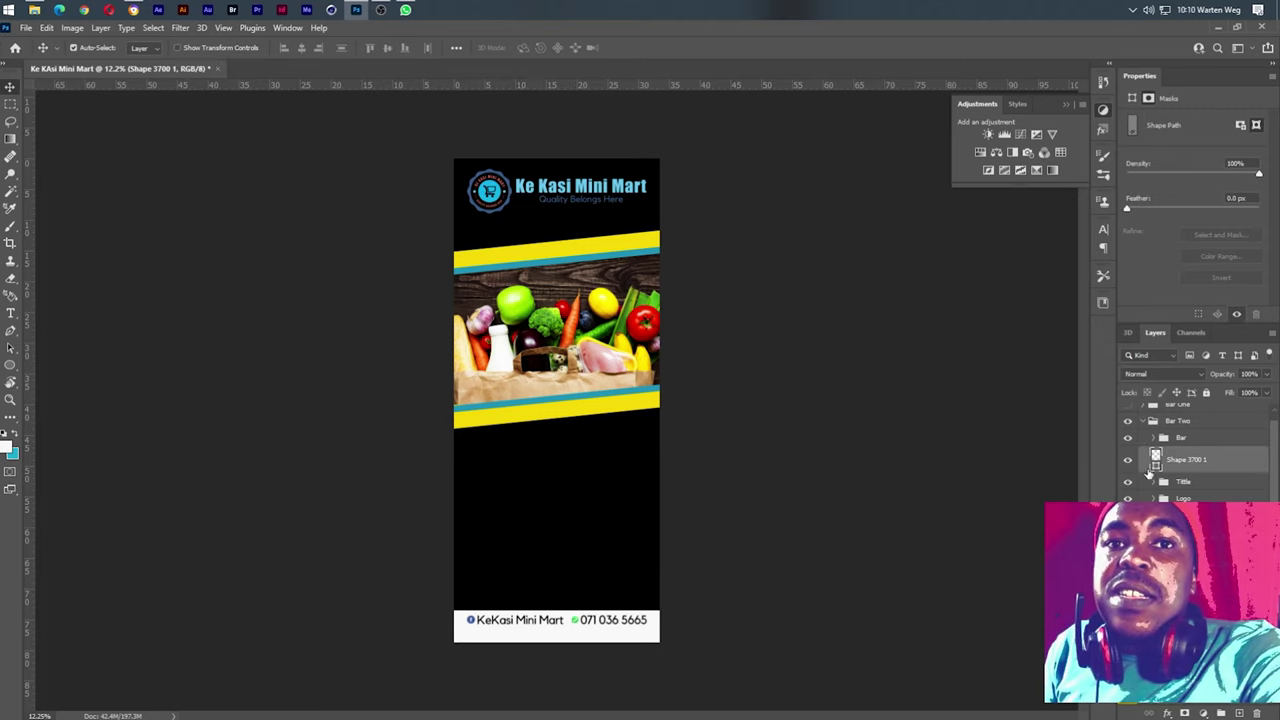
double_click(1156, 462)
drag(851, 249, 821, 234)
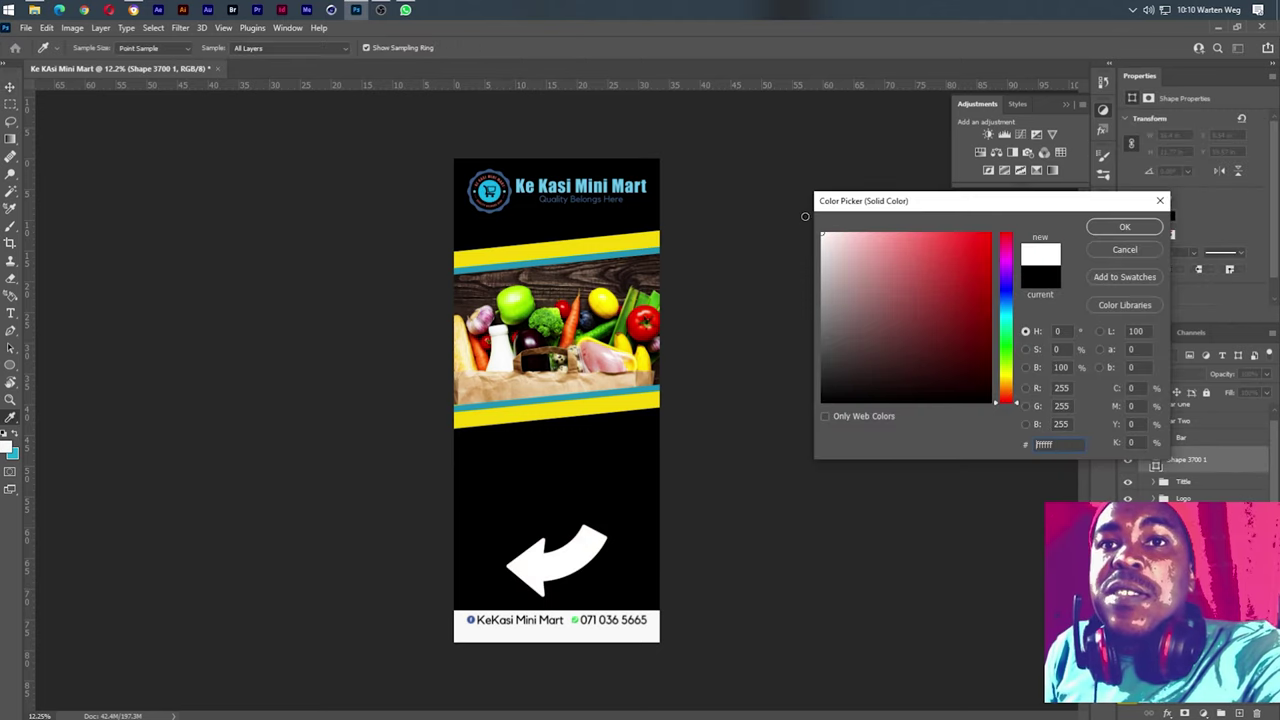
click(1122, 229)
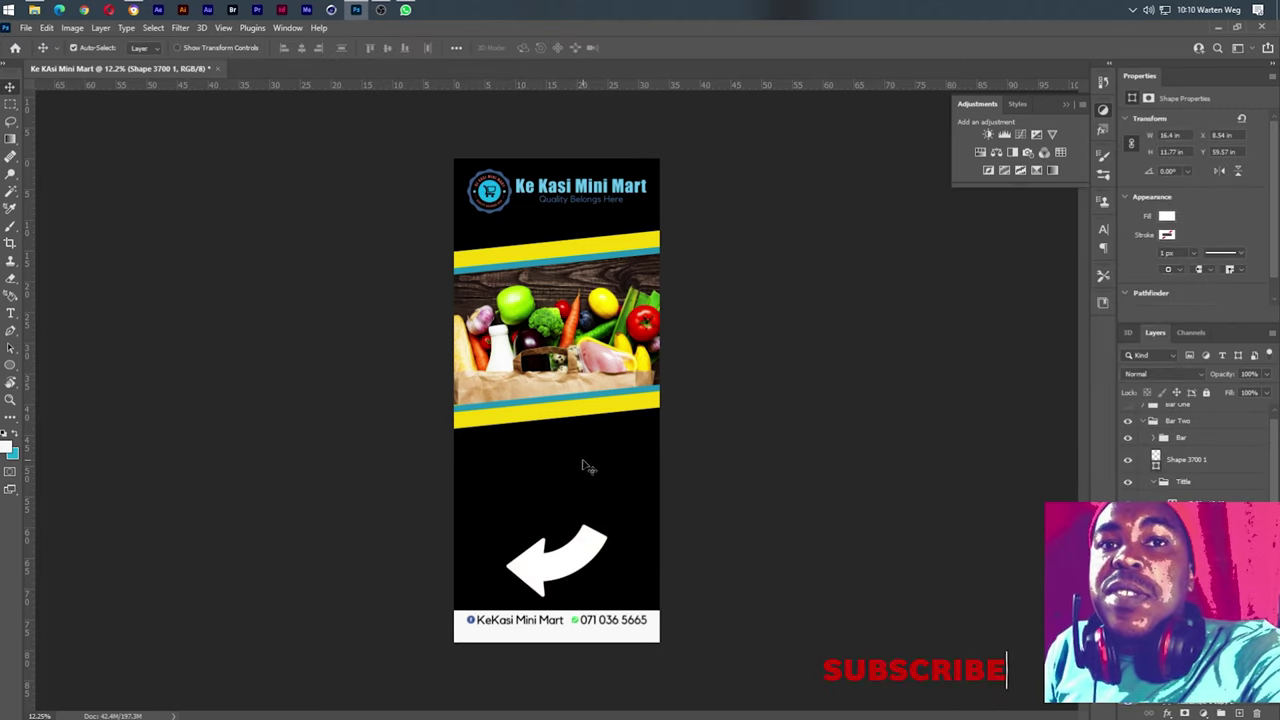
Set both STORE OPEN NOW text layers to white (#ffffff)
click(586, 464)
click(1235, 283)
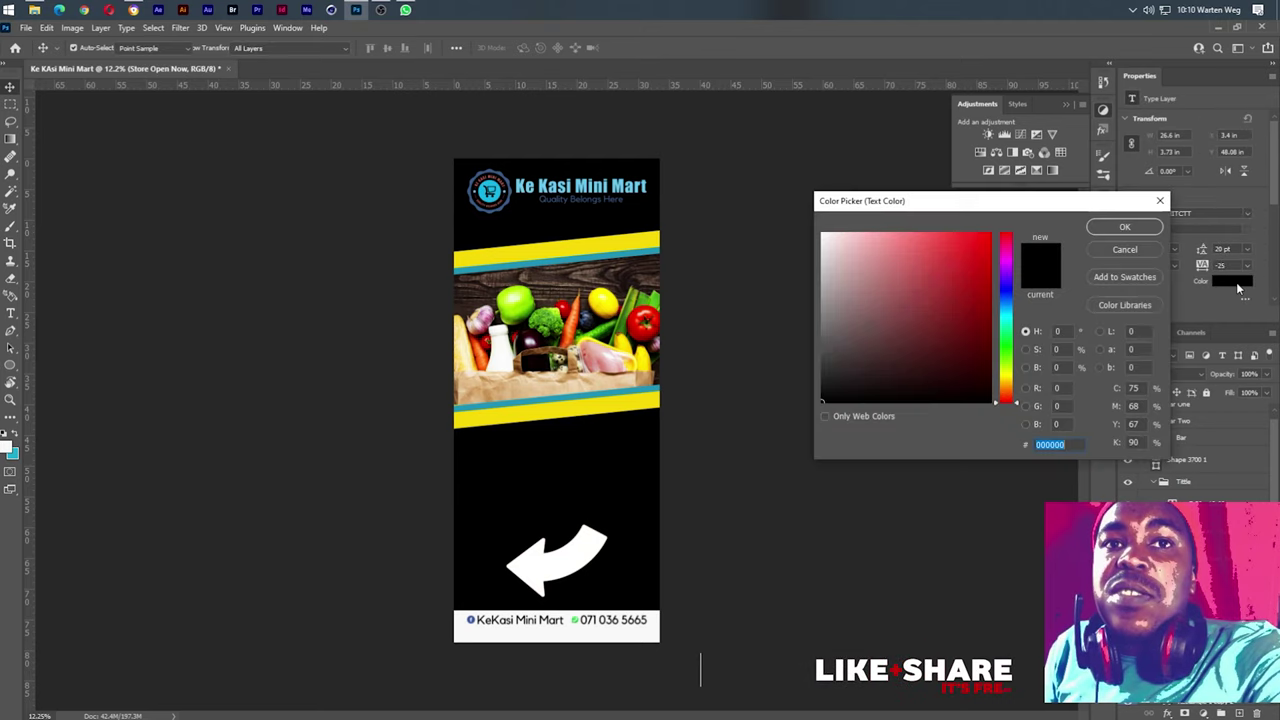
text(ffffff)
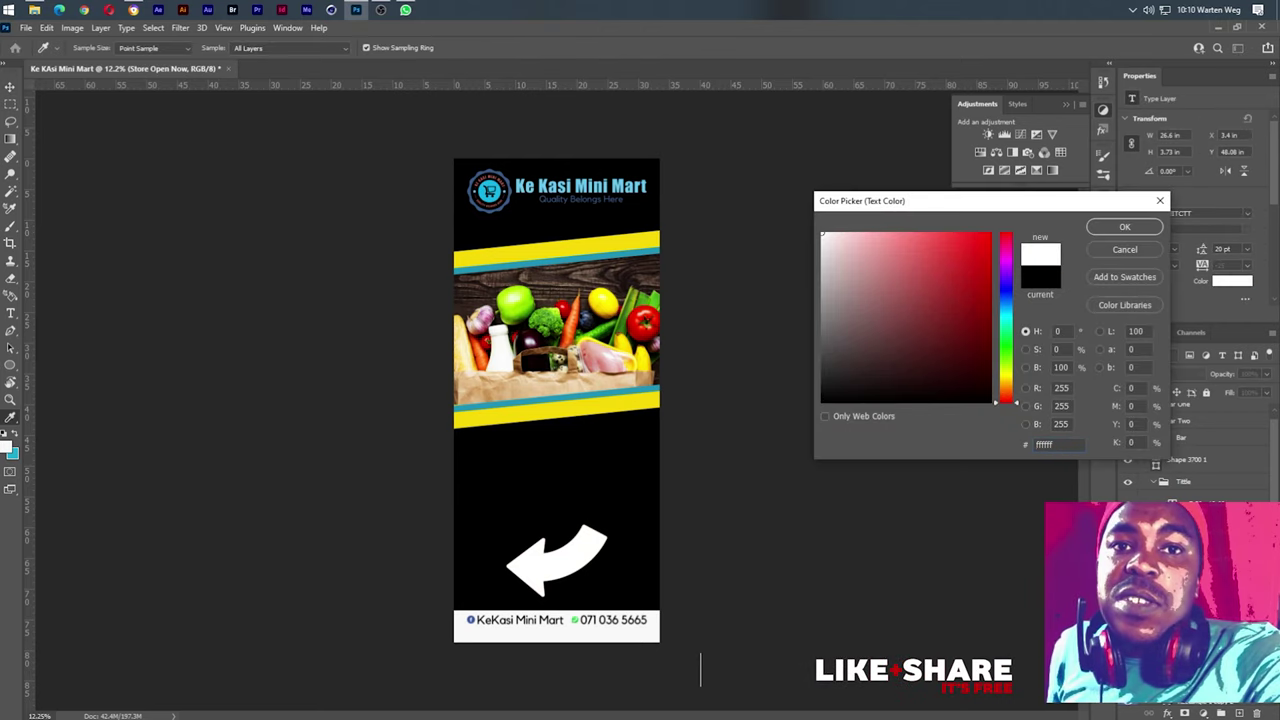
click(1125, 249)
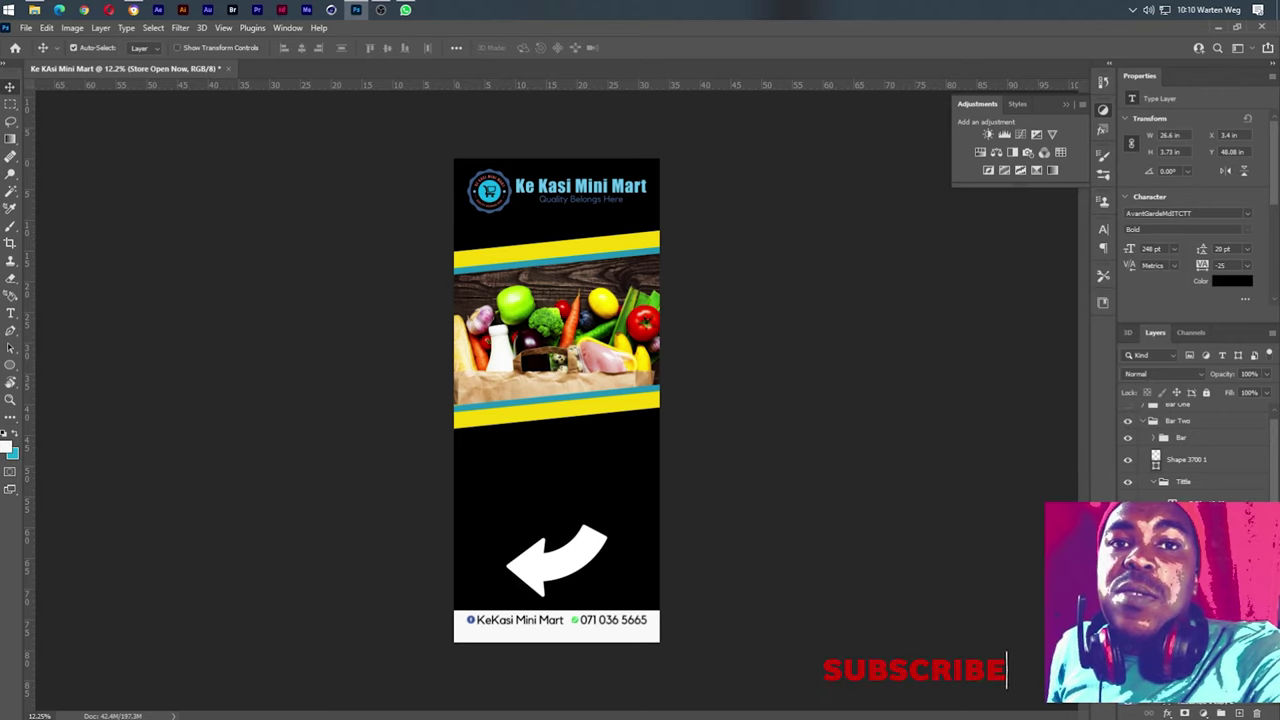
key(shift+alt+[)
key(shift+alt+[)
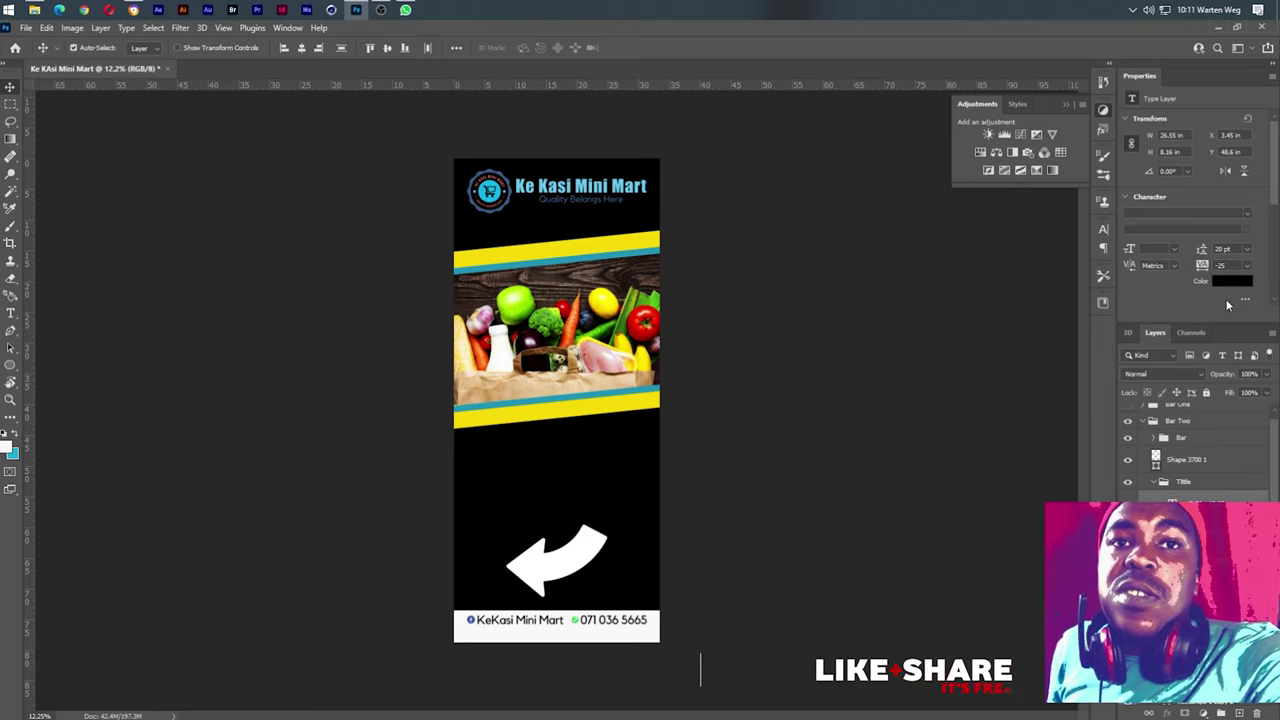
click(1228, 281)
drag(913, 289, 760, 197)
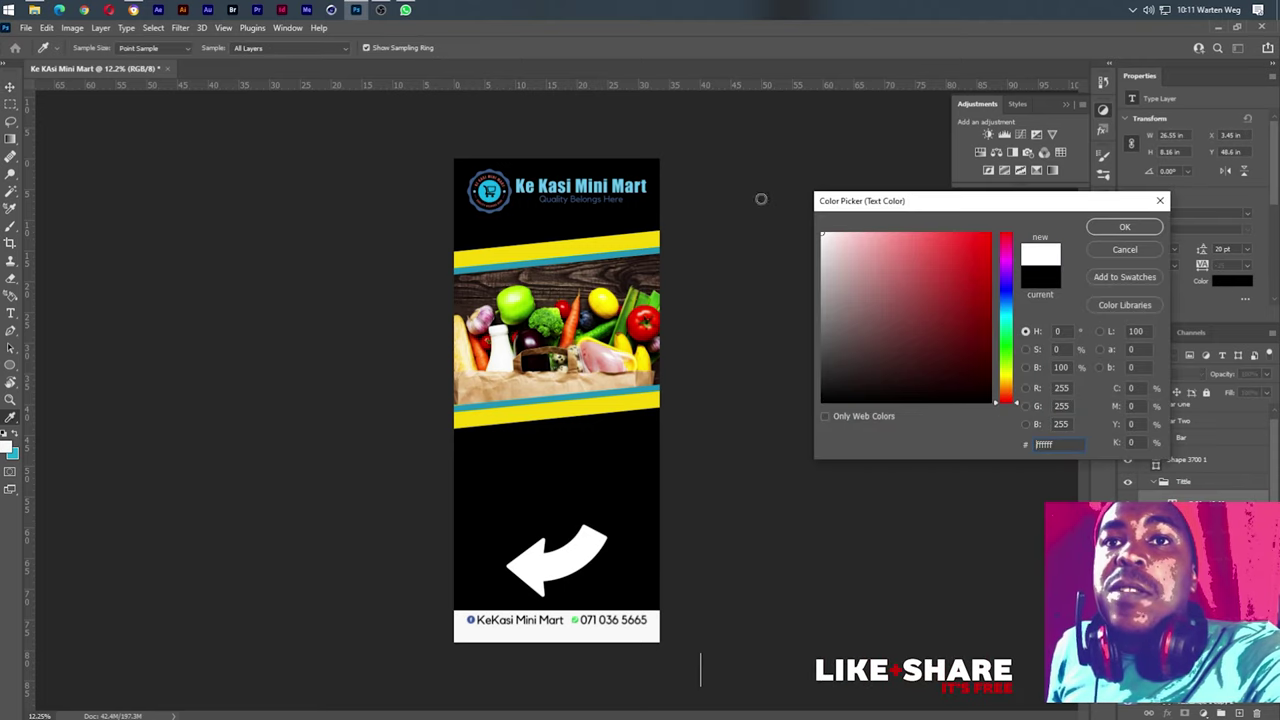
click(1100, 228)
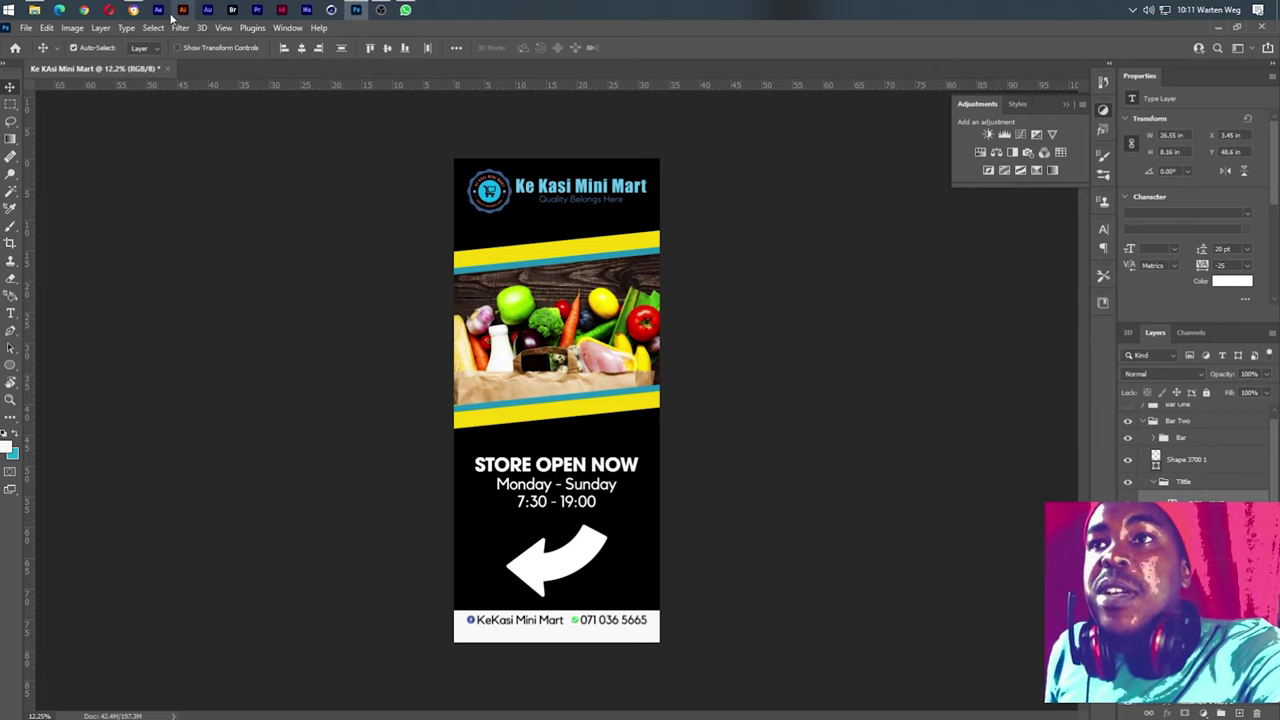
Copy the red shopping basket image from Chrome and return to Photoshop
click(133, 10)
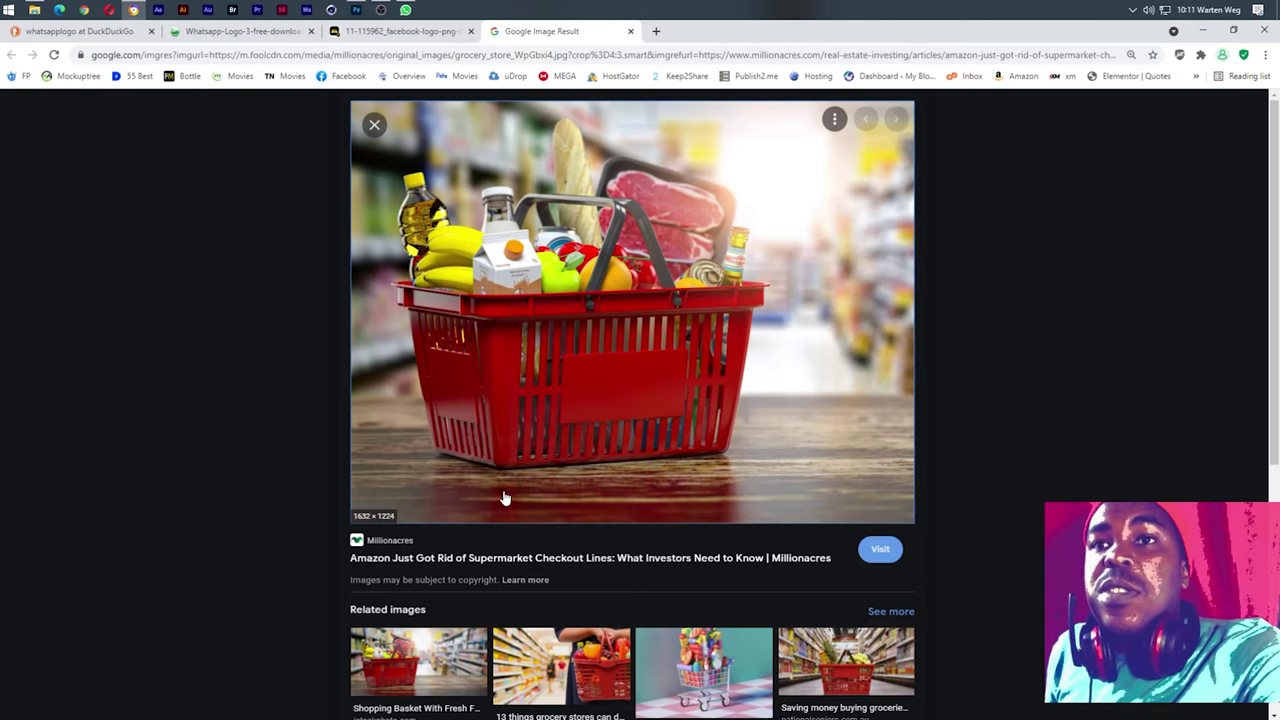
right_click(620, 275)
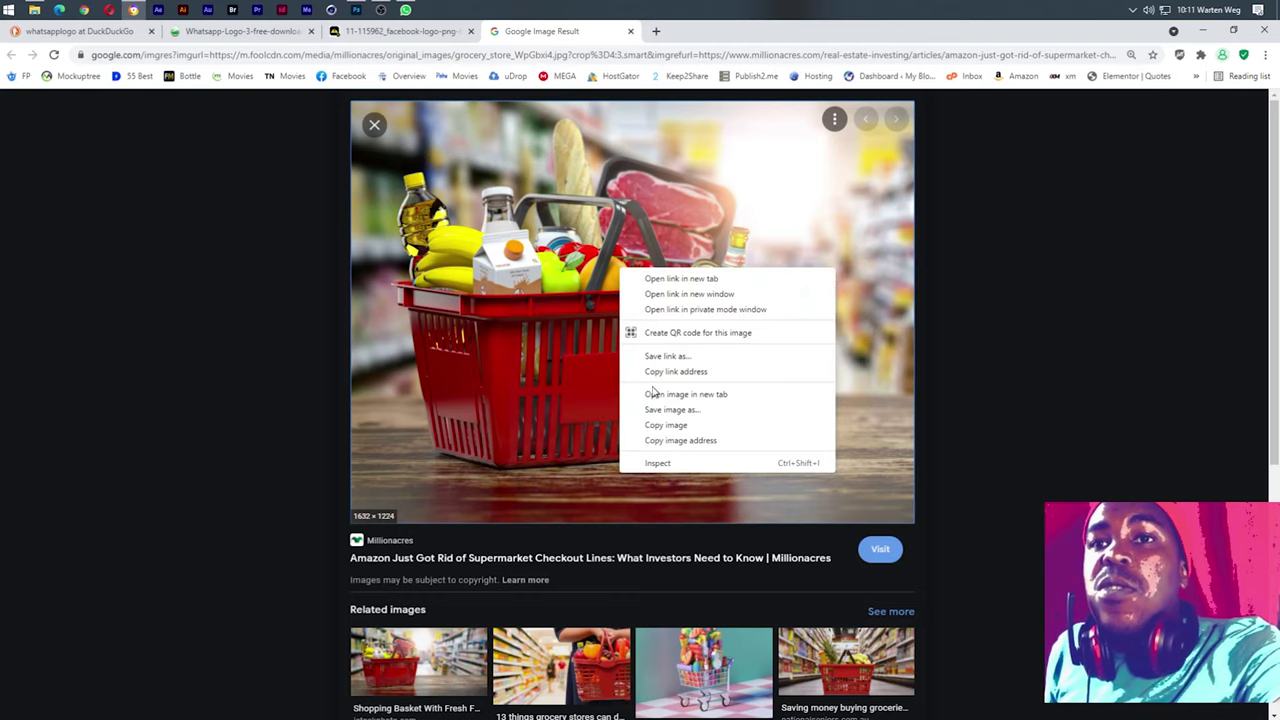
click(660, 423)
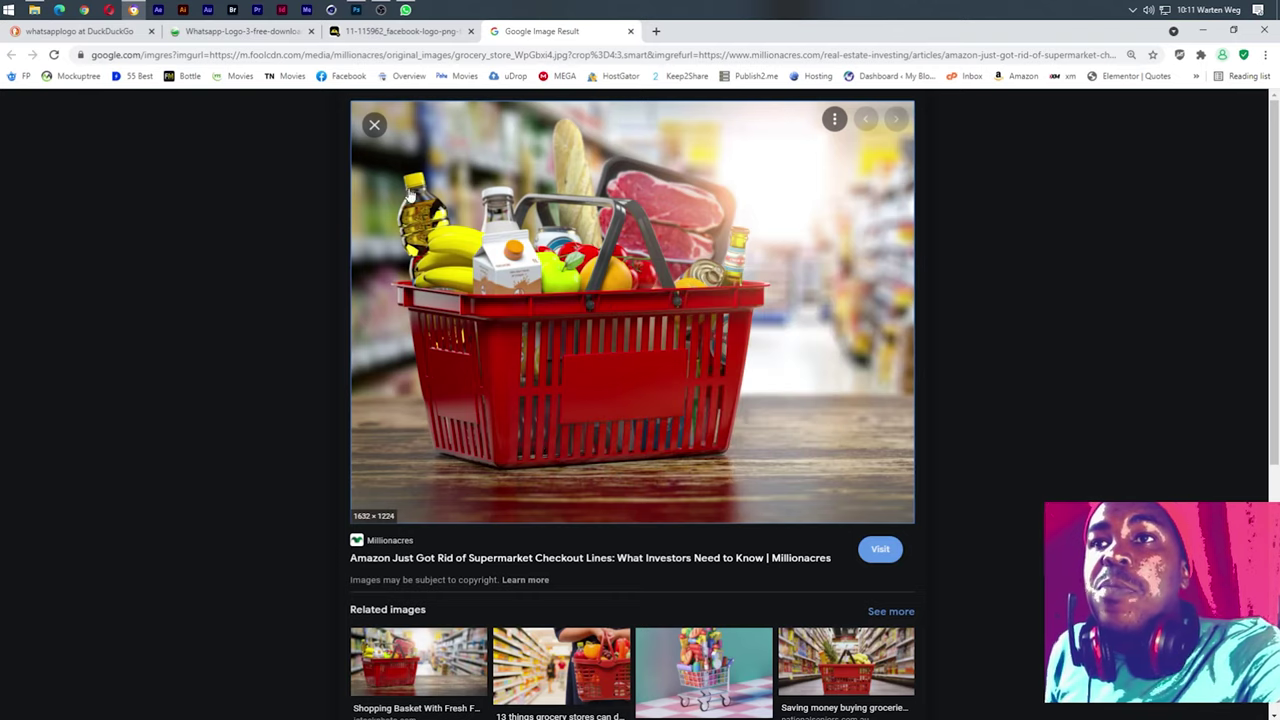
click(356, 10)
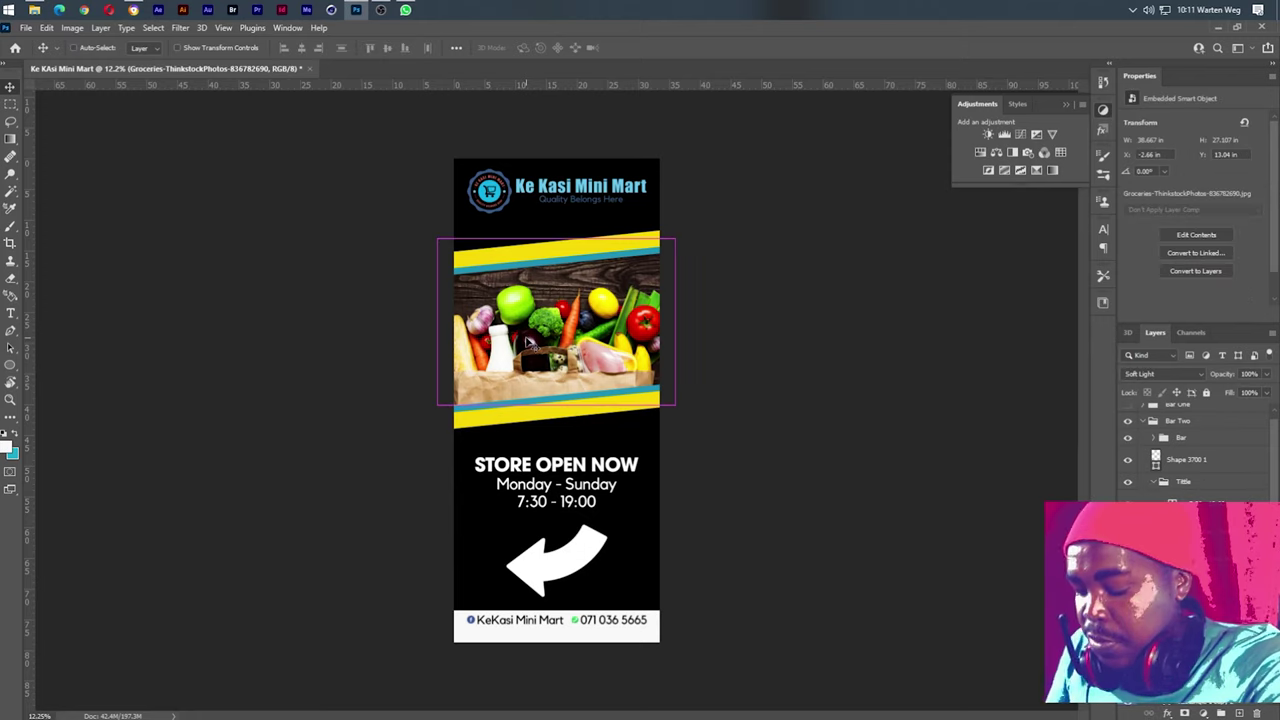
Paste the basket photo, clip it to the groceries photo layer, and scale it to fill the slot between the stripes
key(ctrl+v)
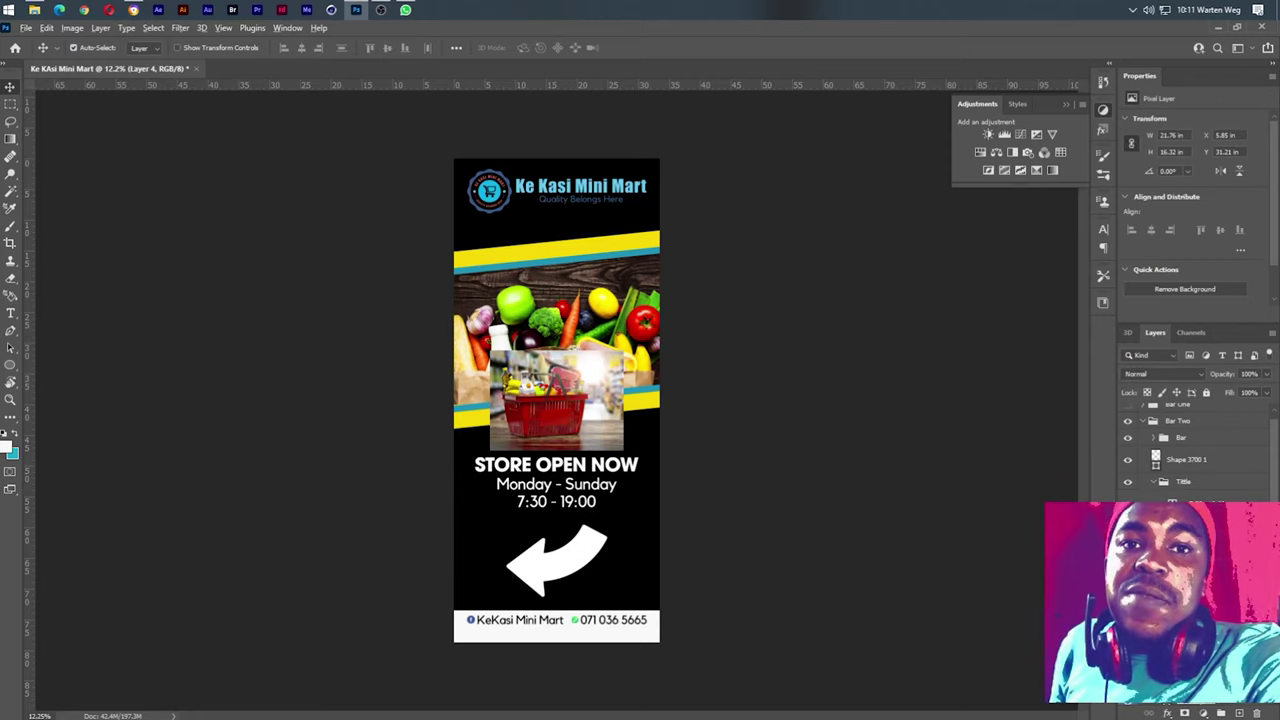
key(ctrl+alt+g)
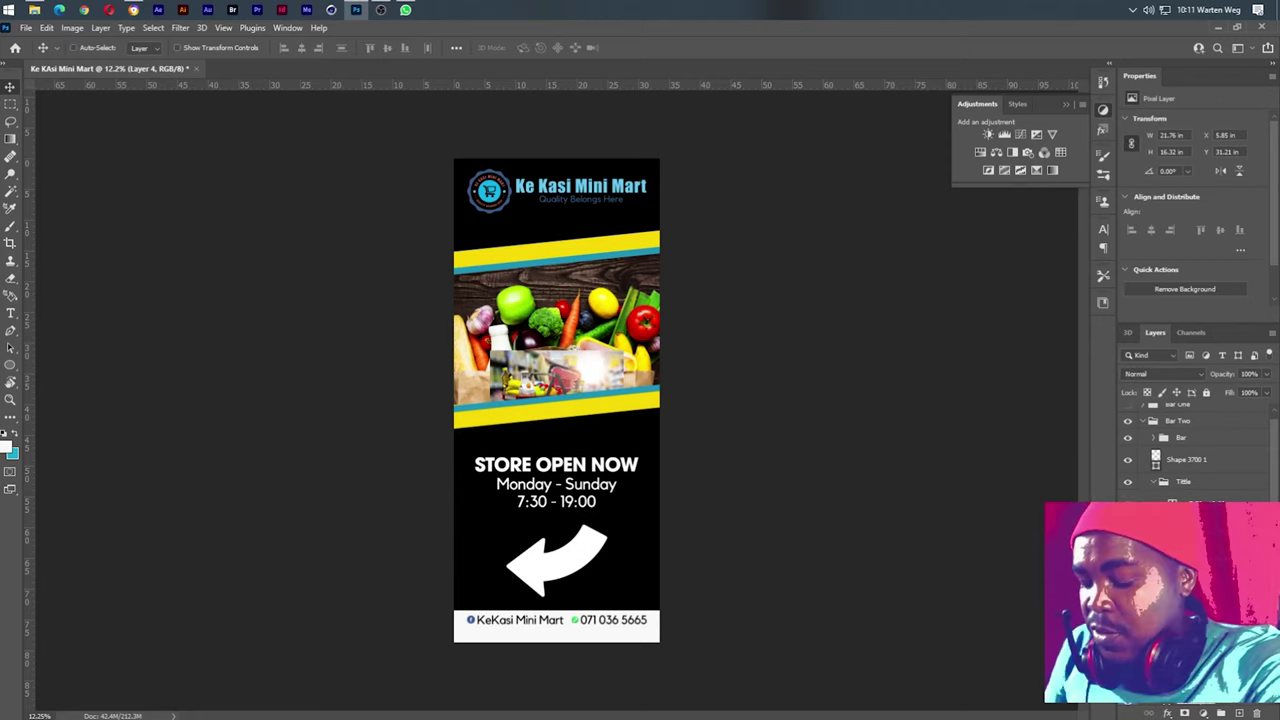
key(ctrl+t)
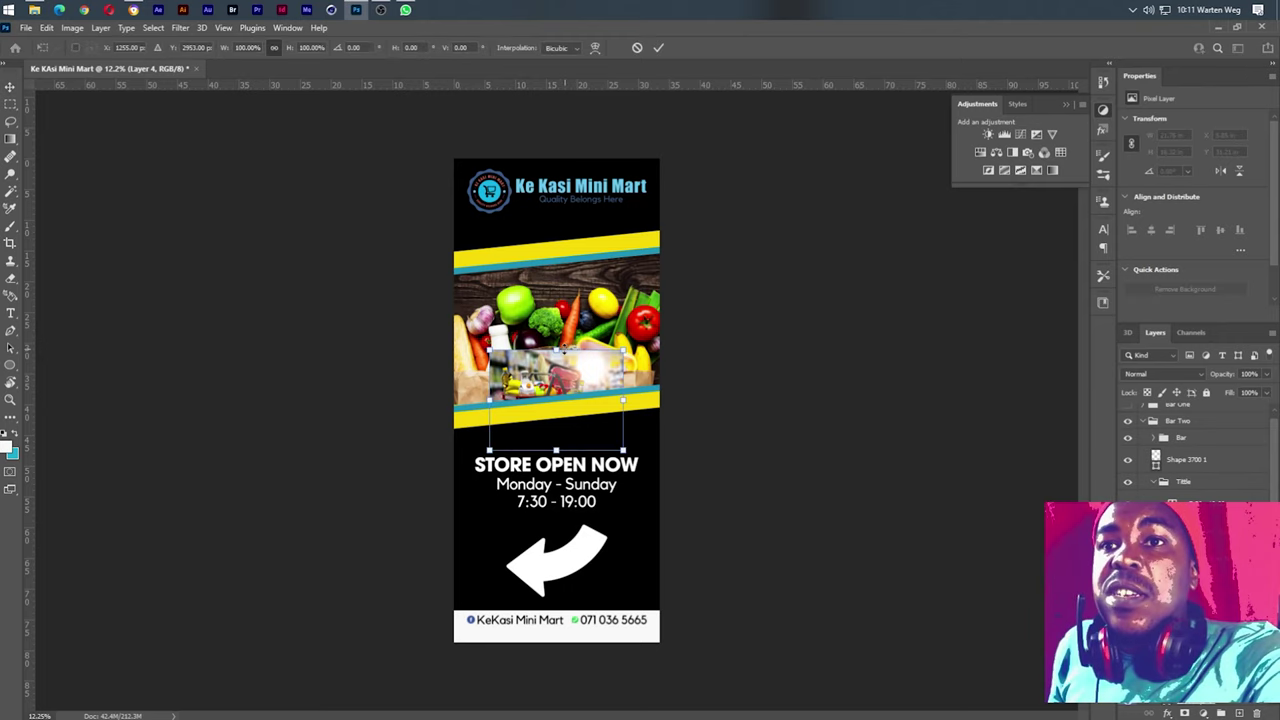
drag(555, 350, 555, 277)
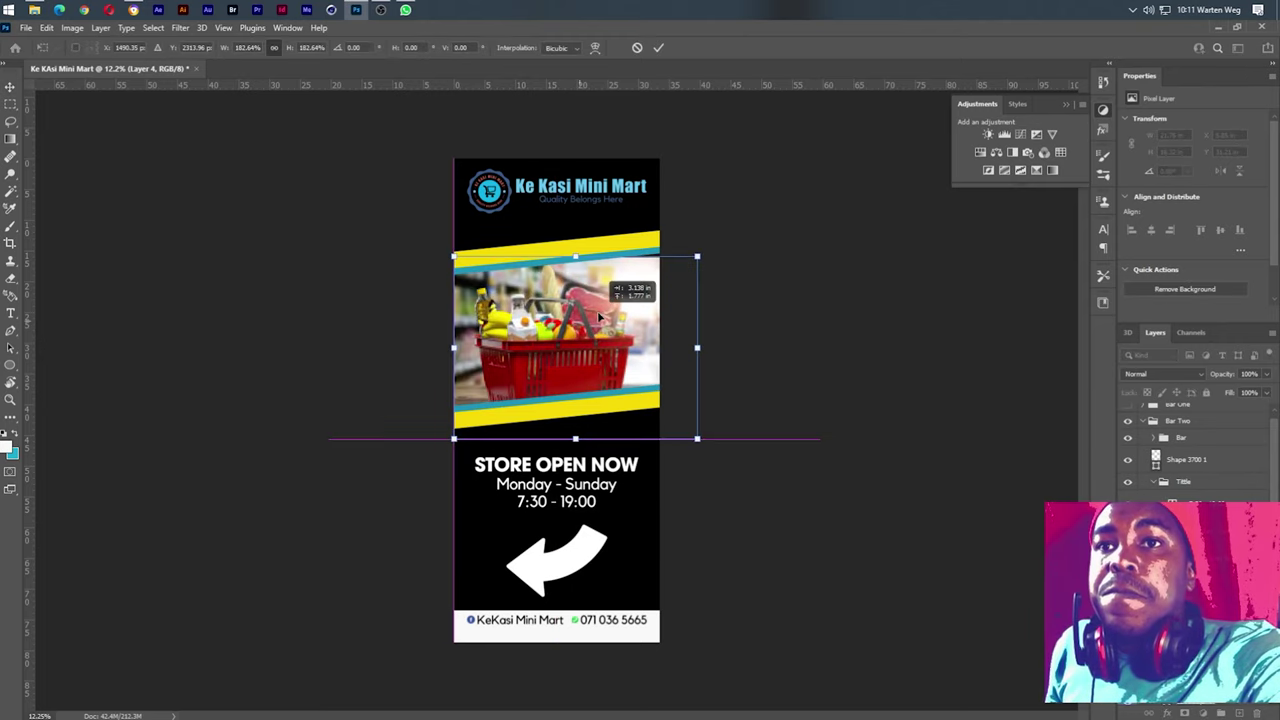
drag(580, 330, 596, 306)
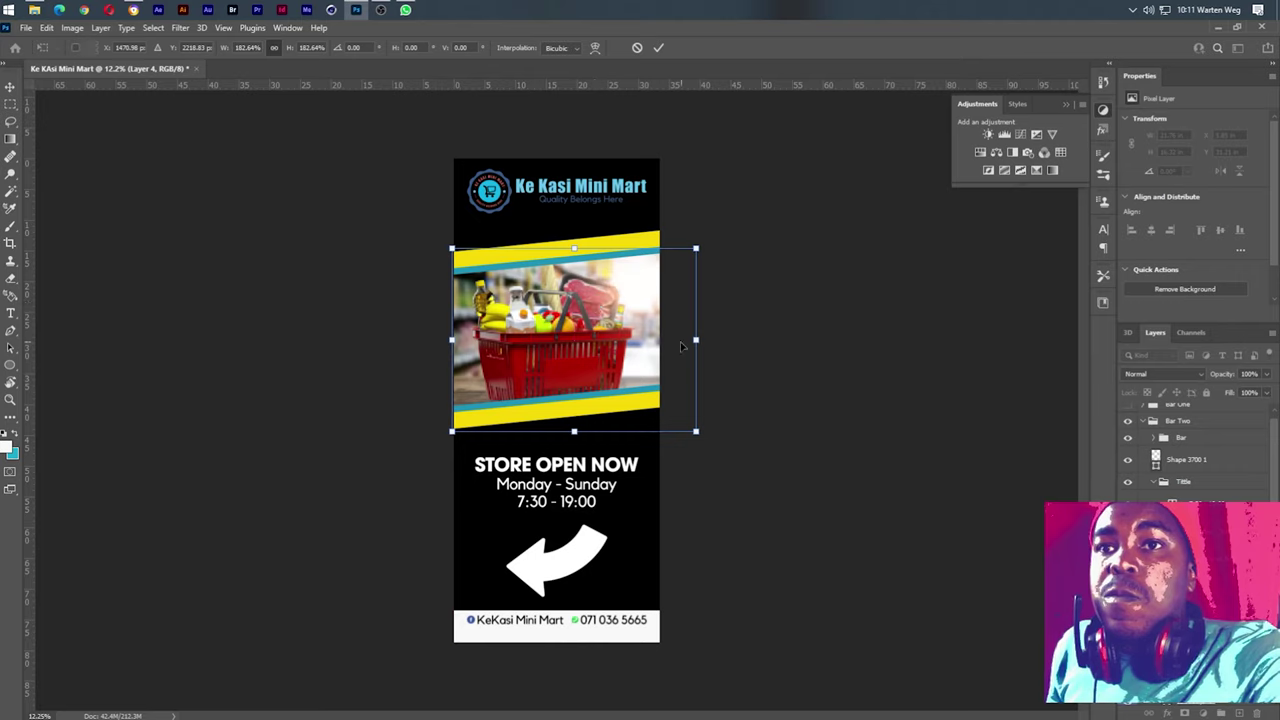
drag(617, 343, 686, 349)
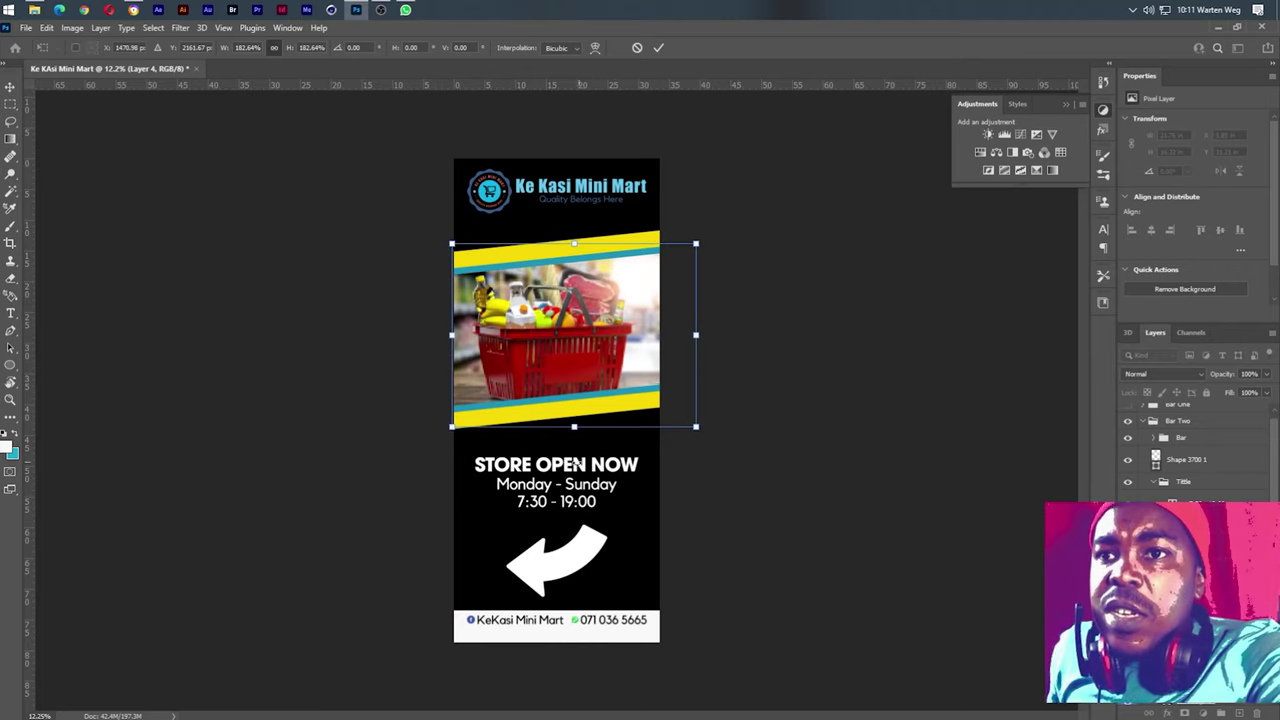
drag(574, 428, 587, 380)
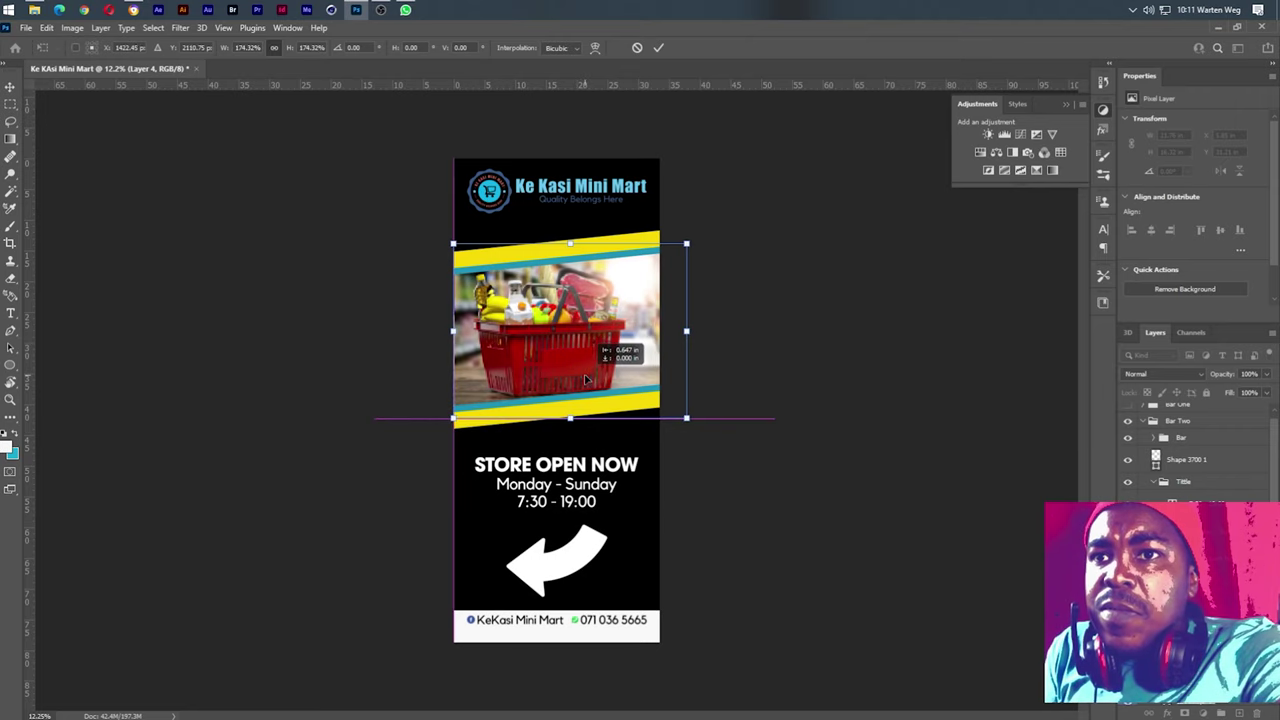
scroll(570, 330, up, 2)
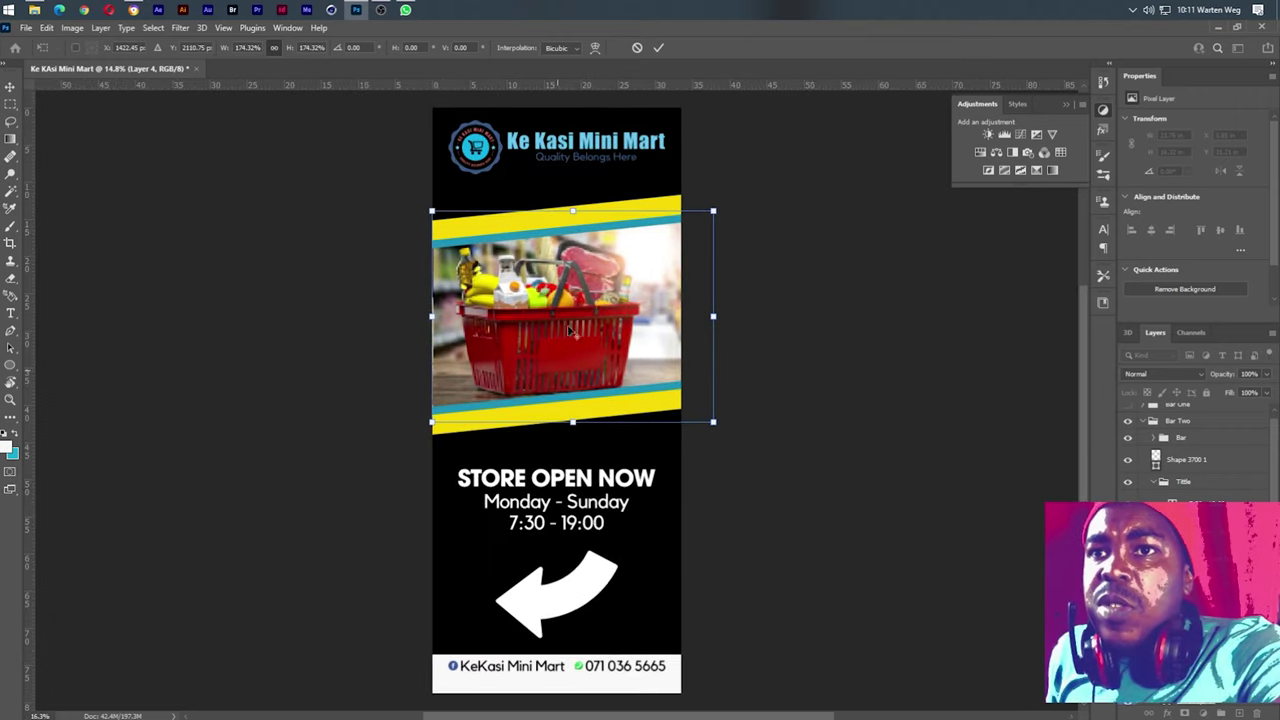
scroll(570, 333, up, 1)
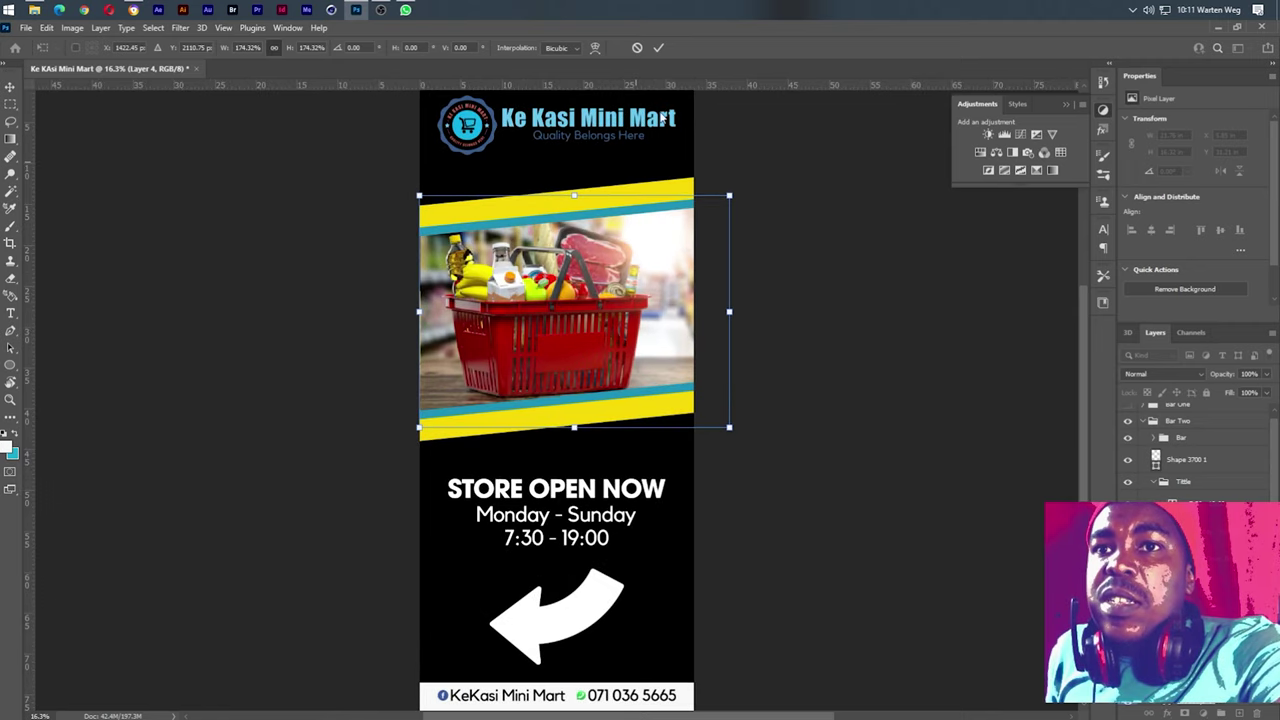
click(658, 48)
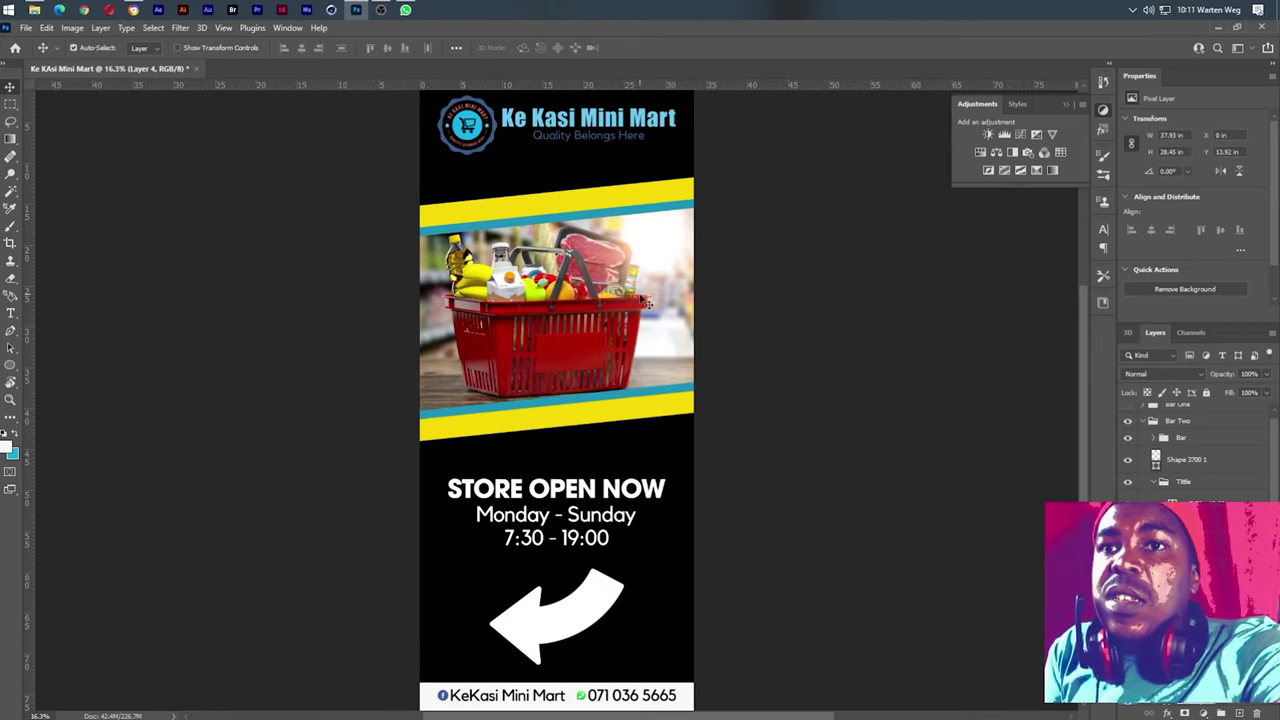
drag(634, 297, 645, 297)
Duplicate the basket photo layer and set the copy to Soft Light blending
click(797, 289)
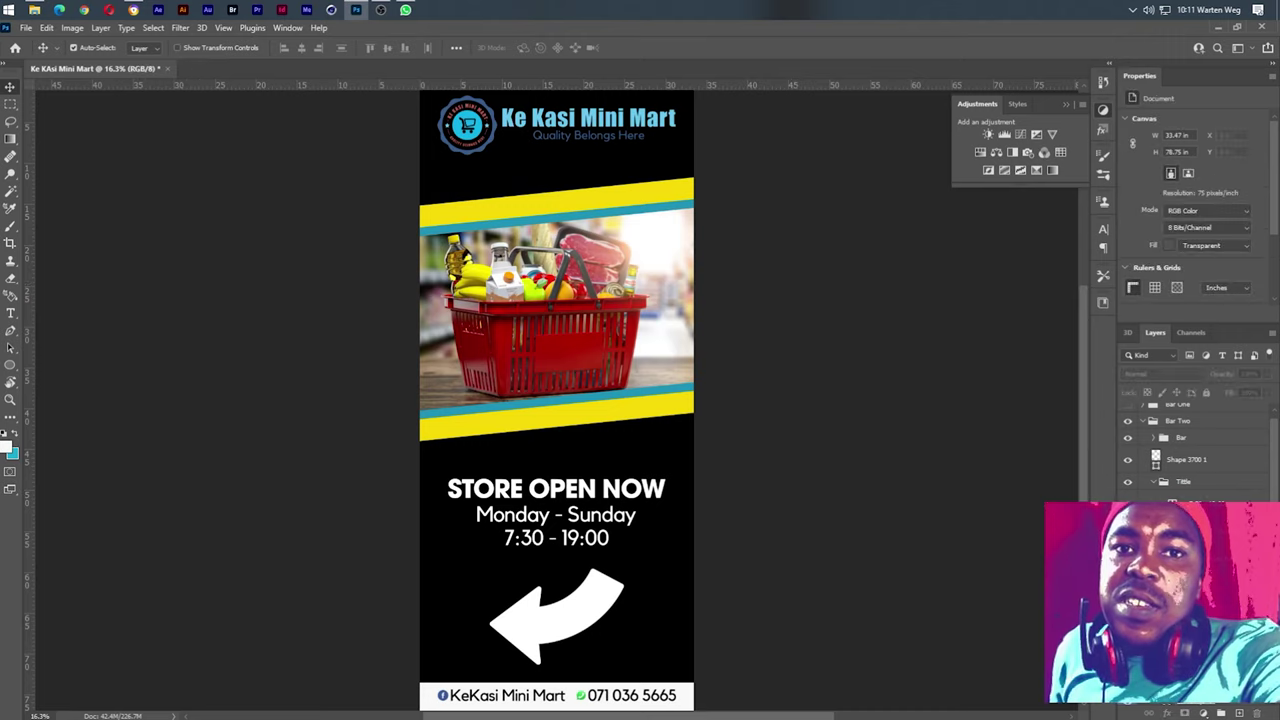
key(ctrl+z)
key(ctrl+j)
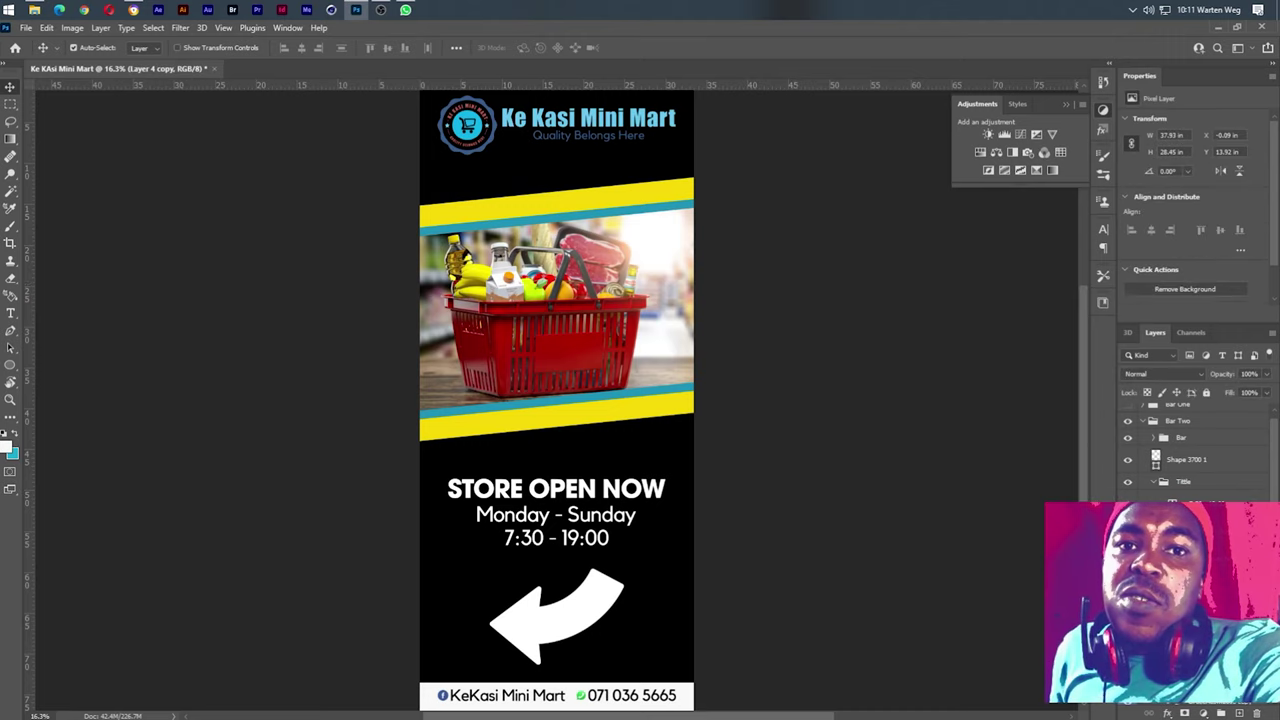
click(1160, 374)
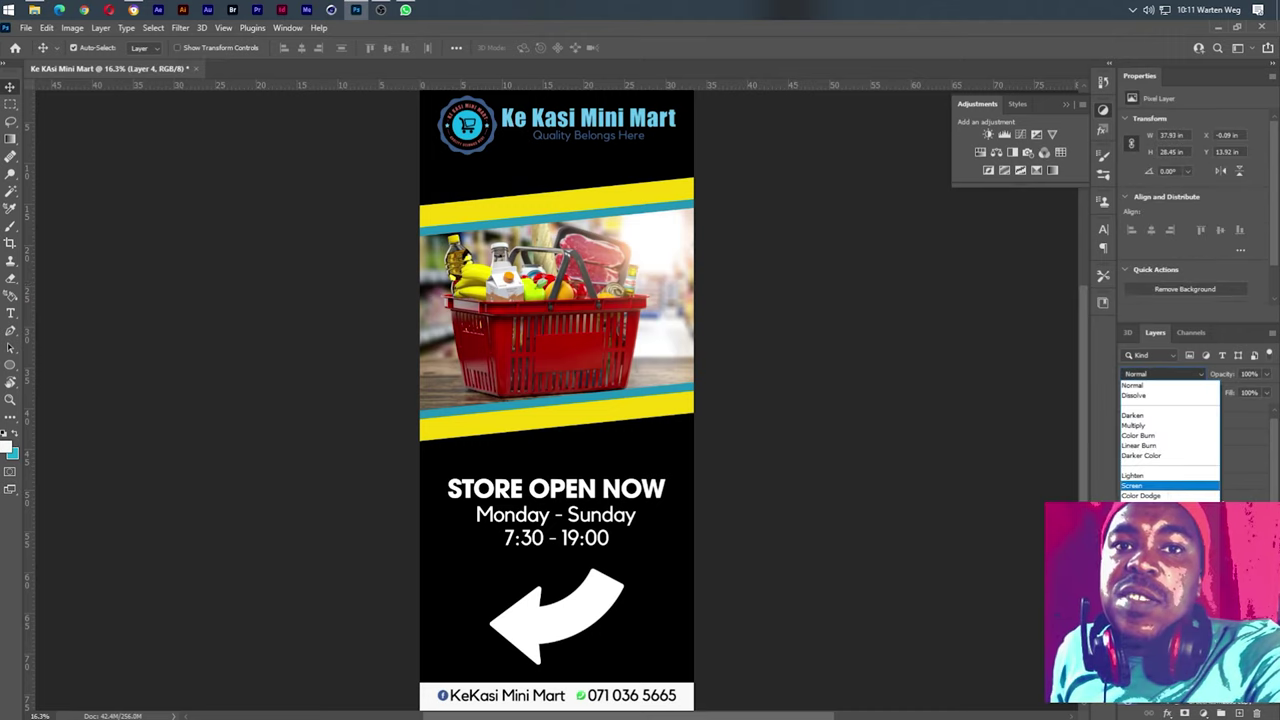
key(Return)
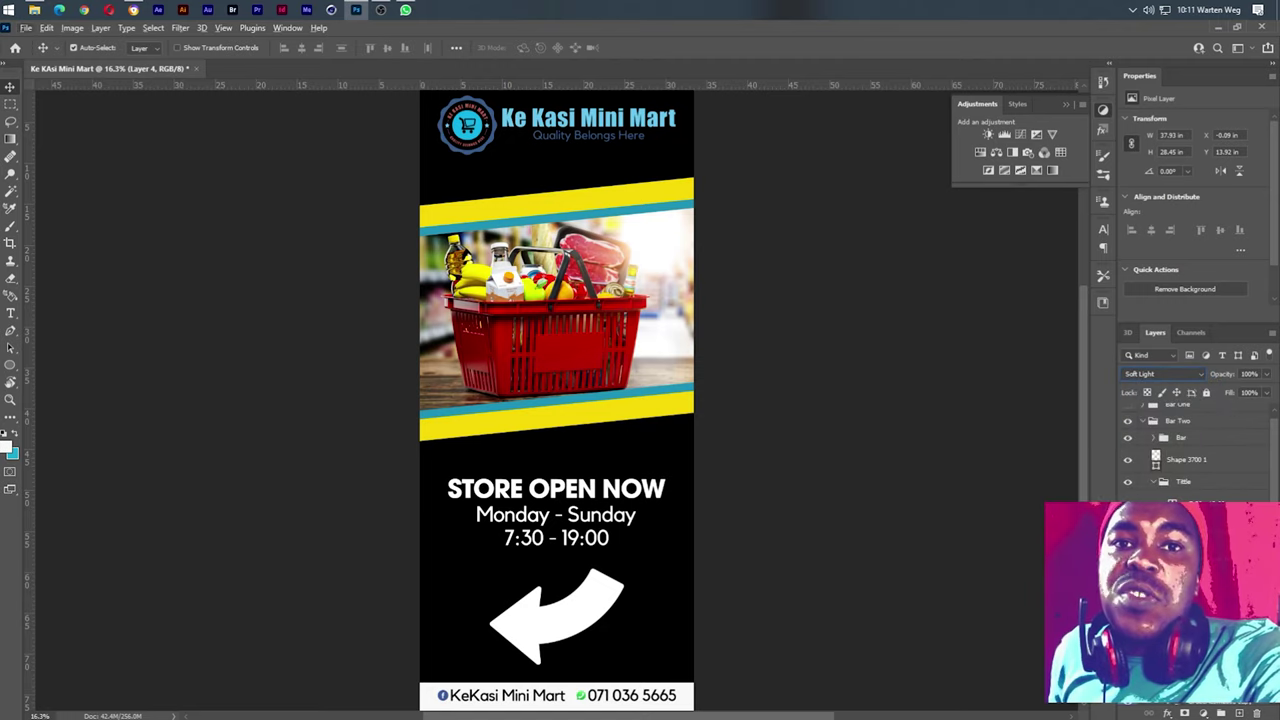
Collapse the Tittle and Bar Two groups in the Layers panel
key(ctrl+z)
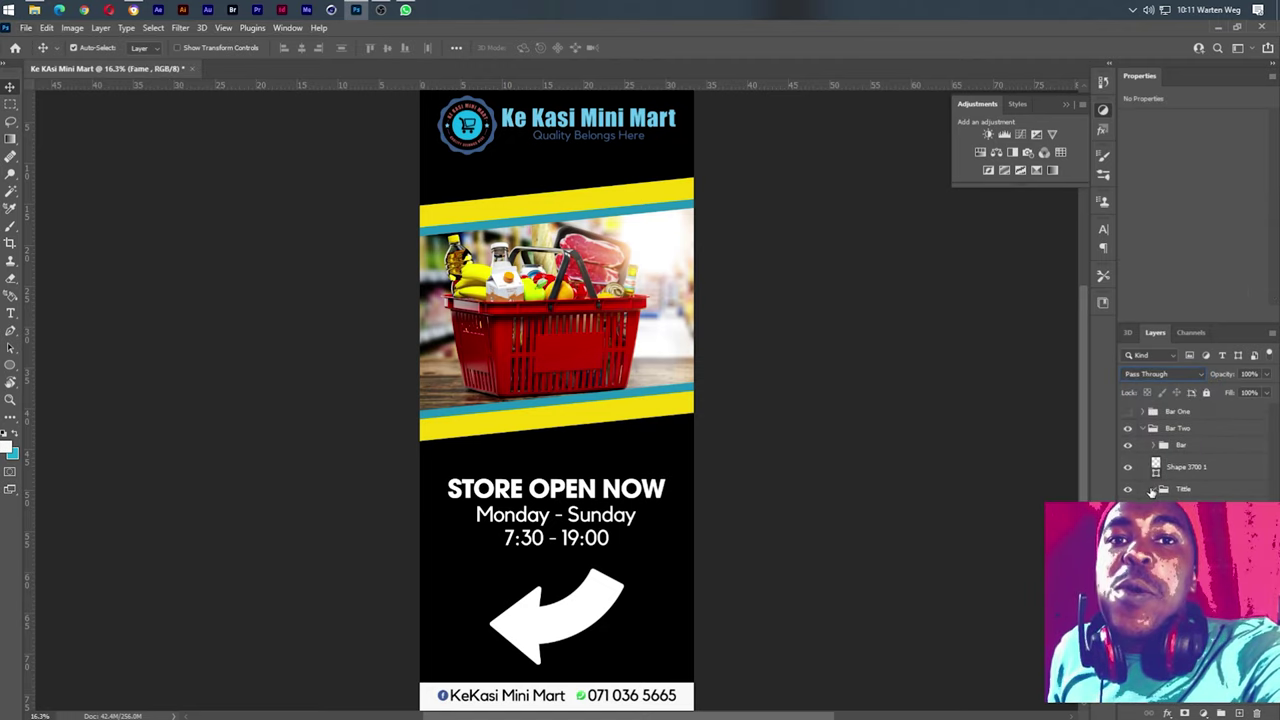
click(1161, 490)
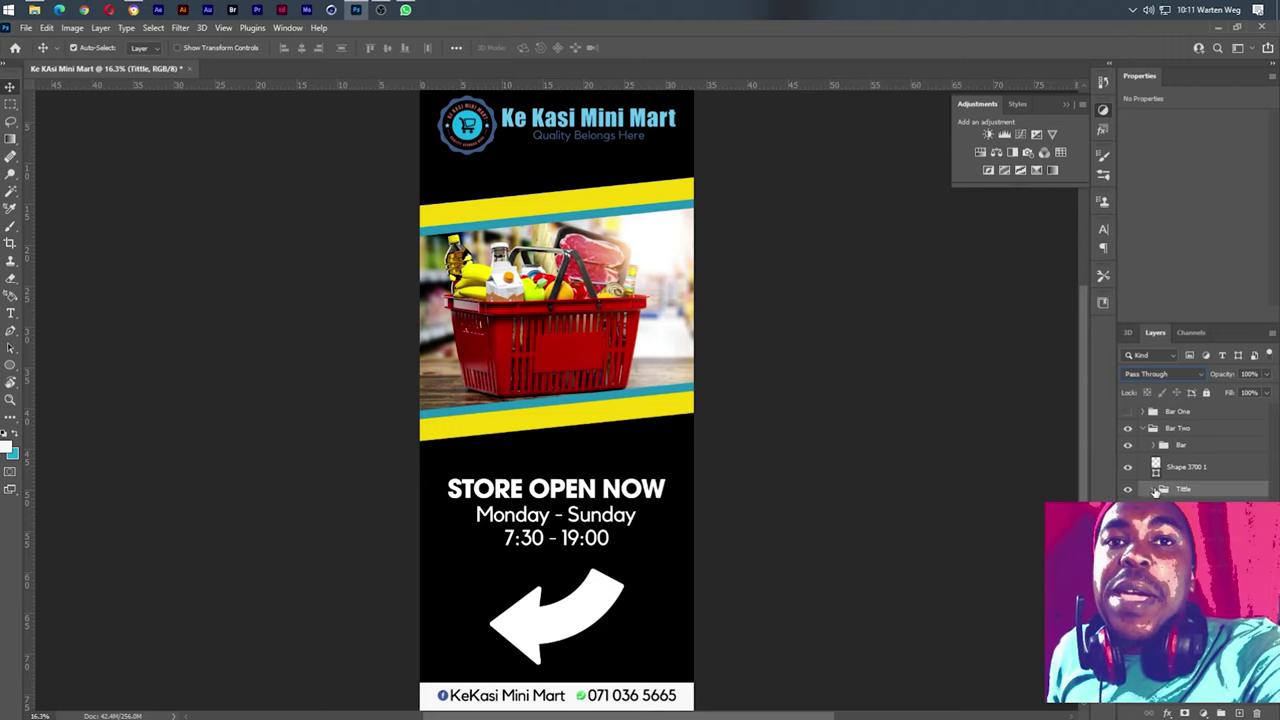
click(1143, 429)
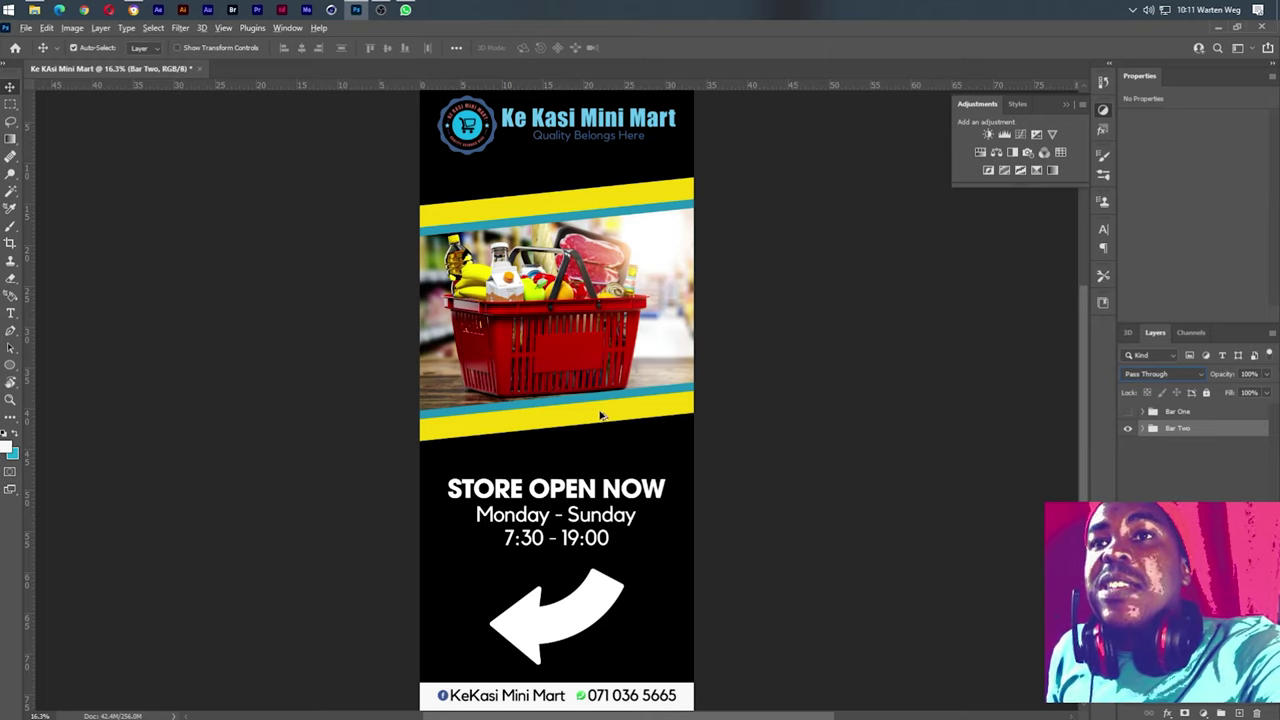
click(765, 258)
scroll(703, 291, down, 3)
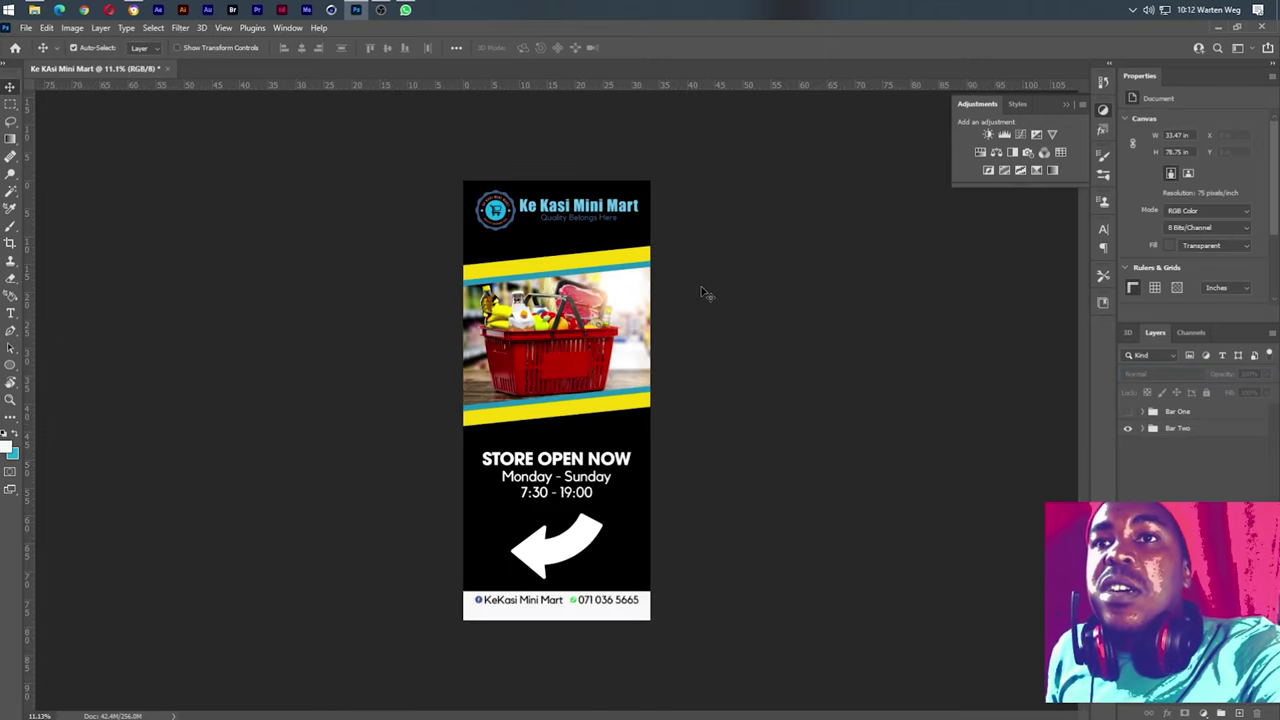
scroll(703, 291, up, 1)
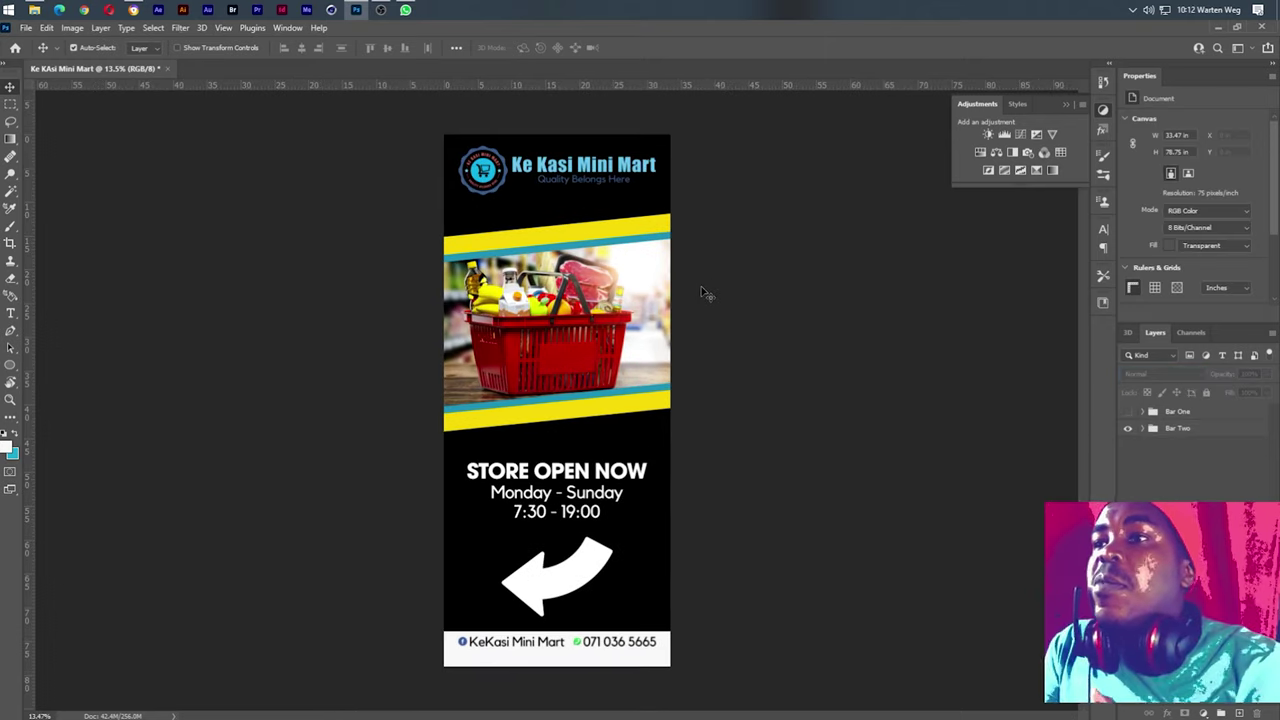